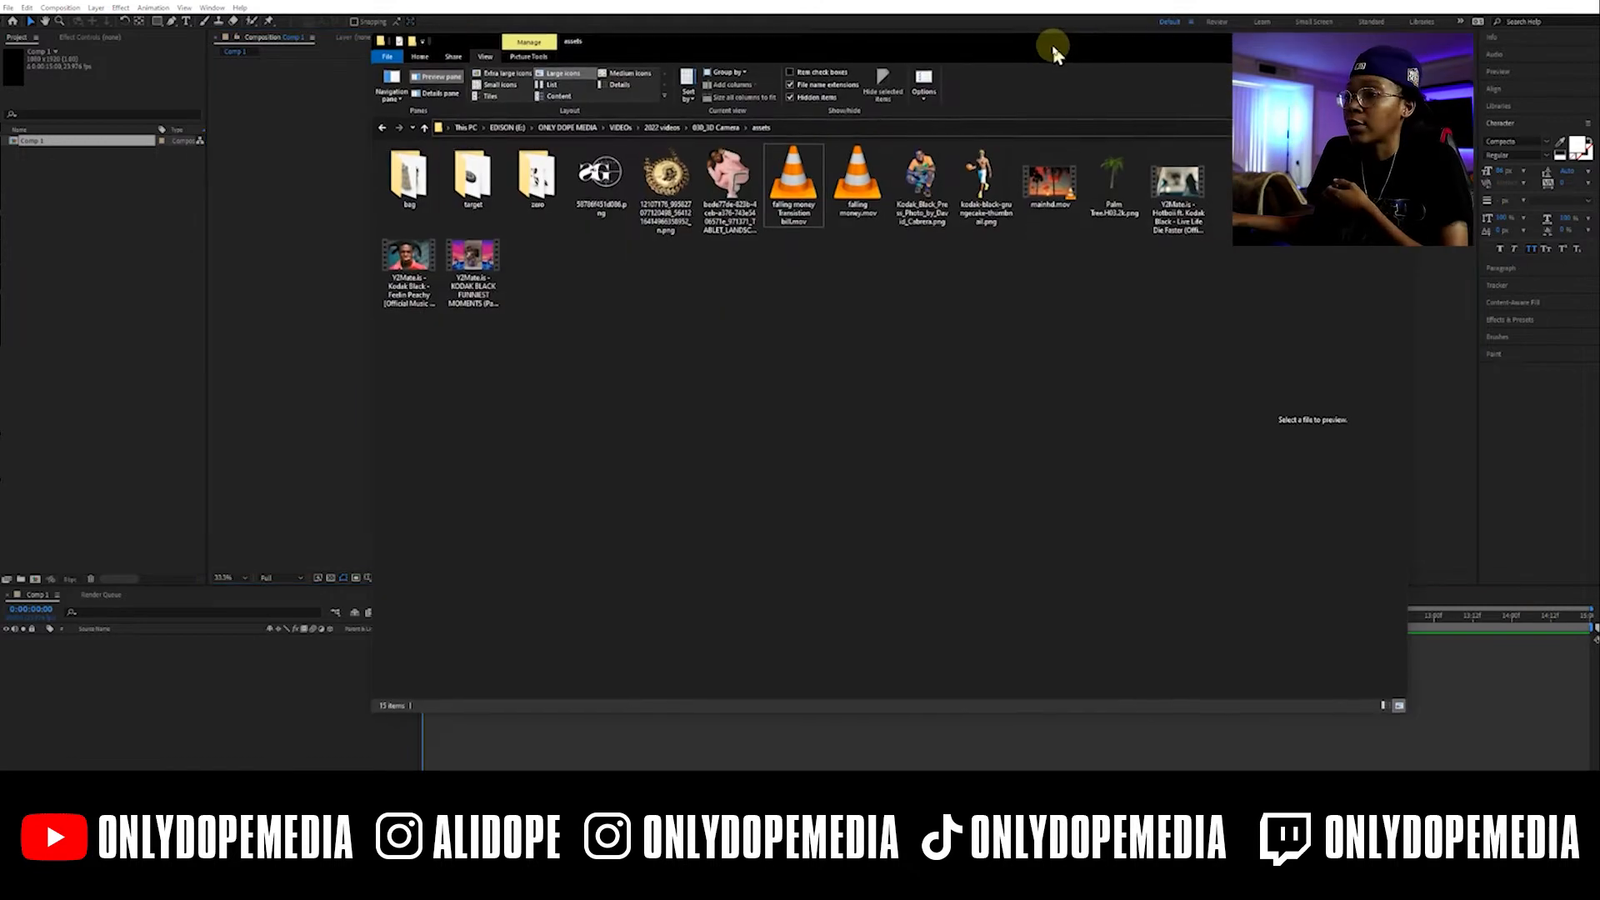
Preview the images and video clips in the assets folder one by one, including the medallion, money and palm sunset files
click(612, 185)
click(668, 194)
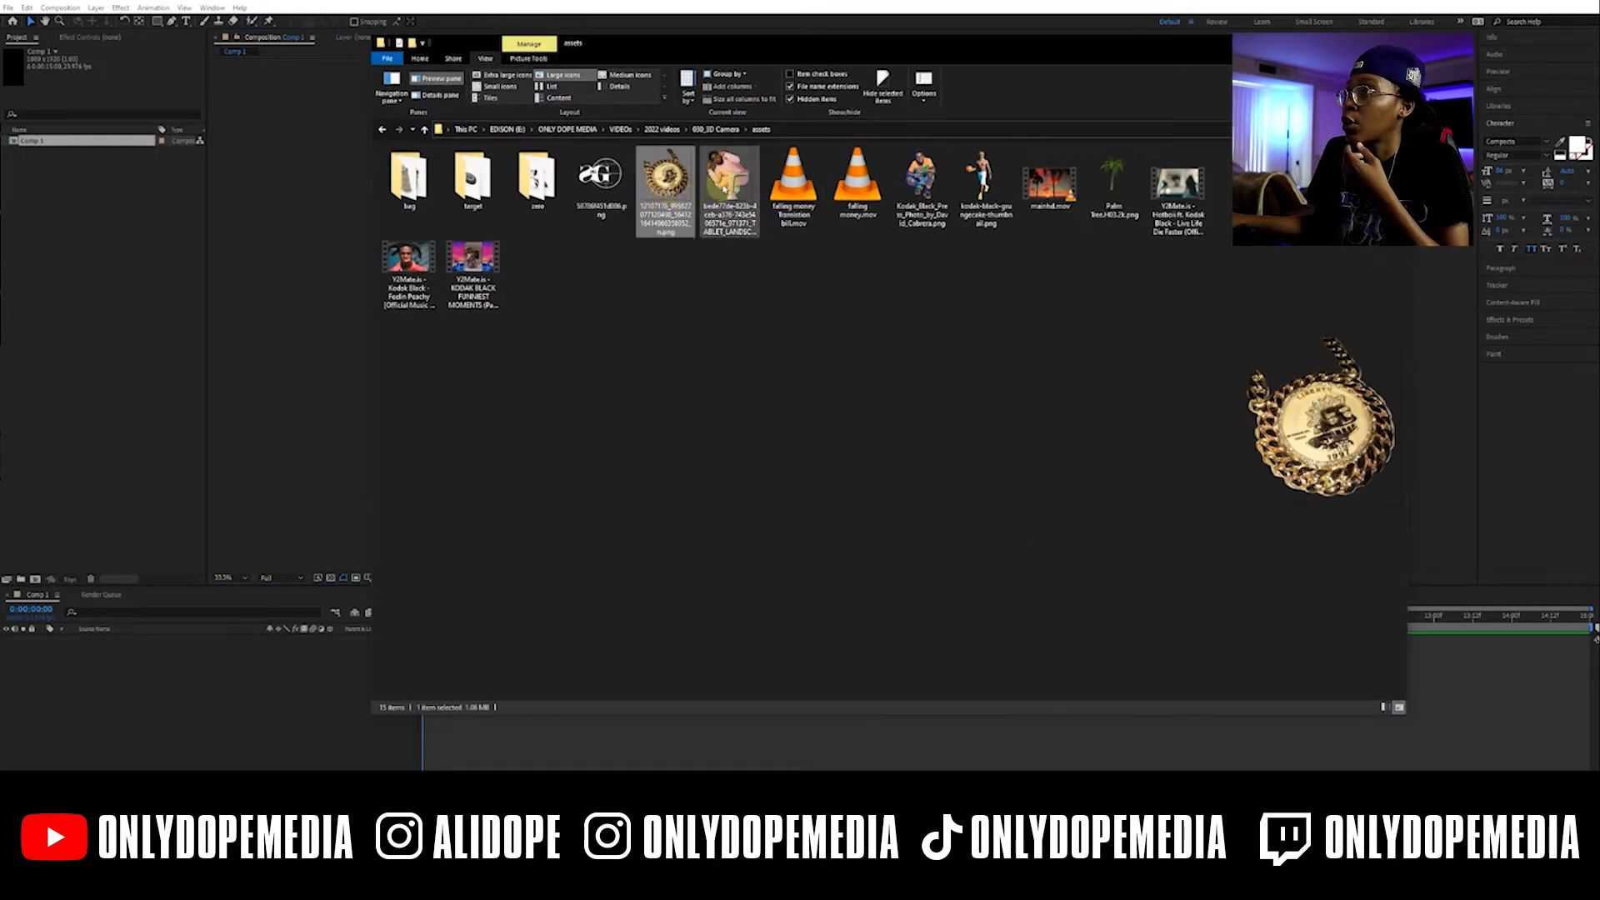
click(723, 190)
click(921, 183)
click(985, 183)
click(782, 198)
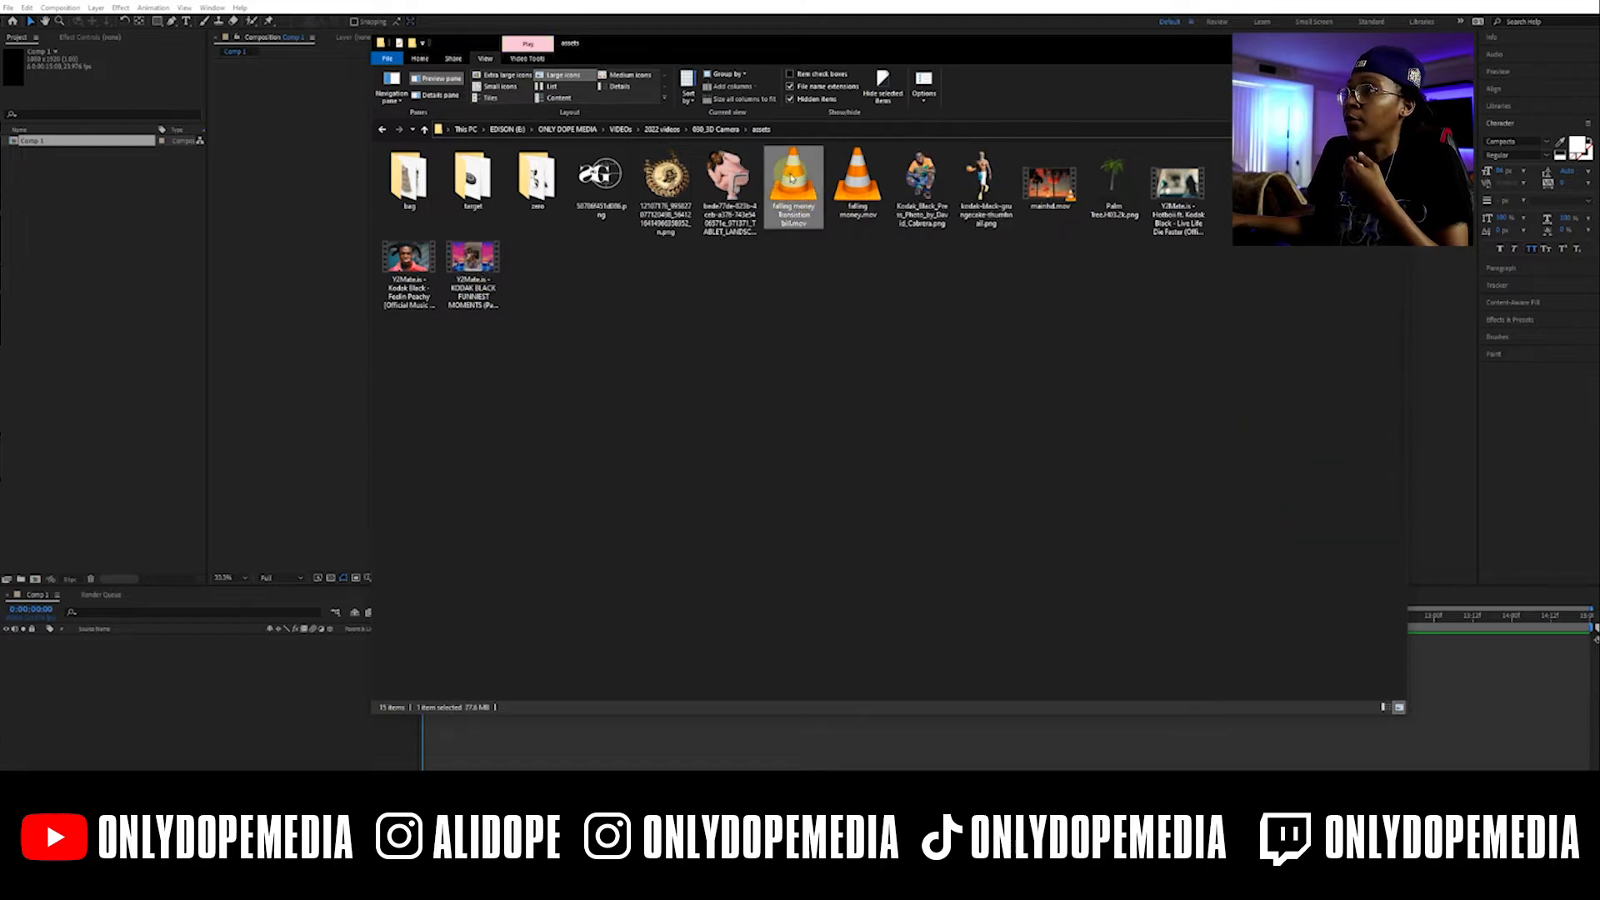
click(855, 187)
click(1050, 187)
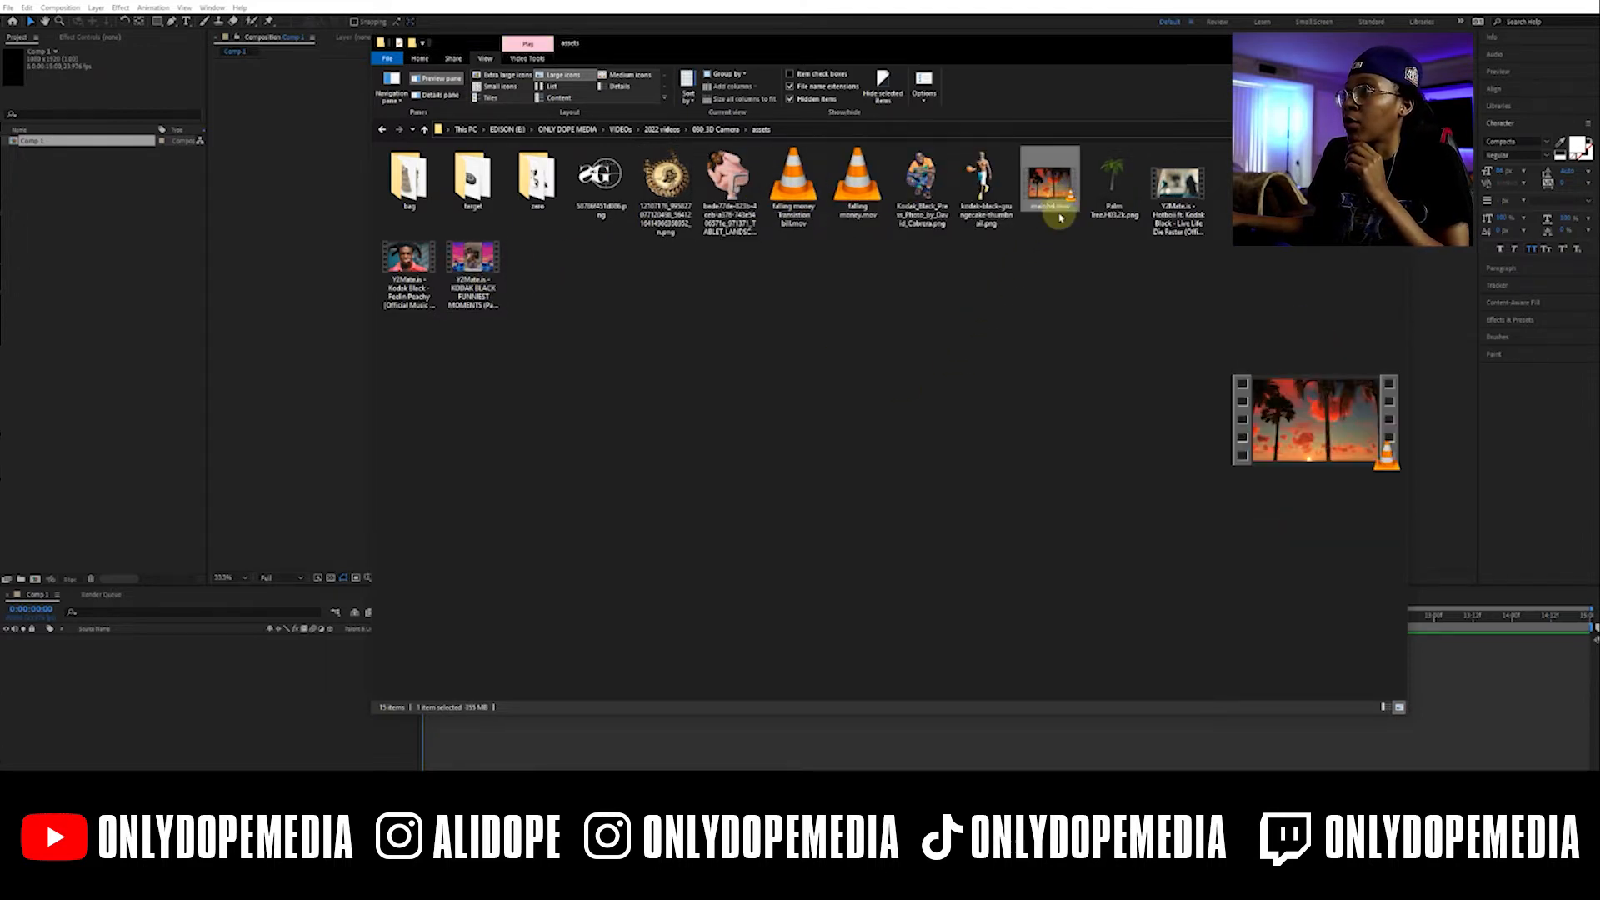
click(403, 269)
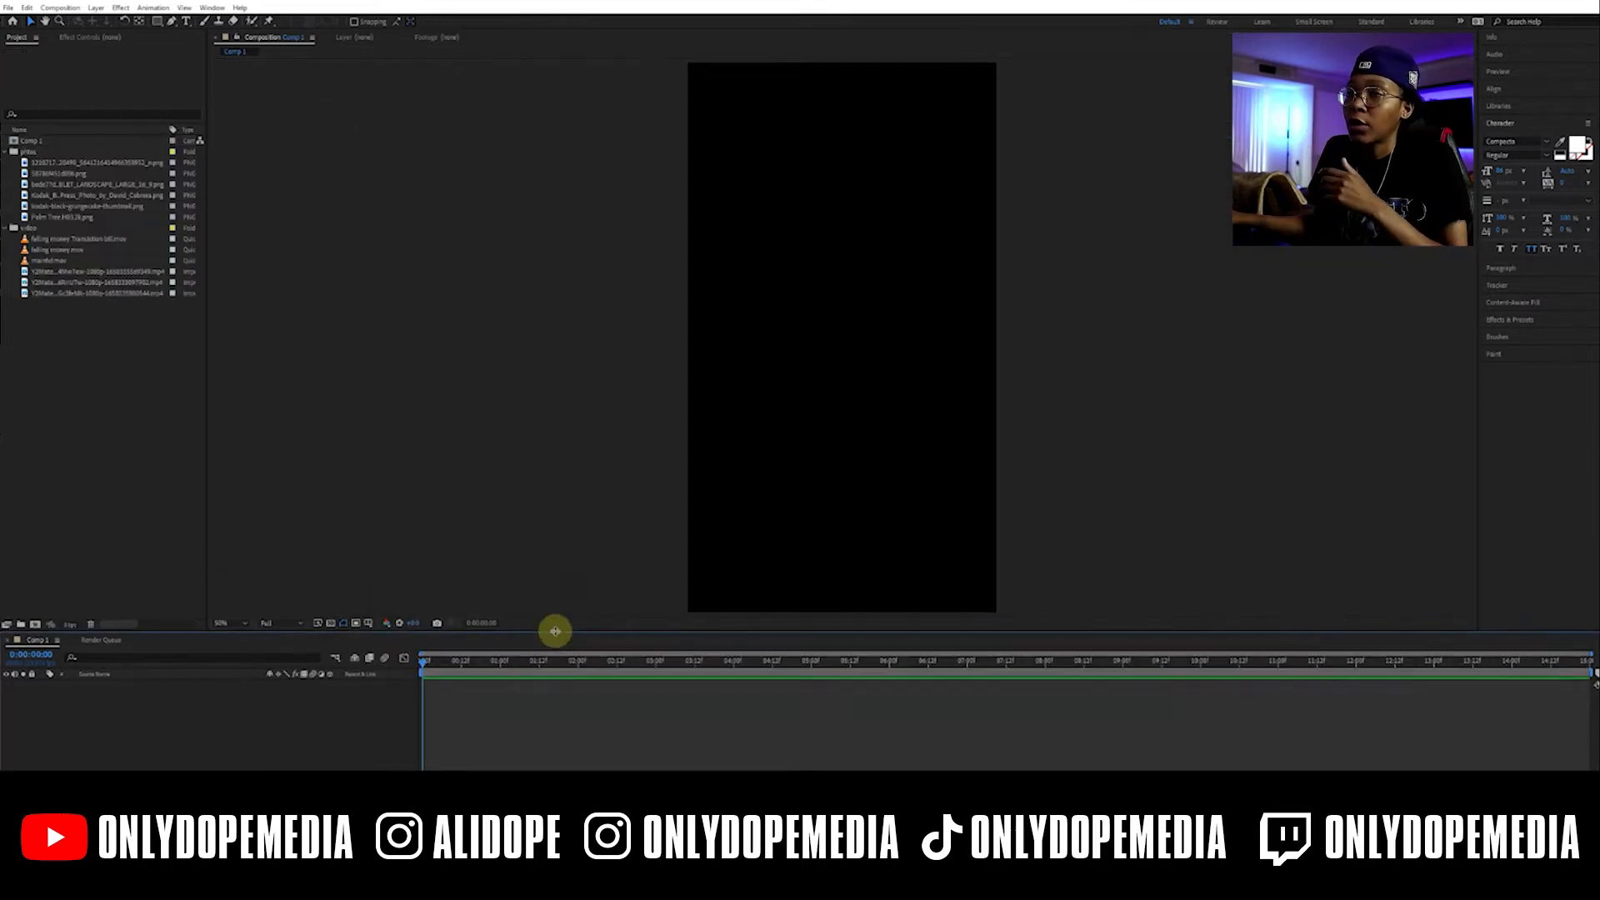
Add mainhd.mov to the vertical composition, scale it up to fill the frame, and make it a 3D layer
drag(555, 631, 554, 629)
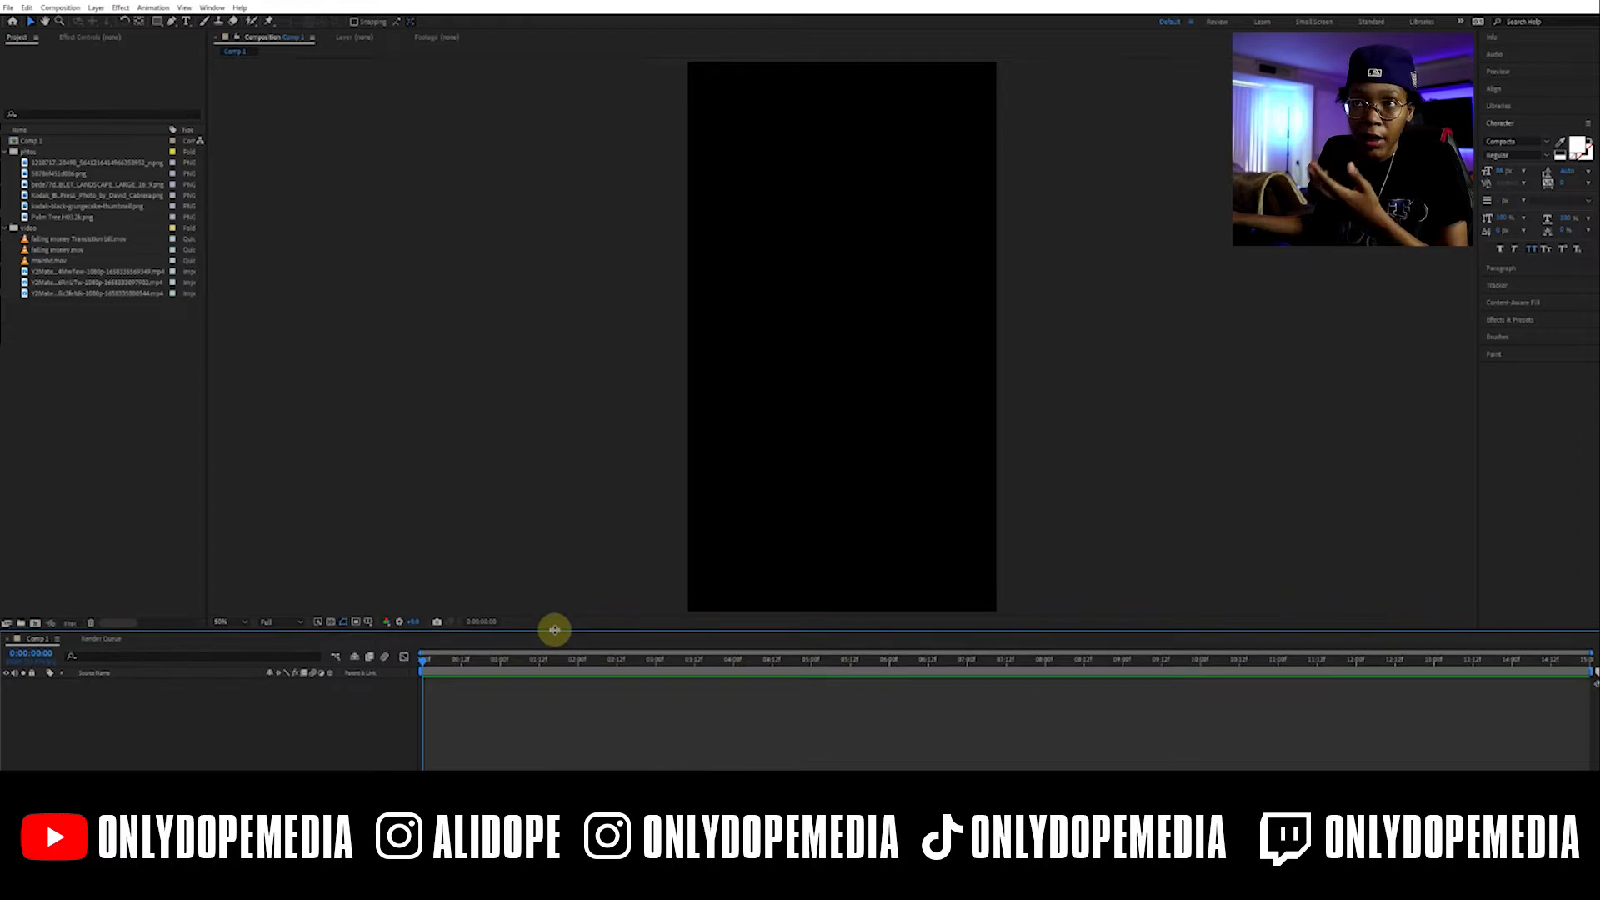
drag(48, 260, 153, 713)
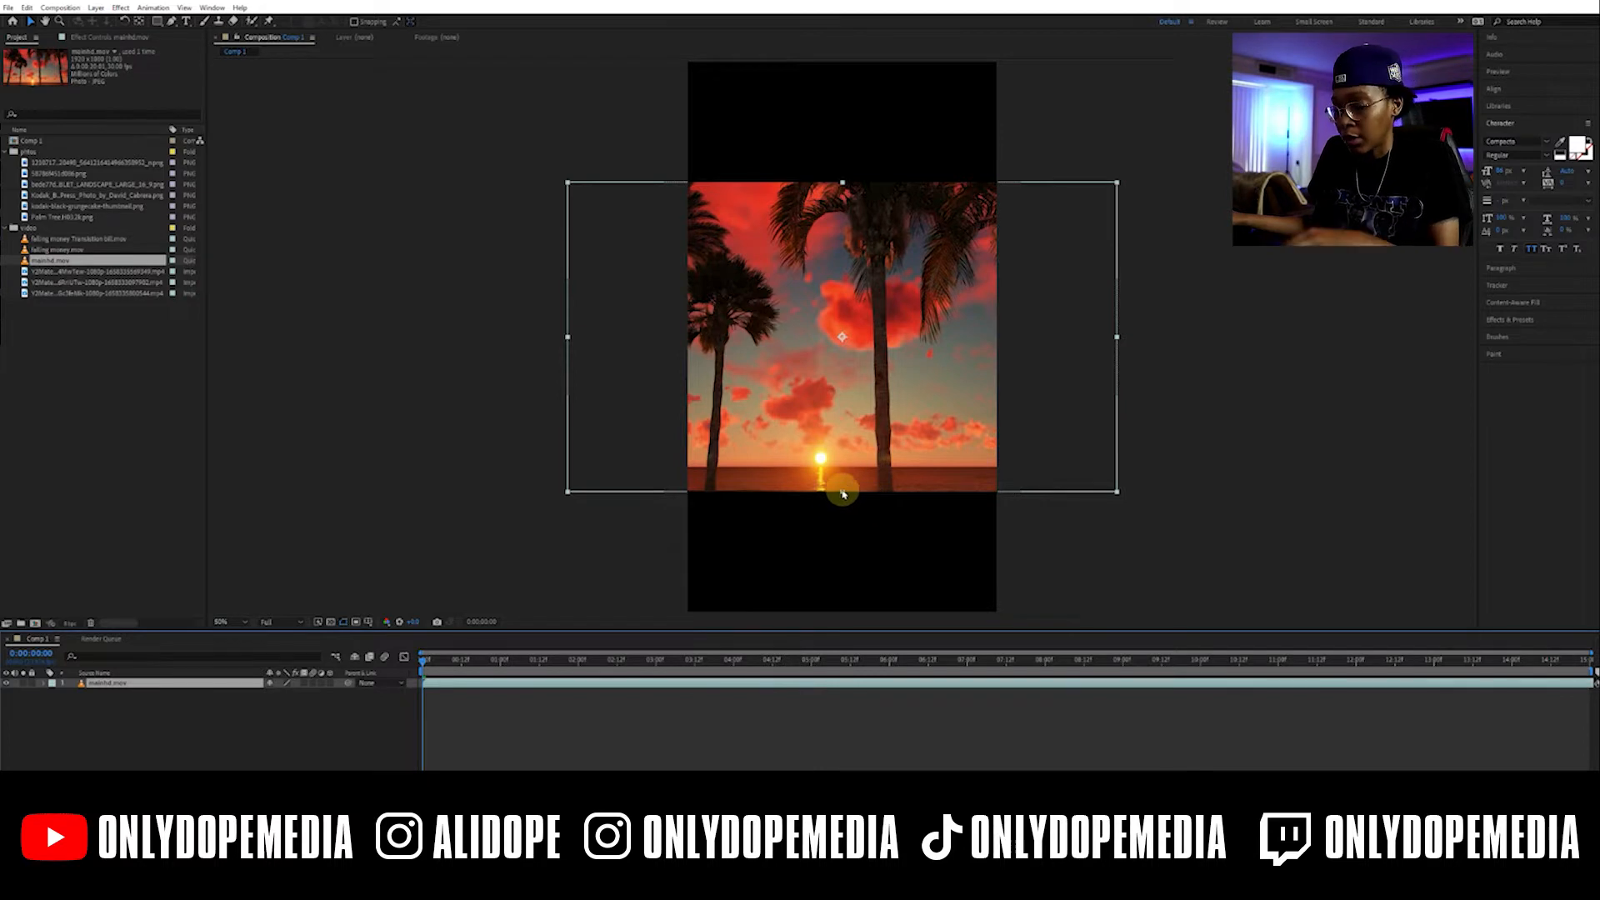
drag(843, 493, 839, 622)
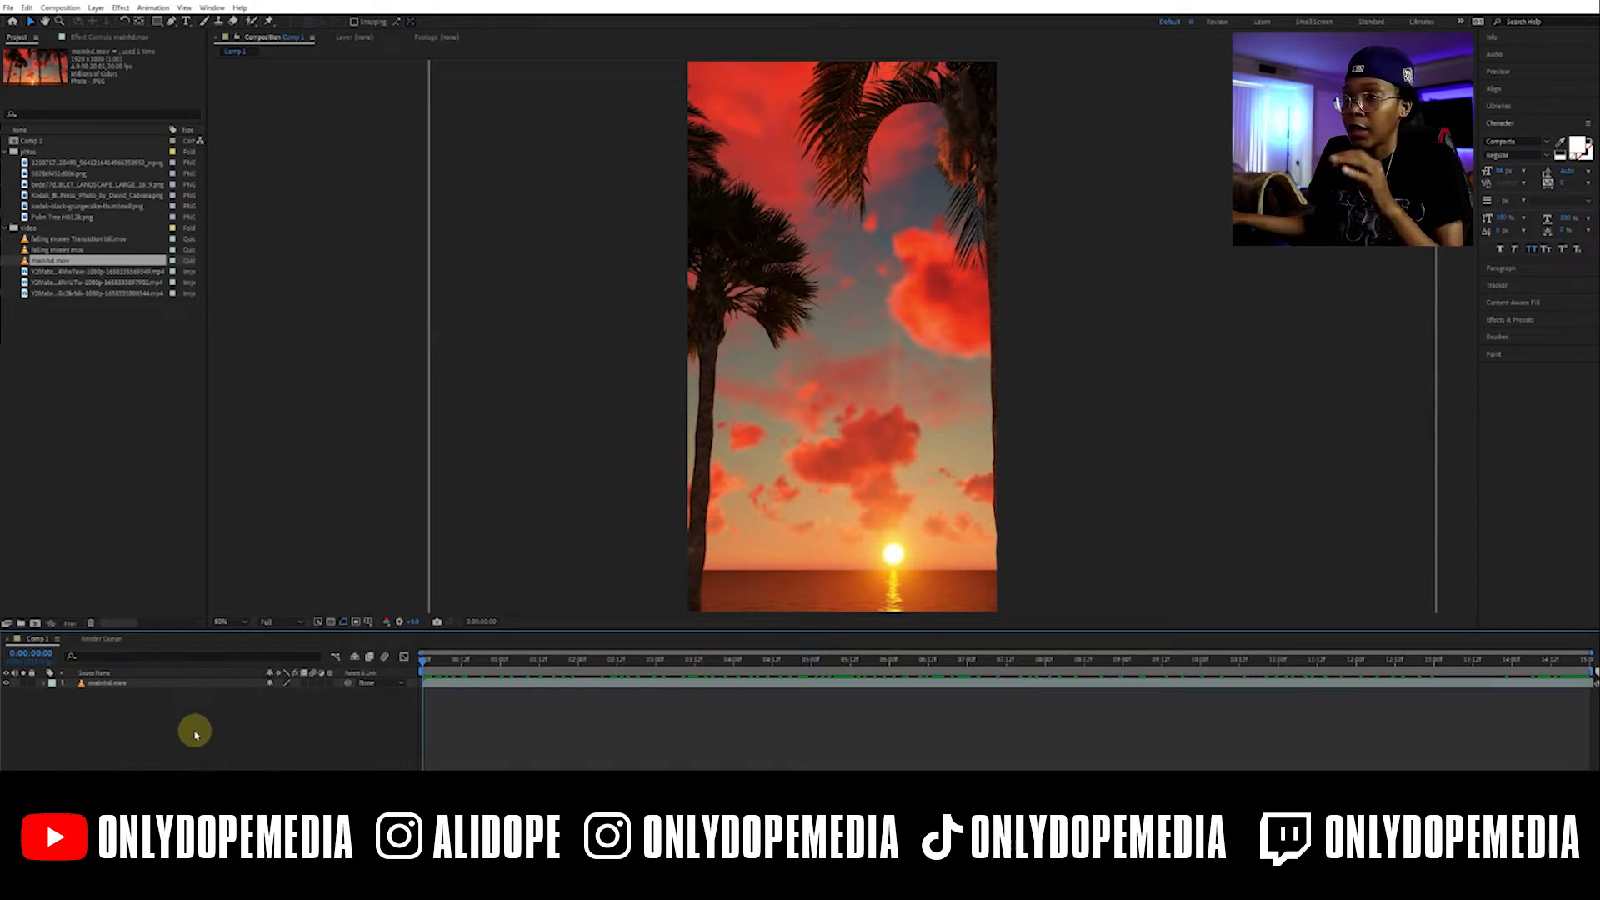
click(330, 682)
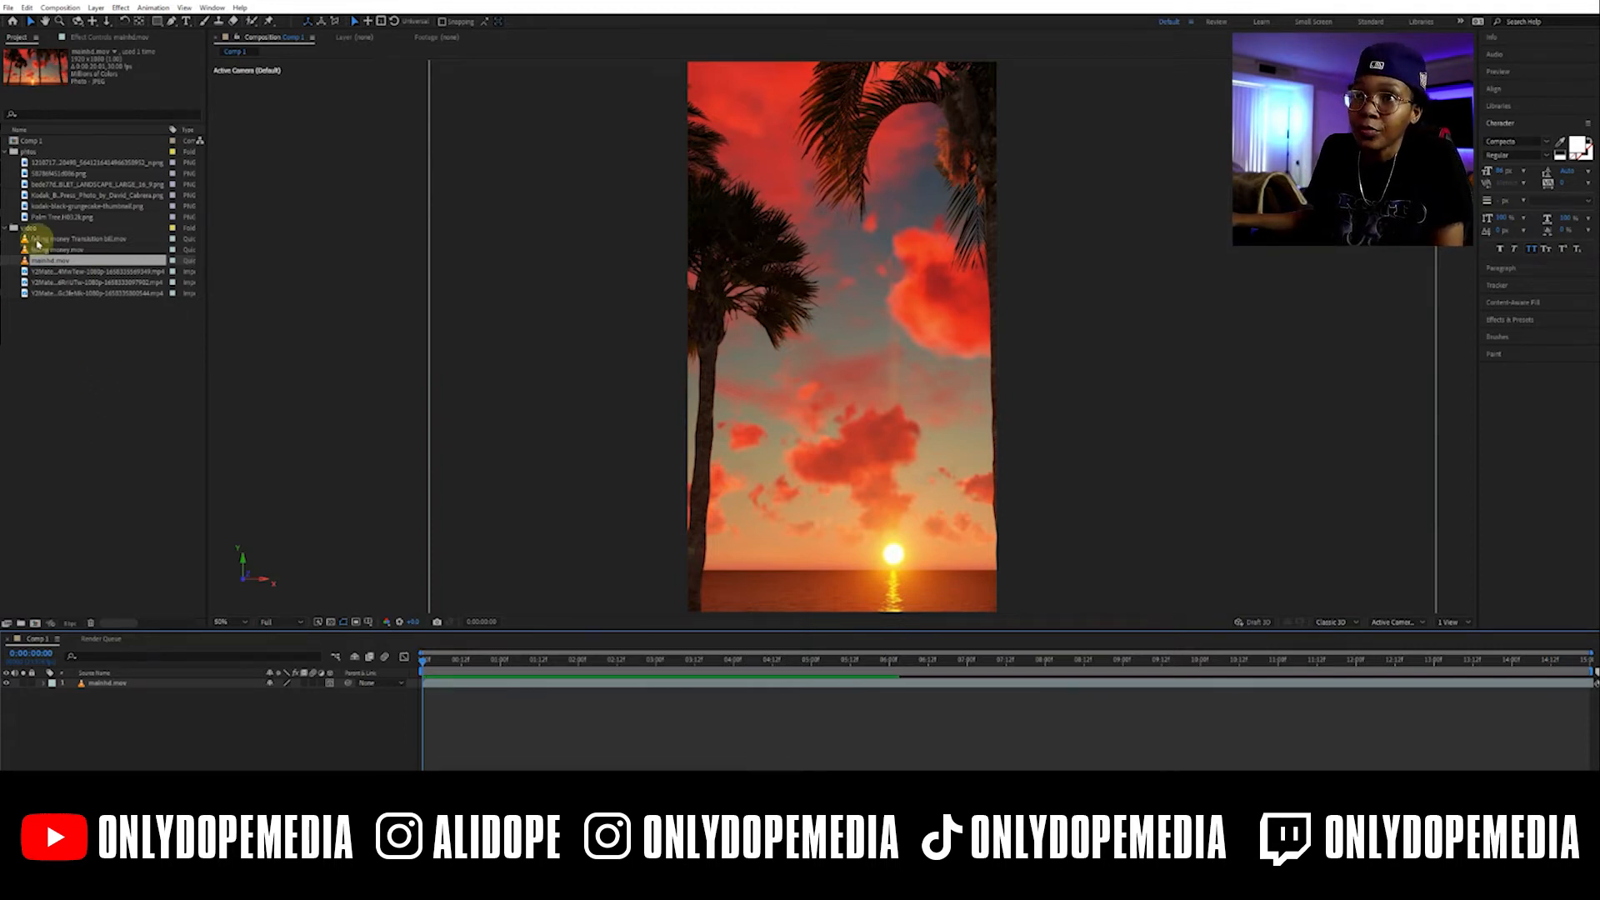
Preview the imported PNG images in the project to identify each cutout
click(46, 206)
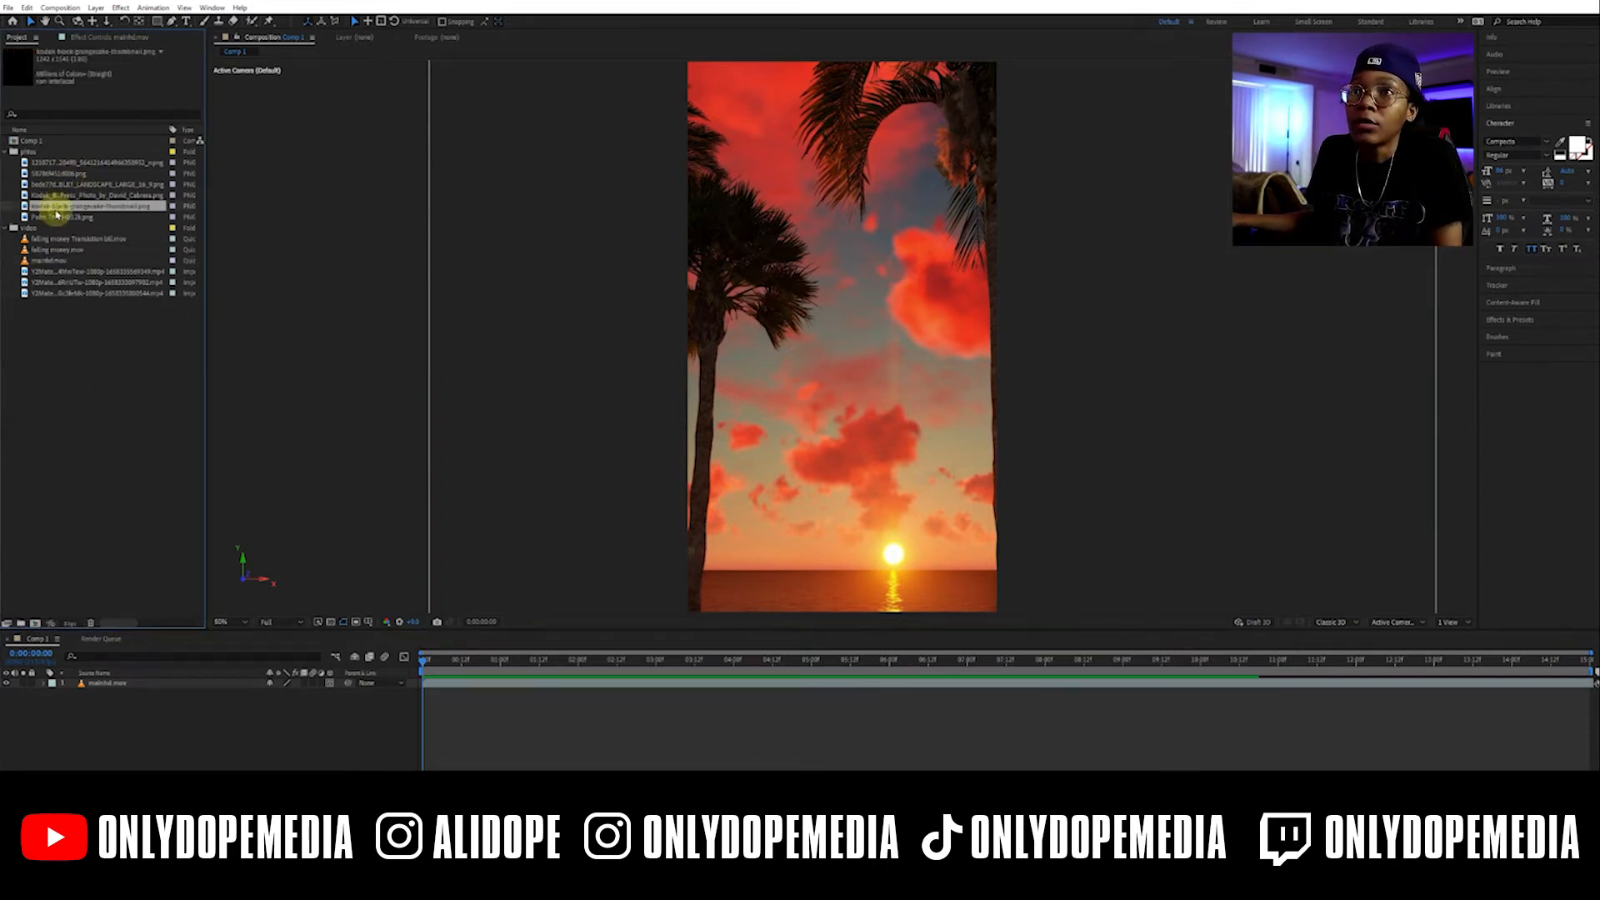
click(38, 219)
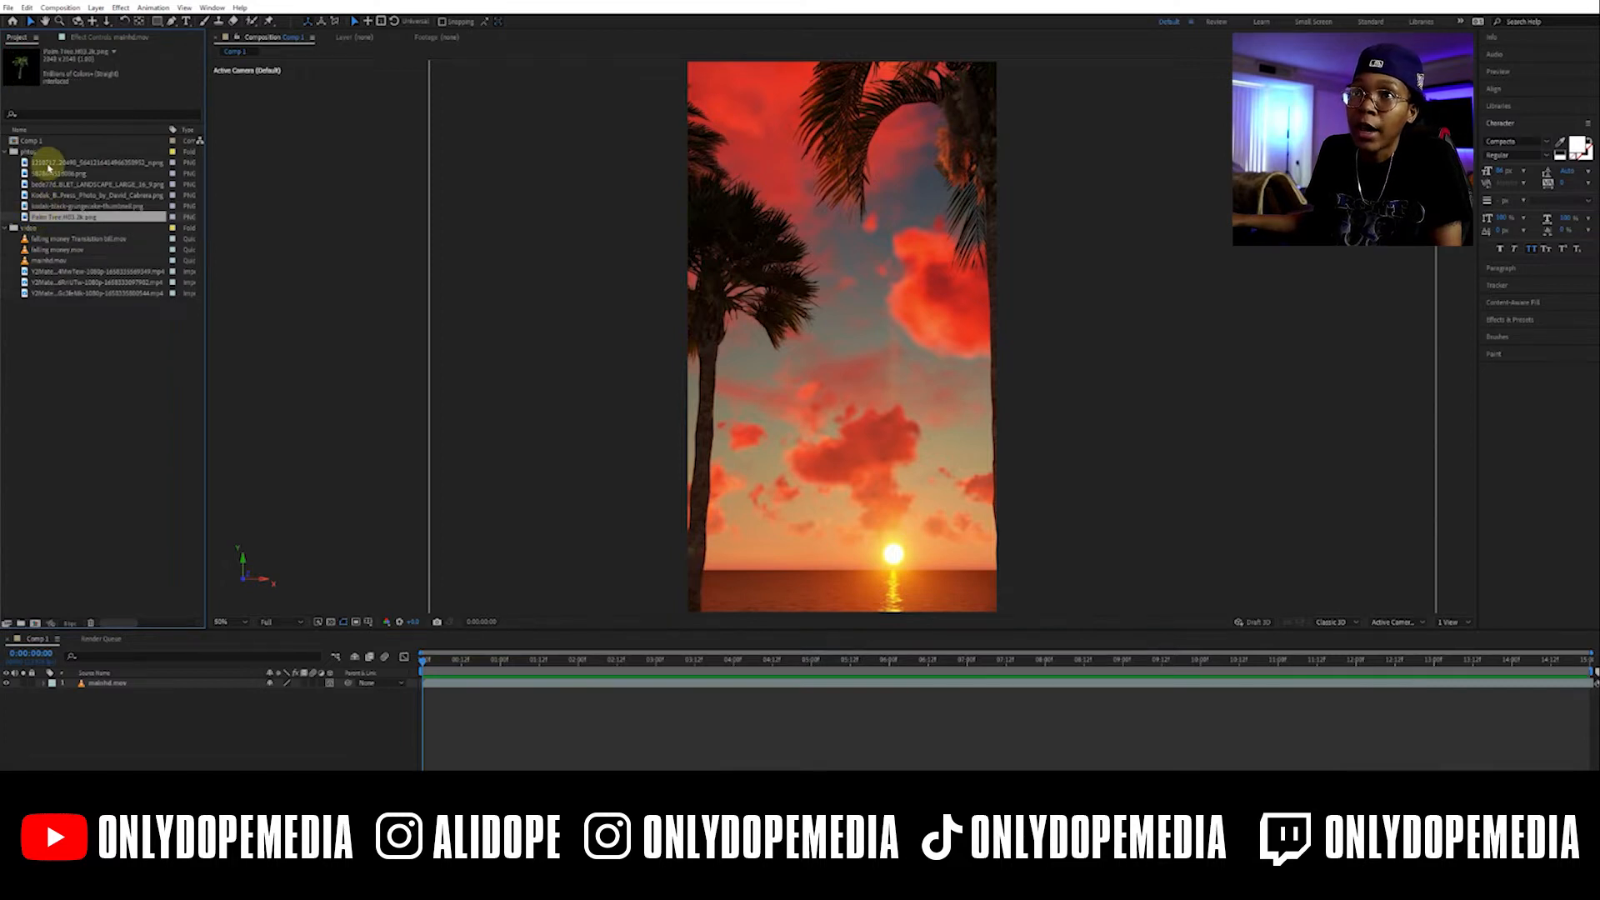
click(46, 162)
click(44, 173)
click(43, 184)
click(38, 205)
click(38, 217)
Add the pink-outfit cutout above the background, scale it down, and place it left of the composition's centre
drag(56, 185, 103, 677)
drag(691, 174, 743, 230)
drag(858, 321, 808, 361)
drag(885, 271, 856, 299)
drag(825, 344, 825, 379)
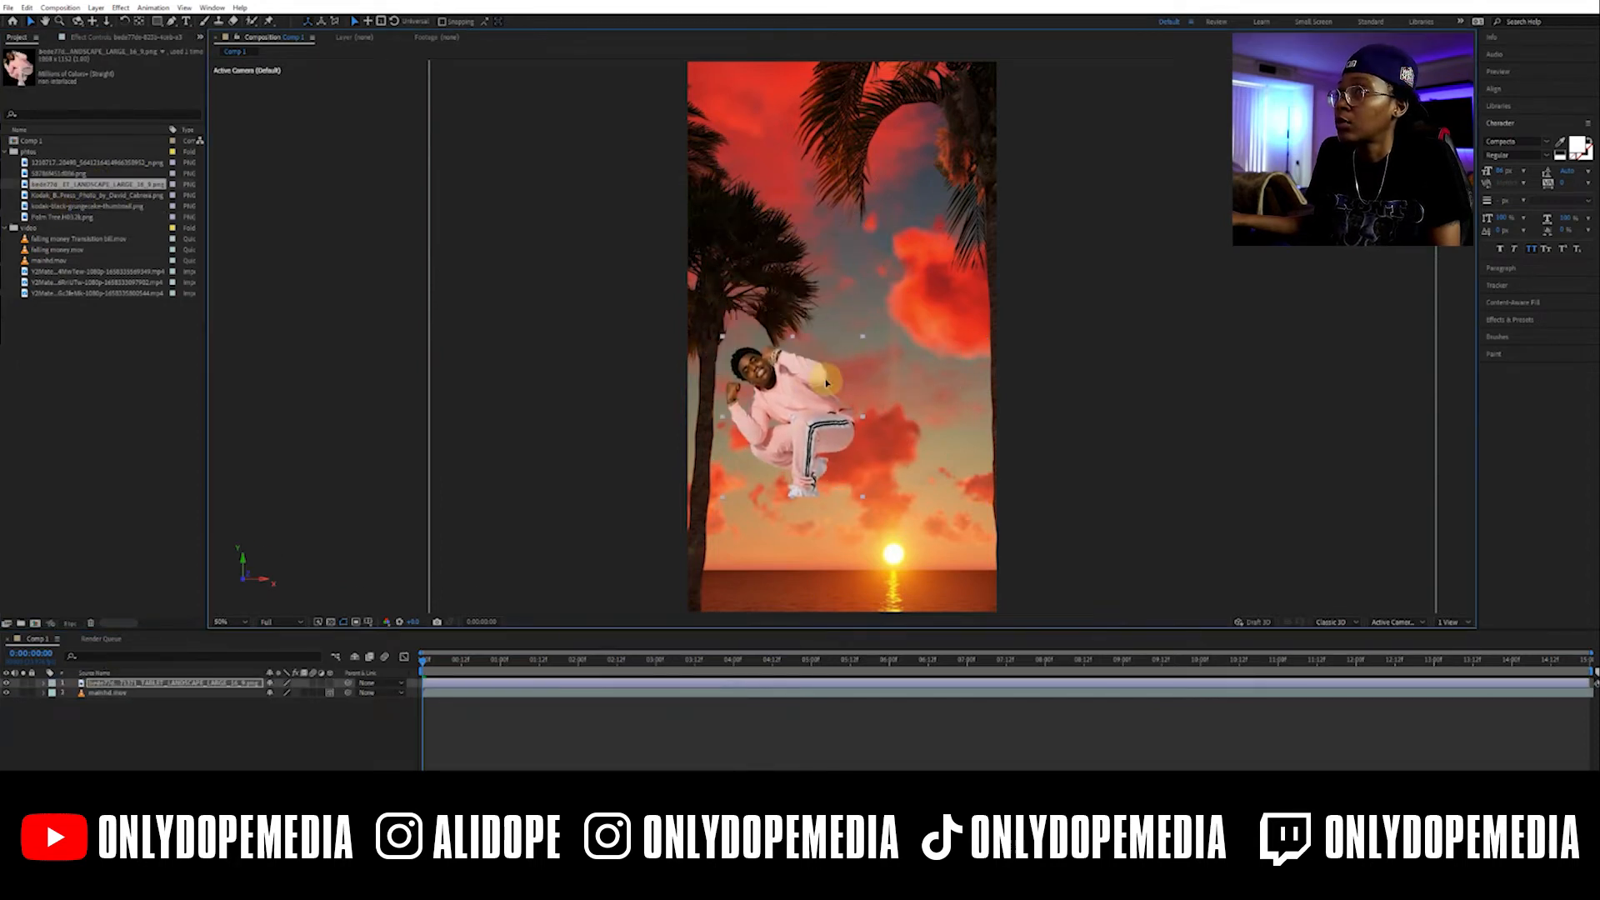
click(365, 482)
Place the crouching orange-shirt cutout in the composition's lower-right area and a scaled-down white SG logo at its upper left
drag(50, 195, 911, 469)
drag(62, 172, 841, 348)
drag(988, 201, 907, 282)
drag(846, 345, 753, 236)
Add the basketball cutout, scale it down, position it in the upper-right area, and stack it beneath the crouching cutout
drag(58, 163, 821, 342)
drag(998, 122, 936, 199)
drag(808, 333, 887, 289)
drag(134, 682, 134, 699)
drag(885, 288, 873, 291)
Add the palm tree image beneath the basketball cutout, shrink it, and position it behind him on the right side
drag(64, 217, 150, 708)
drag(1135, 337, 990, 348)
drag(843, 370, 951, 413)
Add the gold medallion image, scale it down near the composition's top, and stack it beneath the palm tree layer
drag(42, 162, 820, 287)
drag(682, 155, 747, 215)
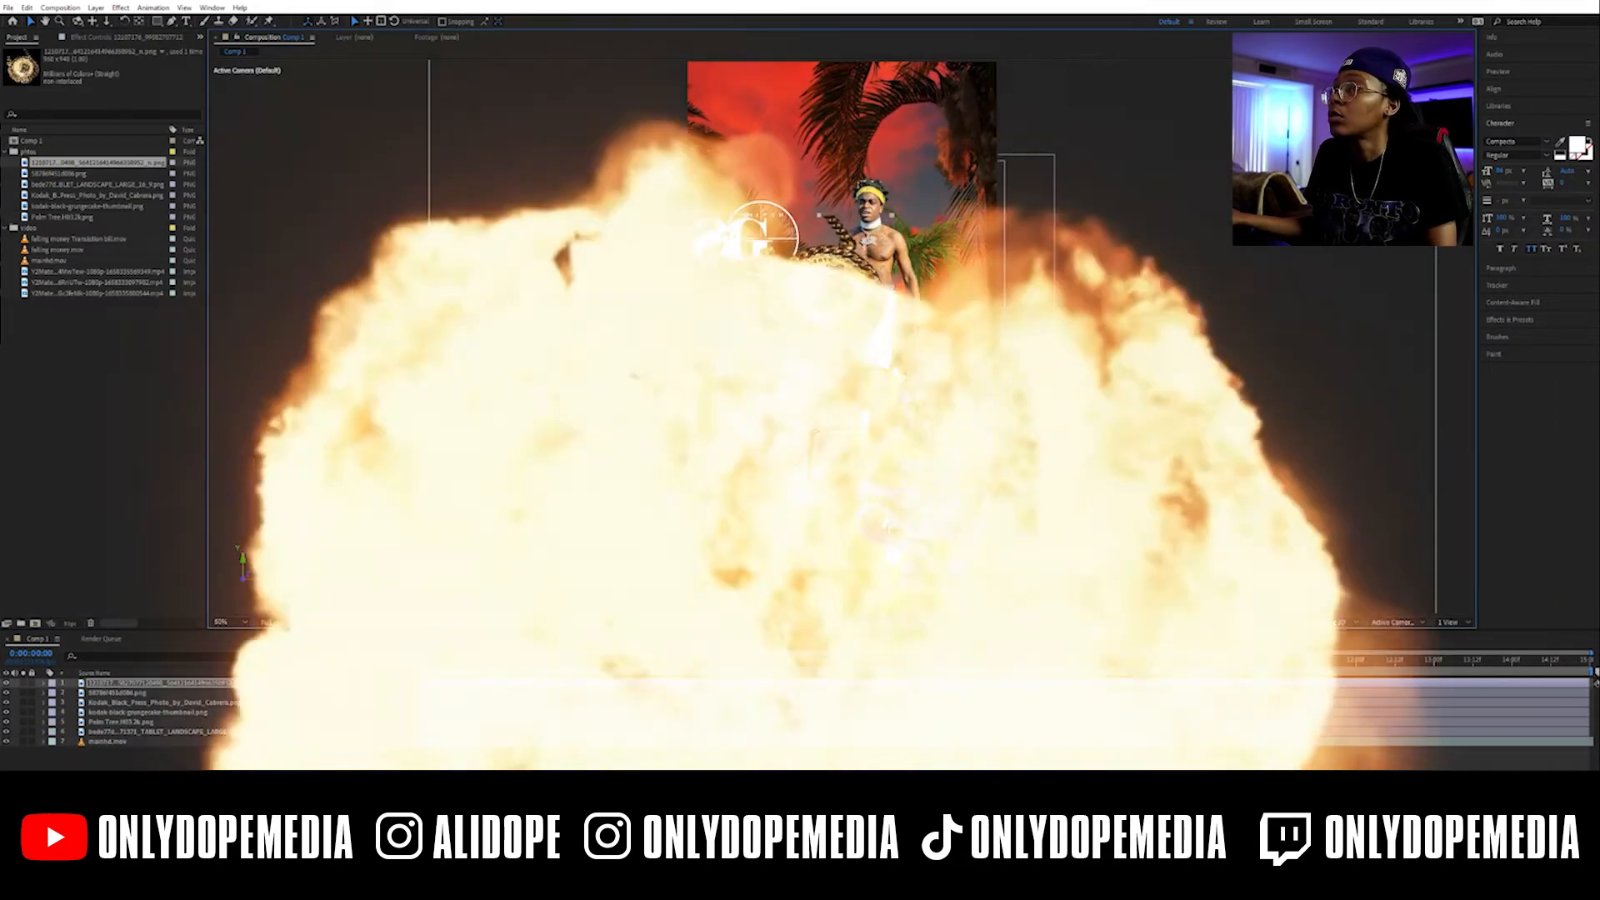
drag(820, 287, 803, 208)
drag(127, 692, 126, 724)
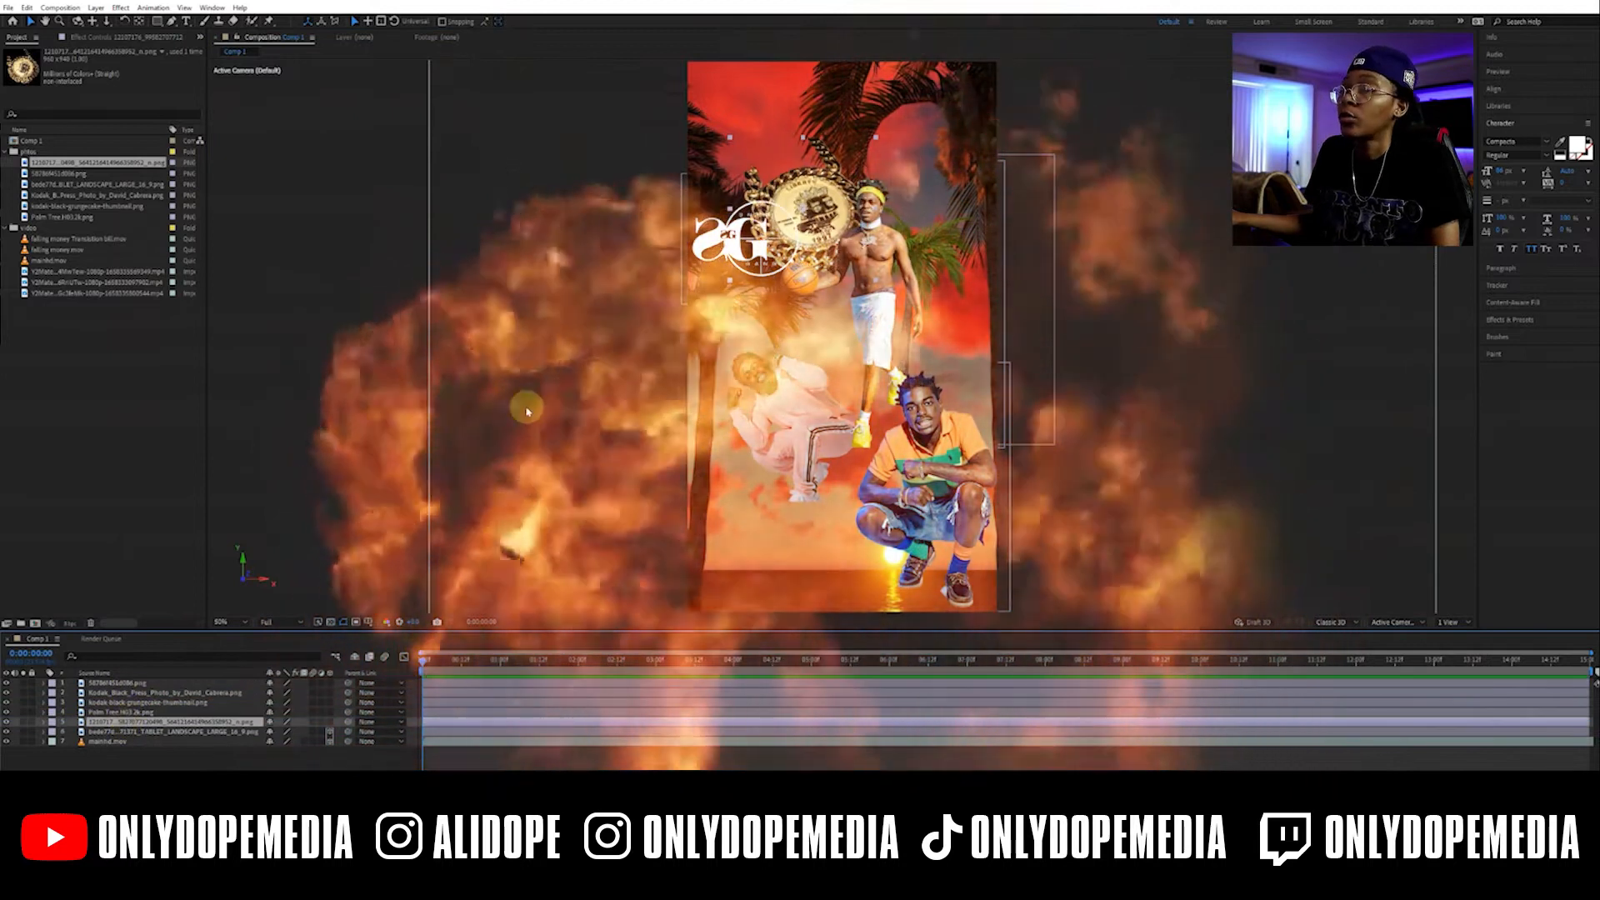
drag(431, 660, 395, 643)
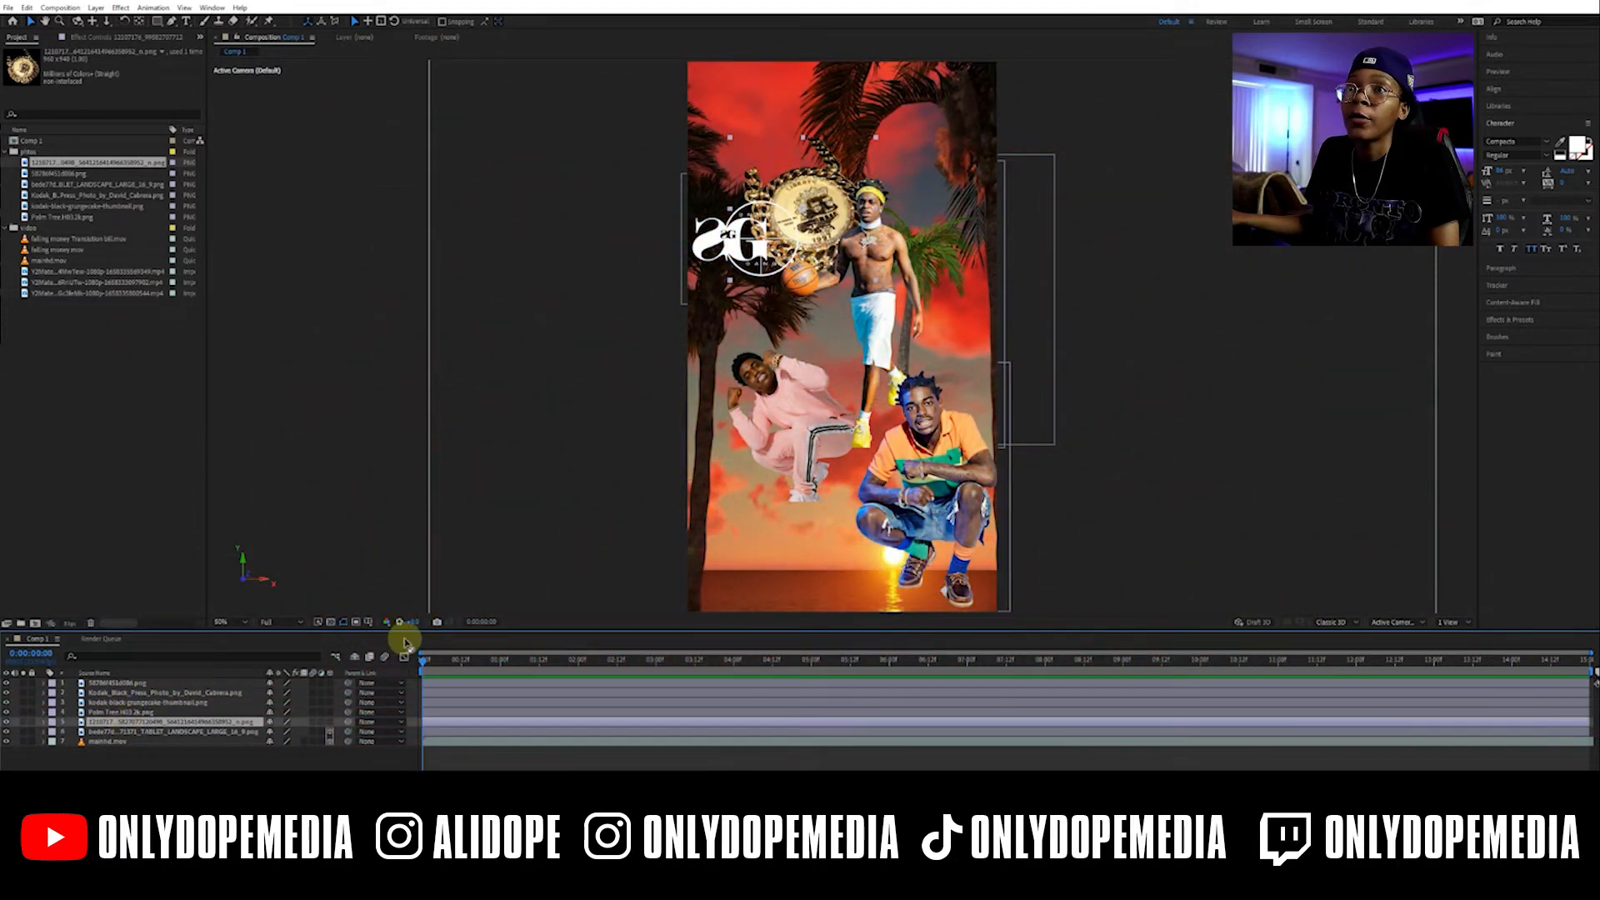
Collapse the image folder in the project and preview the imported video clips
click(7, 153)
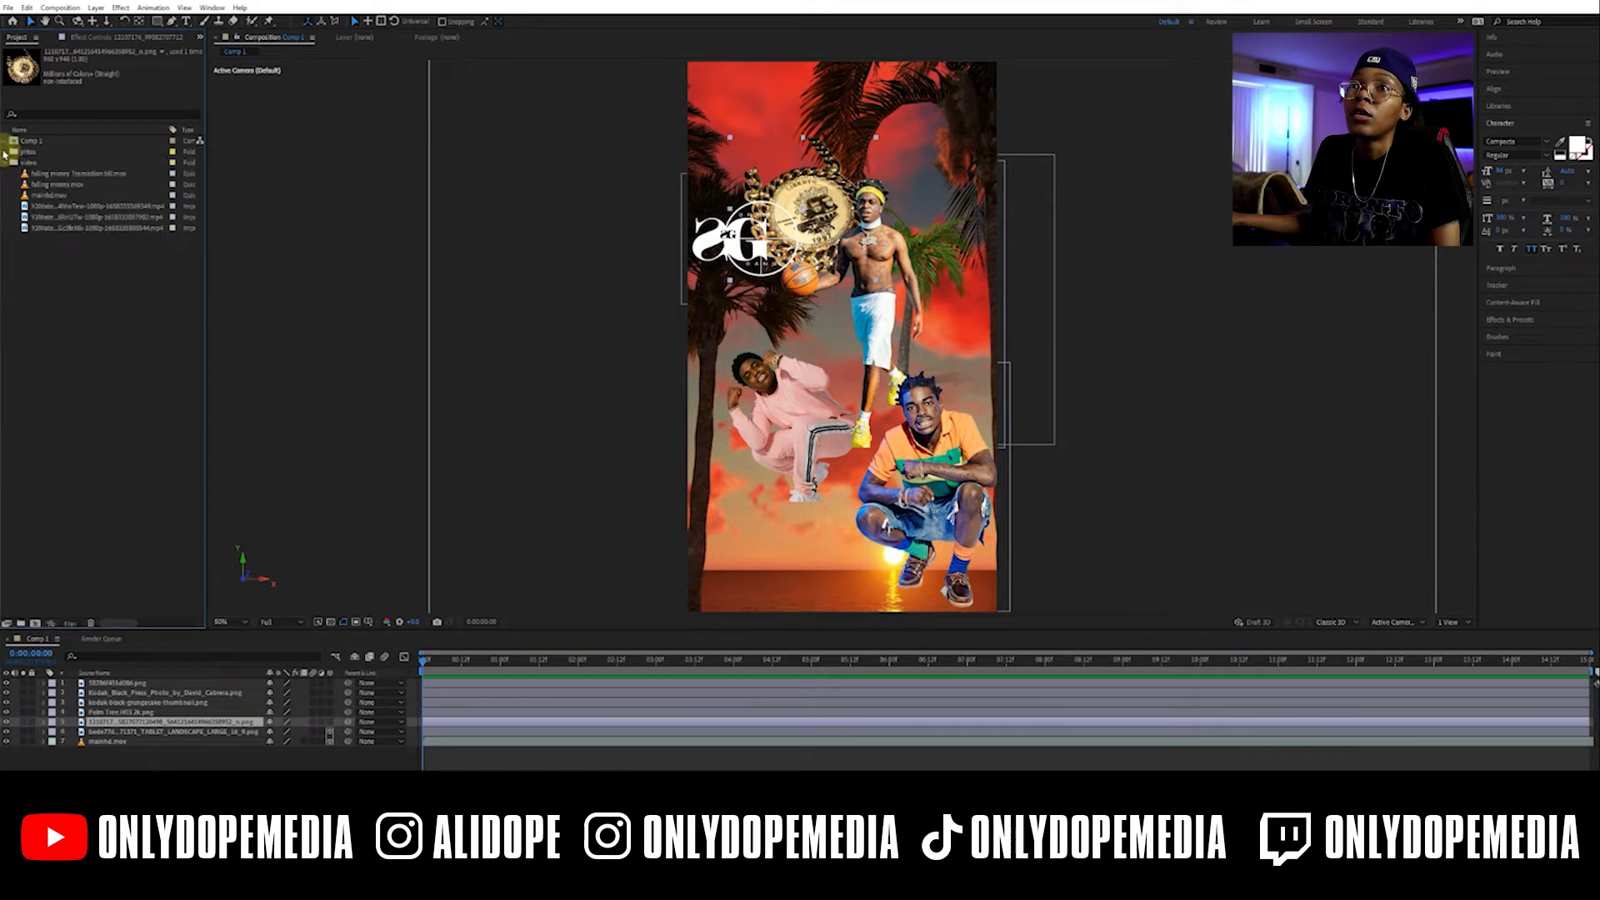
click(79, 173)
click(78, 184)
click(69, 205)
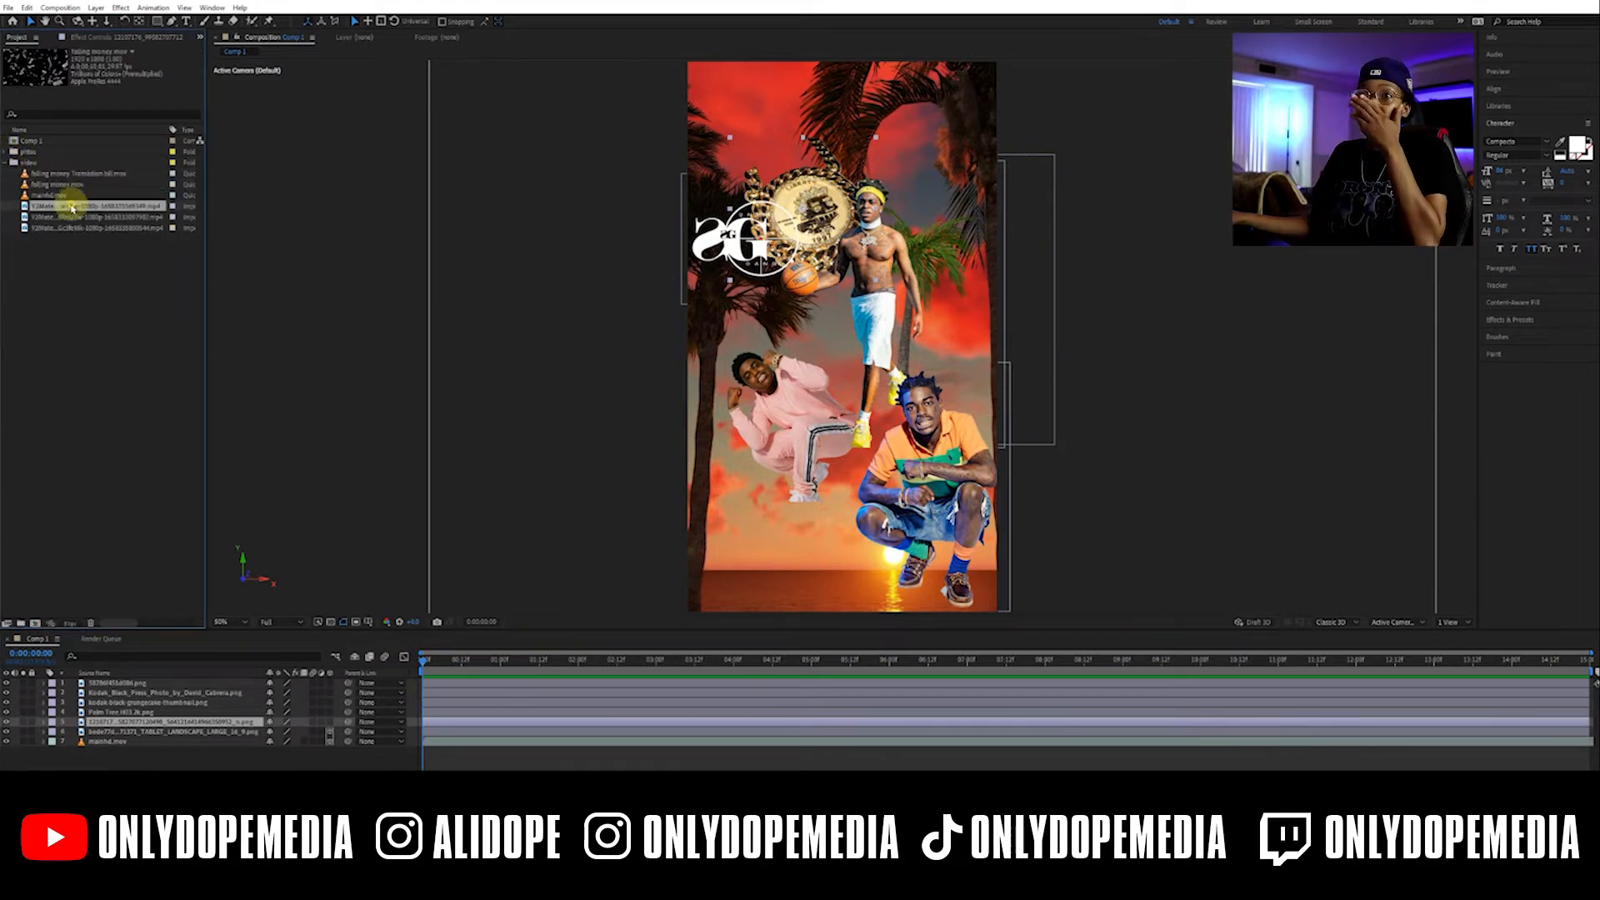
key(Up)
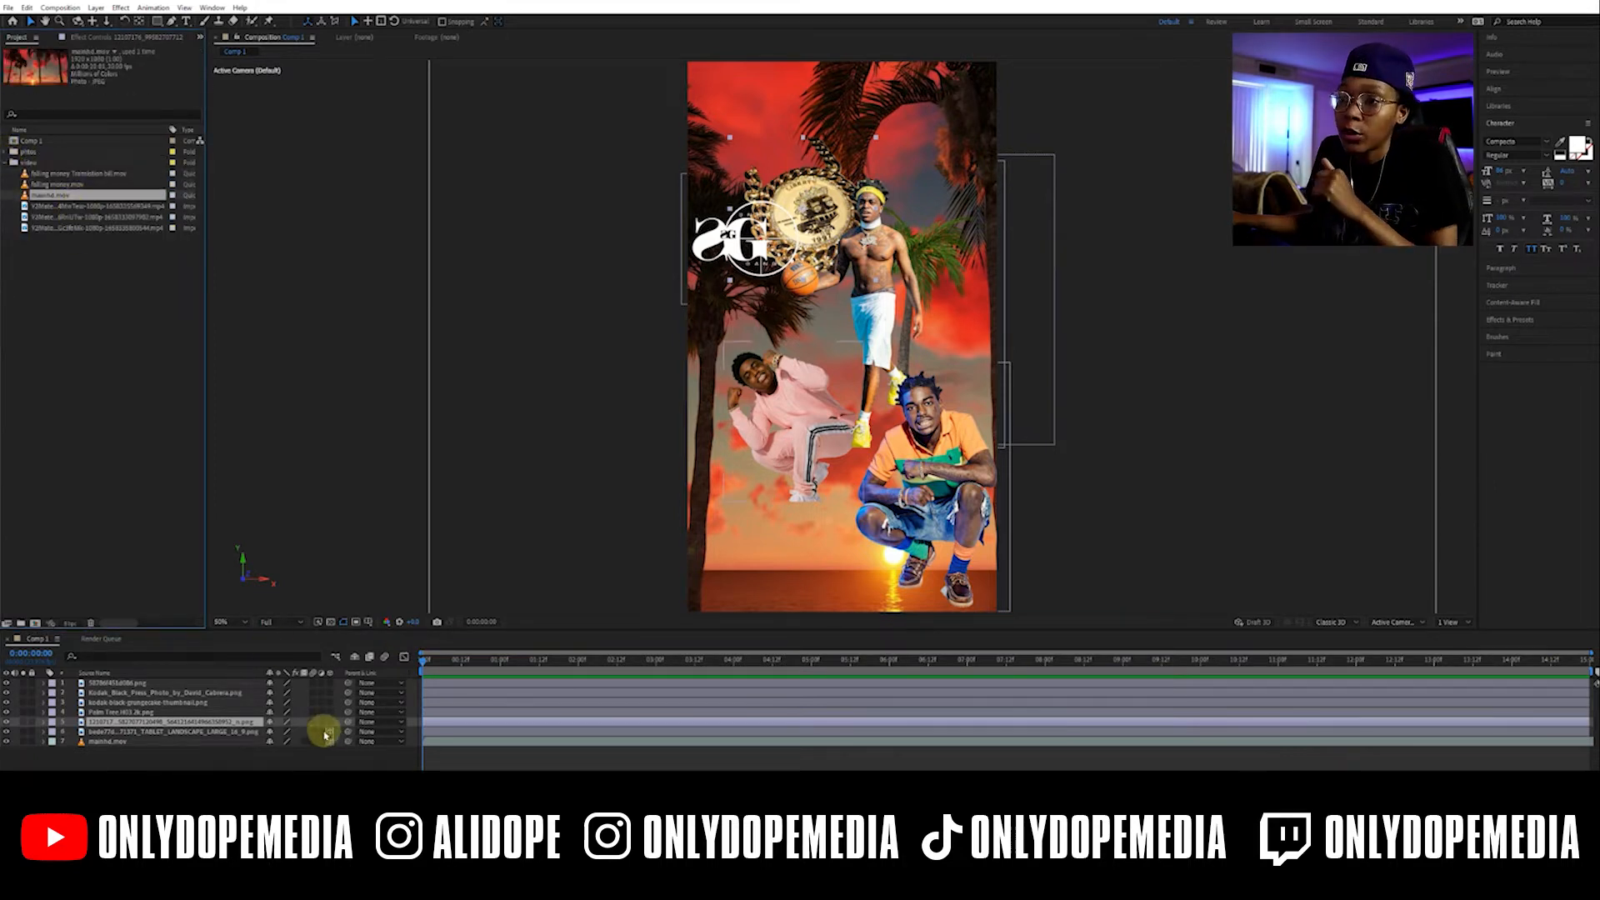
Make all the image layers 3D and lower the preview resolution to Third
drag(330, 728, 335, 688)
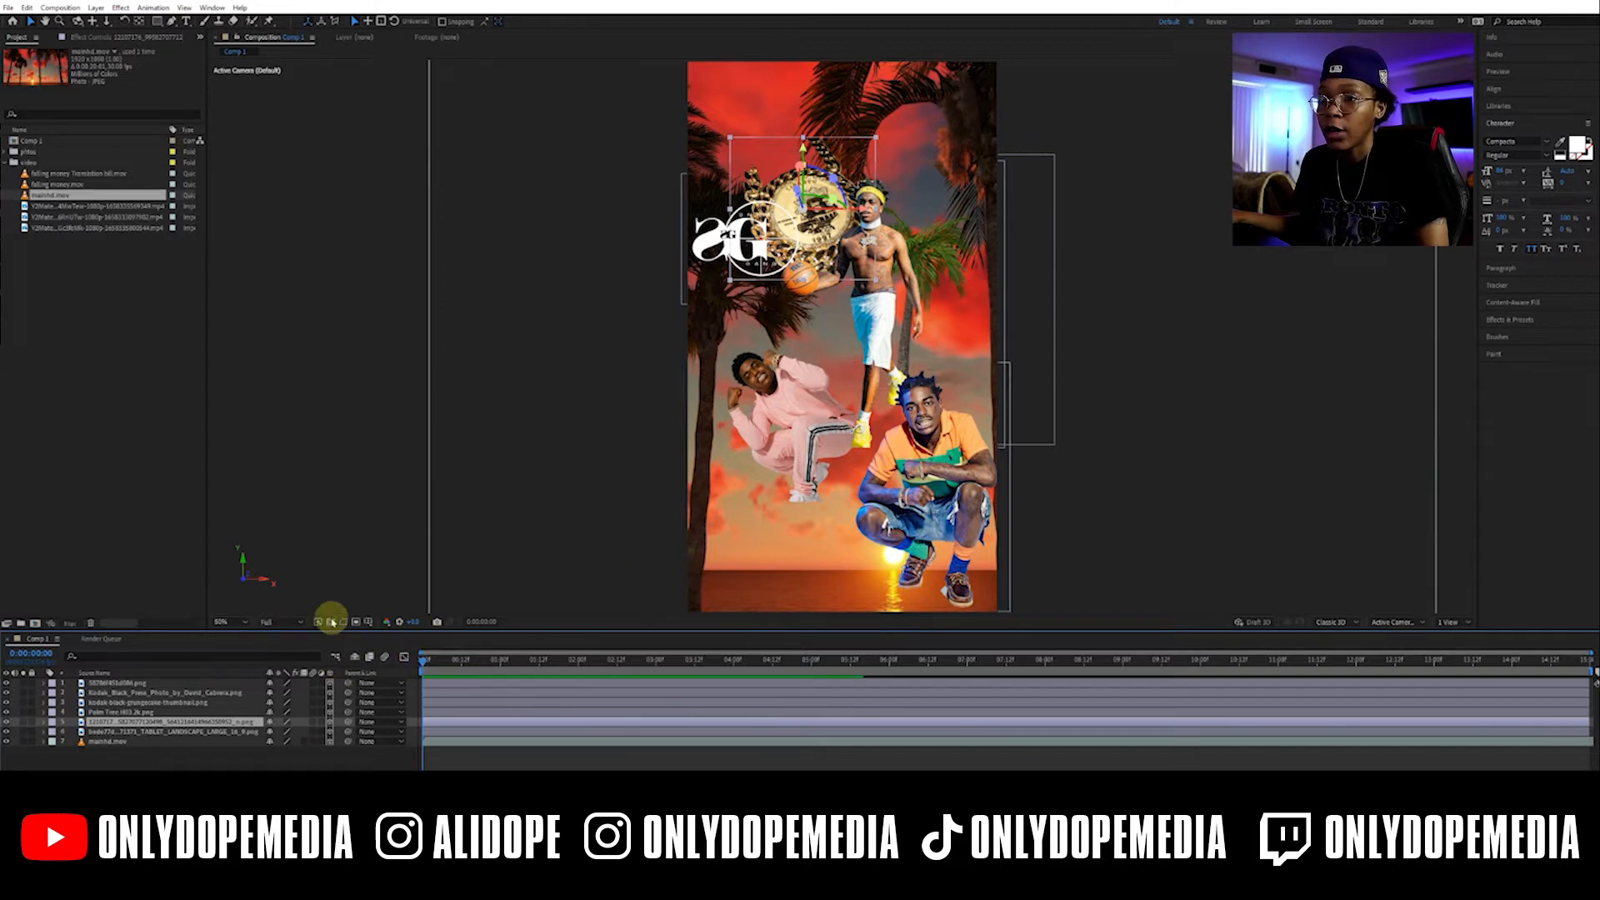
click(270, 624)
click(275, 667)
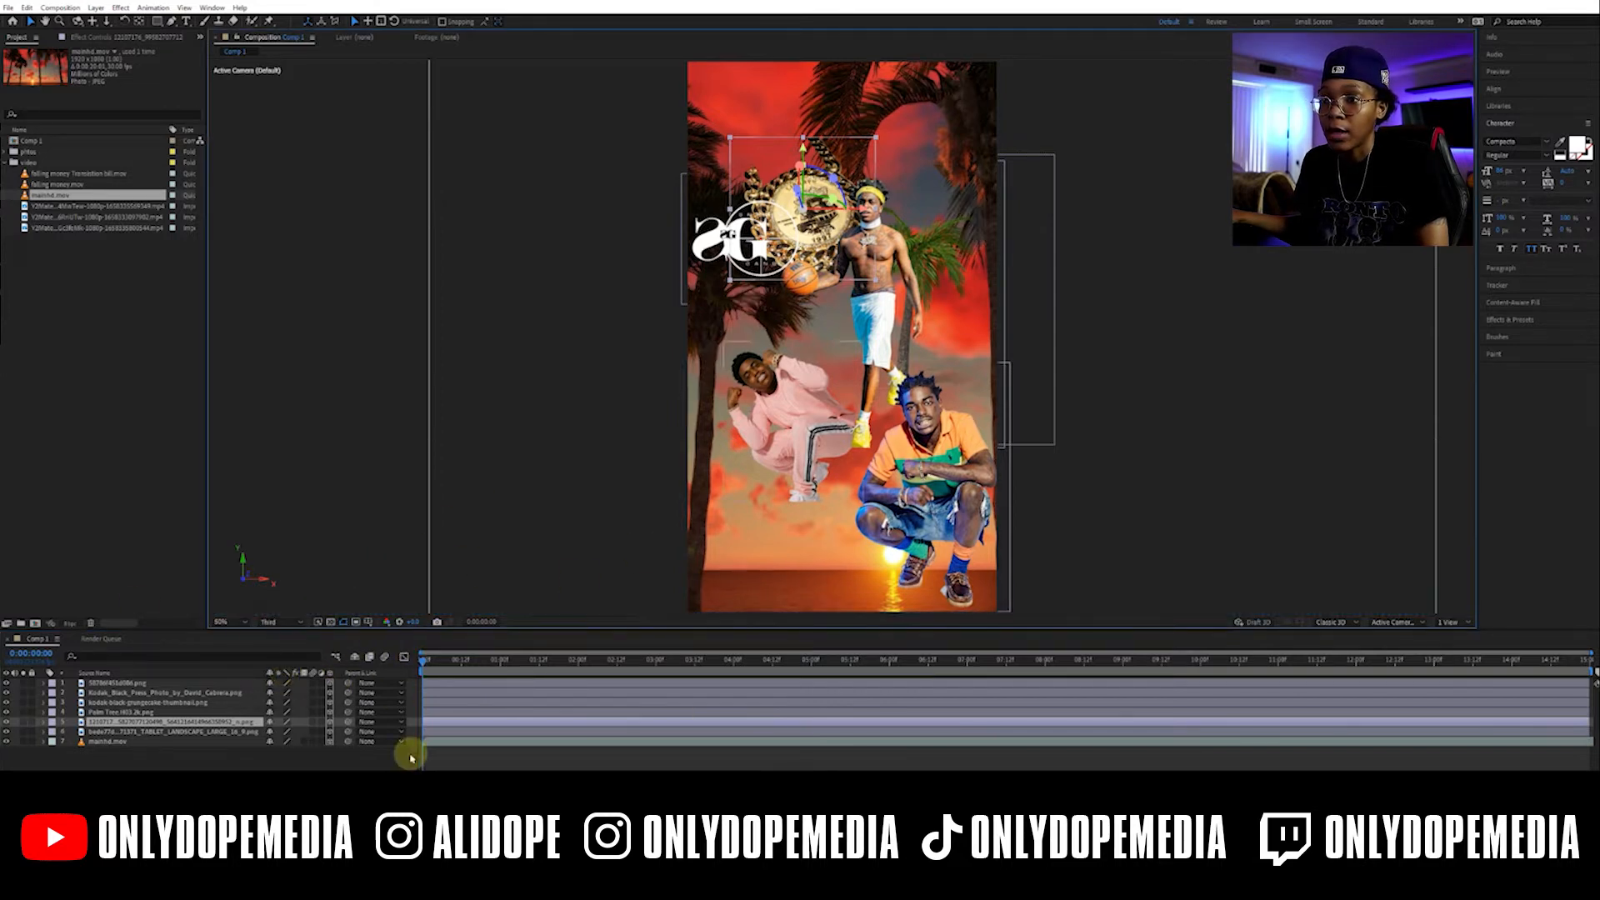
Enable motion blur on all the image layers and split the composition viewer into 2 Views
click(310, 684)
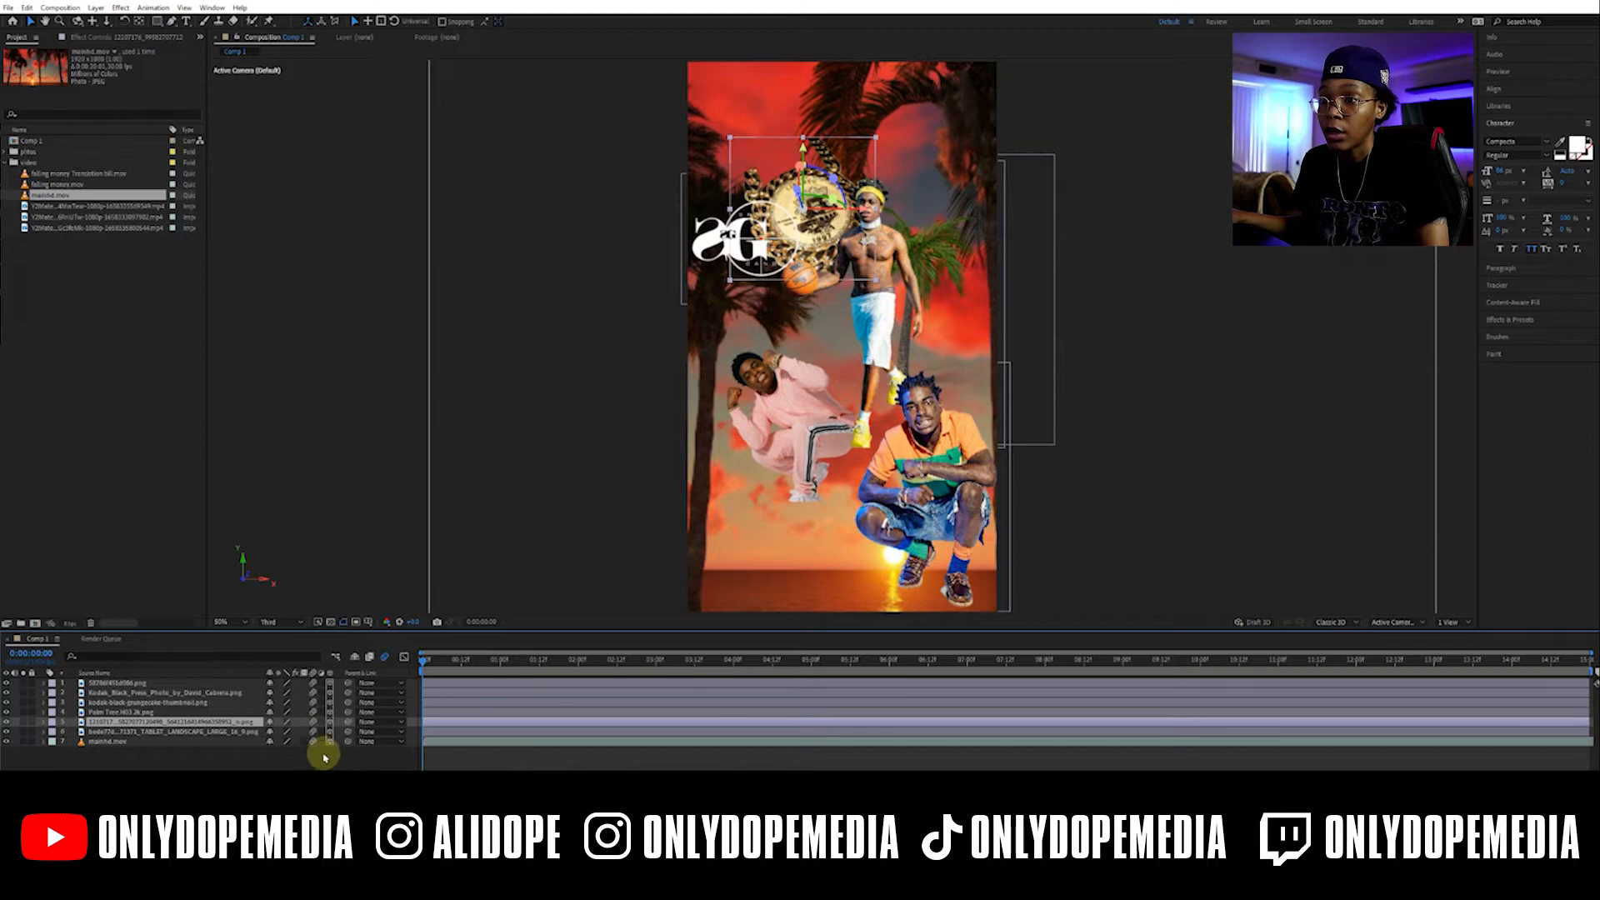
click(1464, 625)
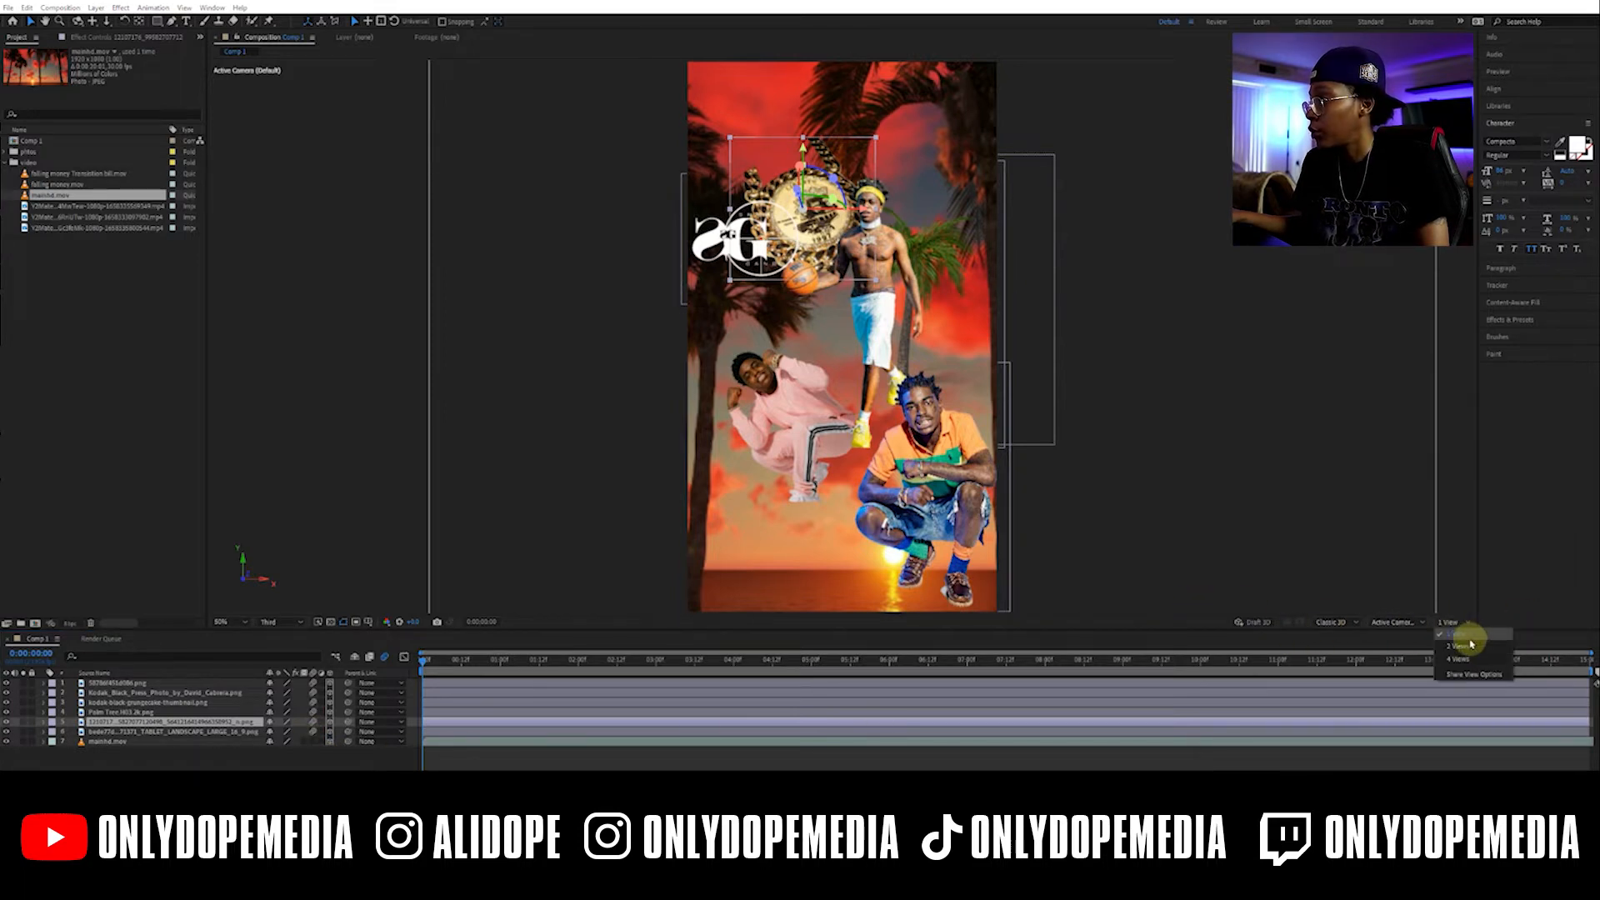
click(1463, 647)
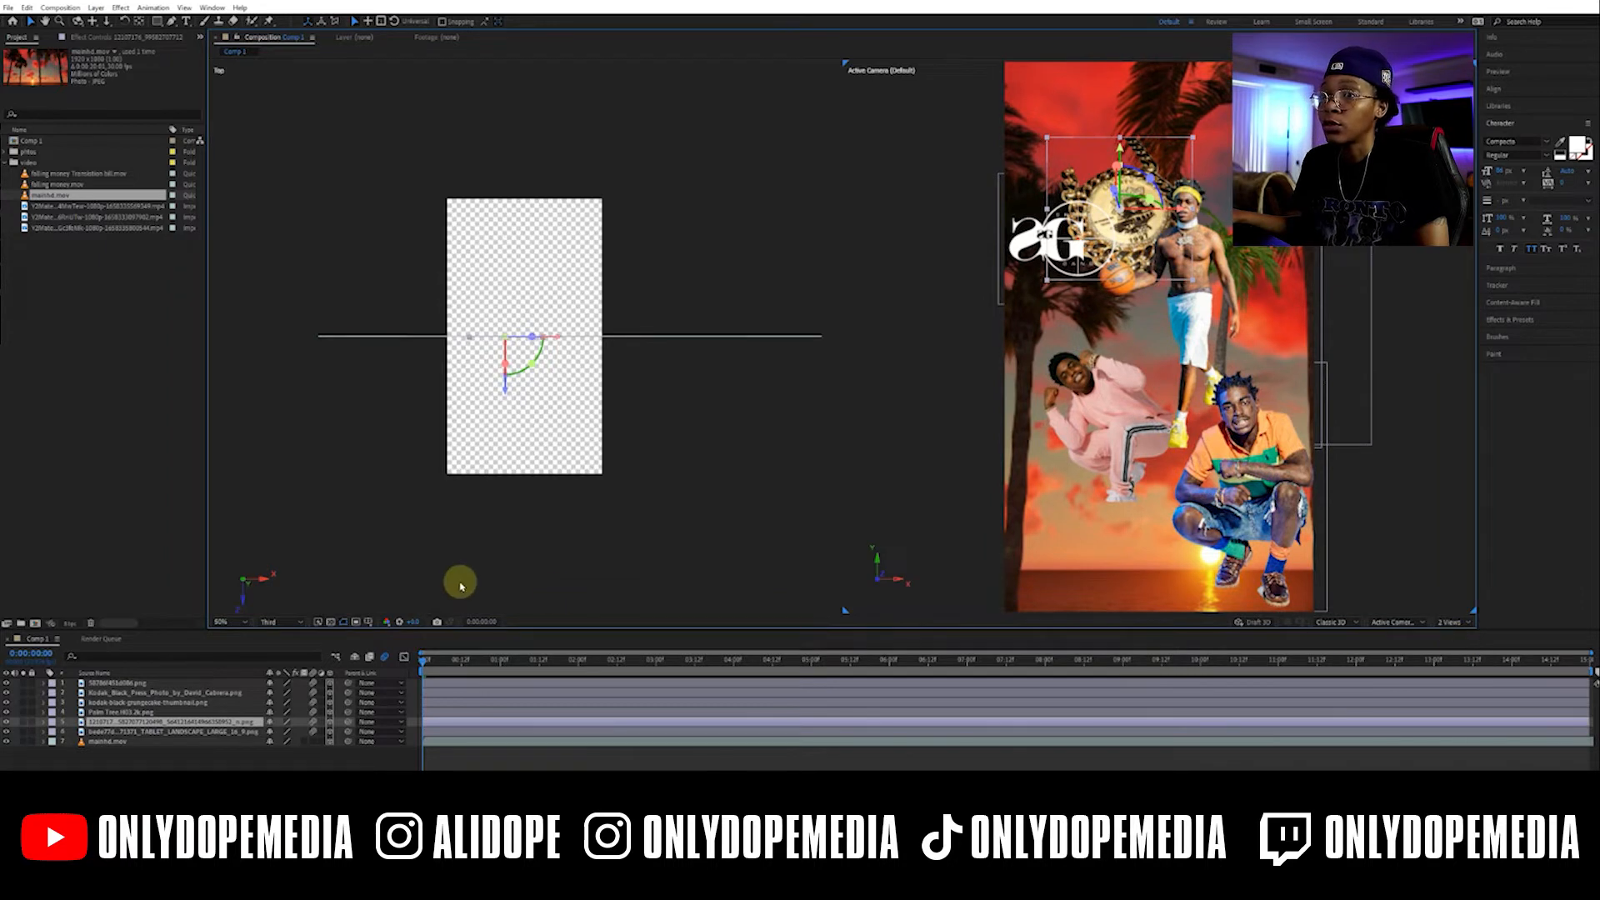
Switch the viewport beside the active camera through other 3D views, including Right, and return it to Top
click(229, 71)
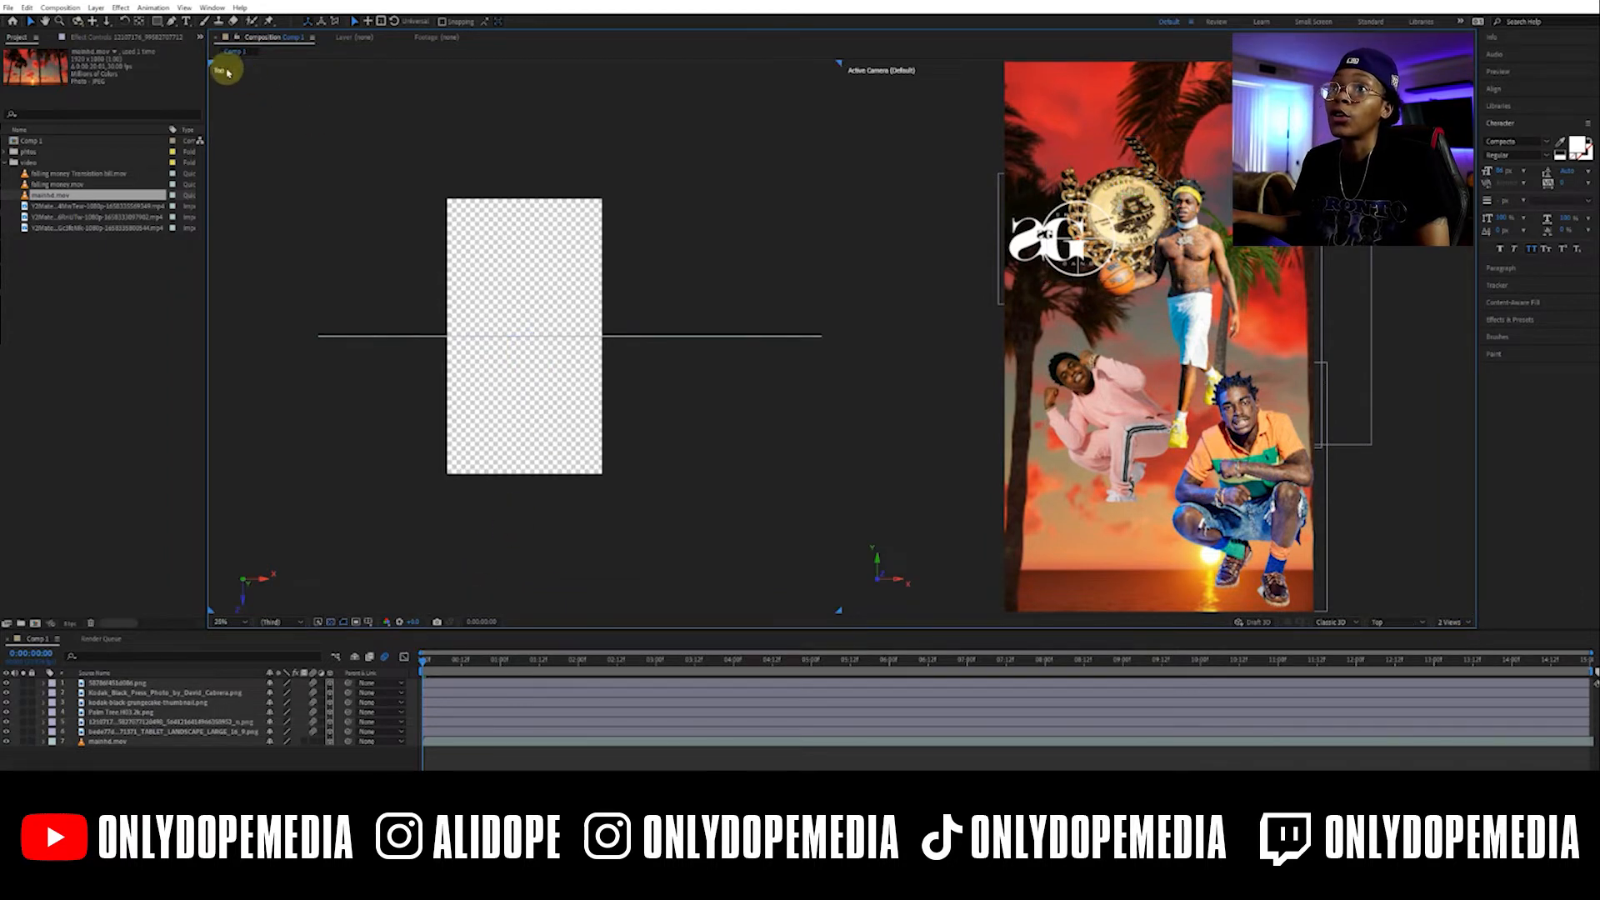
right_click(221, 74)
click(217, 59)
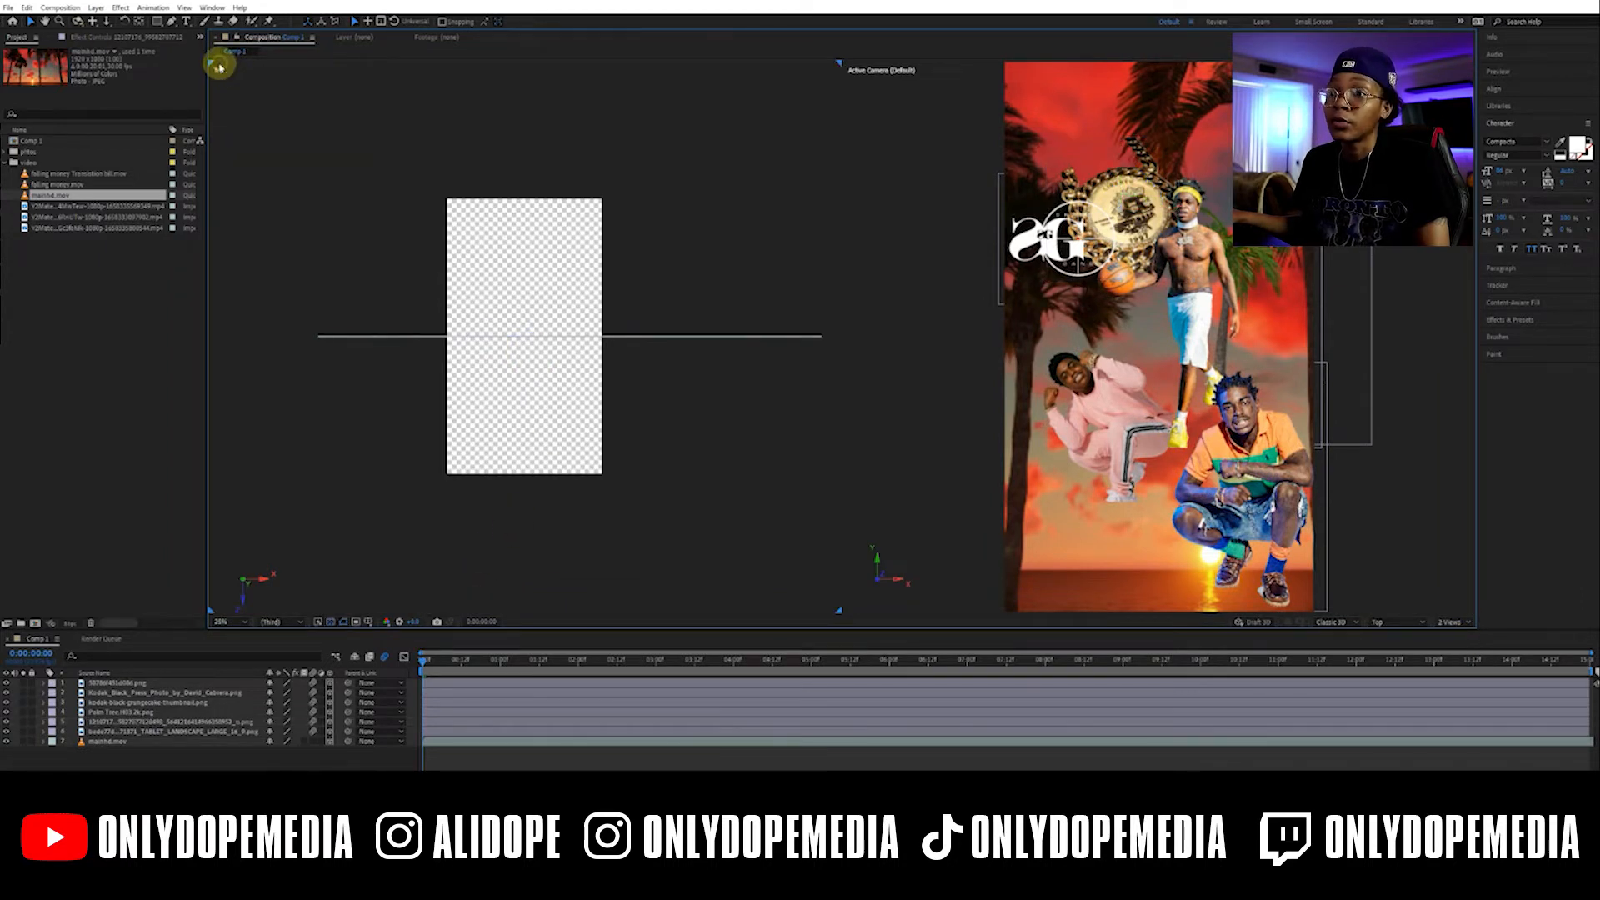
click(1400, 622)
click(1400, 471)
click(1384, 621)
click(1389, 560)
click(1386, 621)
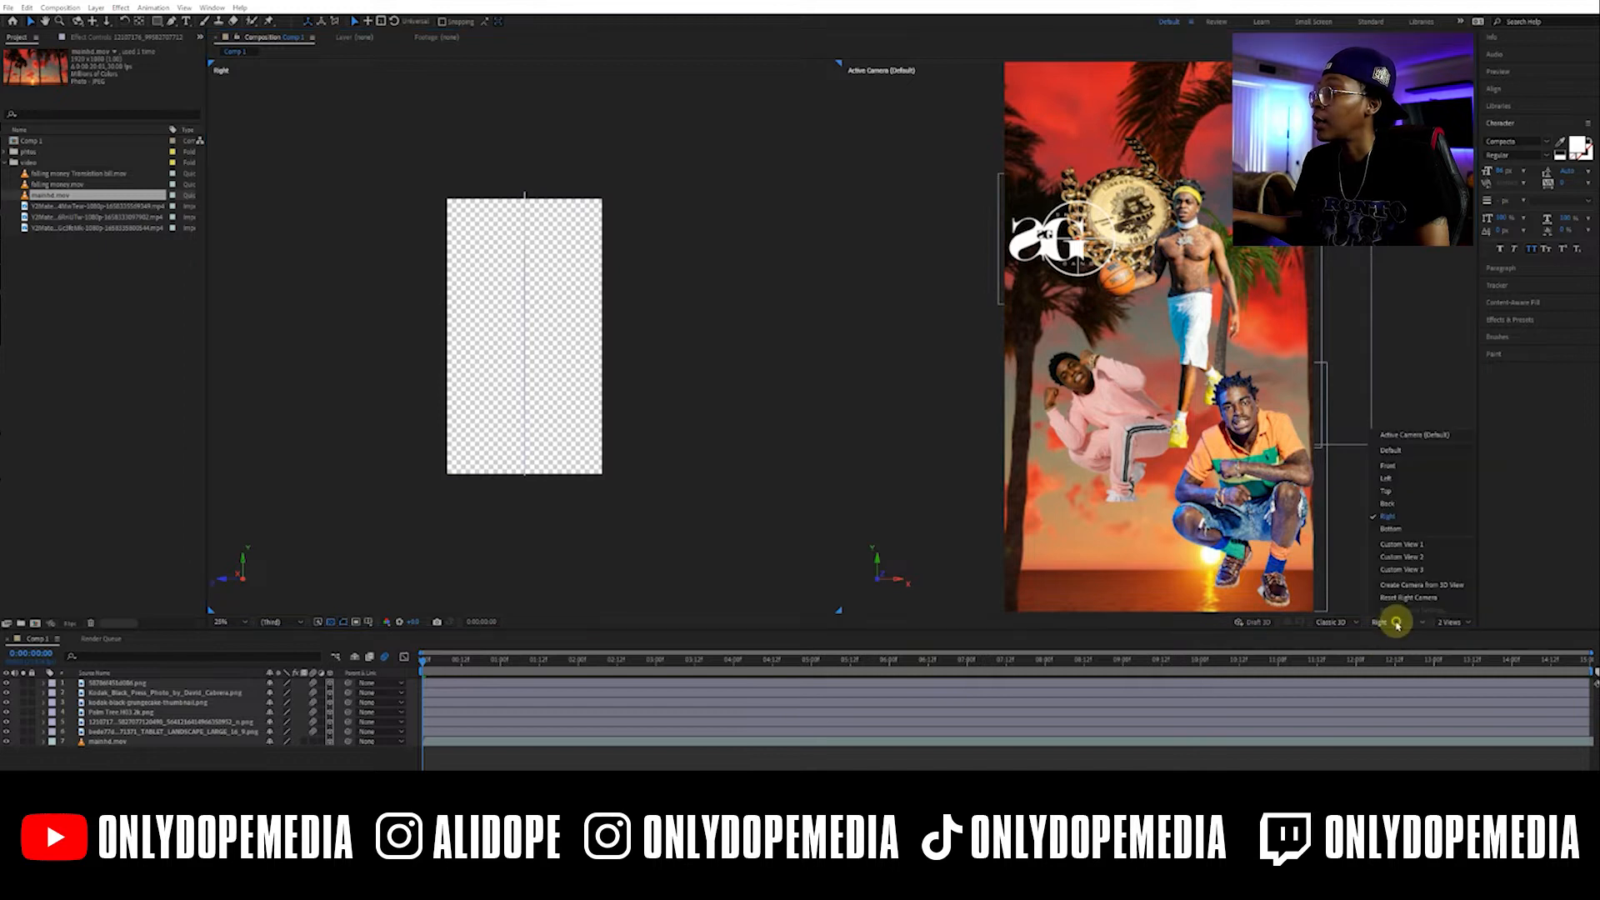
click(1391, 492)
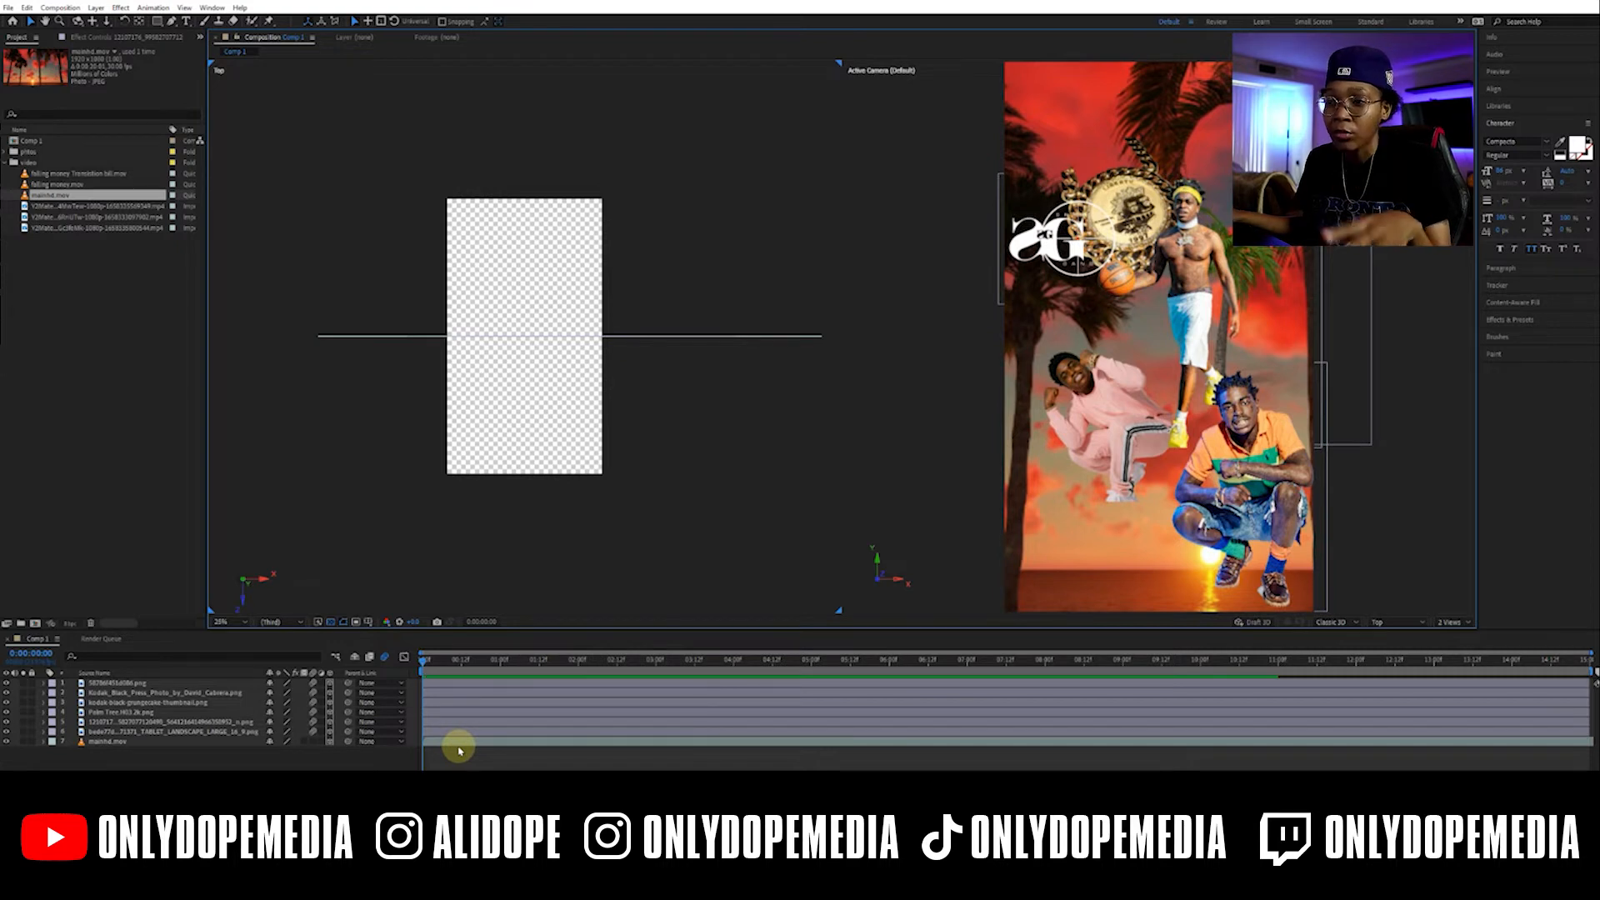
Push the mainhd.mov background far back in depth and scale it up to fill the camera frame
click(459, 741)
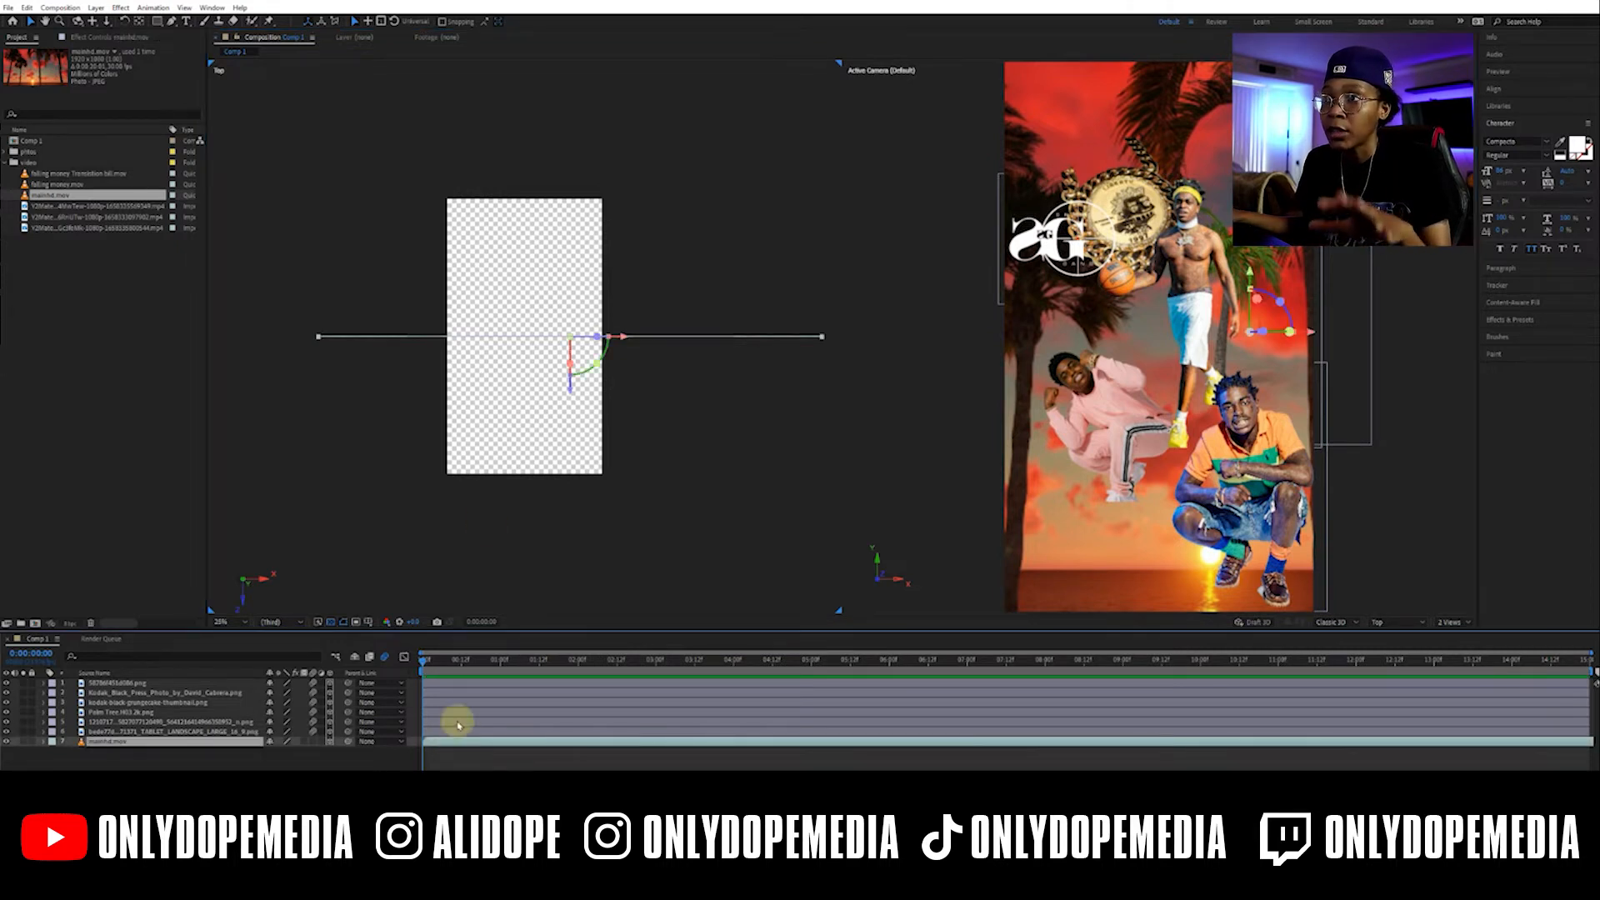
drag(571, 391, 581, 128)
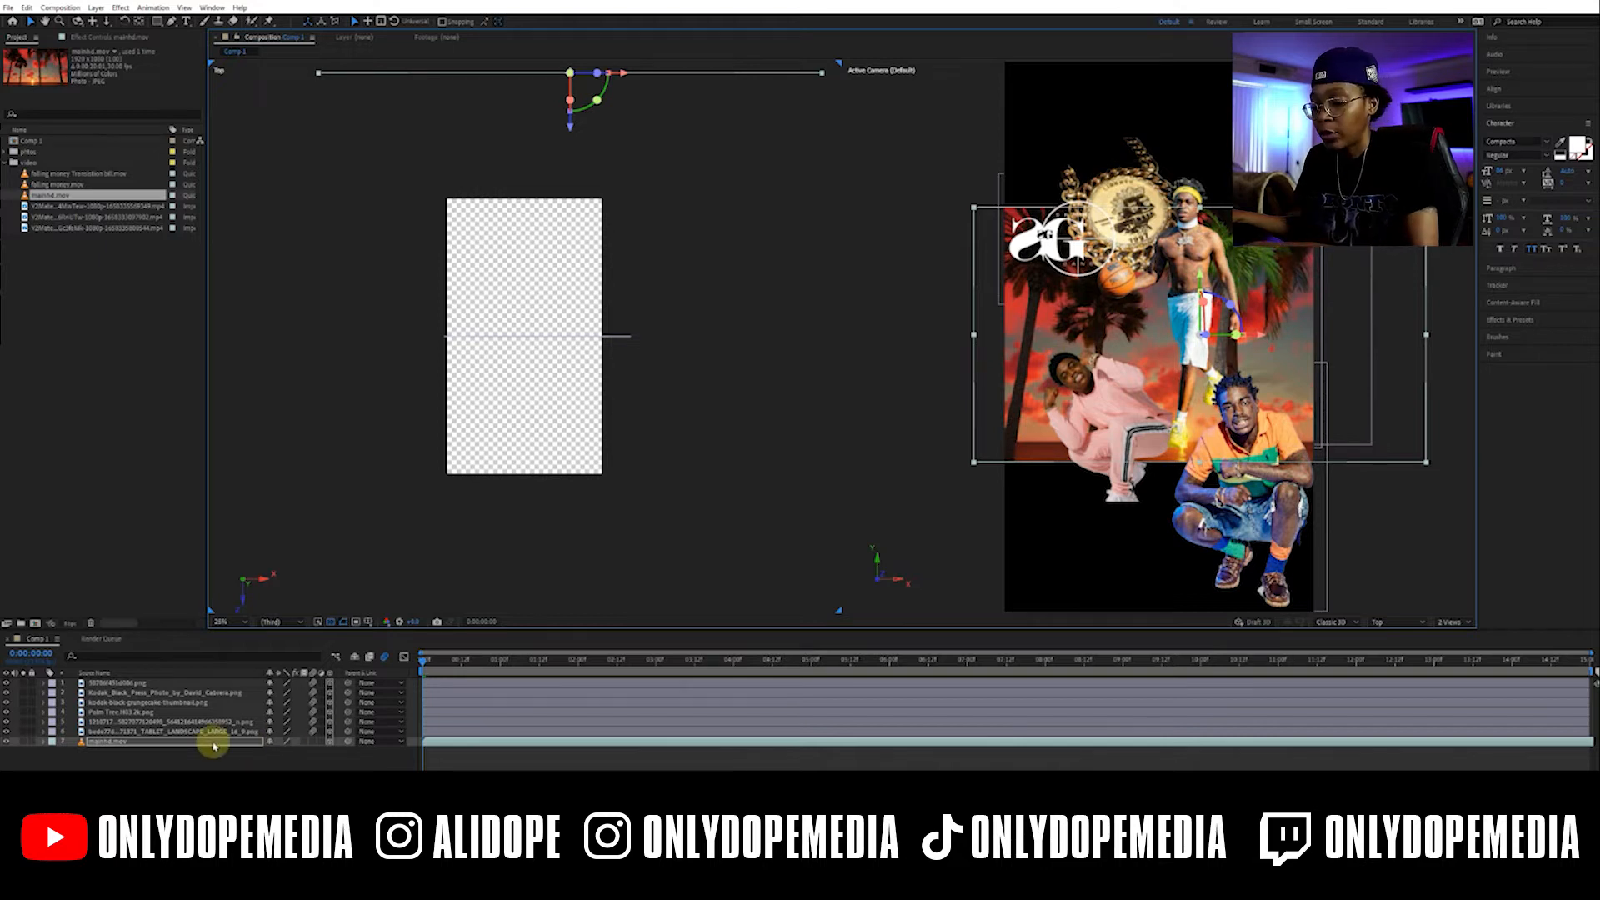
drag(319, 757, 425, 728)
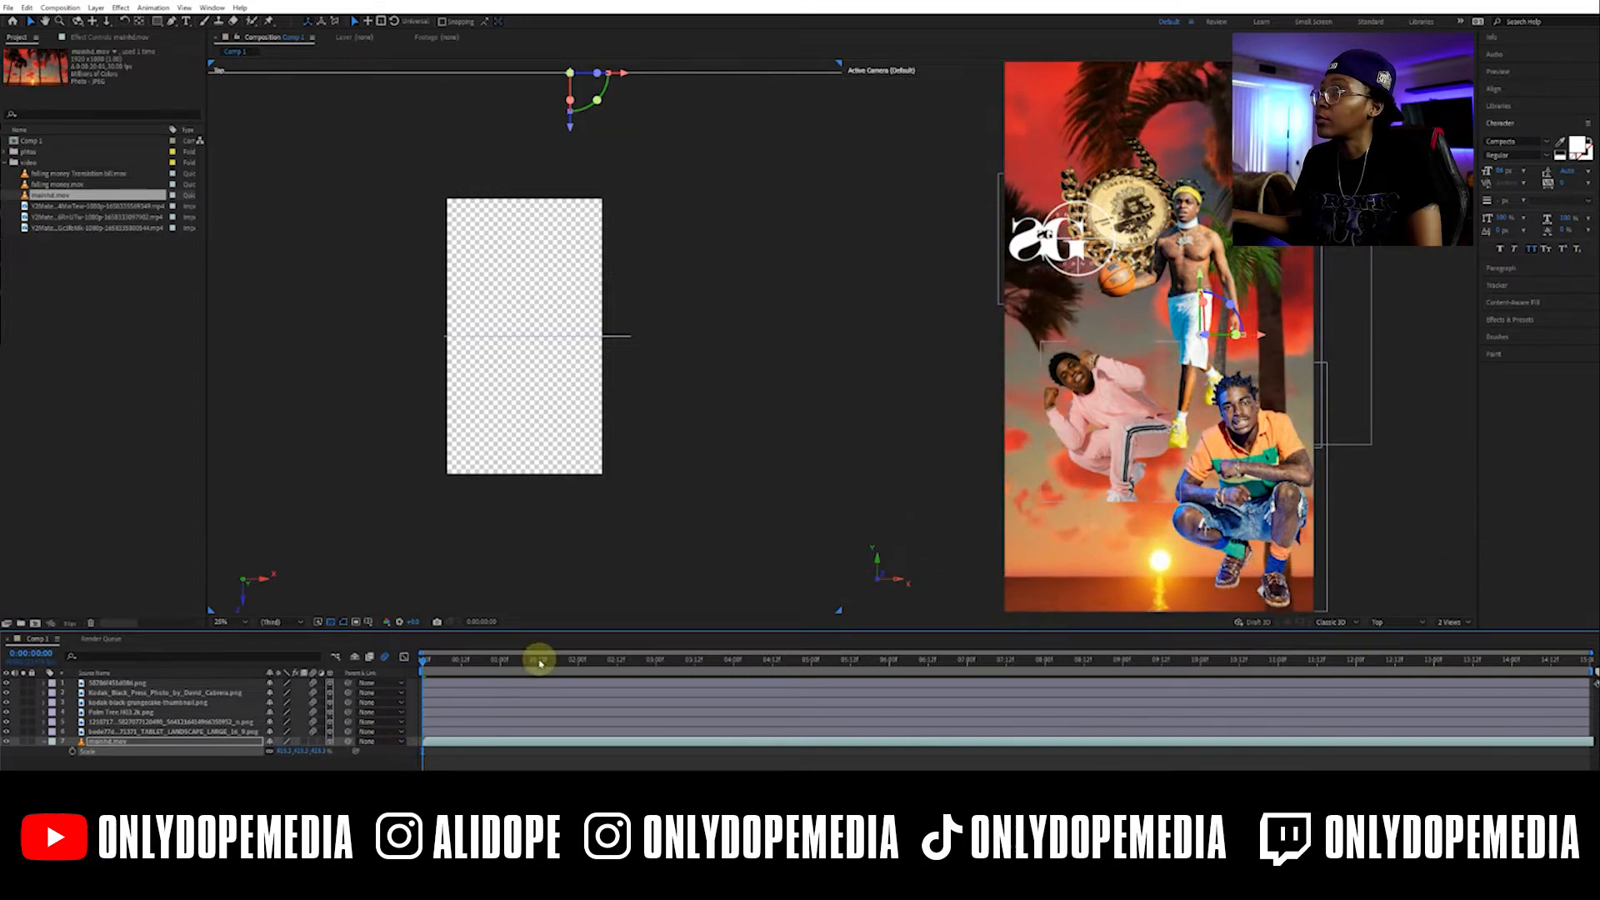
click(713, 558)
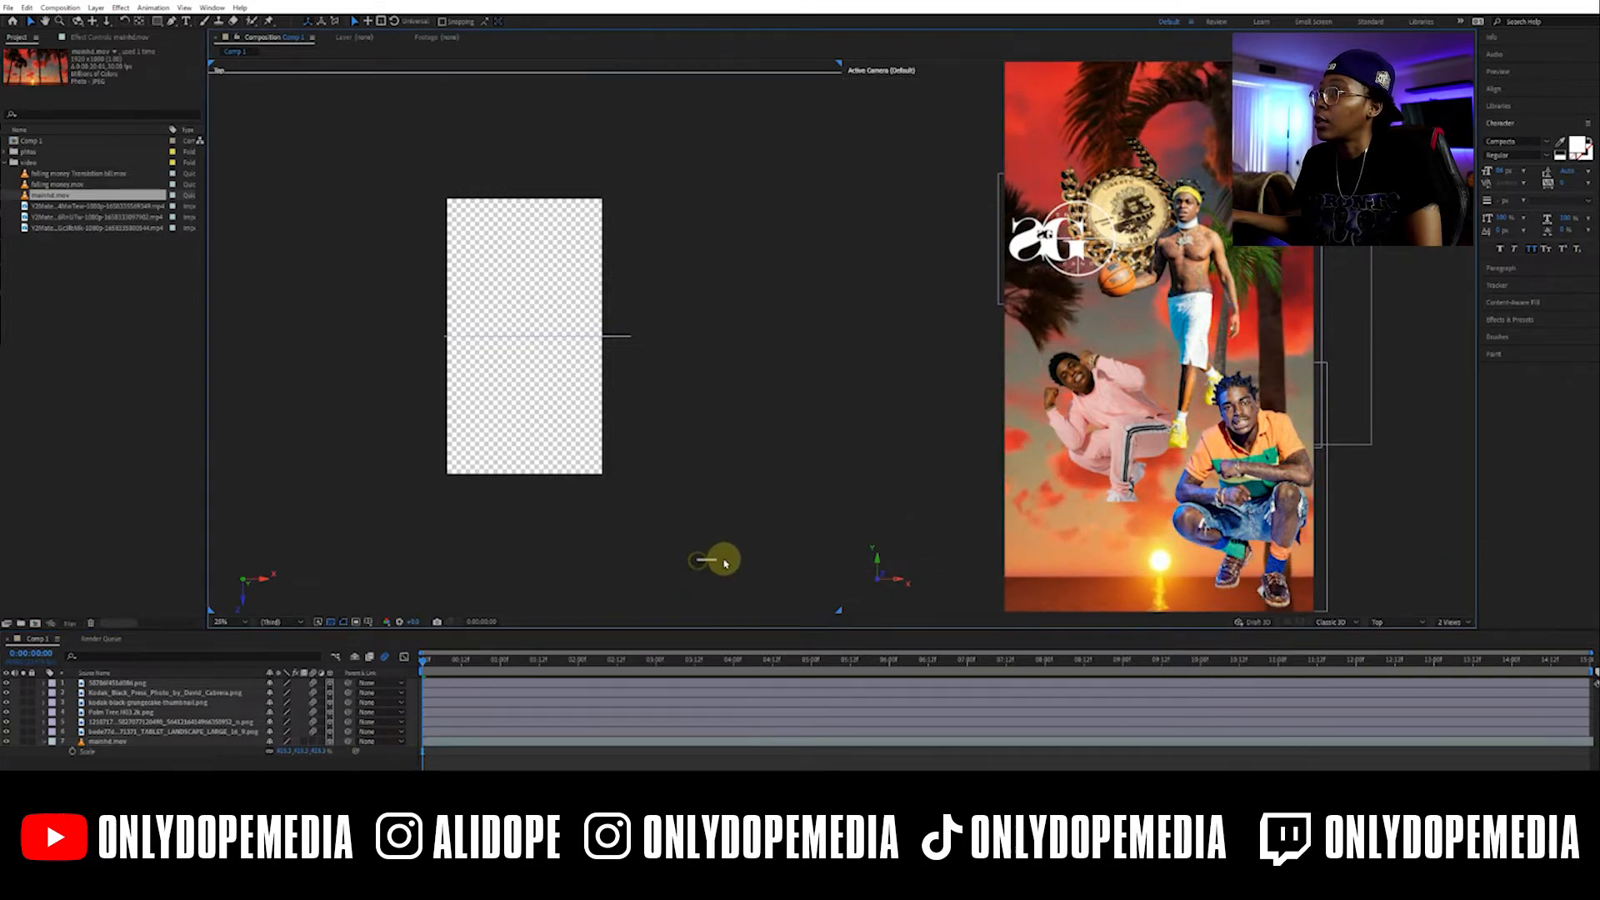
Shift the mainhd.mov background sideways to the right in the camera frame and collapse its layer properties
click(492, 741)
key(p)
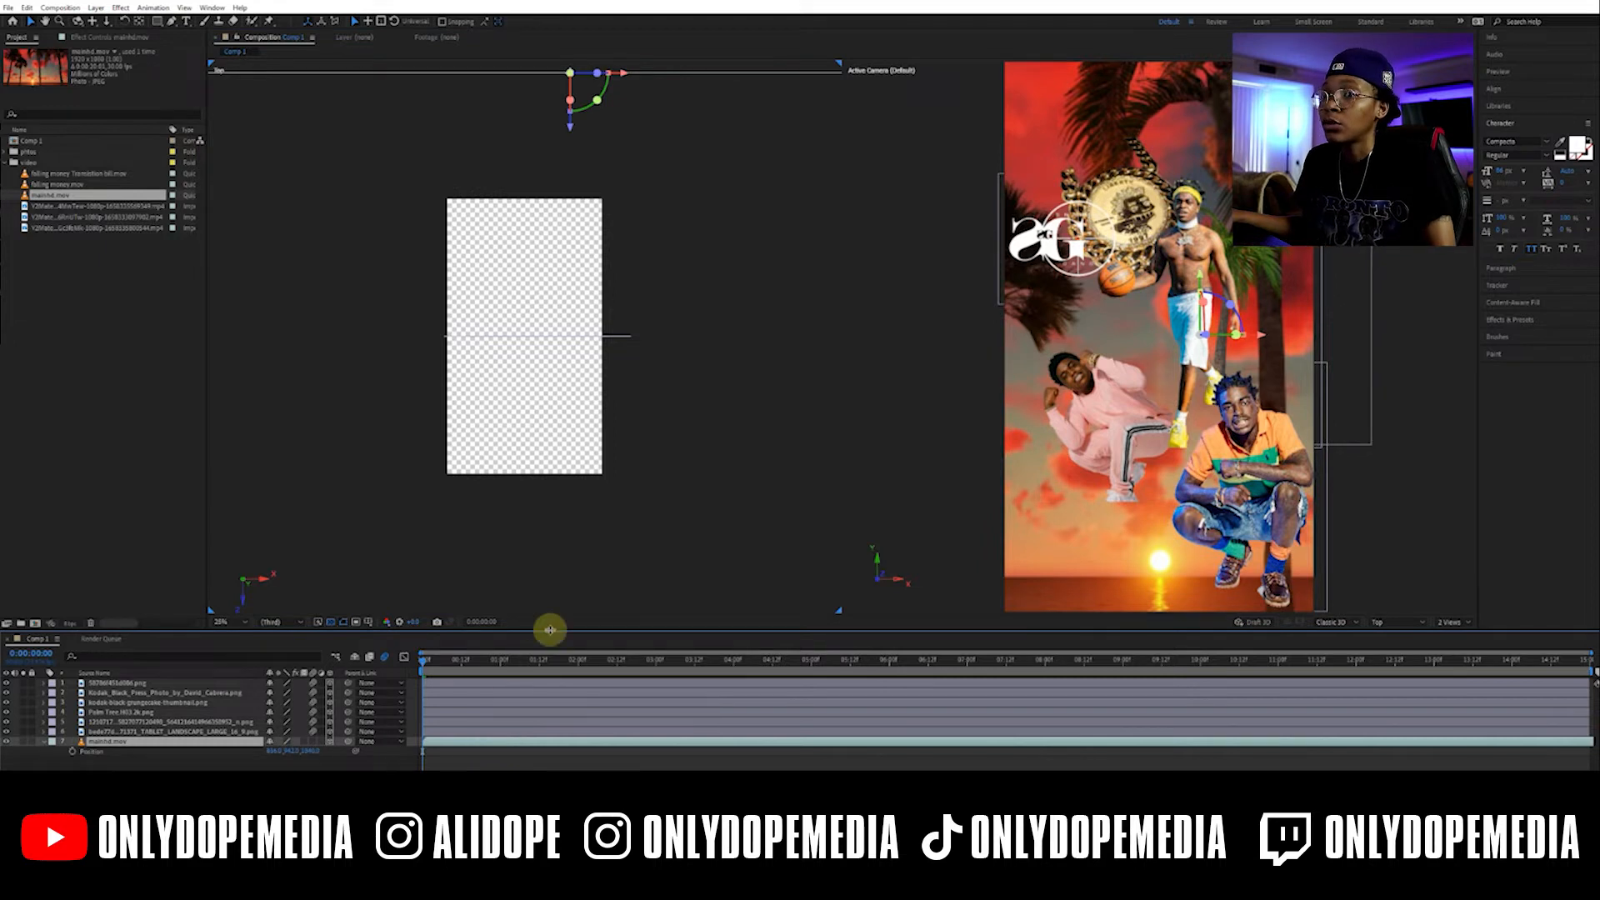
drag(1067, 417, 1096, 419)
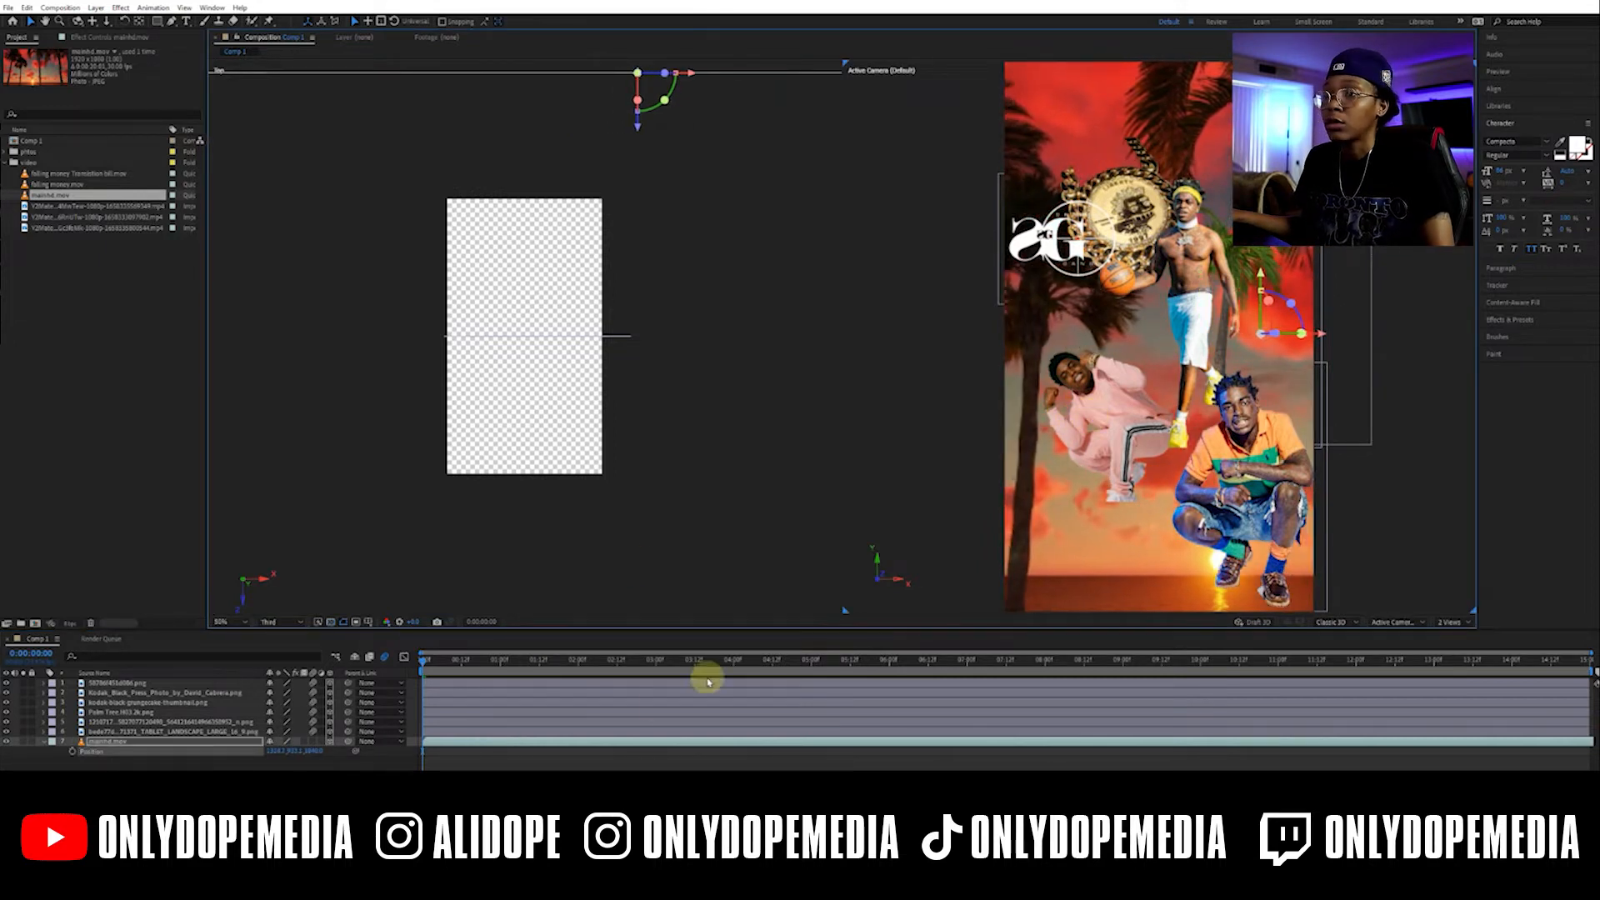
click(439, 760)
click(572, 72)
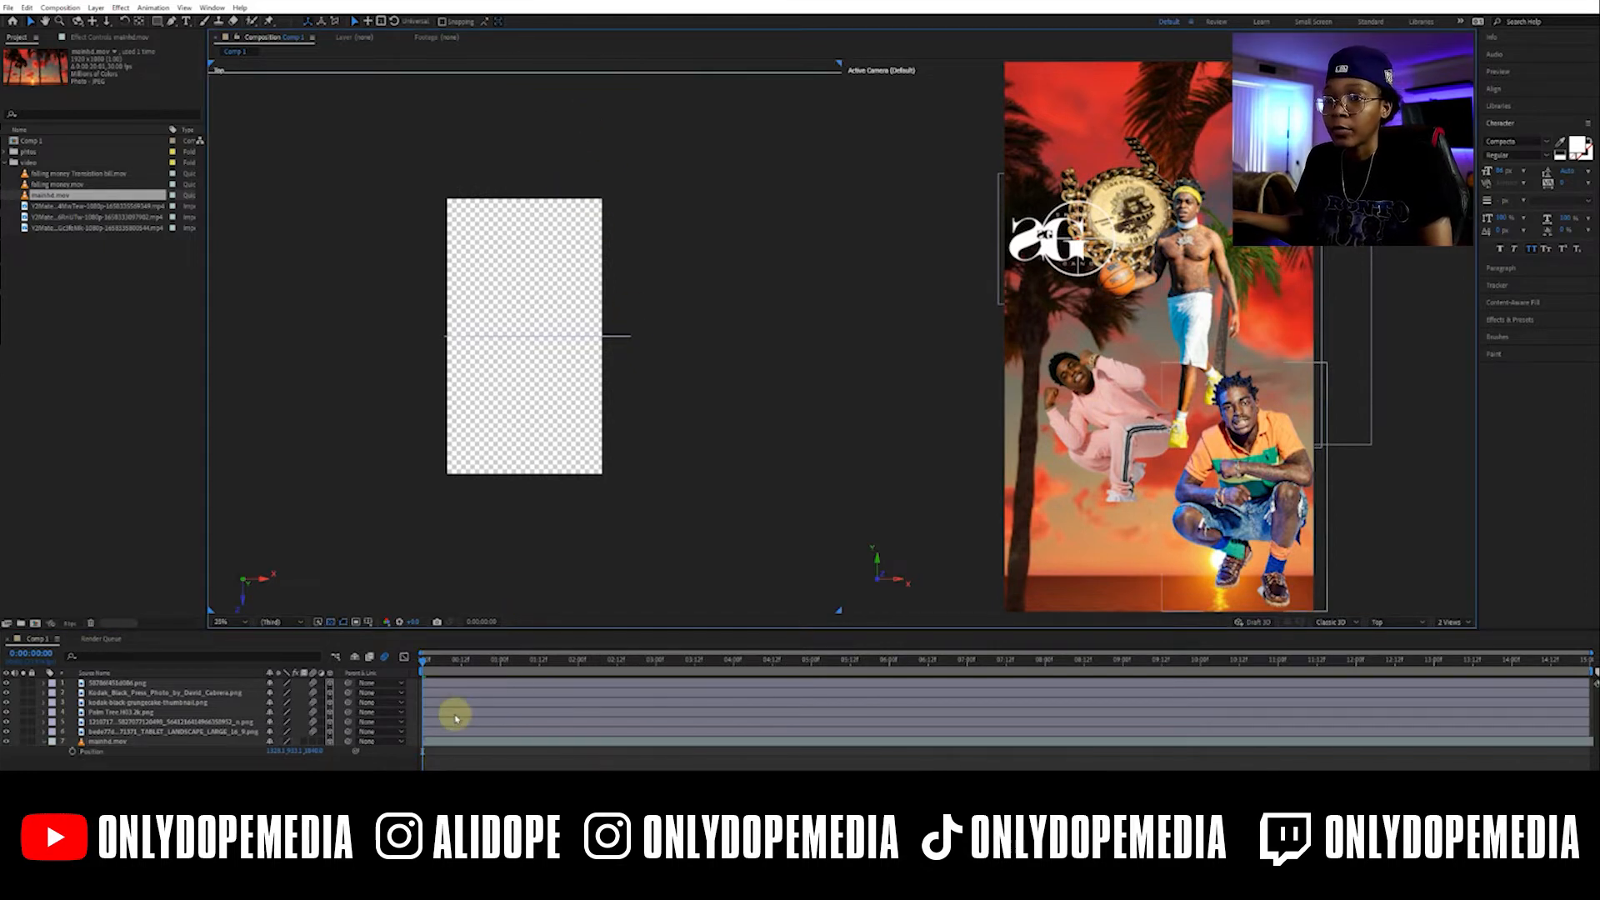
click(47, 748)
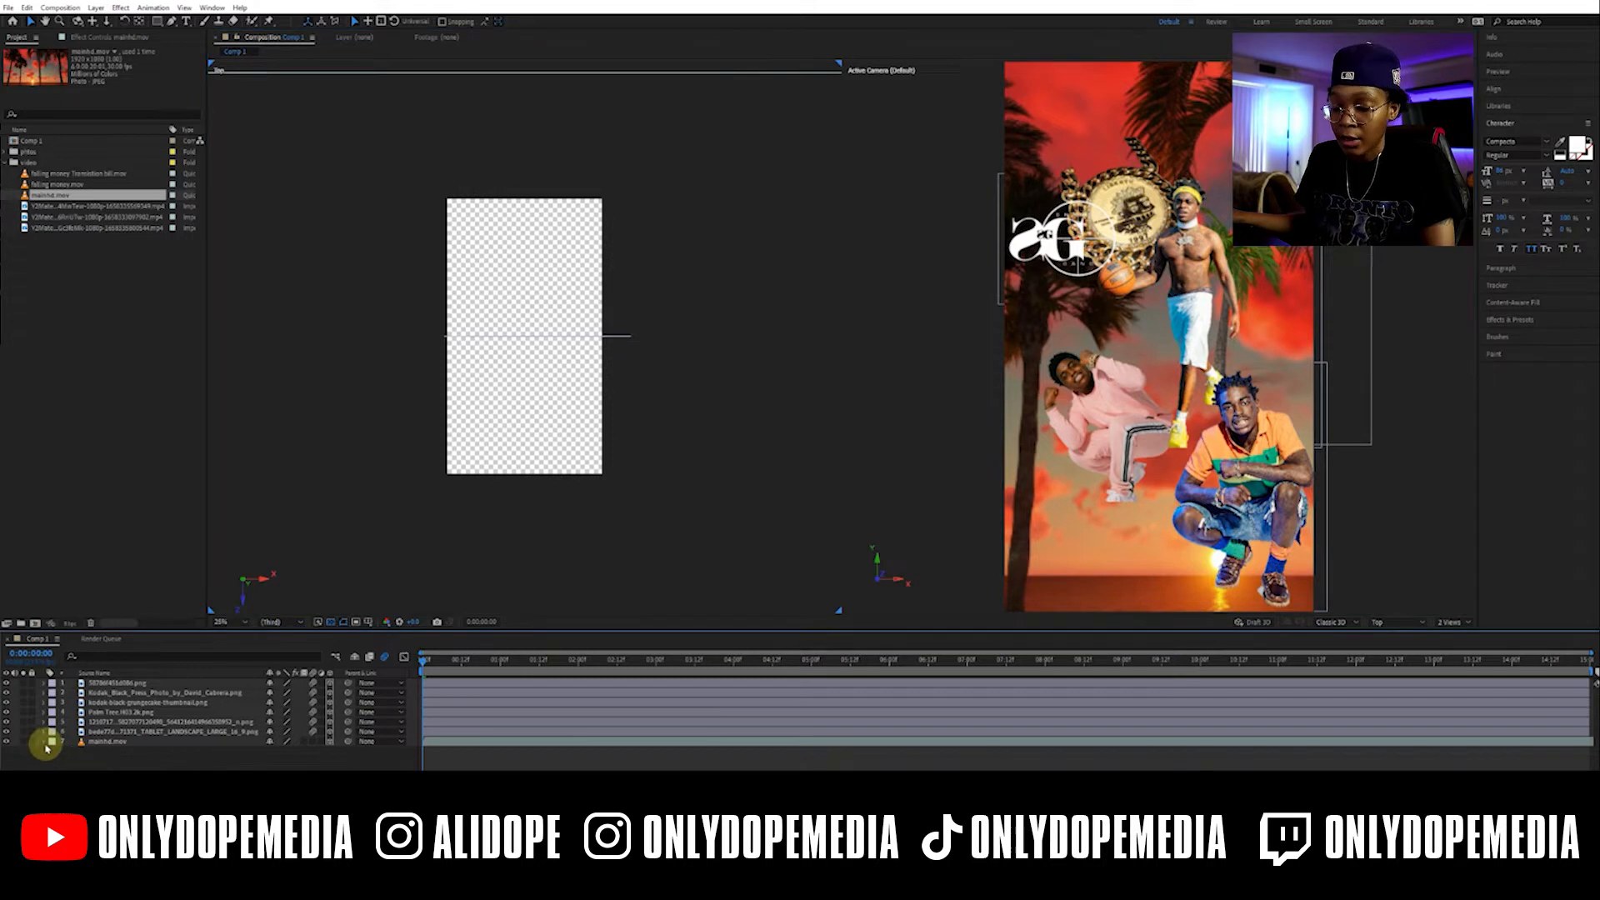
Identify the stacked layers one by one and move the pink-outfit cutout forward in depth towards the camera
click(144, 733)
click(144, 722)
click(147, 702)
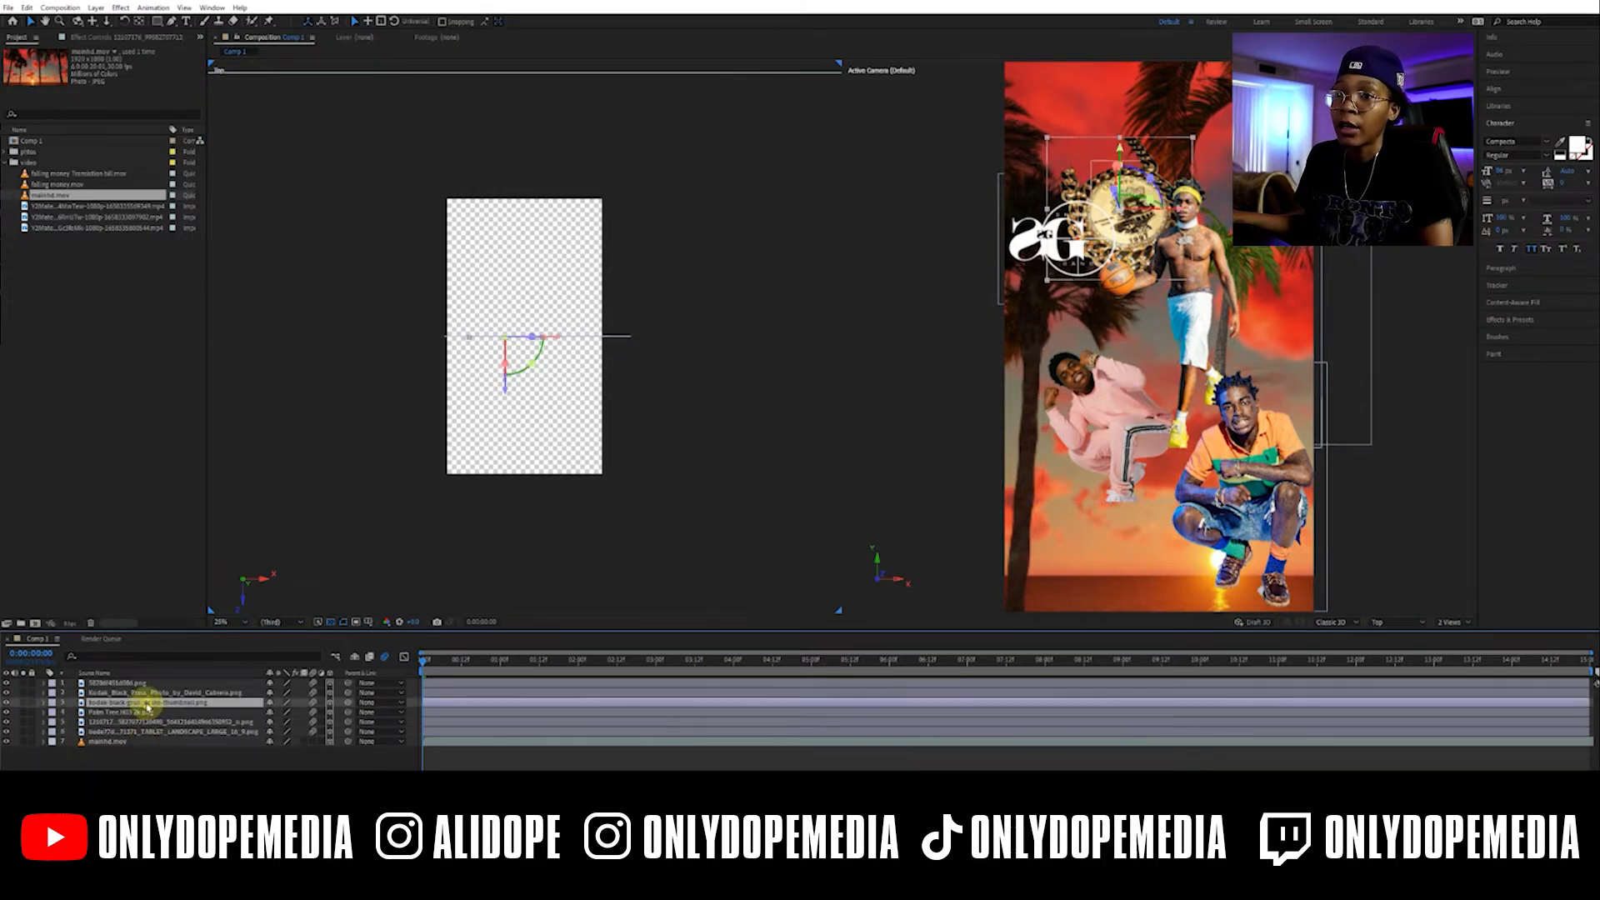
click(152, 683)
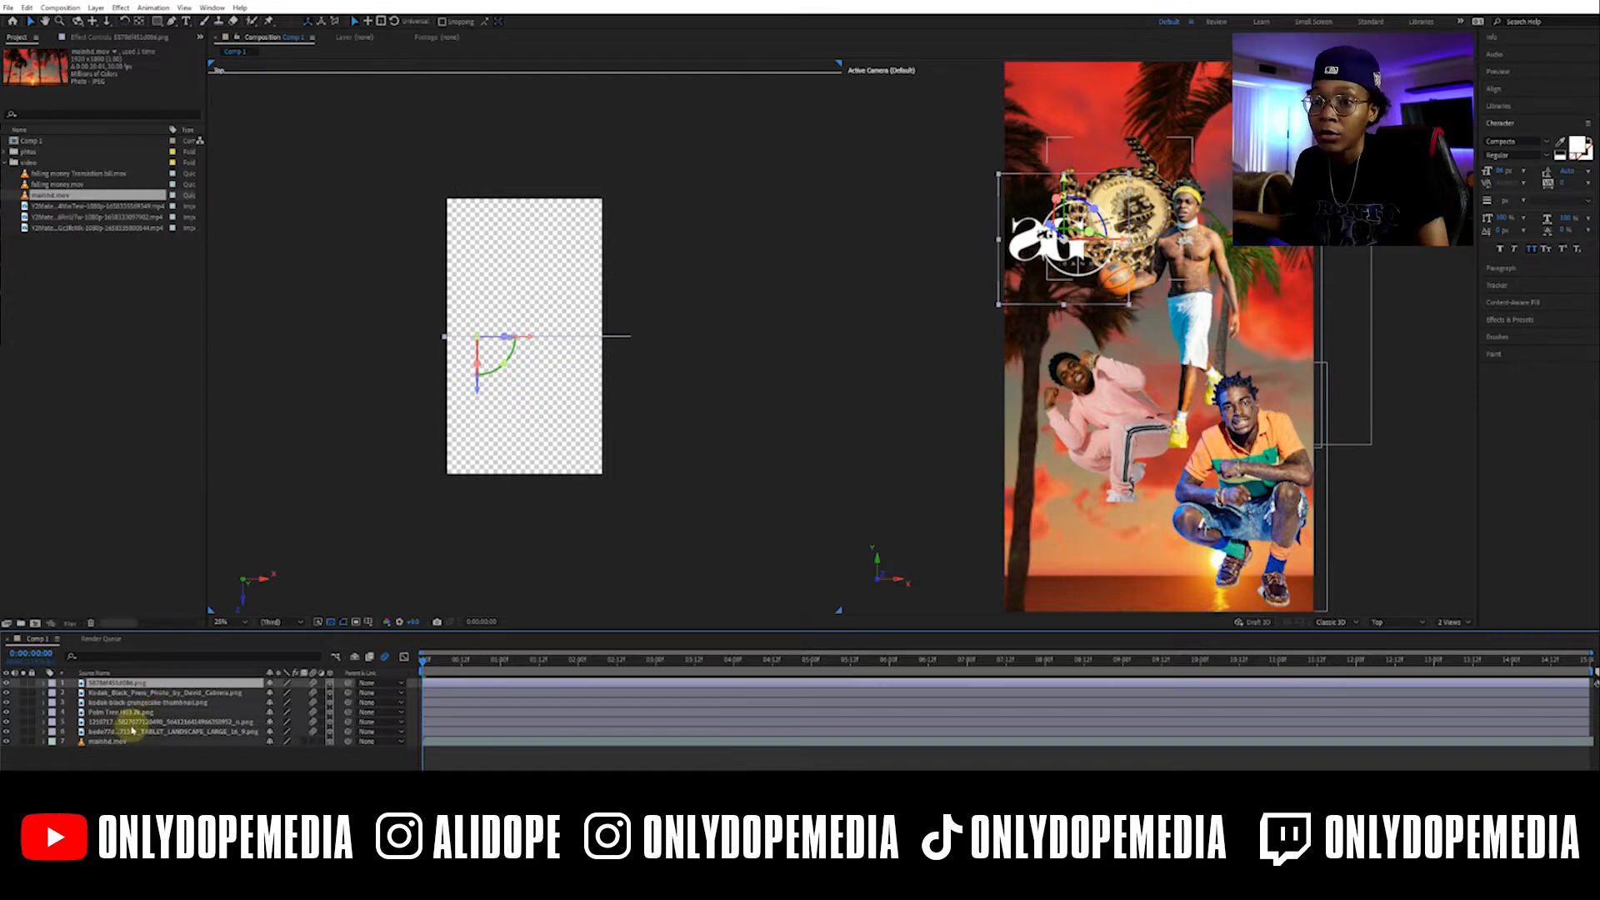
click(133, 730)
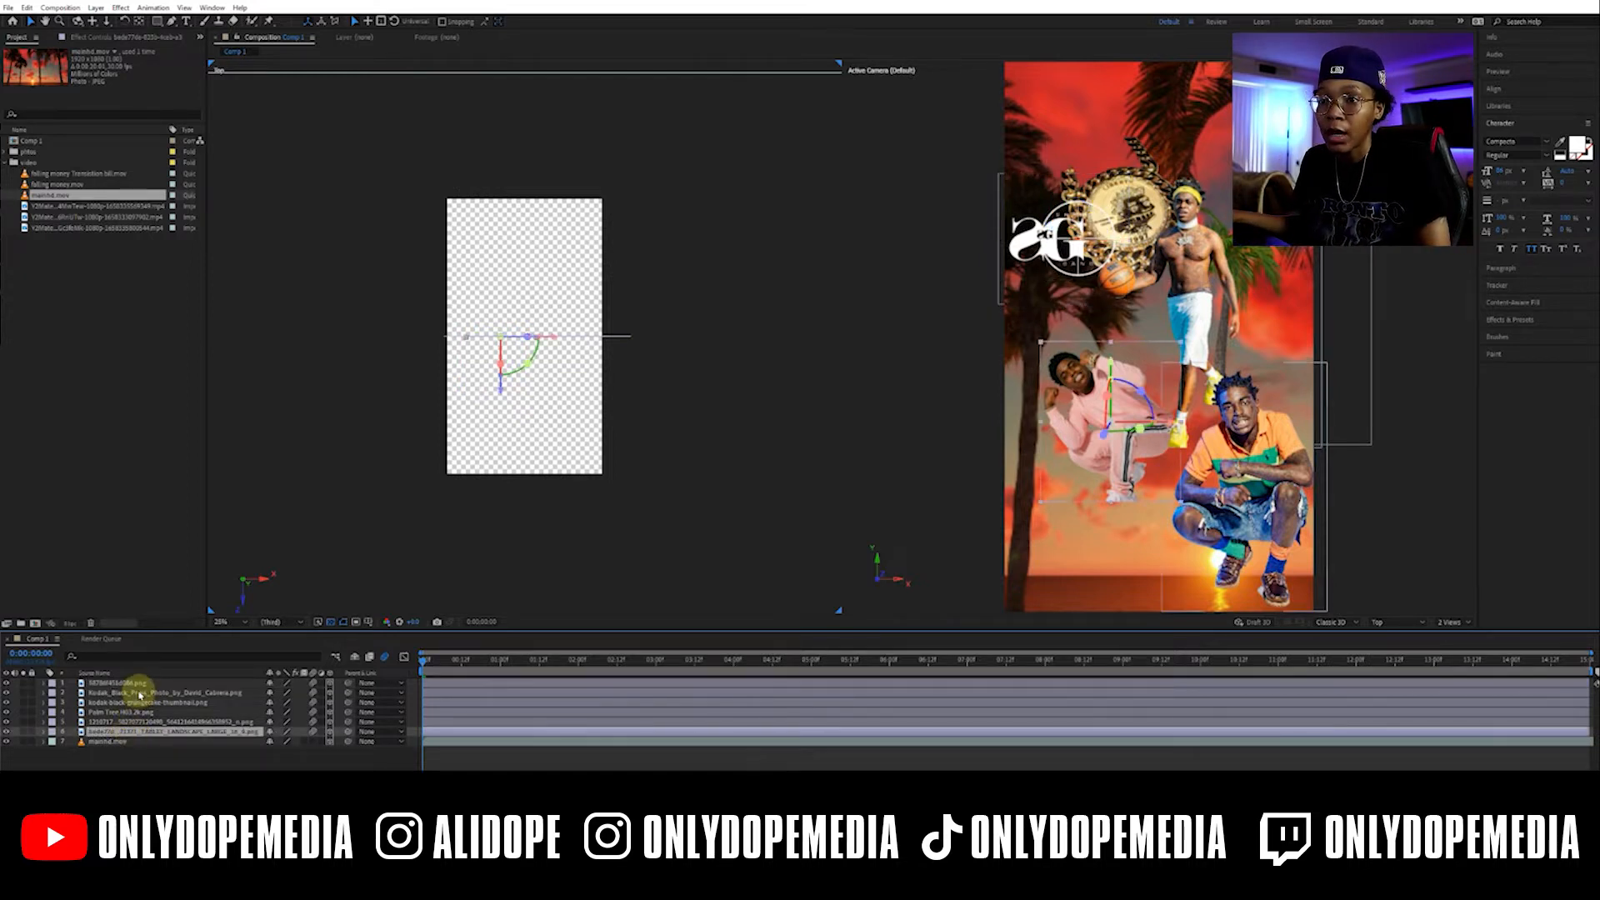
click(142, 684)
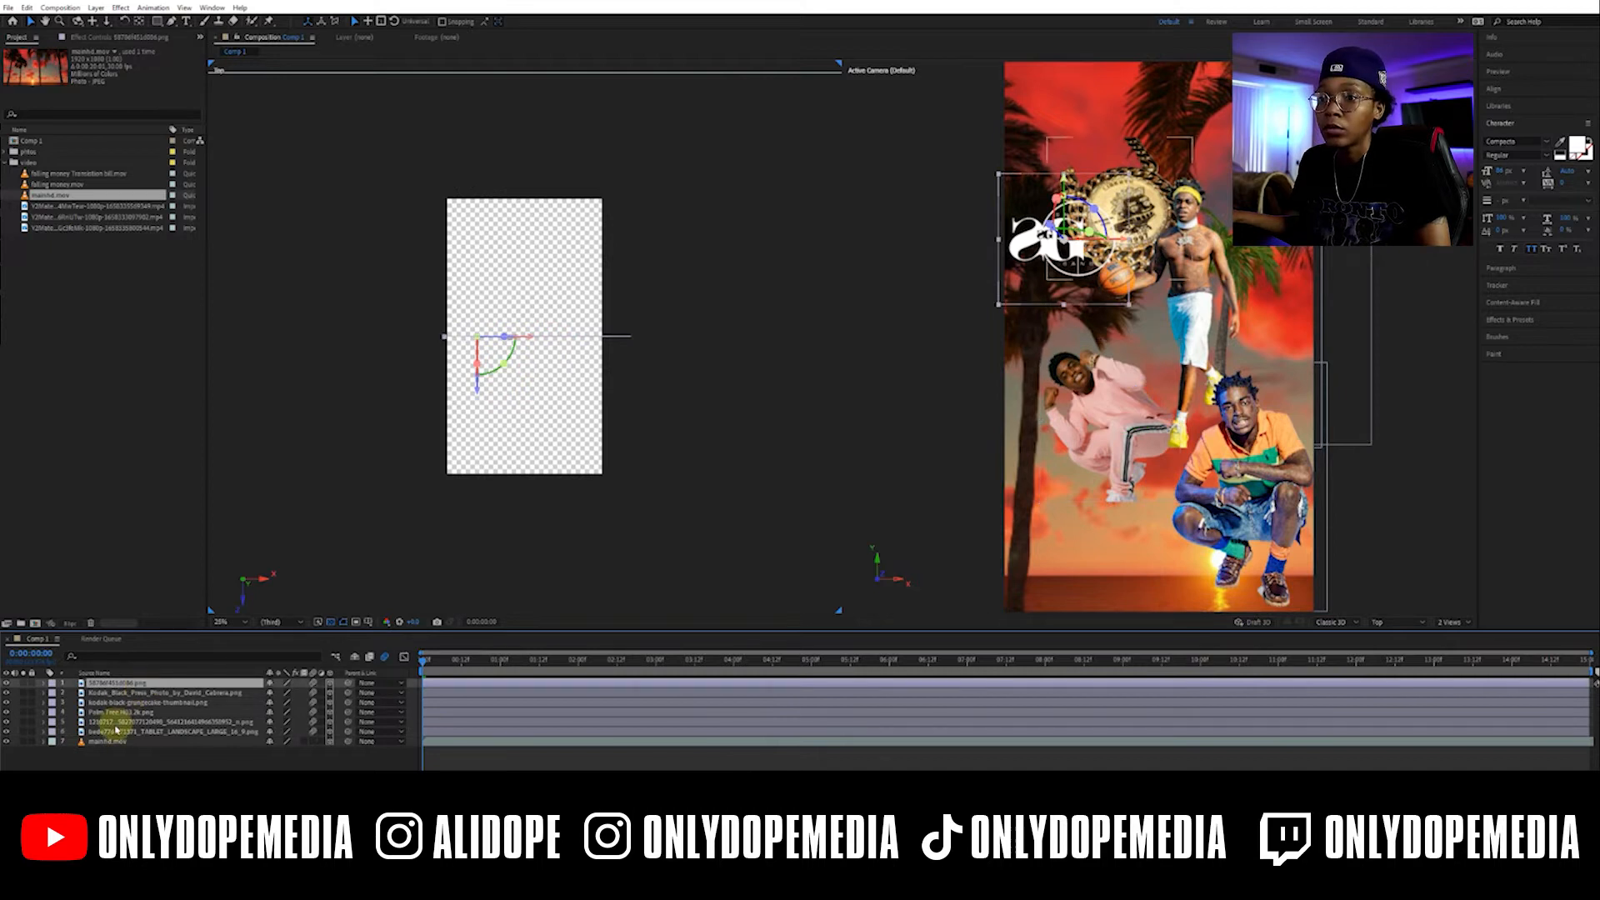
click(116, 732)
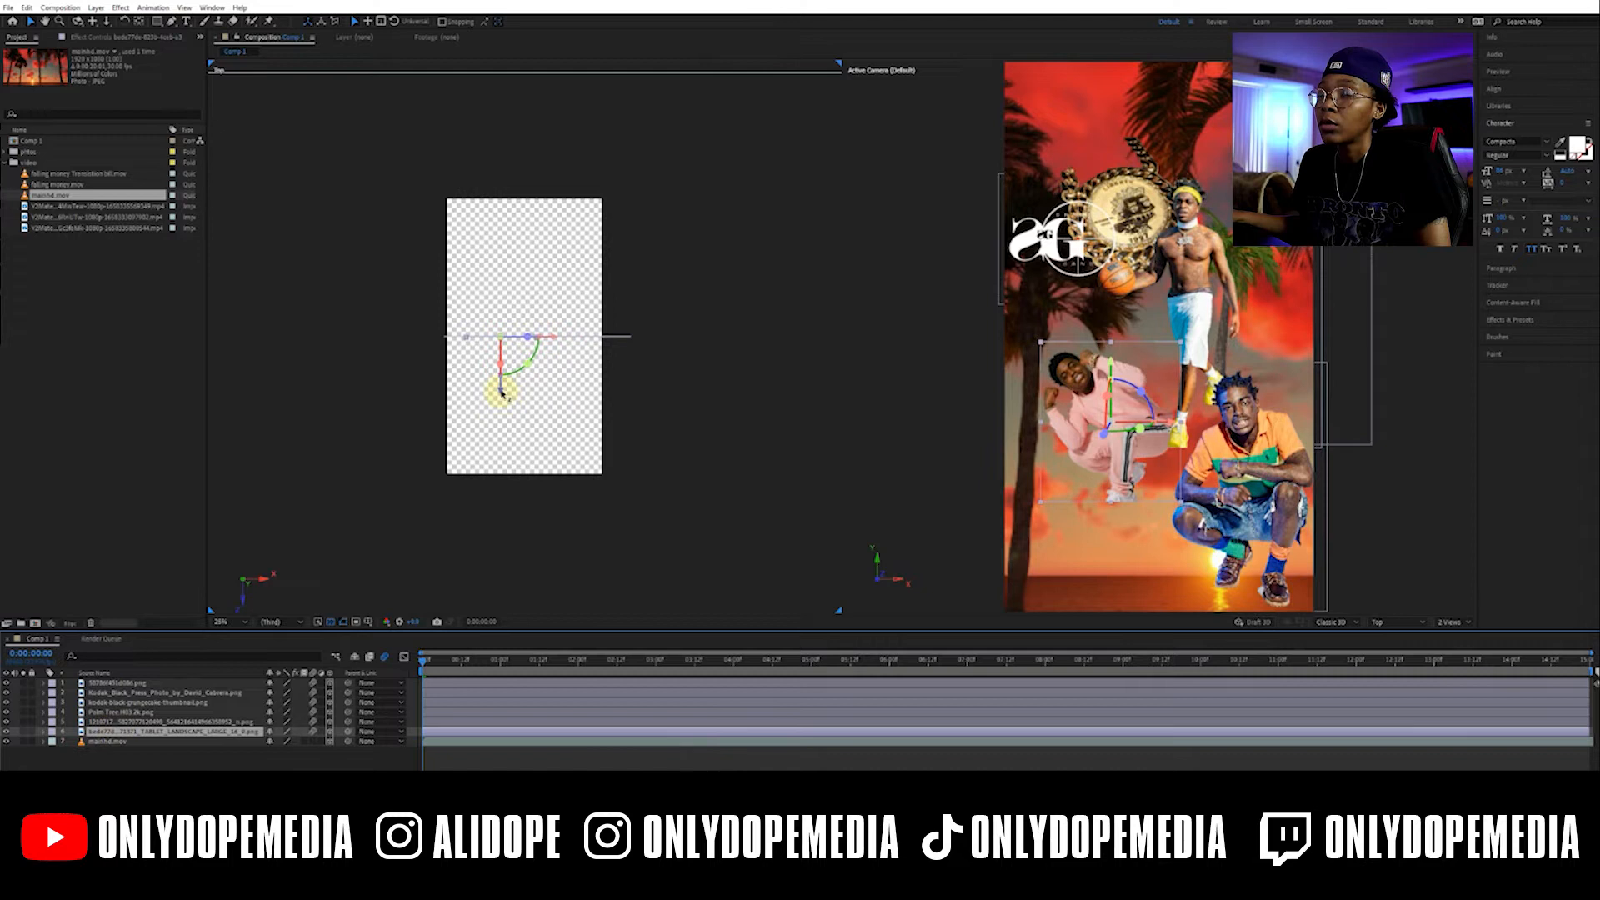
drag(501, 391, 500, 406)
Move the gold medallion layer slightly forward in depth, in front of the basketball player cutout
click(163, 722)
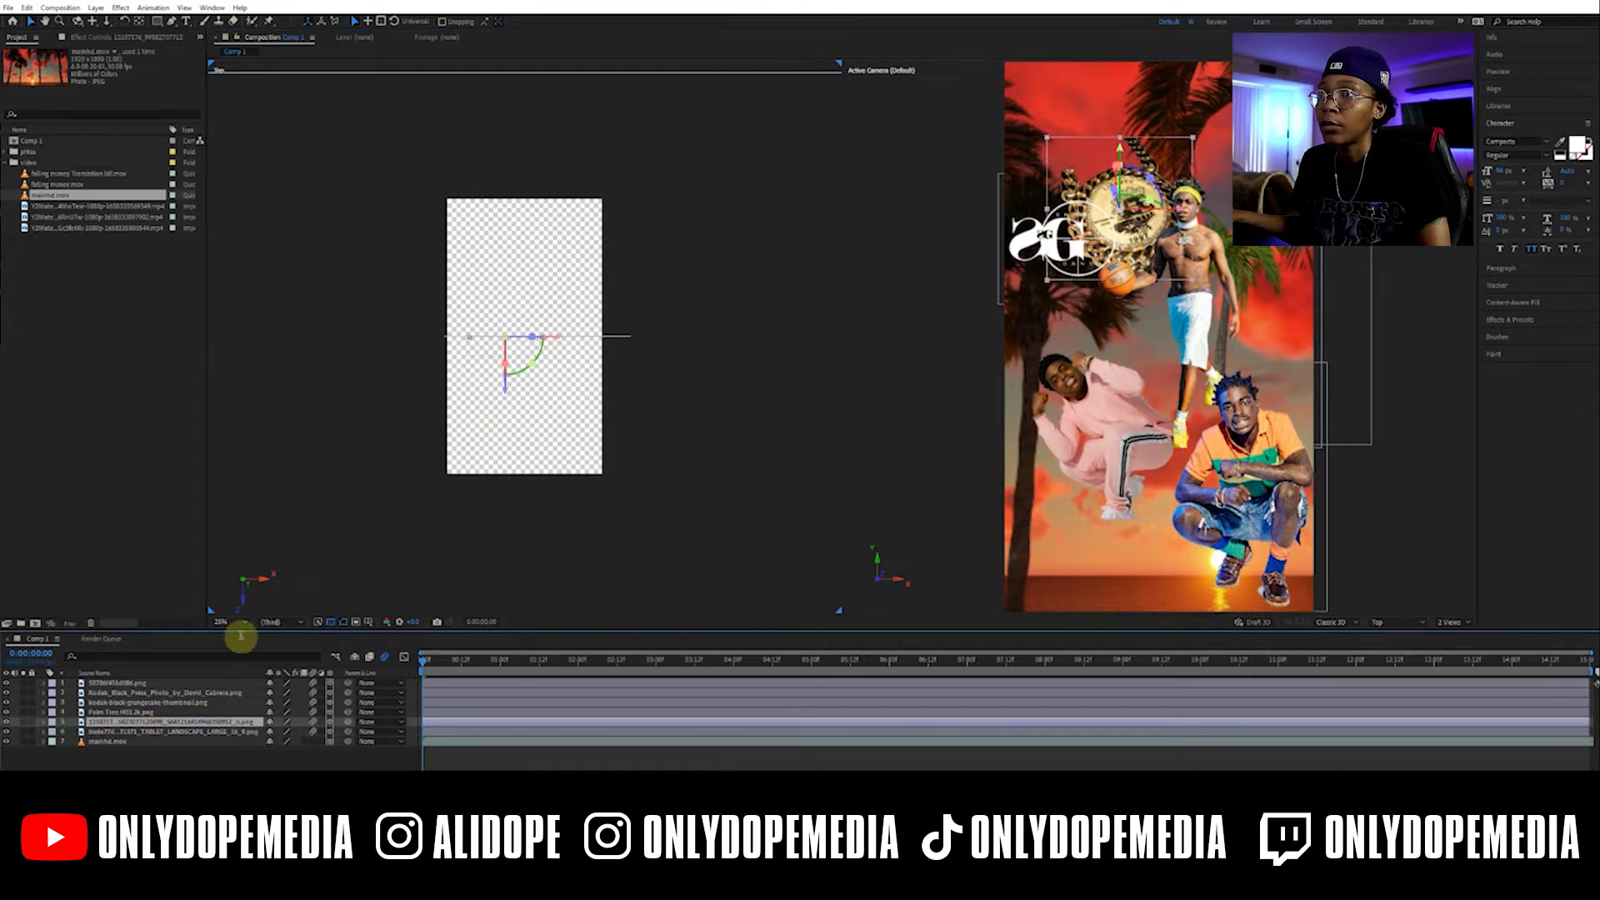
drag(504, 376, 505, 383)
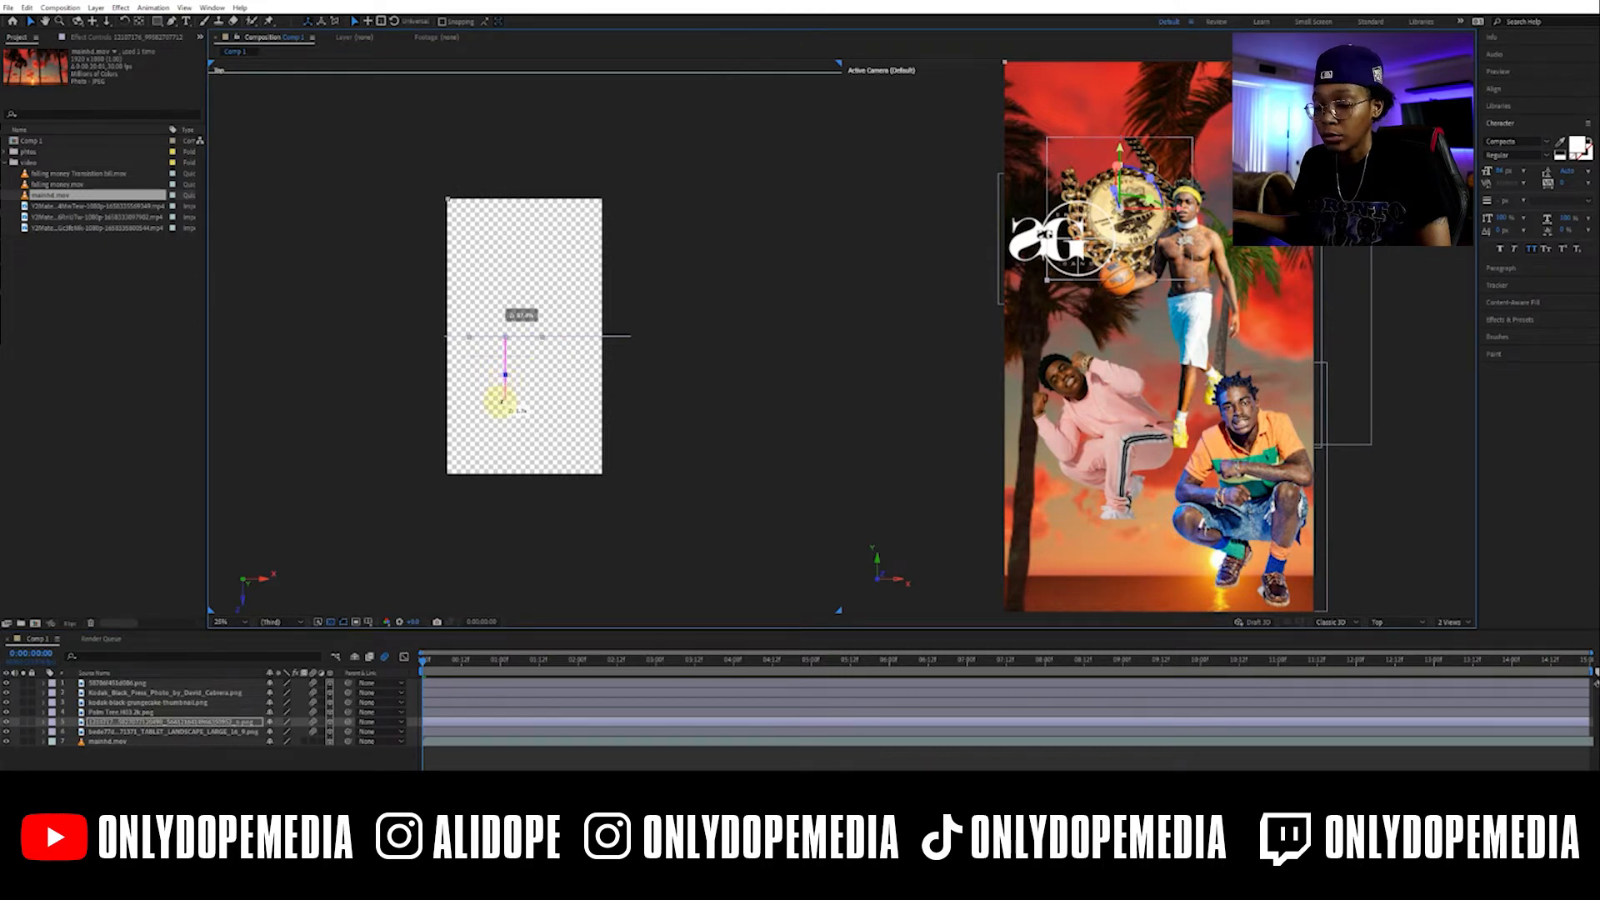
drag(505, 389, 505, 403)
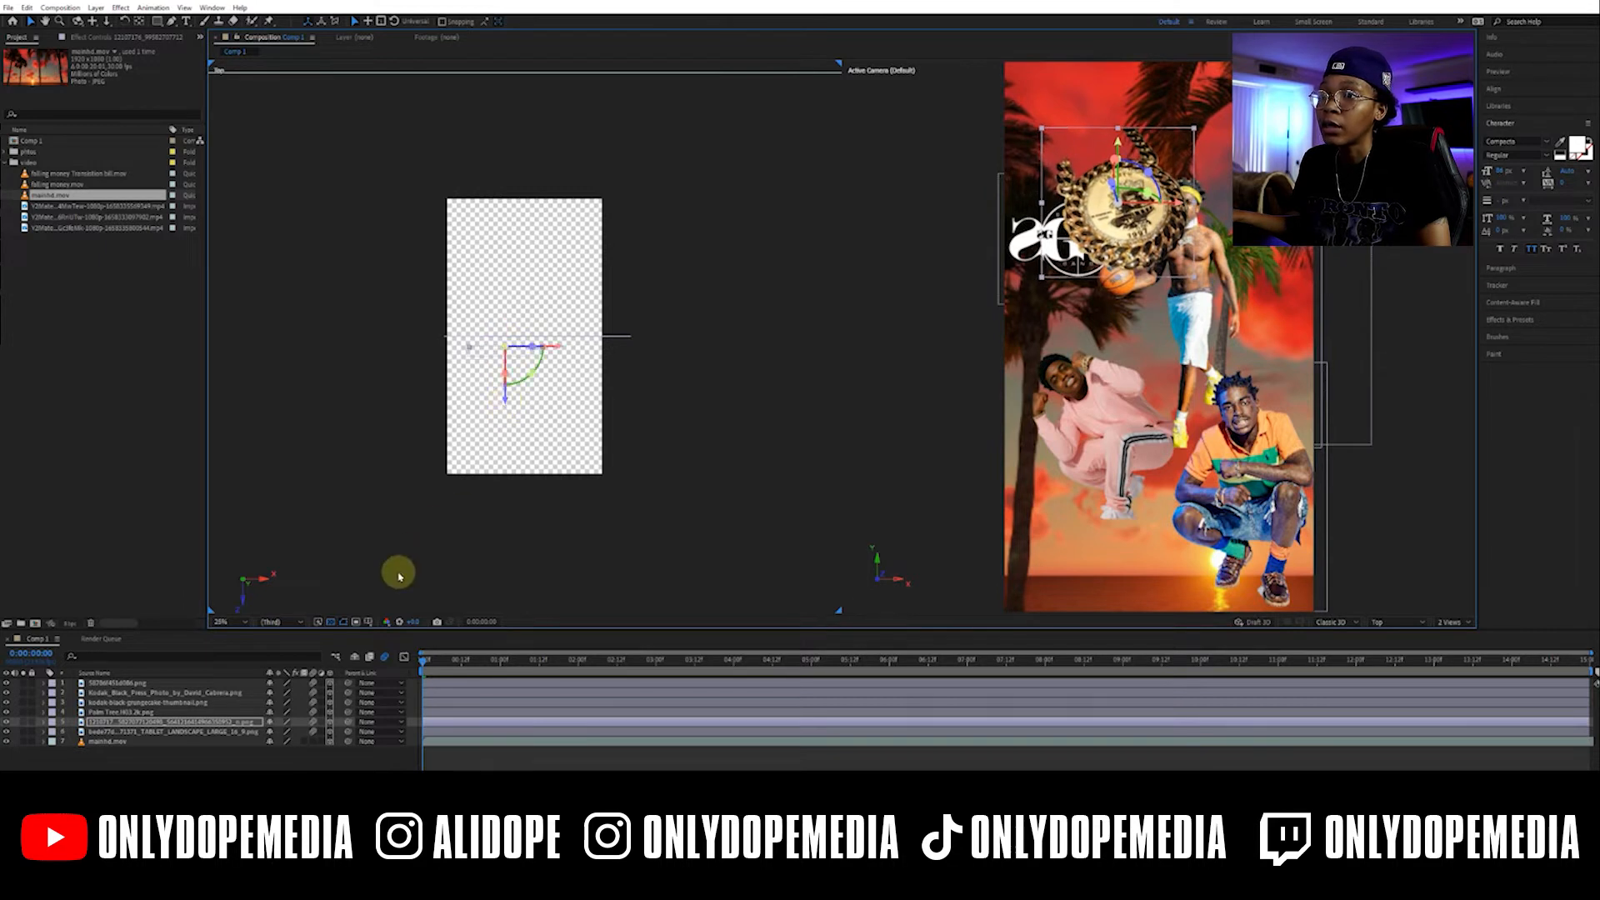
Turn off the transparency grid in the Top view so the layer outlines show against solid black
click(330, 622)
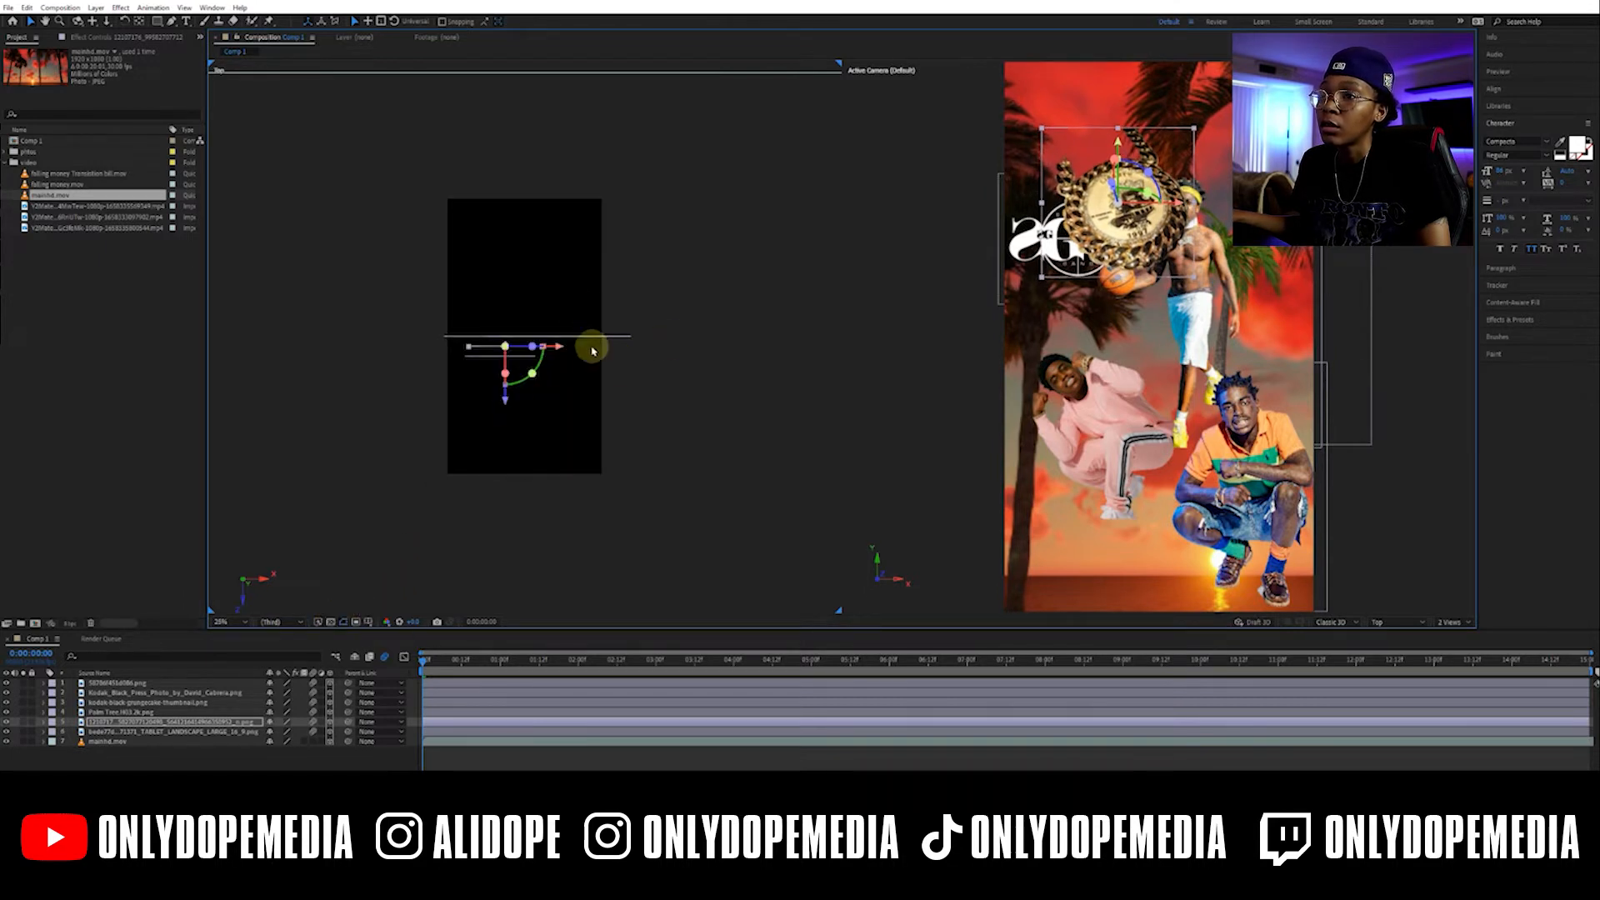
click(331, 622)
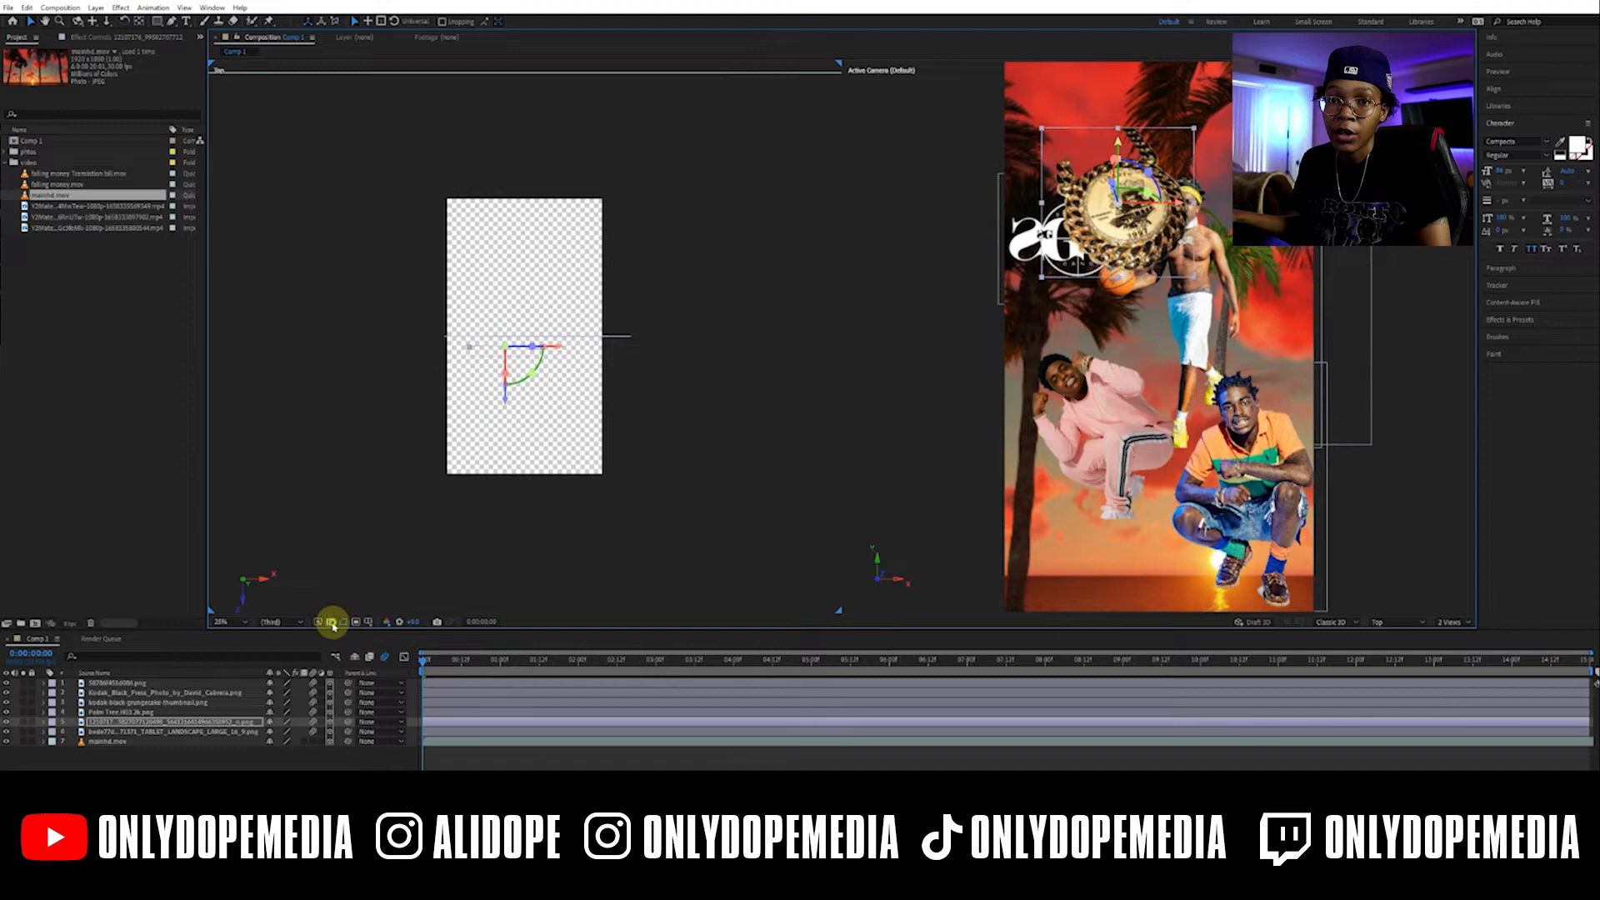
click(331, 623)
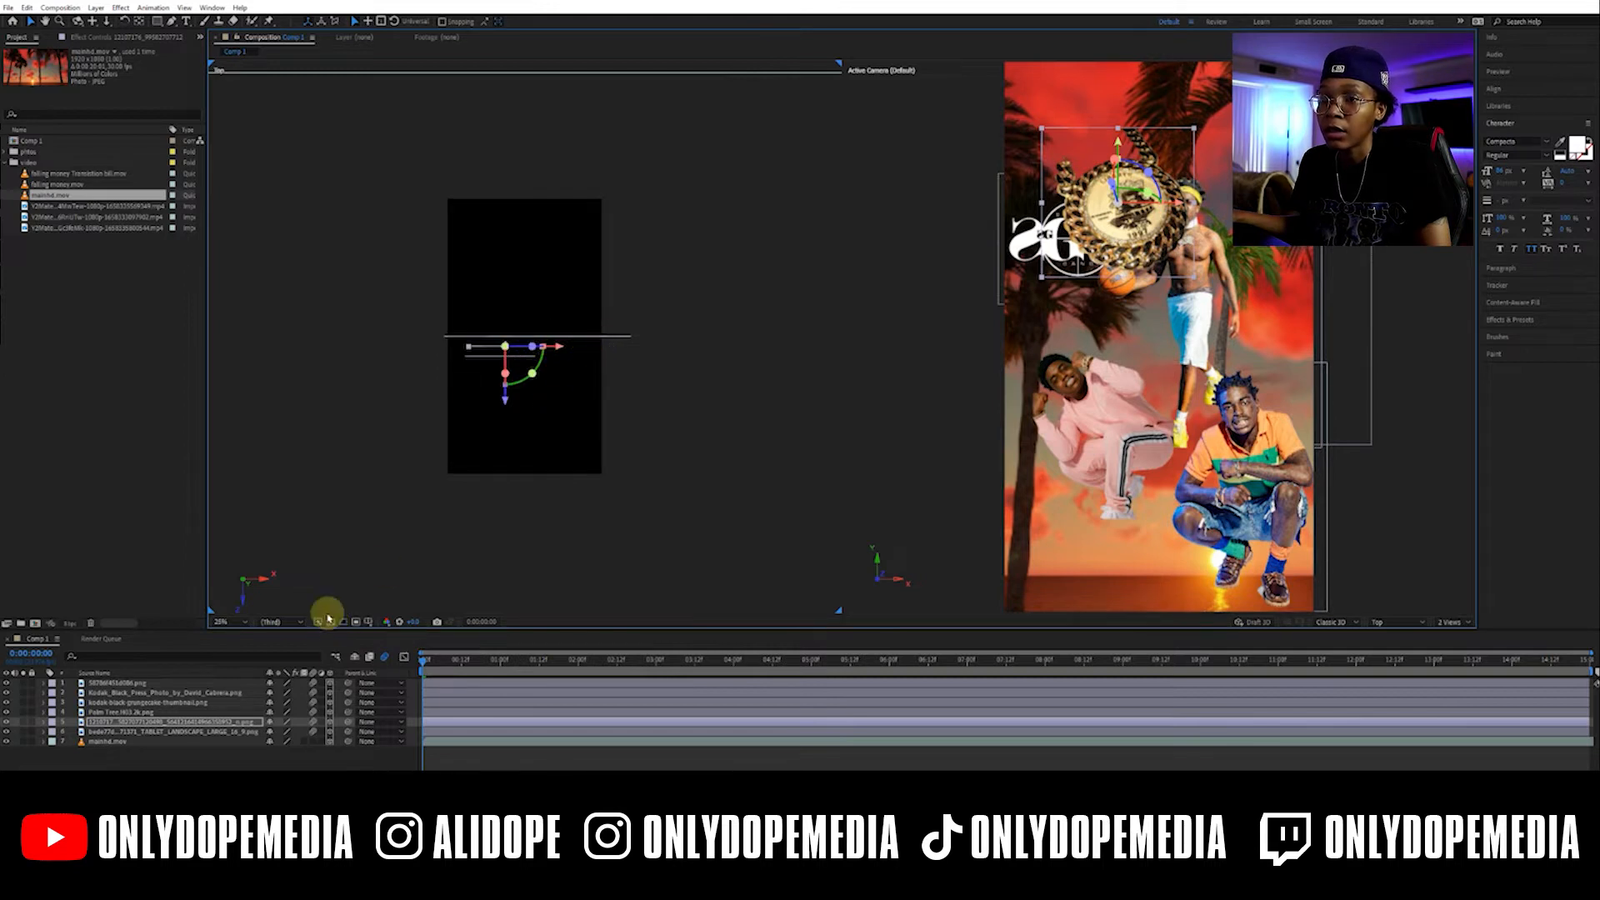
Push the white logo layer far back in depth, behind the figure cutouts
click(140, 713)
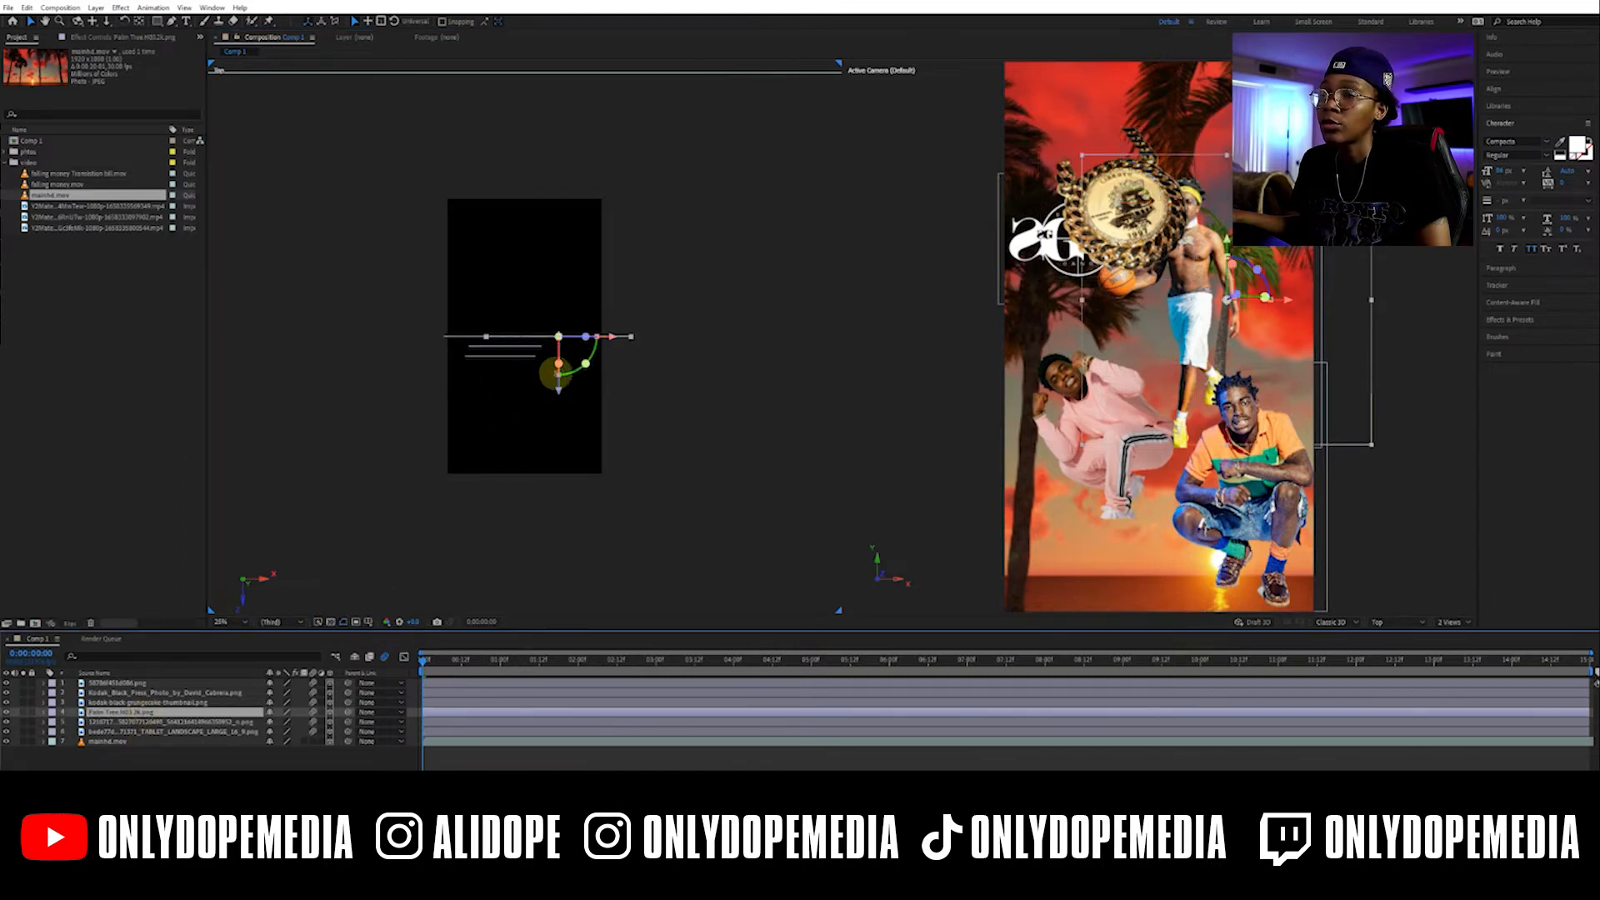
click(142, 684)
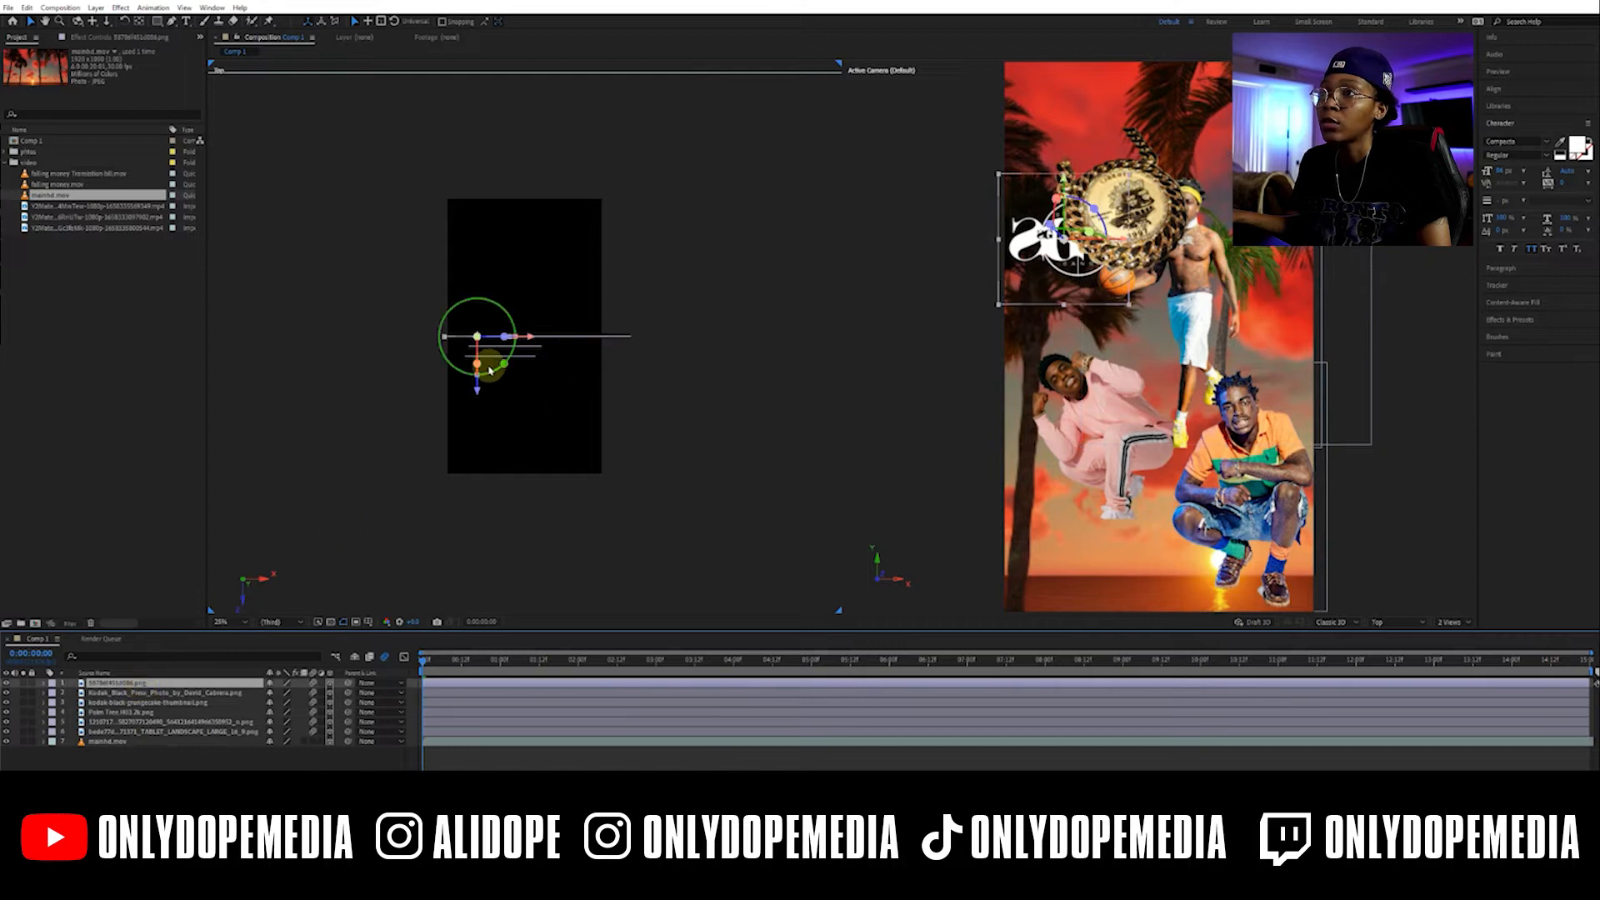
drag(475, 381, 489, 341)
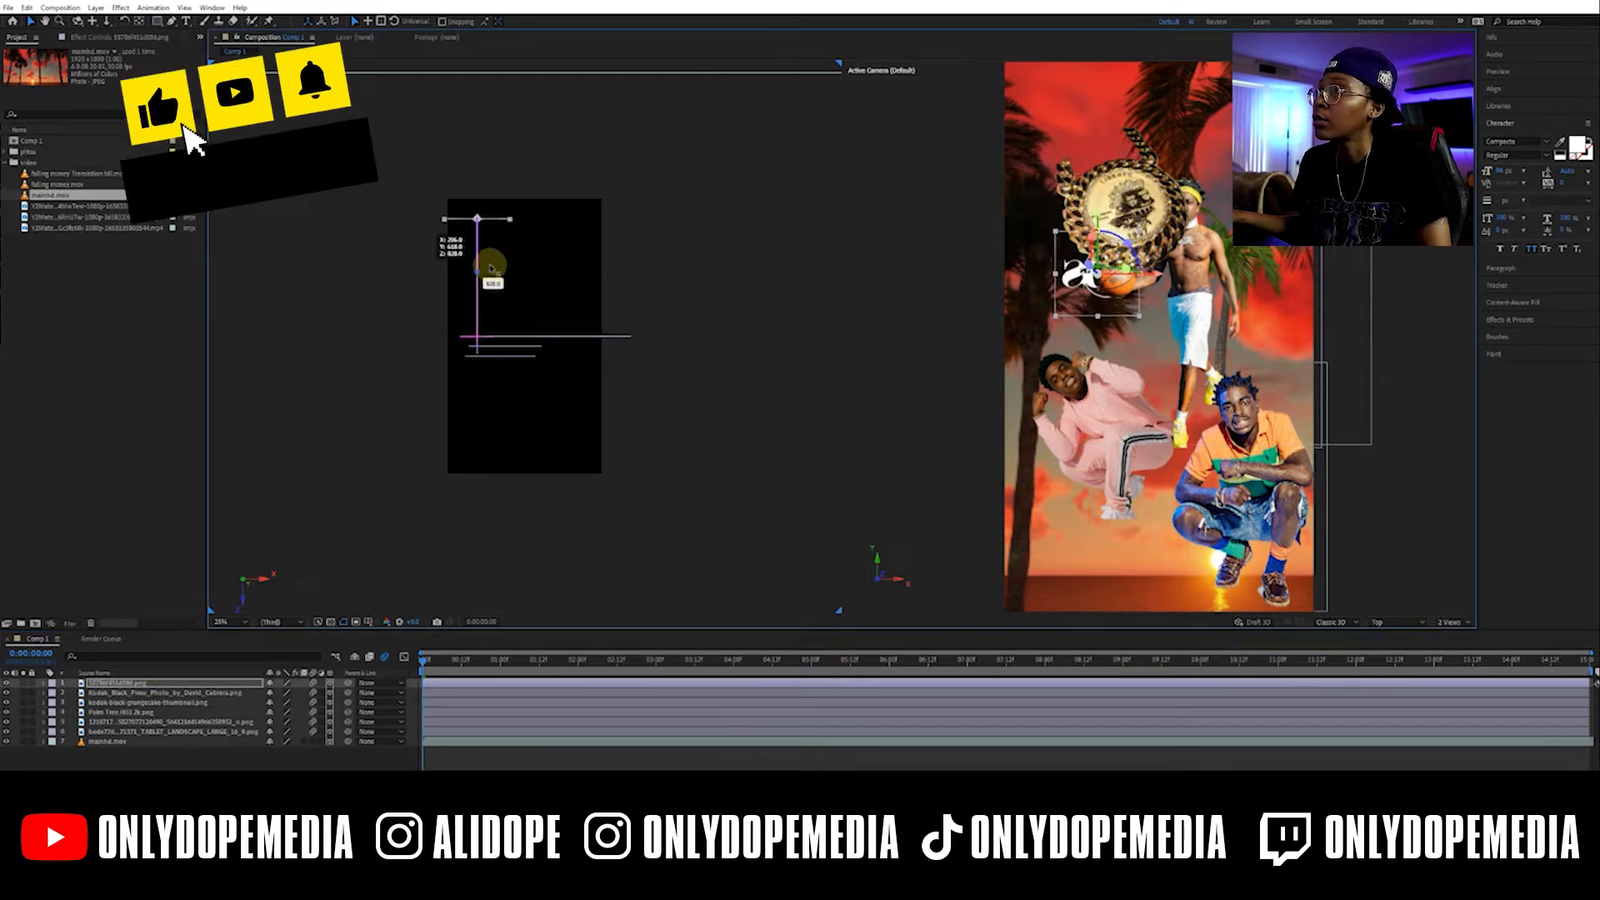
drag(490, 267, 490, 270)
Push the basketball player and the crouching orange-shirt cutouts back to different depths
click(161, 693)
mouse_move(564, 390)
mouse_down()
mouse_move(564, 337)
mouse_move(550, 365)
mouse_up()
click(160, 702)
drag(503, 217, 503, 236)
Stagger the palm tree, gold medallion and pink-outfit layers at separate depths, with the medallion farthest back
click(161, 712)
drag(562, 379, 505, 275)
click(506, 346)
click(500, 356)
drag(500, 396, 500, 386)
Scale up the gold medallion layer and reposition it above the white logo in the camera frame
click(161, 722)
key(s)
drag(308, 732, 337, 732)
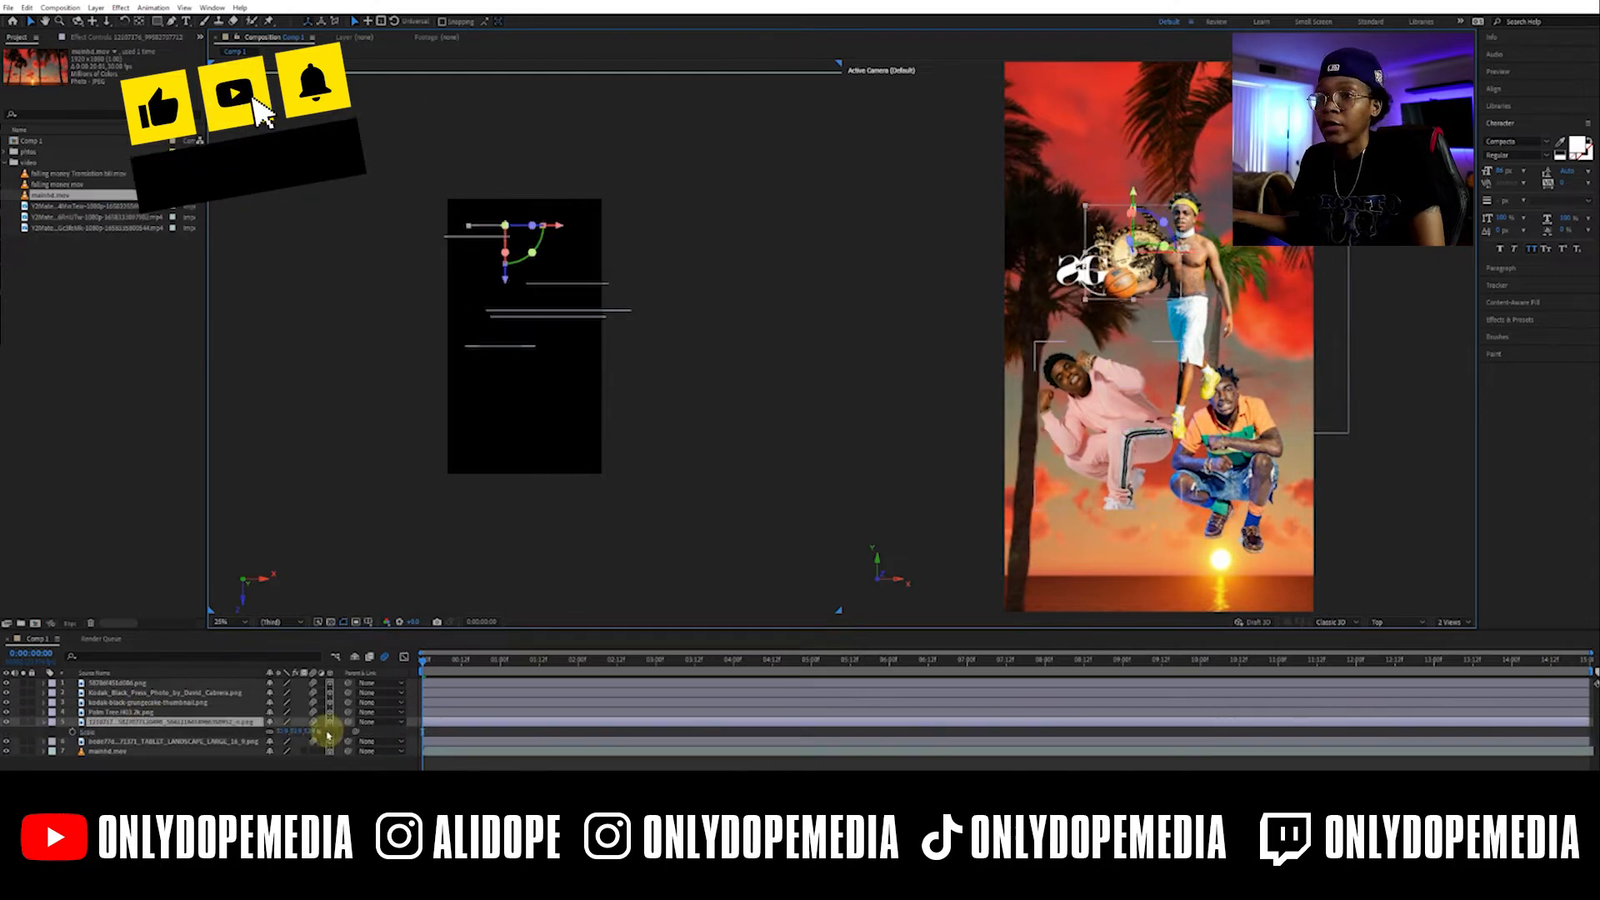
click(1241, 259)
drag(1242, 259, 1236, 263)
Scale up the palm tree layer, move it up around the basketball player's head and collapse its layer properties
click(161, 712)
key(s)
drag(292, 722, 329, 722)
mouse_move(1200, 200)
mouse_down()
mouse_move(1183, 171)
mouse_move(1181, 185)
mouse_up()
click(1218, 450)
click(1124, 468)
click(625, 311)
click(44, 712)
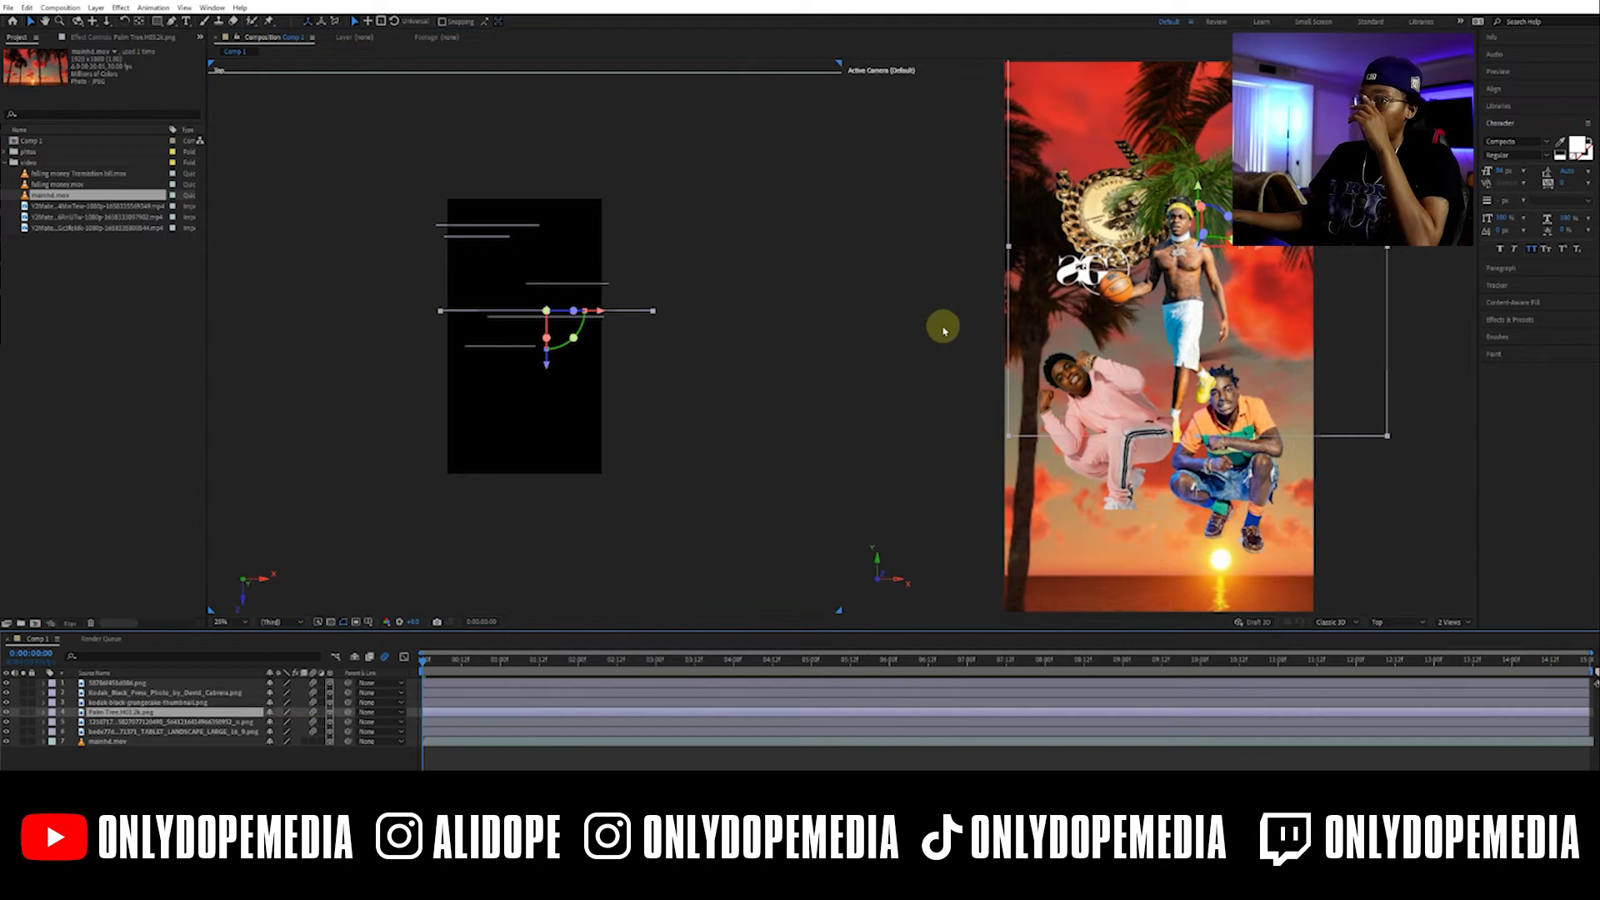
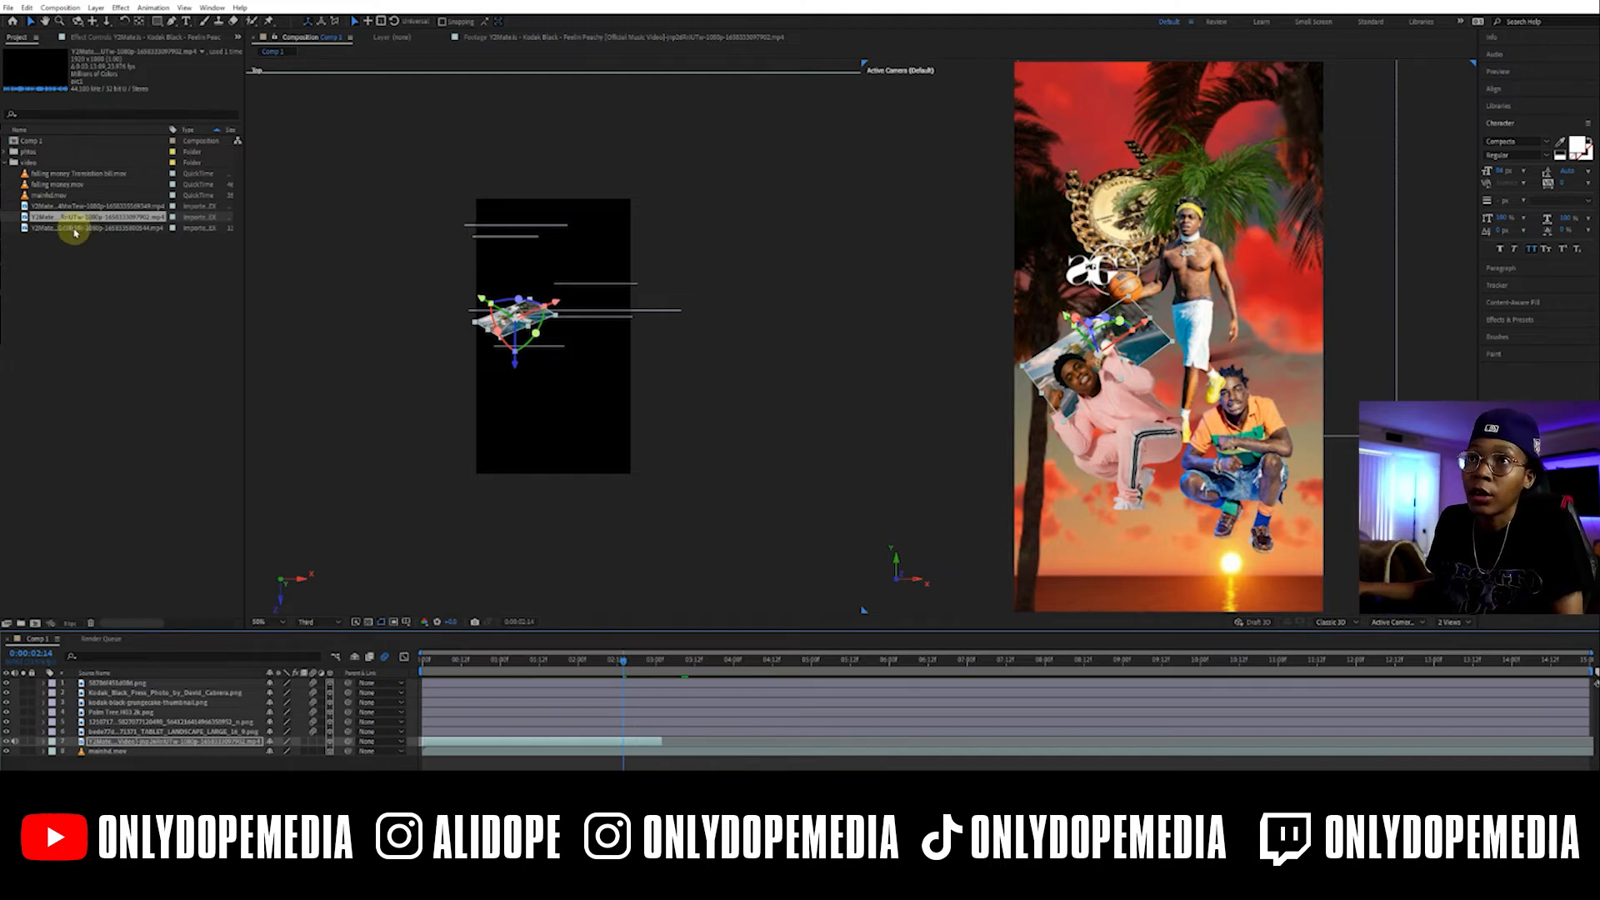
Open the Live Life Die Faster video footage, choose a short section and place it in the timeline above the first video clip
double_click(79, 206)
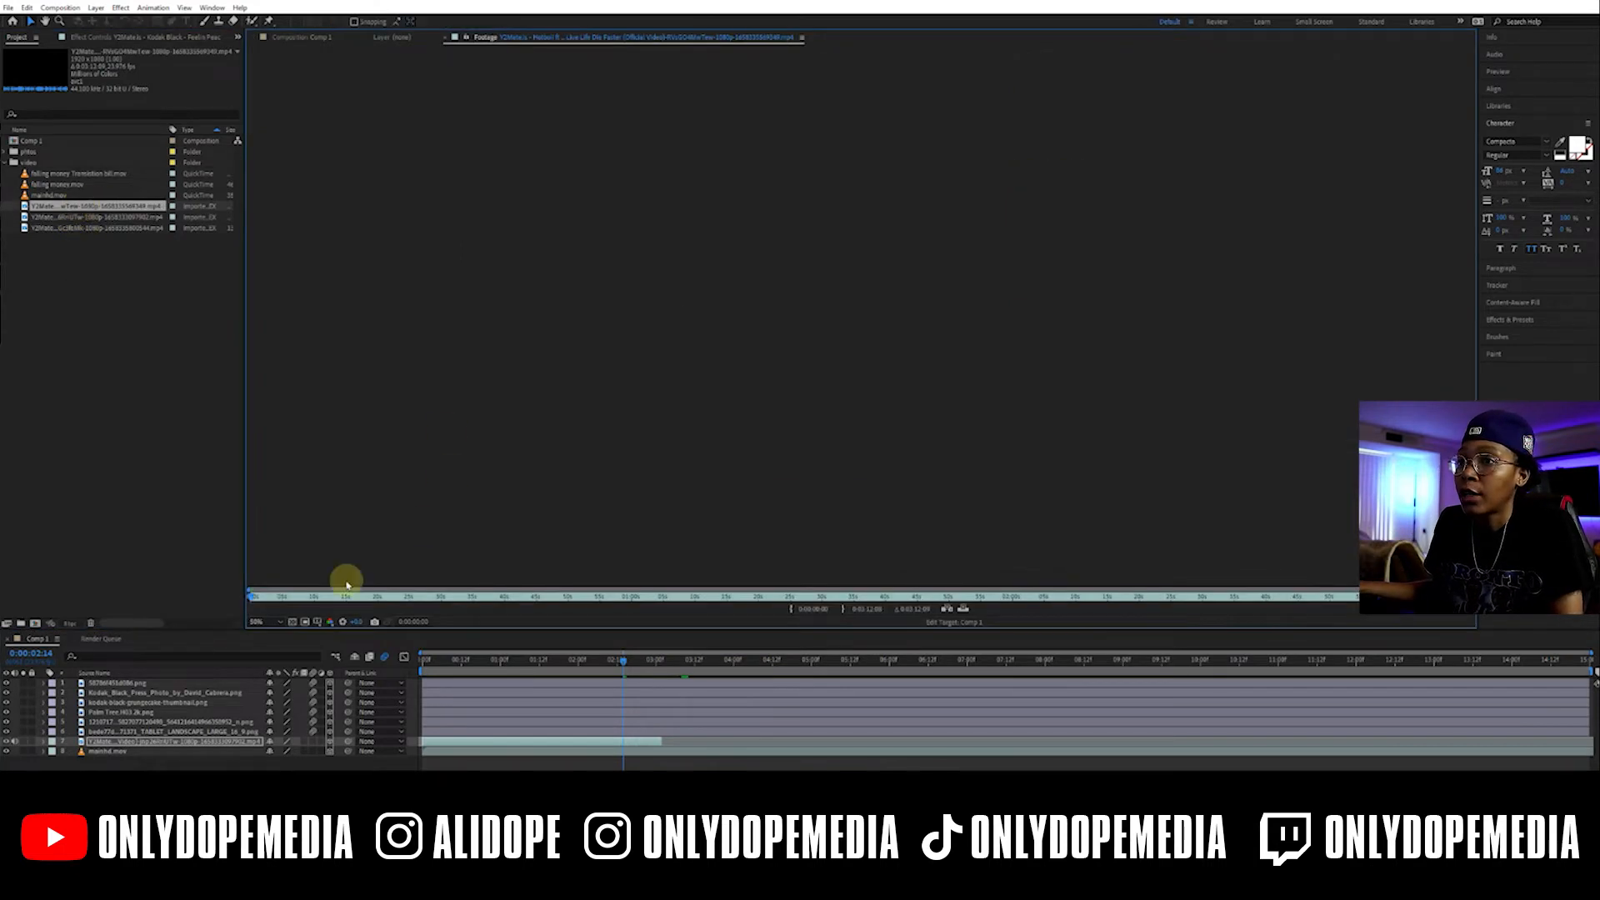
drag(261, 594, 1082, 580)
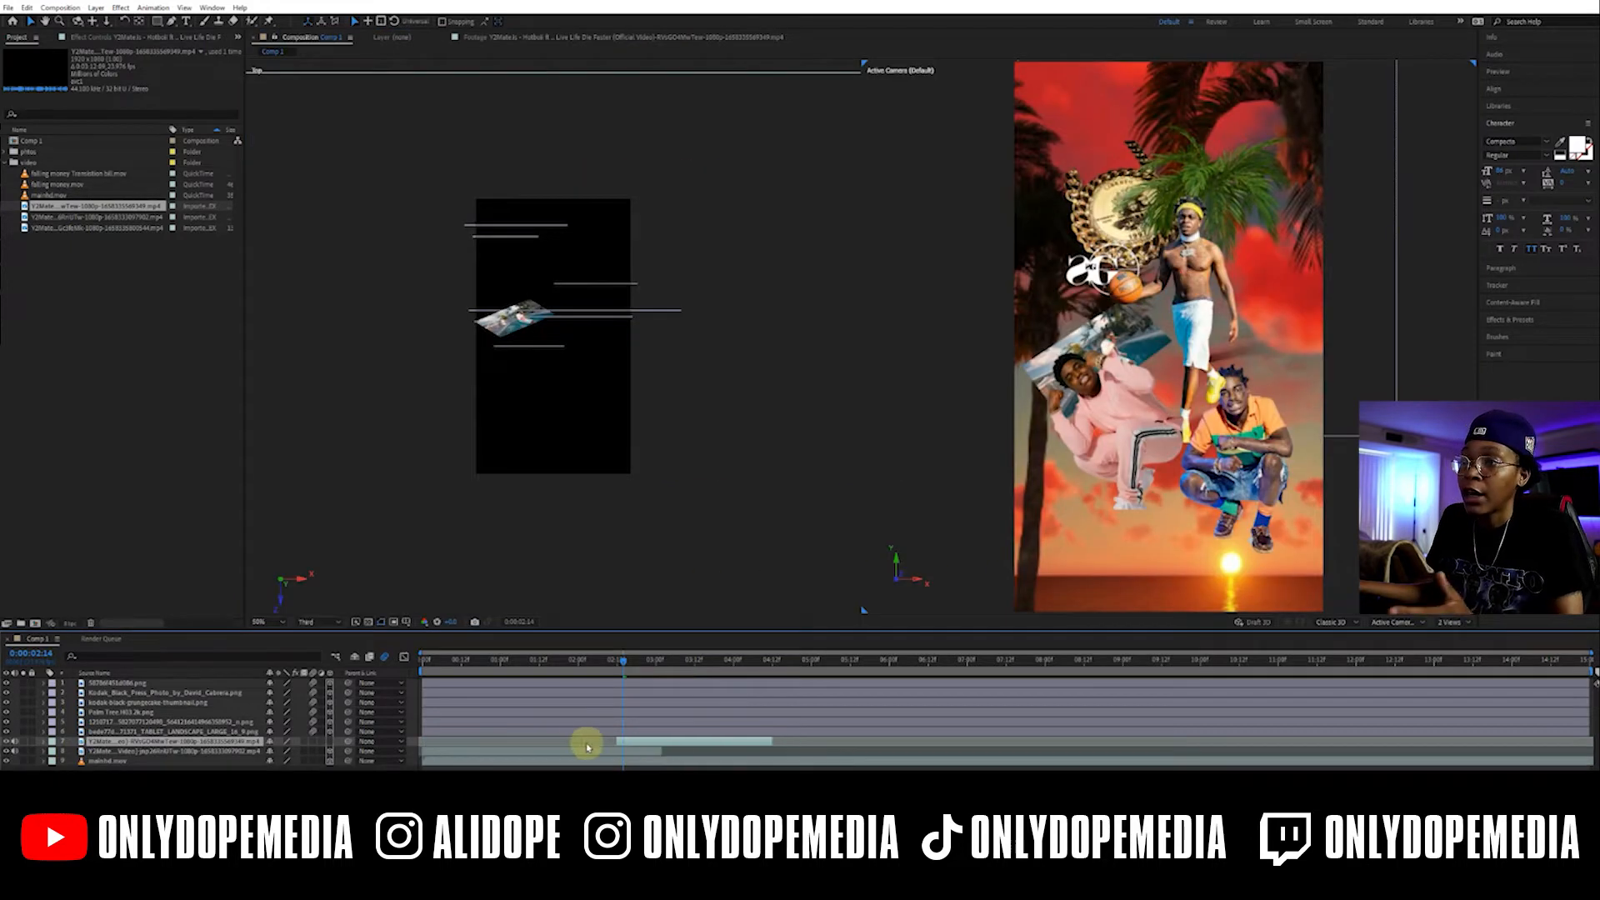
drag(651, 742, 543, 747)
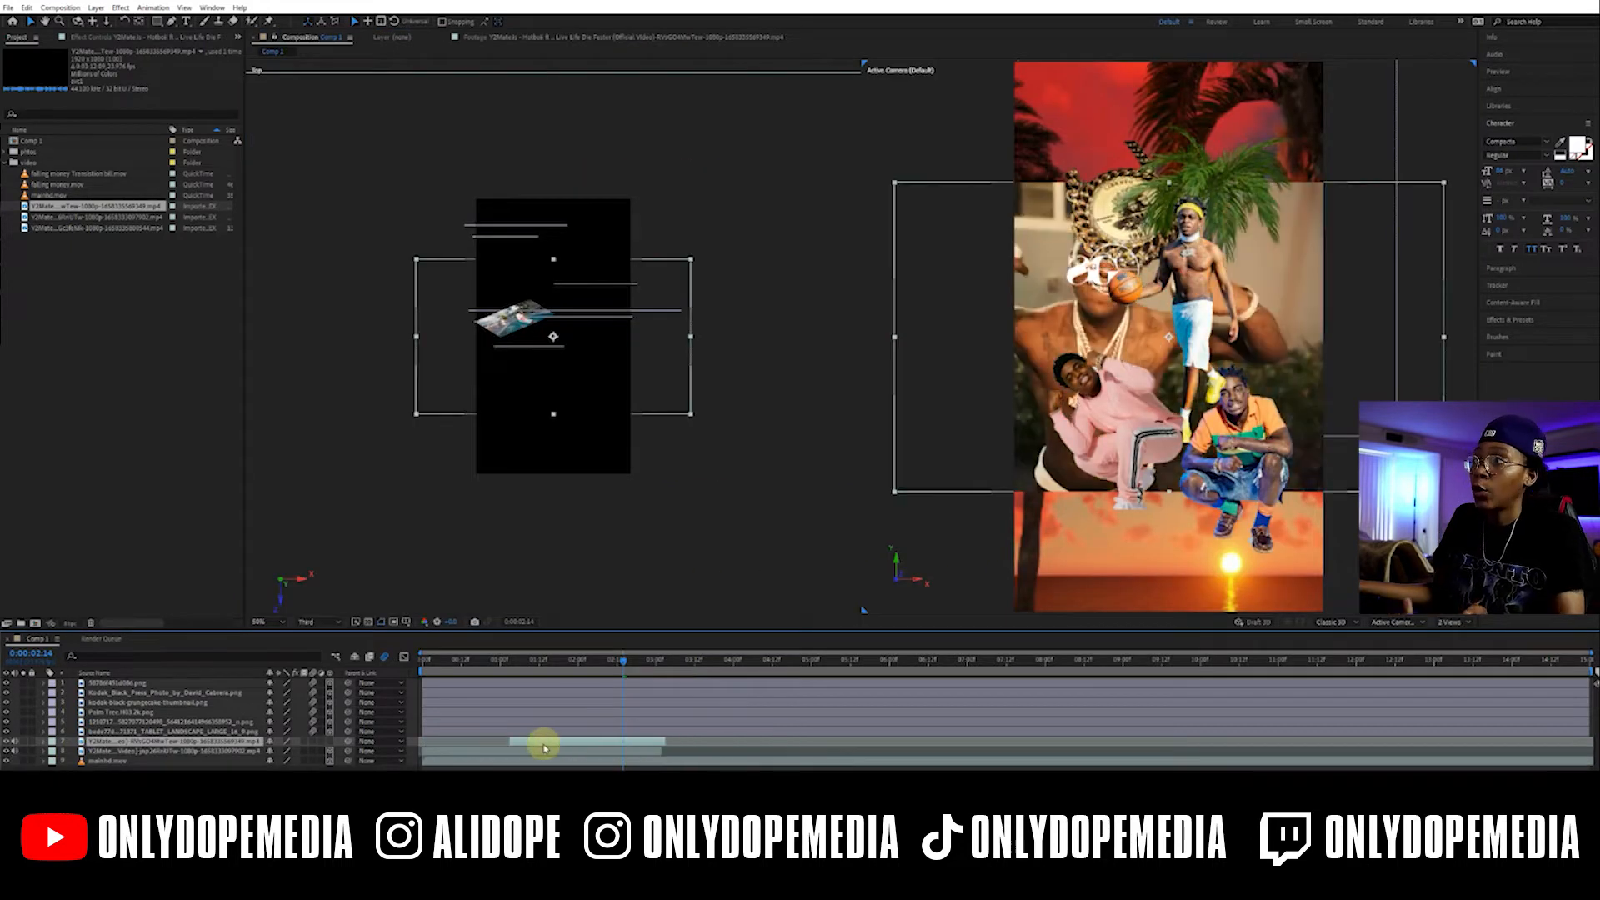
Make the added video clip a small 3D layer and slide it later in time to overlap the first clip's end
click(330, 742)
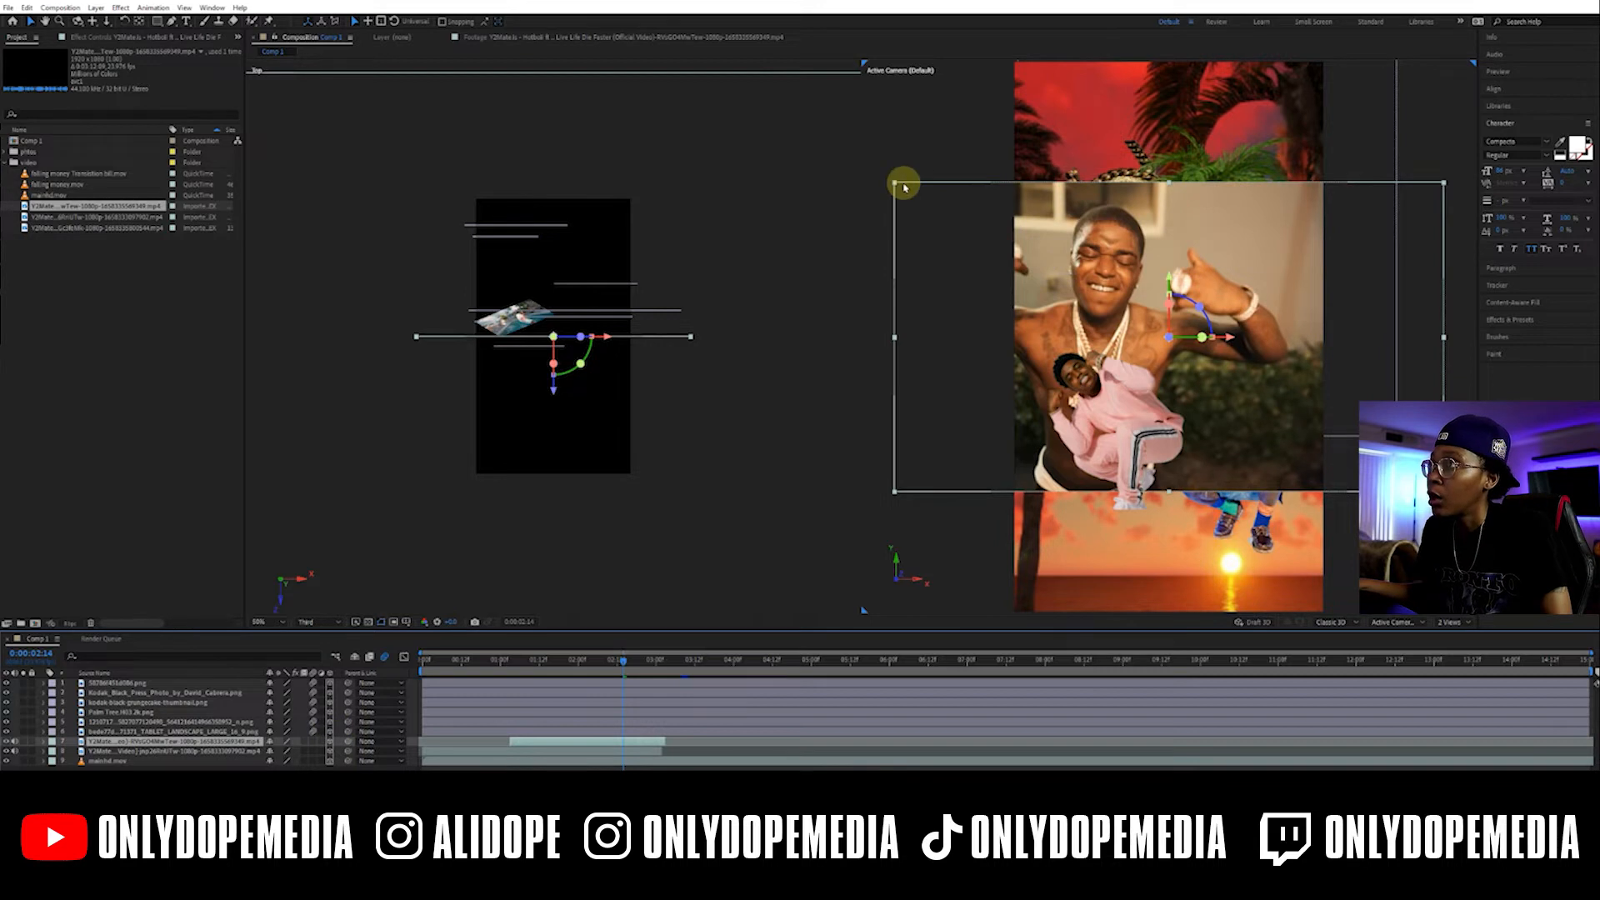
drag(896, 187, 1188, 308)
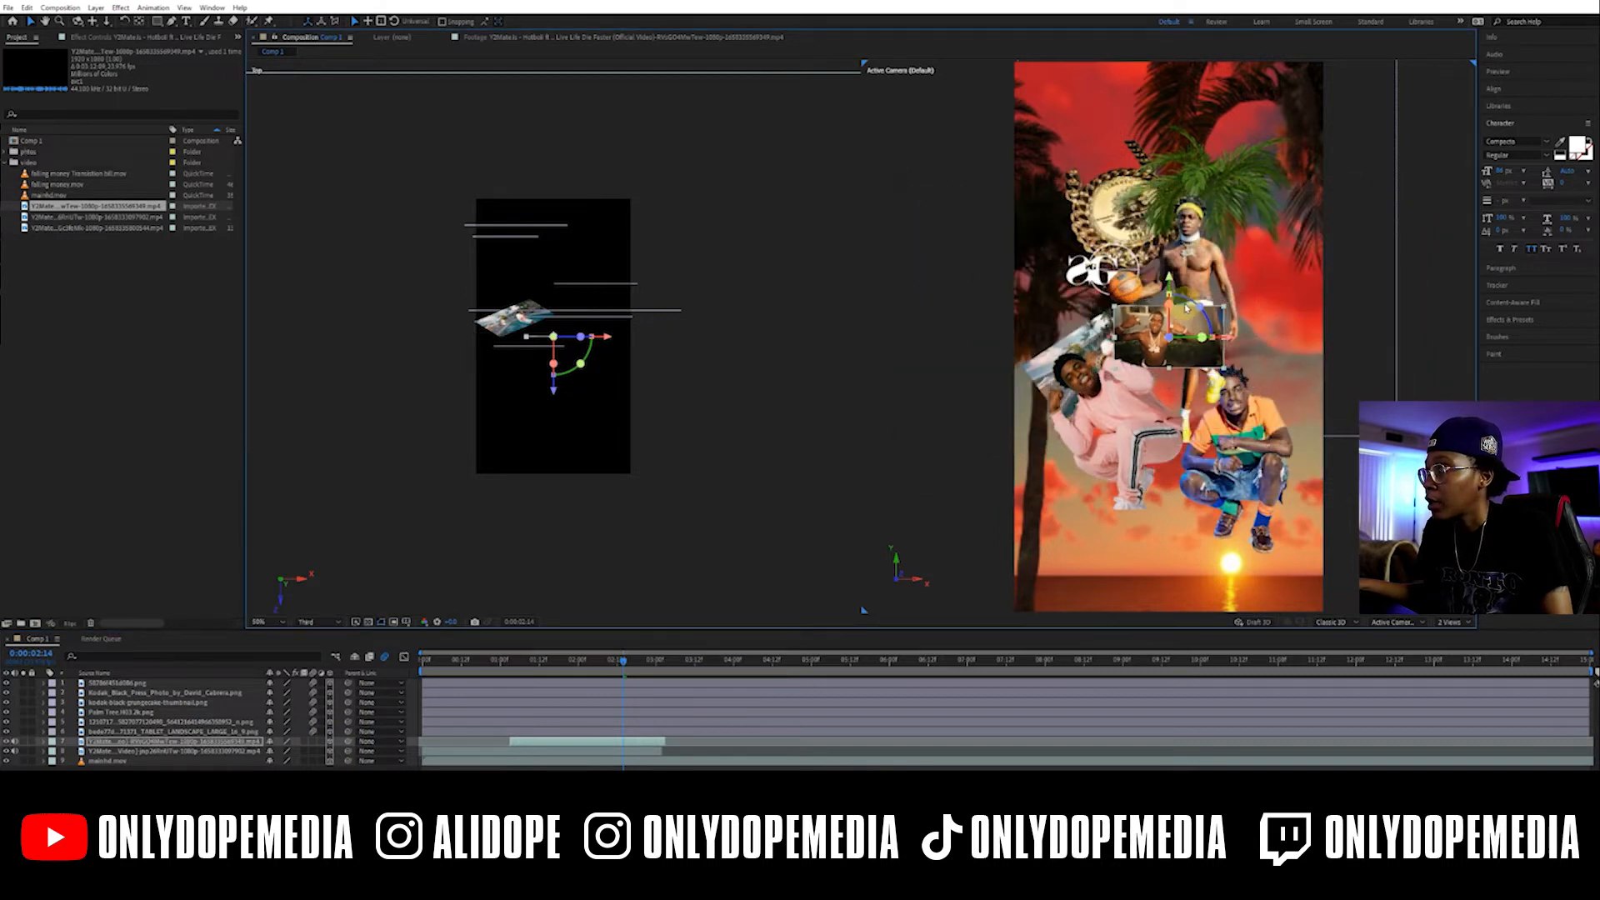
click(539, 741)
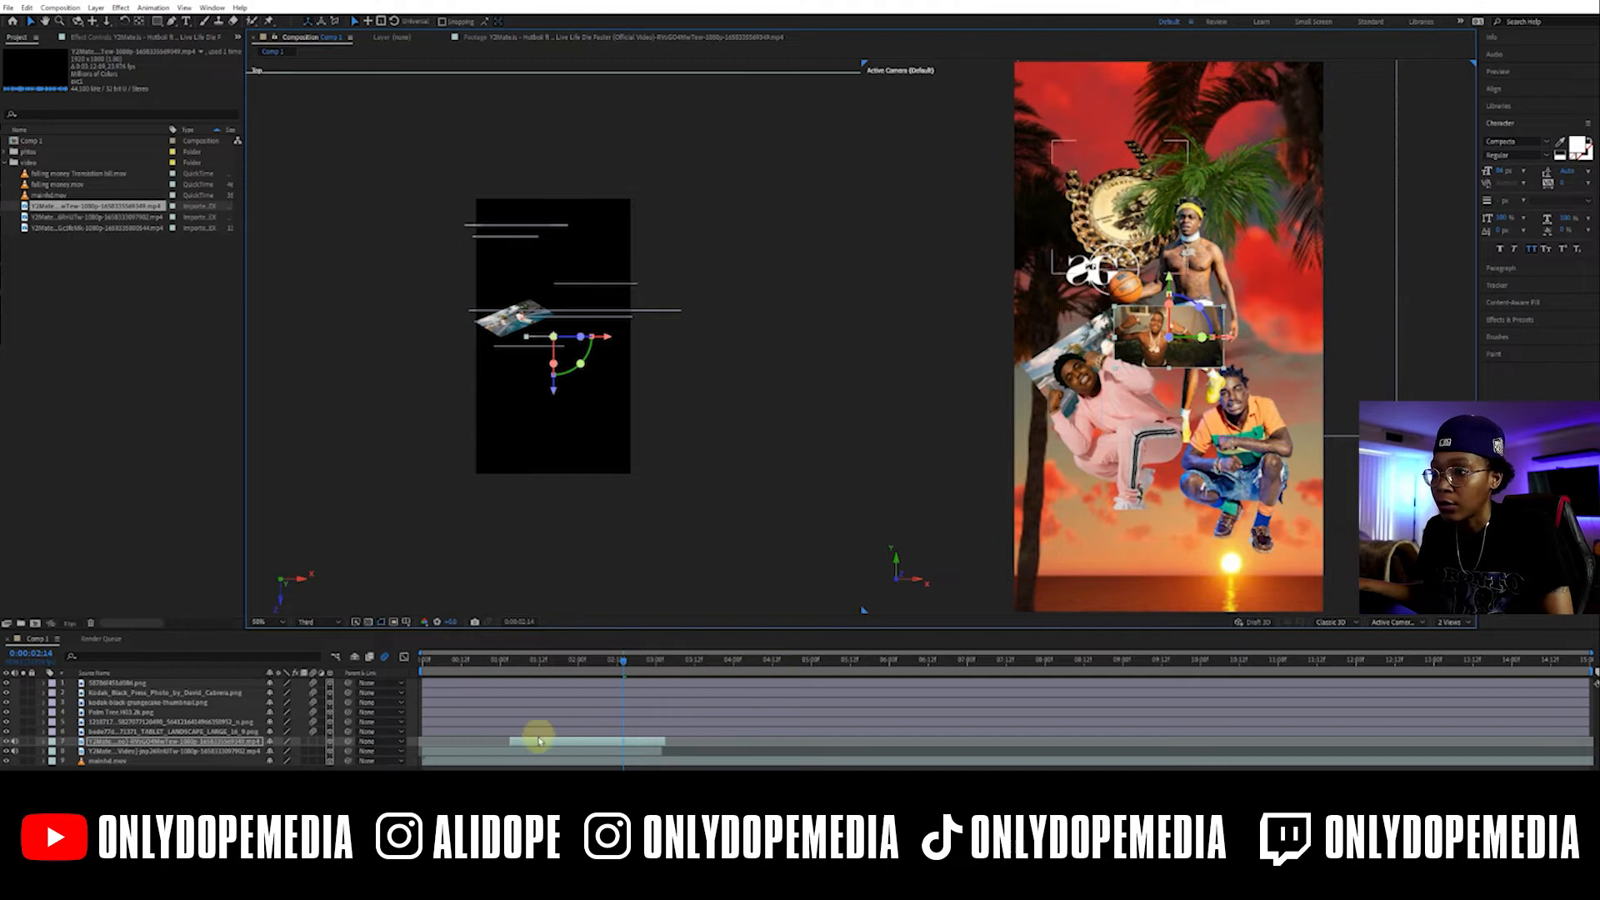
drag(531, 748, 633, 756)
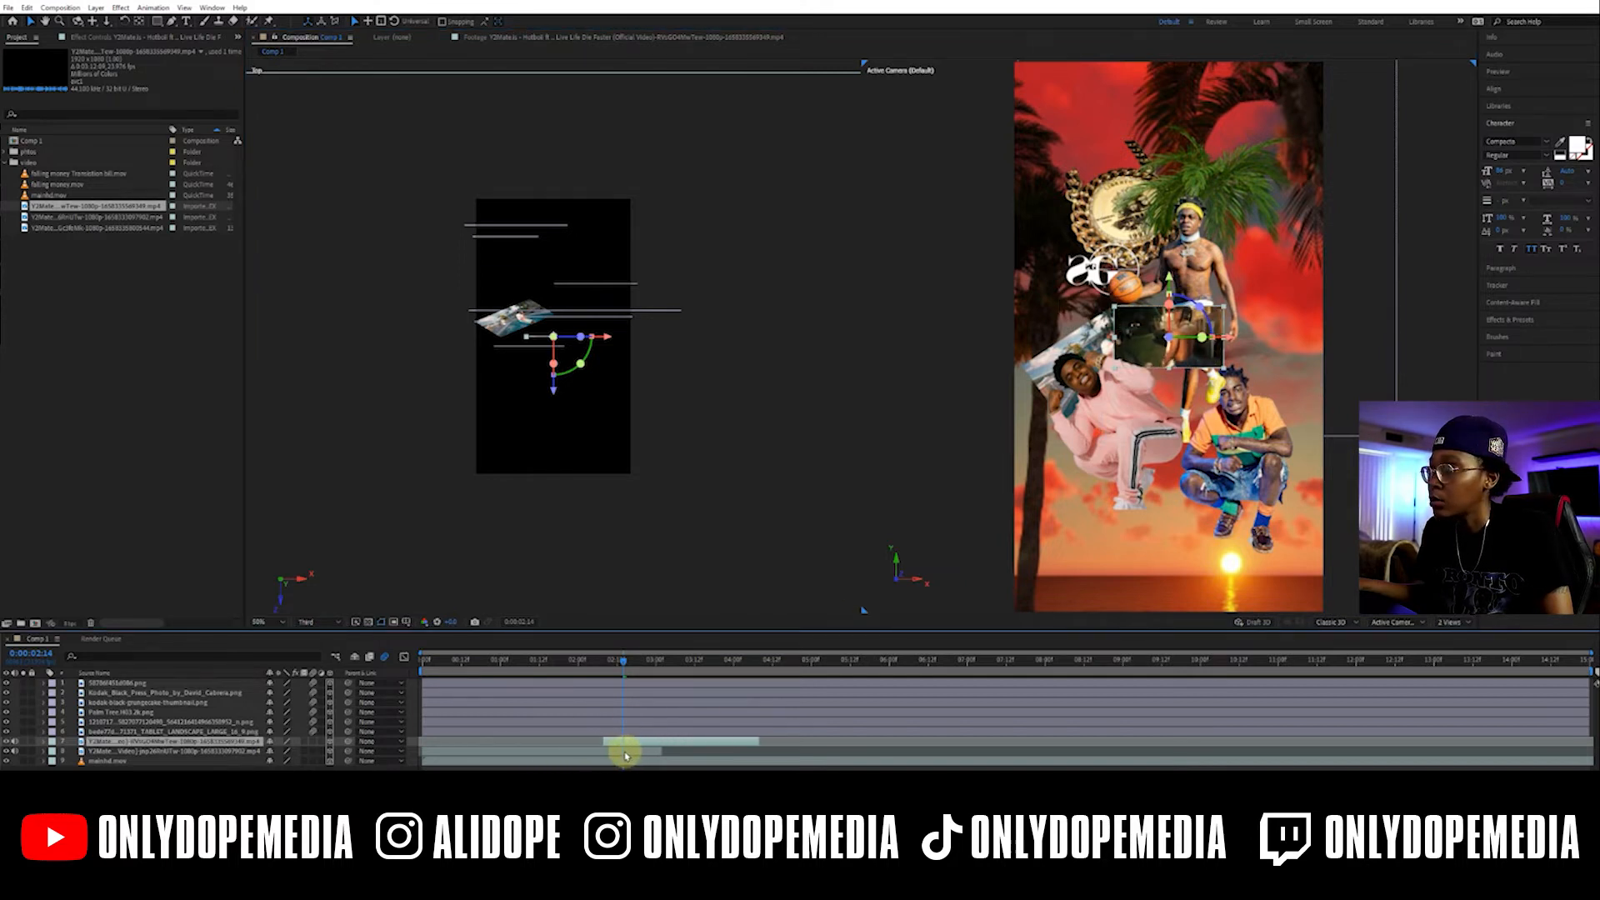
Tilt the small video clip in 3D and move it beside the basketball player's arm on the right
mouse_move(1200, 307)
mouse_down()
mouse_move(1209, 322)
mouse_move(1187, 300)
mouse_up()
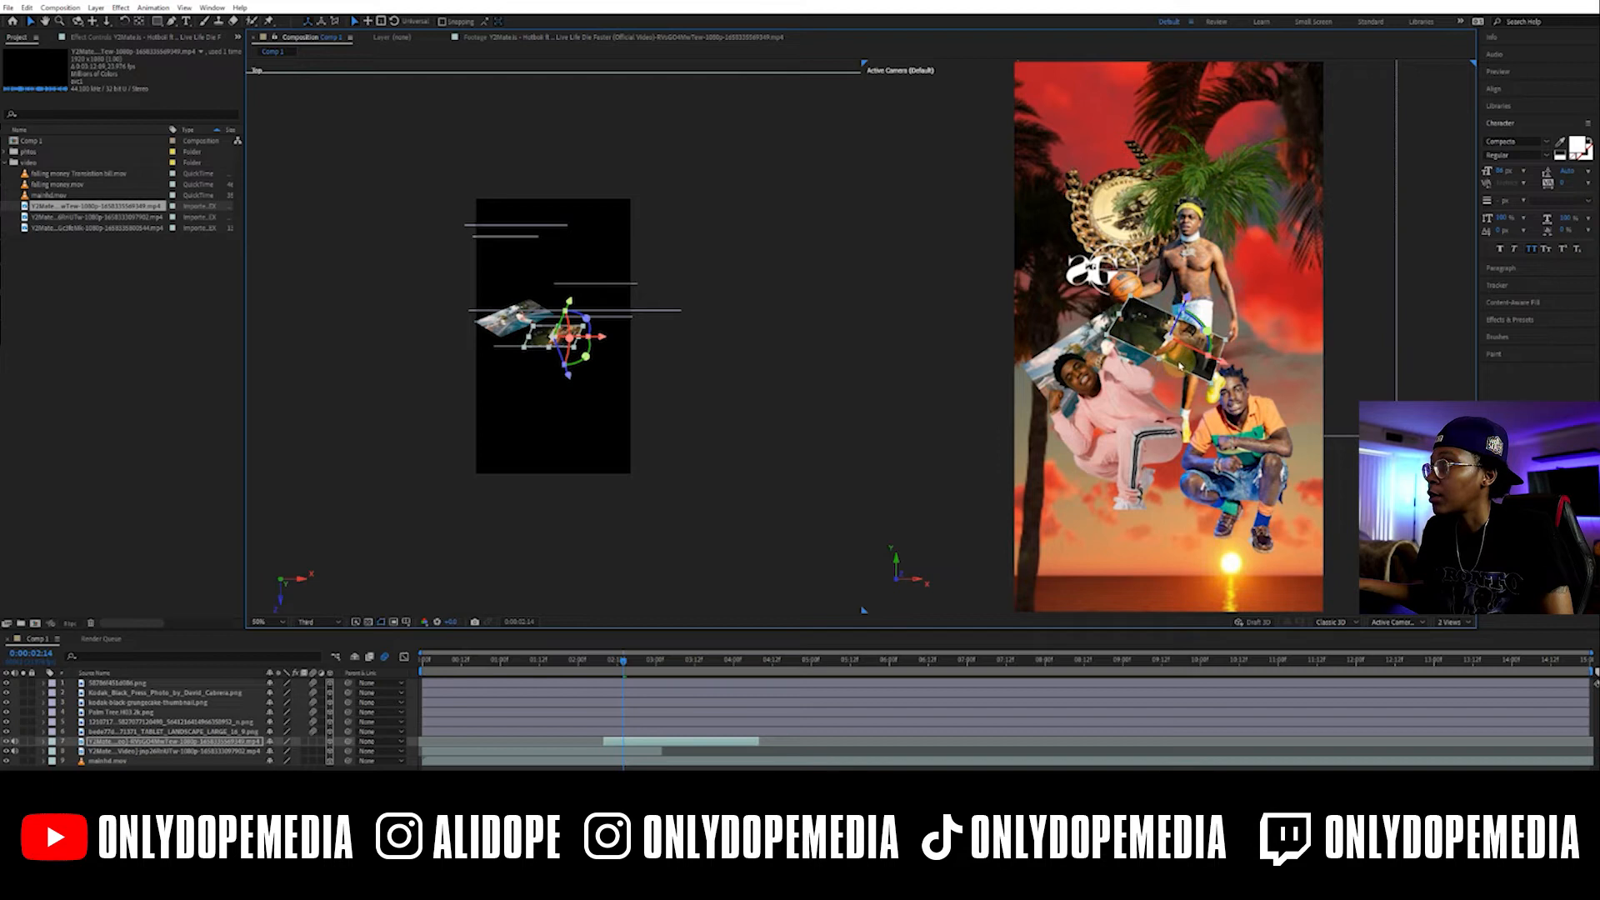
drag(1191, 359, 1265, 321)
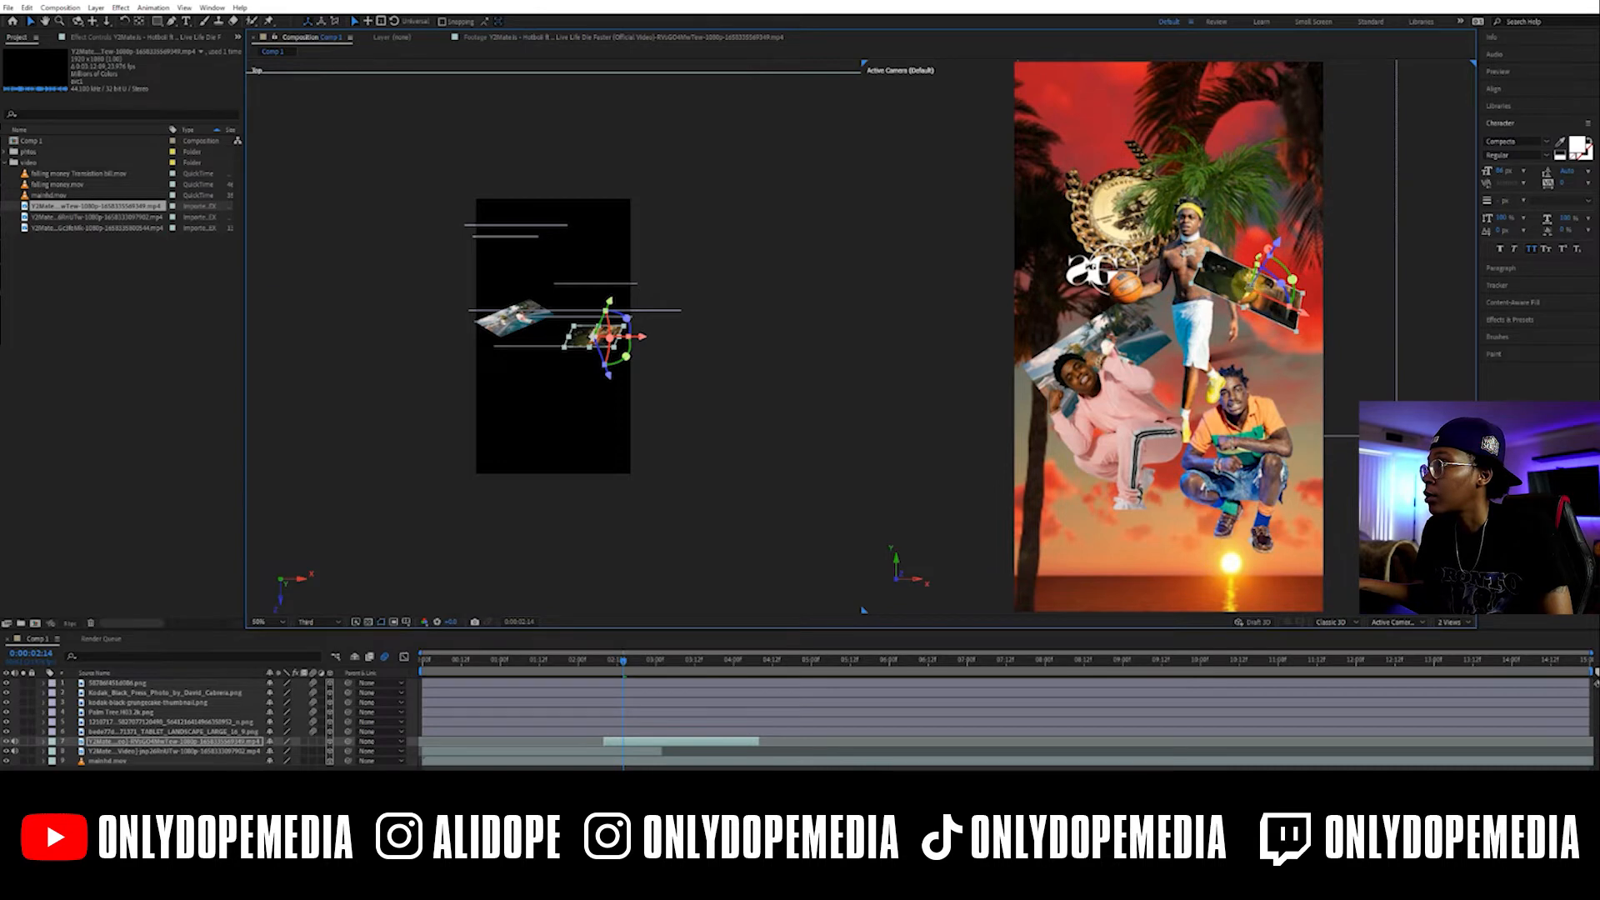
click(765, 736)
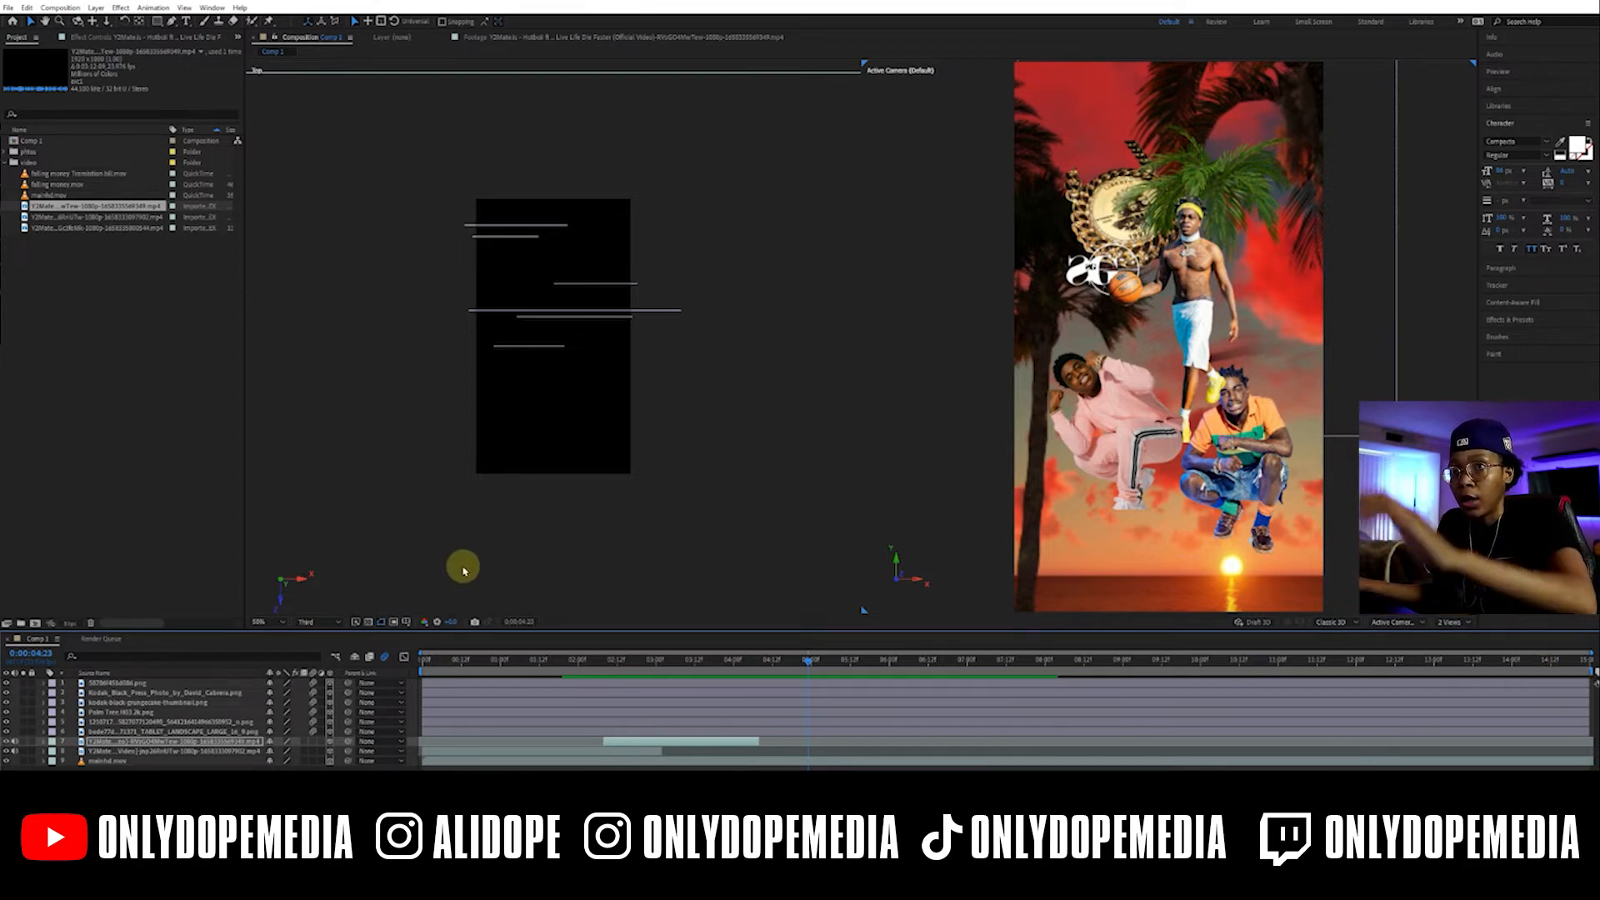
Open the last music video footage in the project and scrub through it to pick a section
double_click(43, 229)
drag(525, 575, 661, 583)
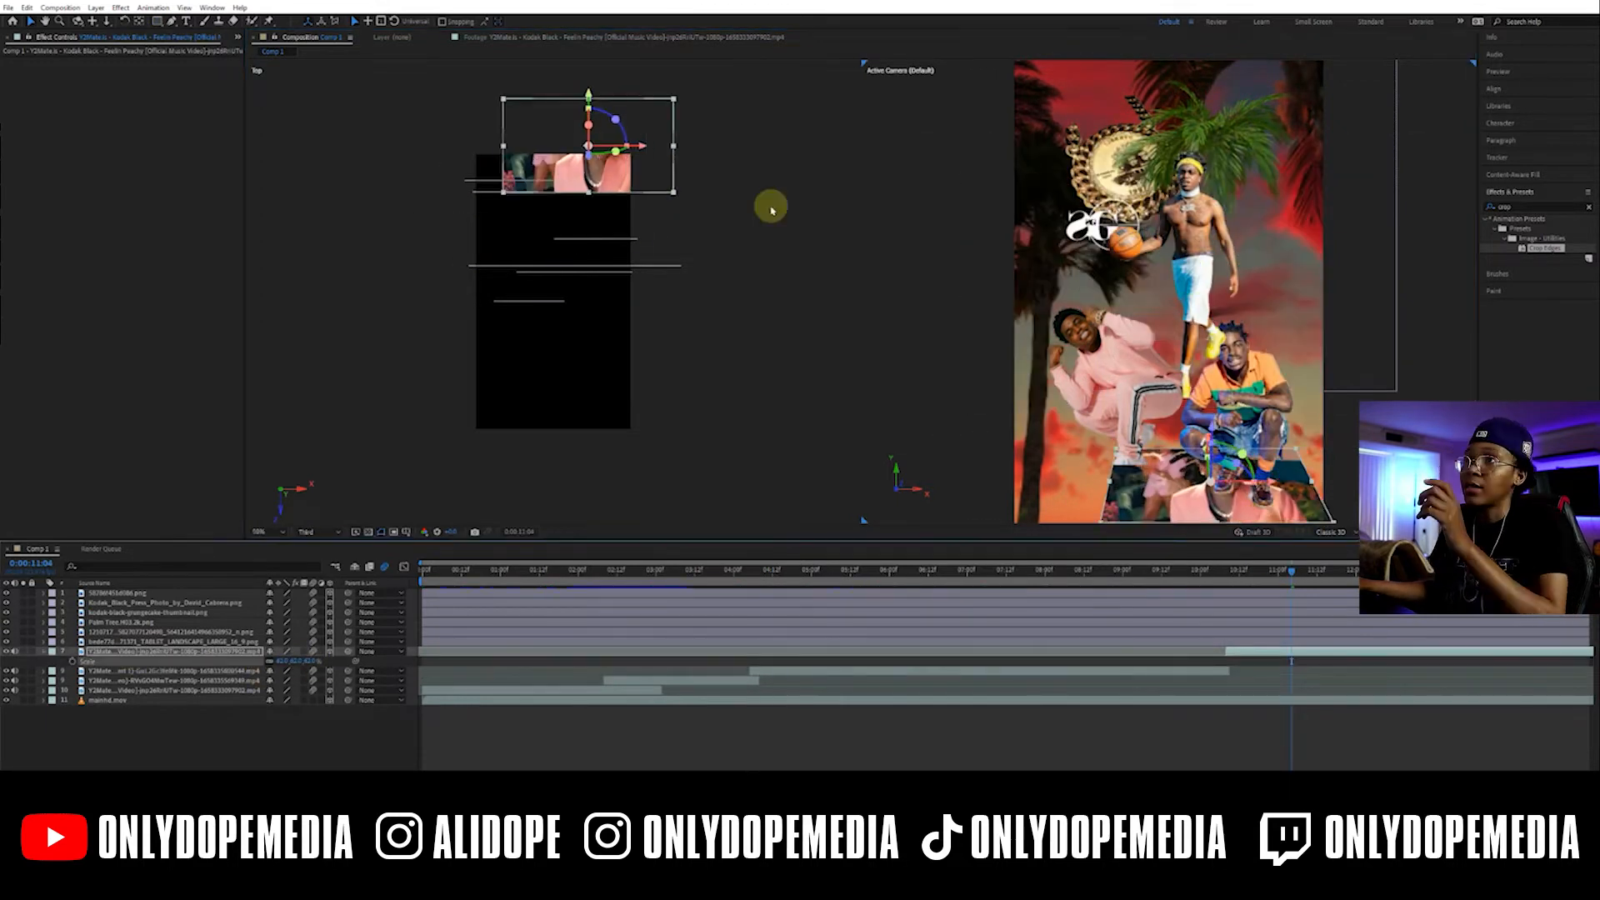
Bring back the project's file list and add falling money.mov to the timeline, starting about three seconds in
click(633, 572)
click(606, 618)
drag(606, 618, 576, 656)
click(70, 181)
click(235, 40)
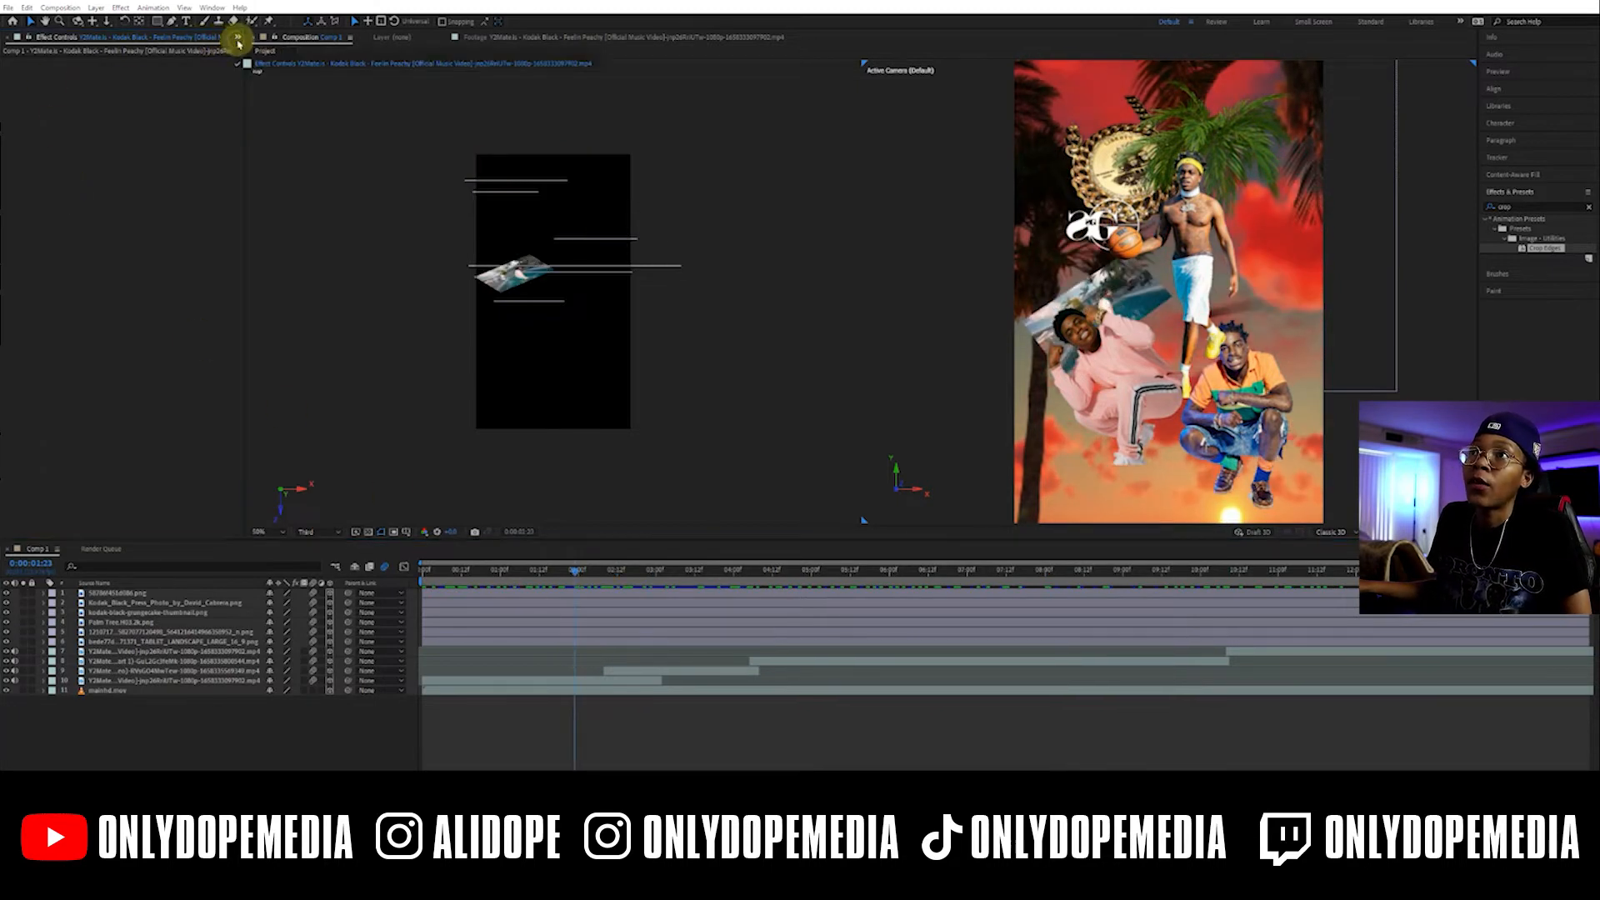
click(252, 53)
double_click(69, 183)
drag(68, 184, 696, 661)
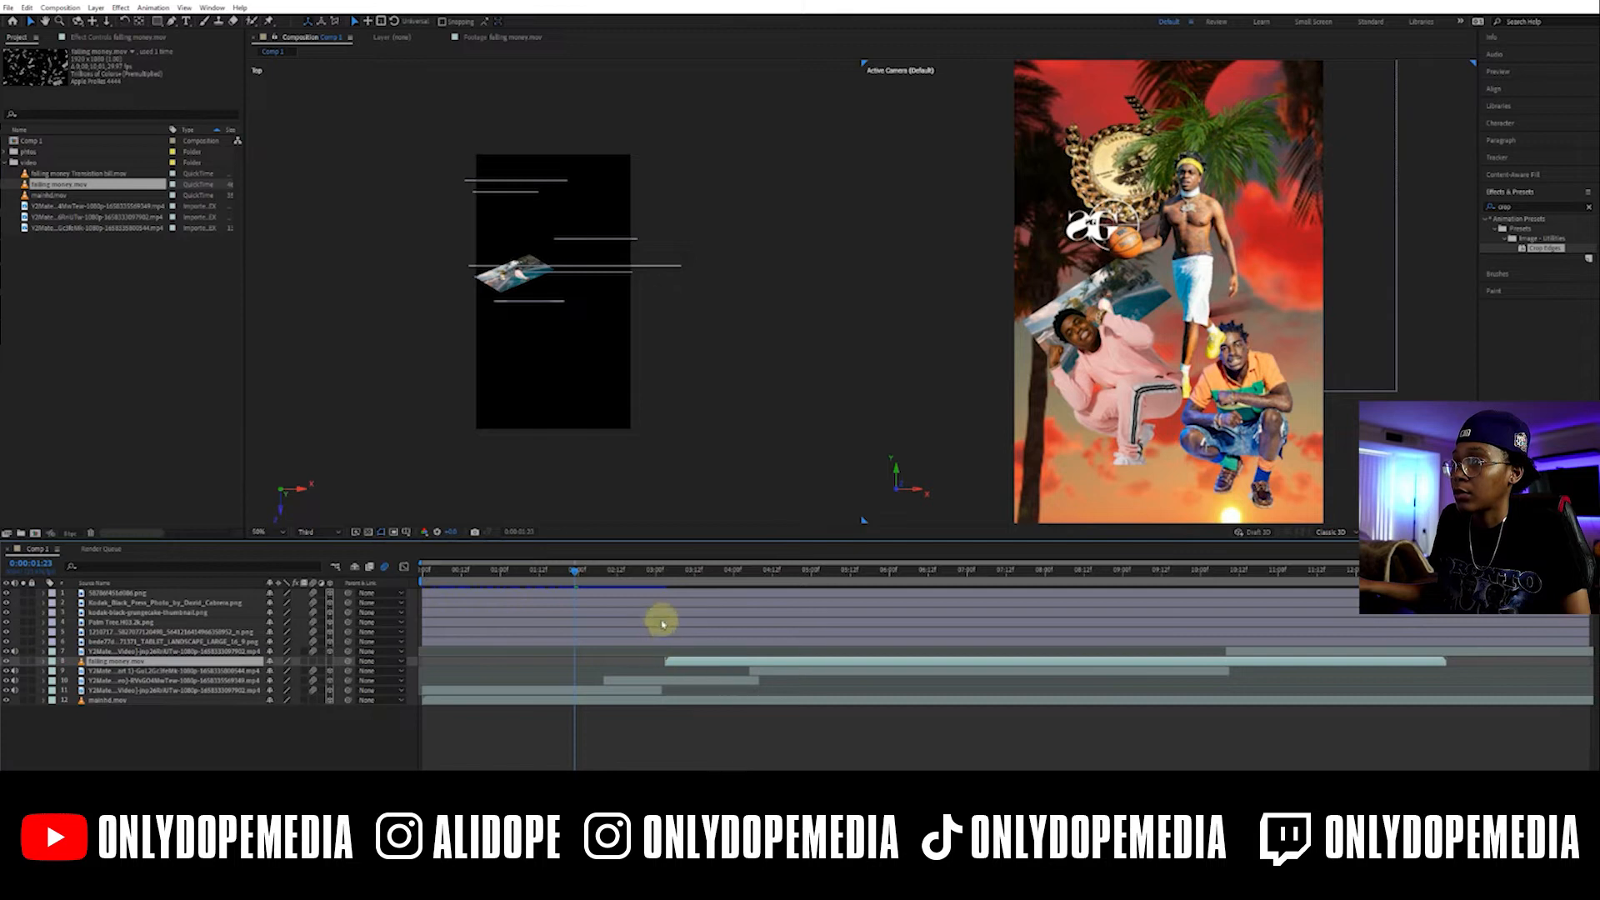
Go to 0:00:05:21 in the timeline and make the falling money.mov layer 3D
drag(632, 571, 879, 575)
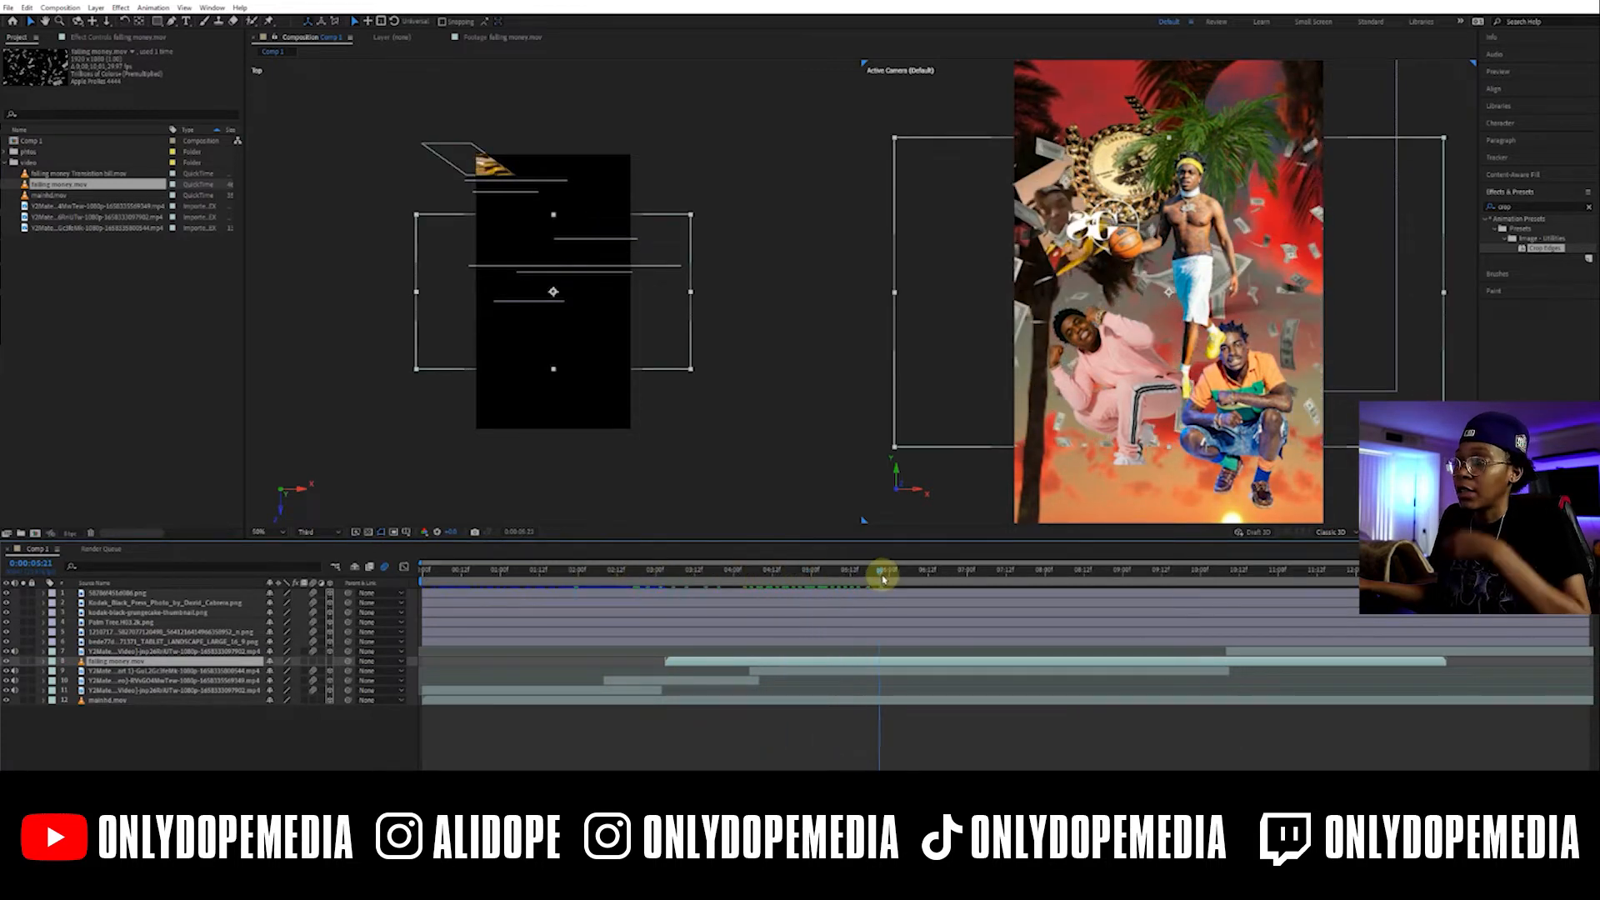
click(331, 662)
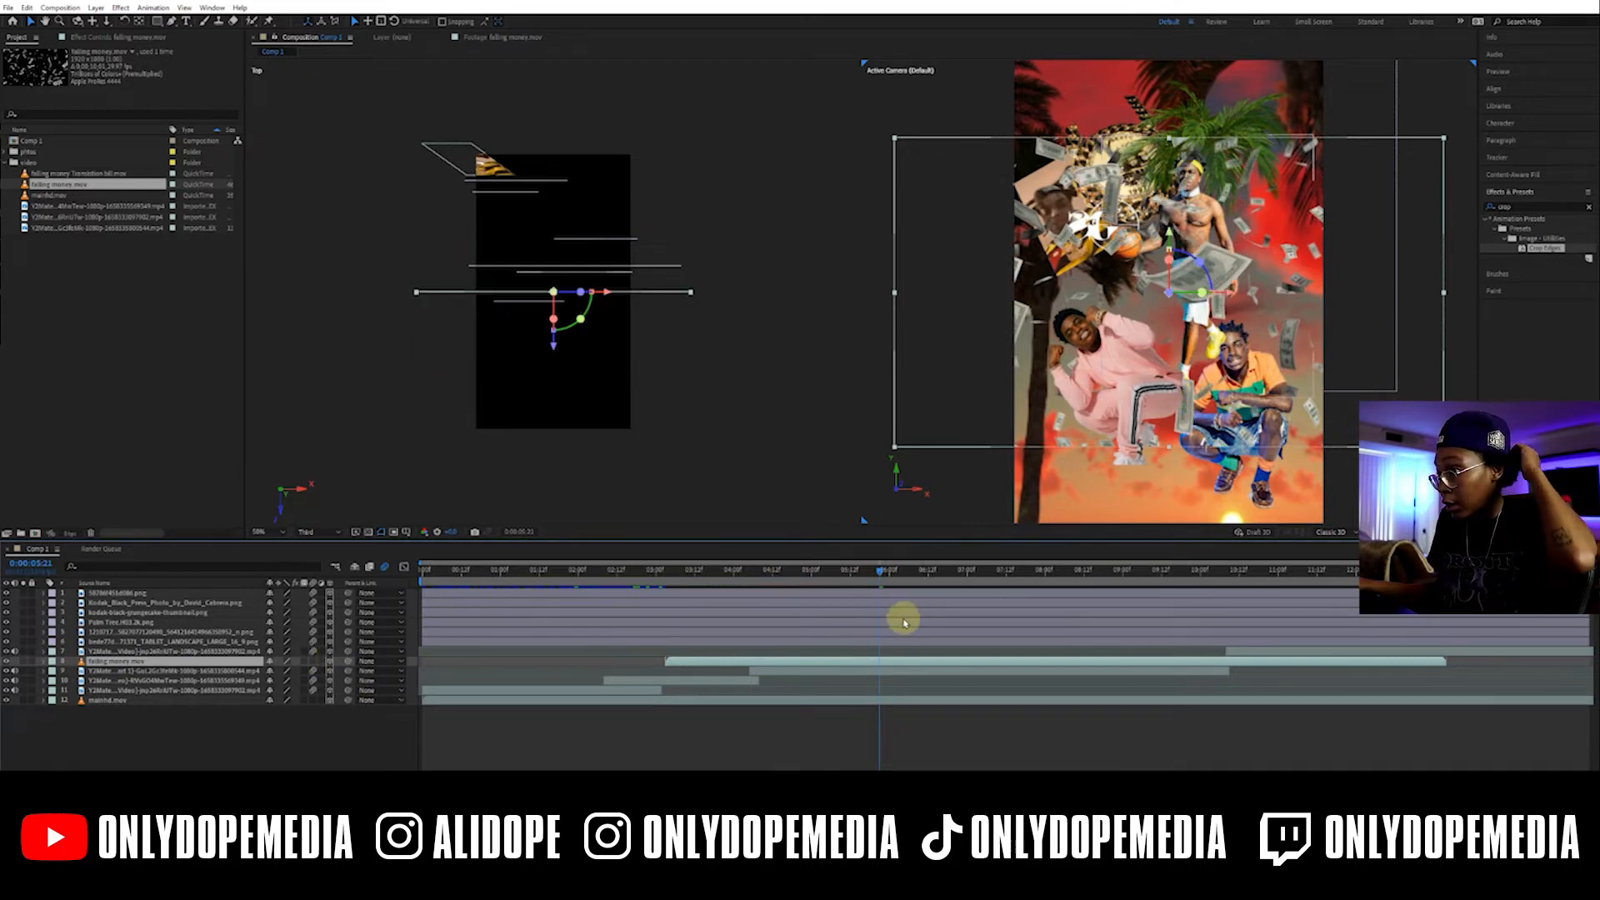
Check the falling money.mov layer around its start and at its out point, returning to 0:00:03:05
click(658, 576)
click(692, 573)
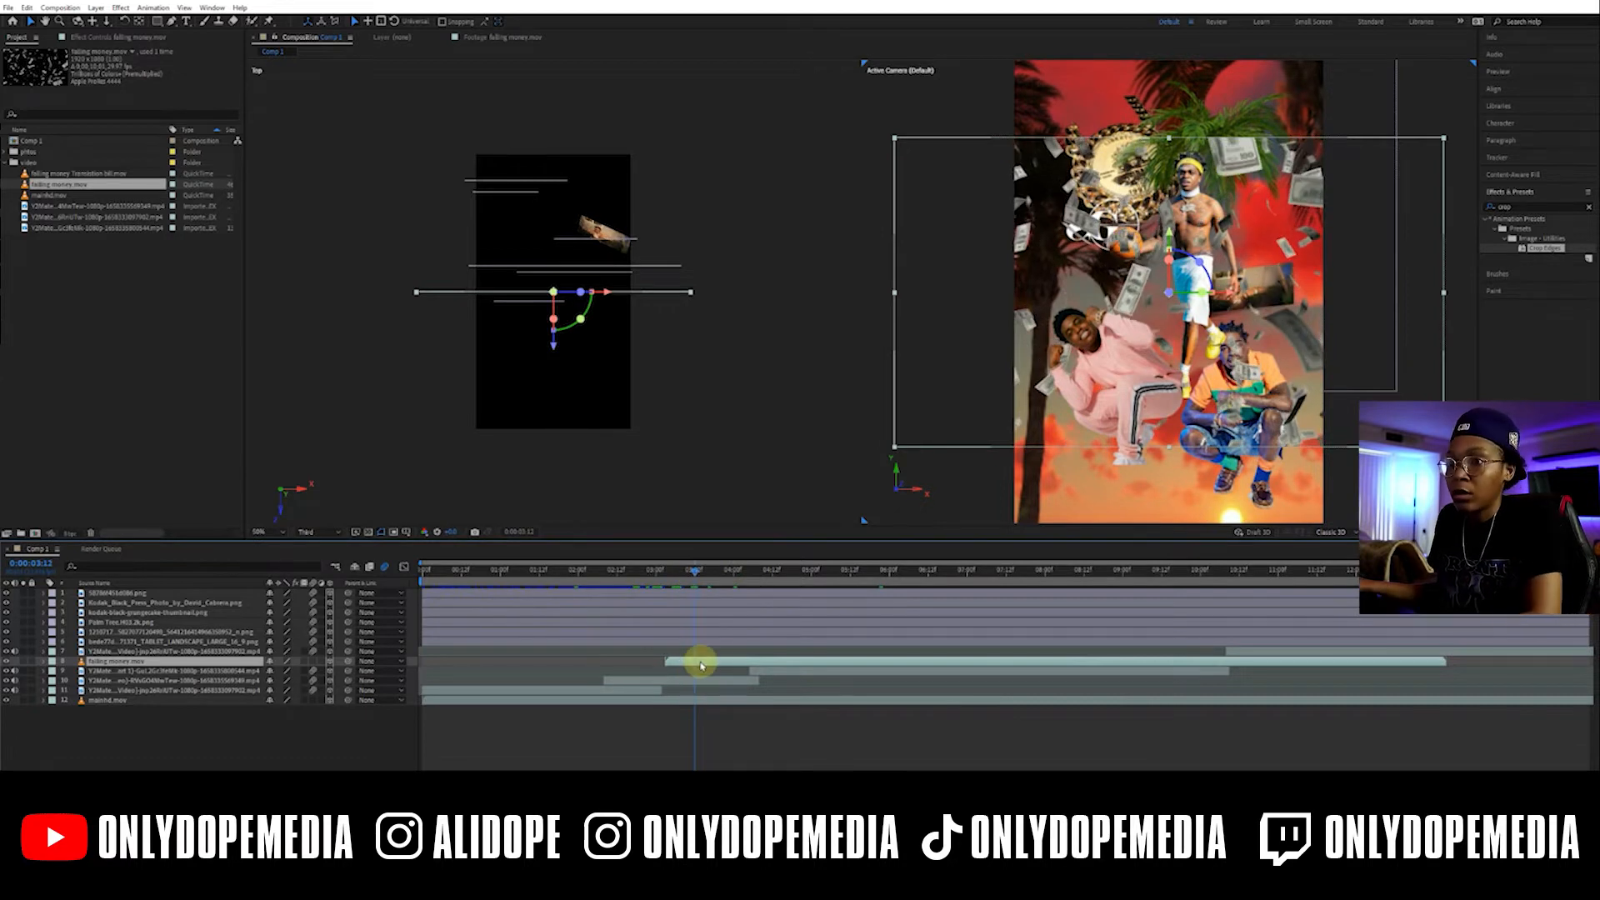
key(o)
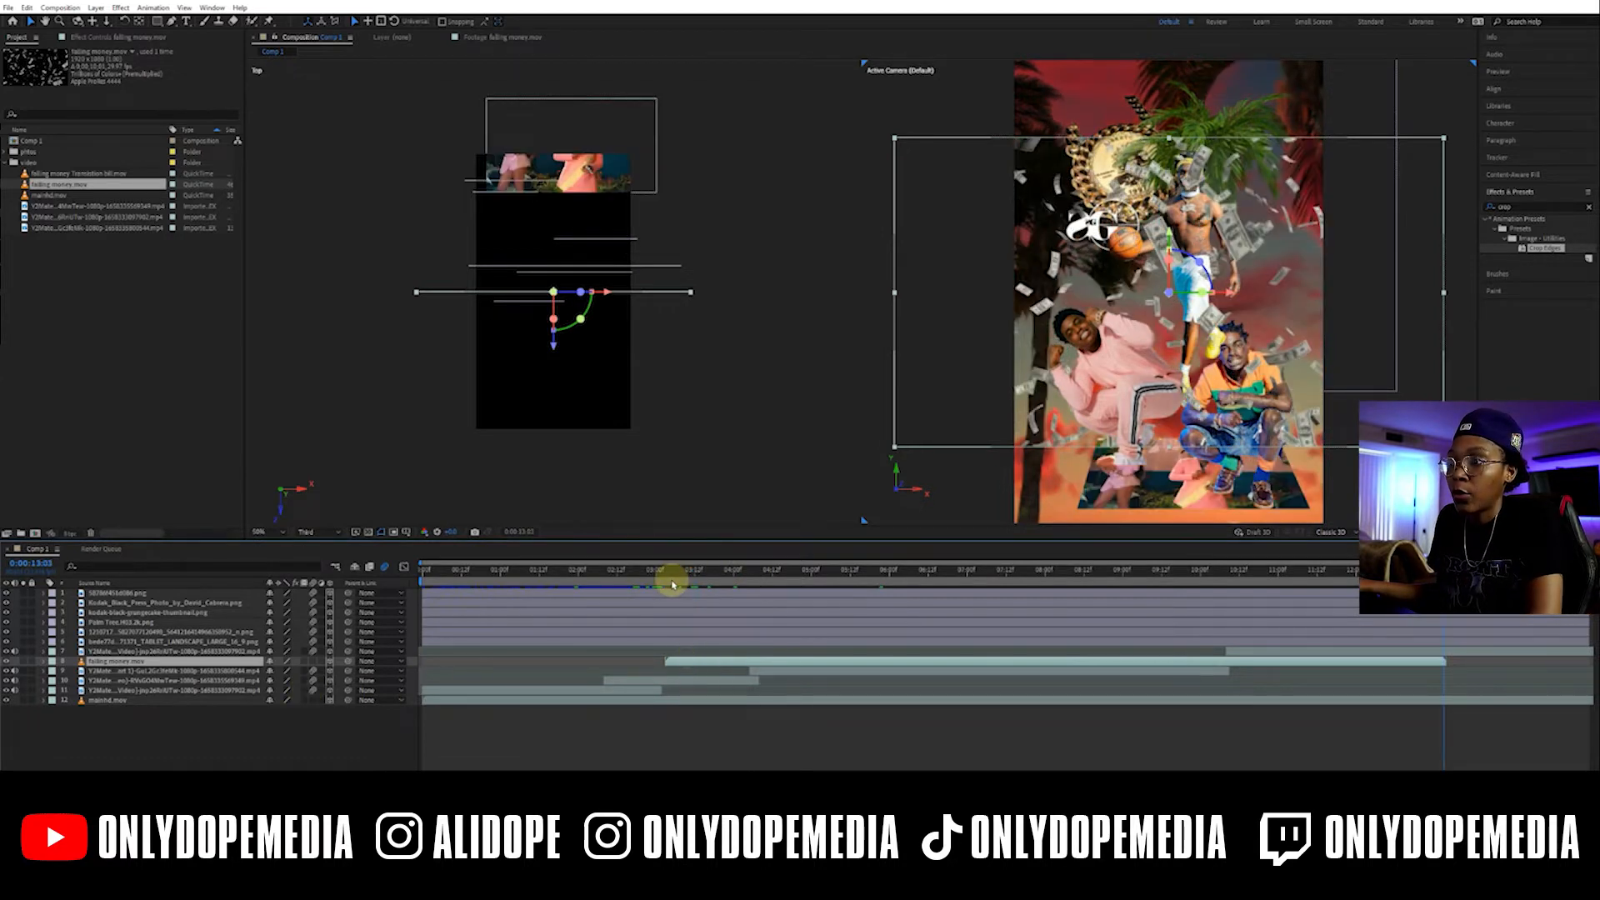
click(668, 573)
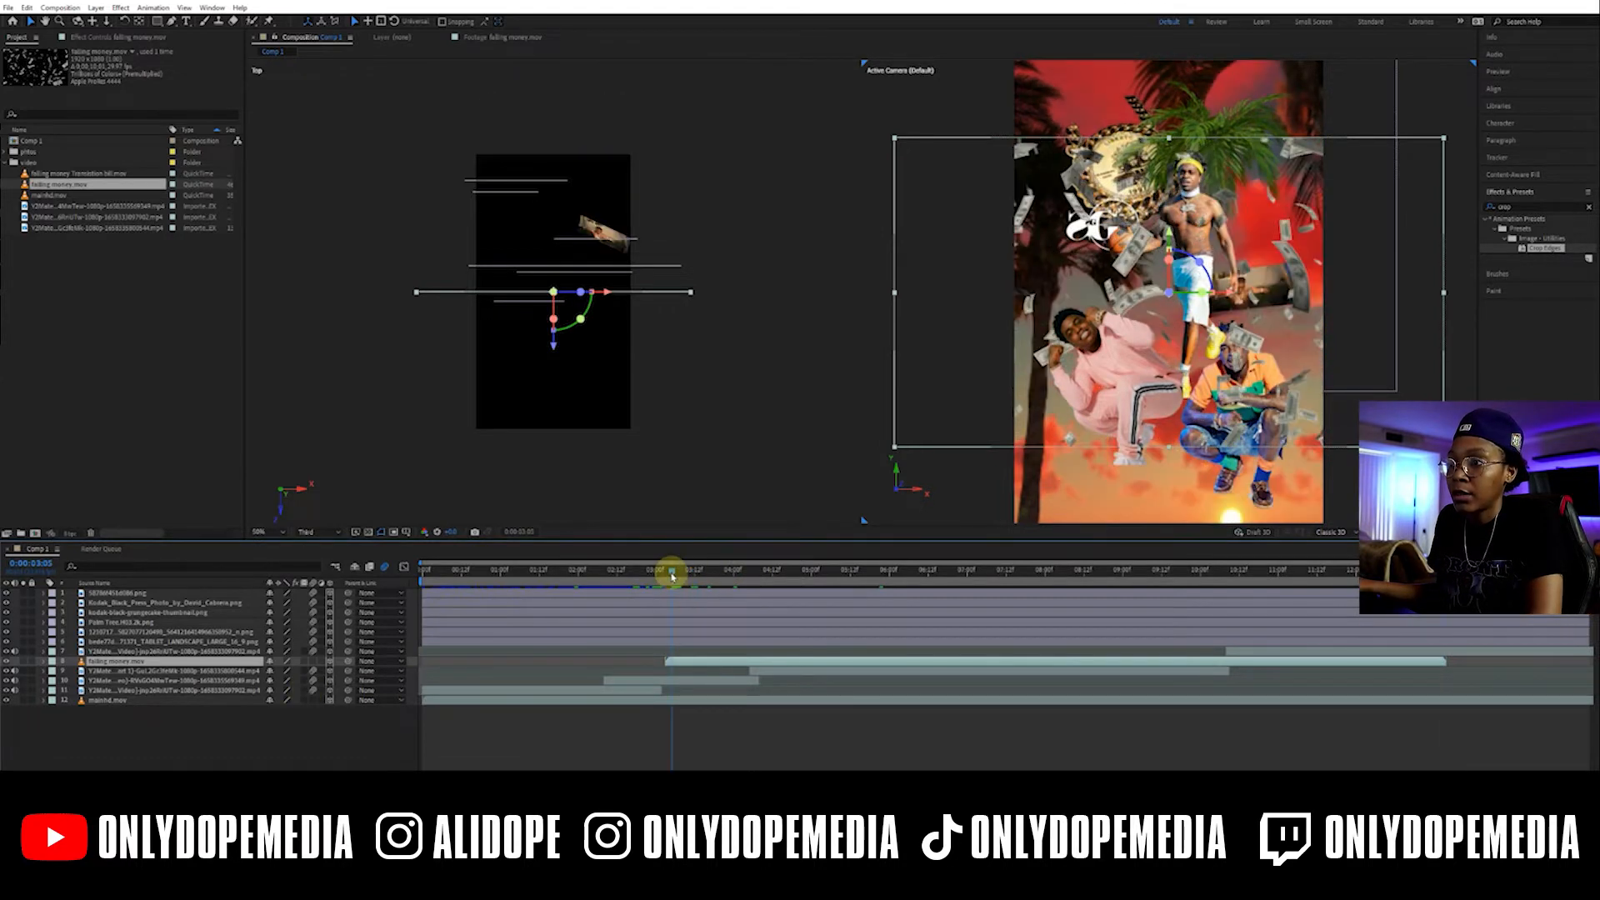
Fade in the falling money.mov layer with opacity keyframes from 0% at its start to 100% at 0:00:03:23
click(43, 663)
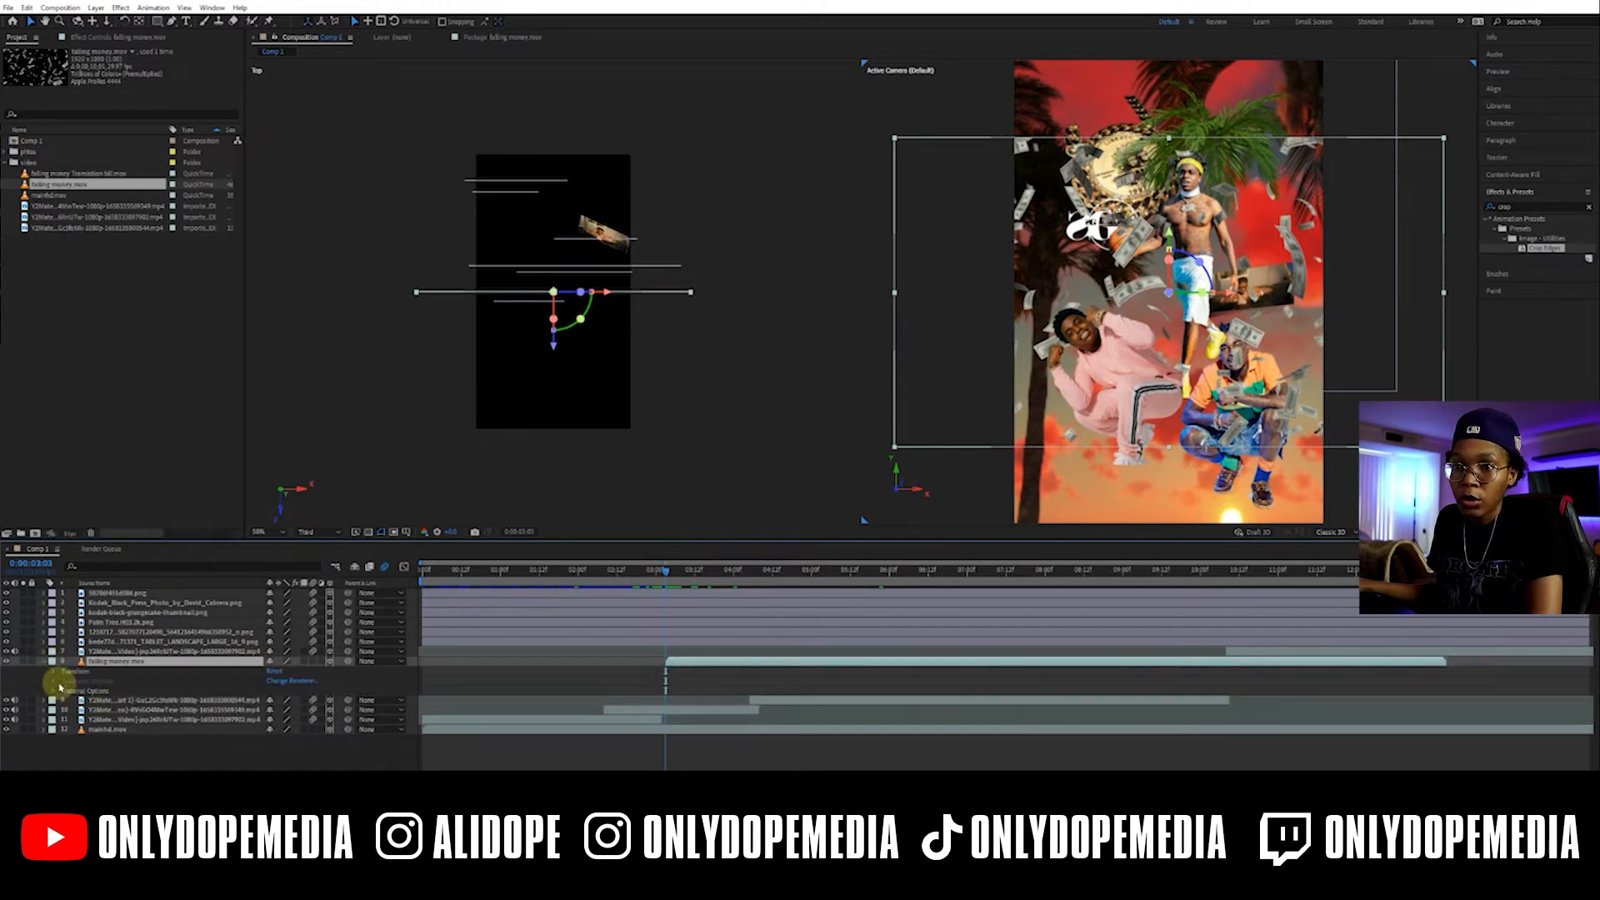
click(53, 672)
click(277, 750)
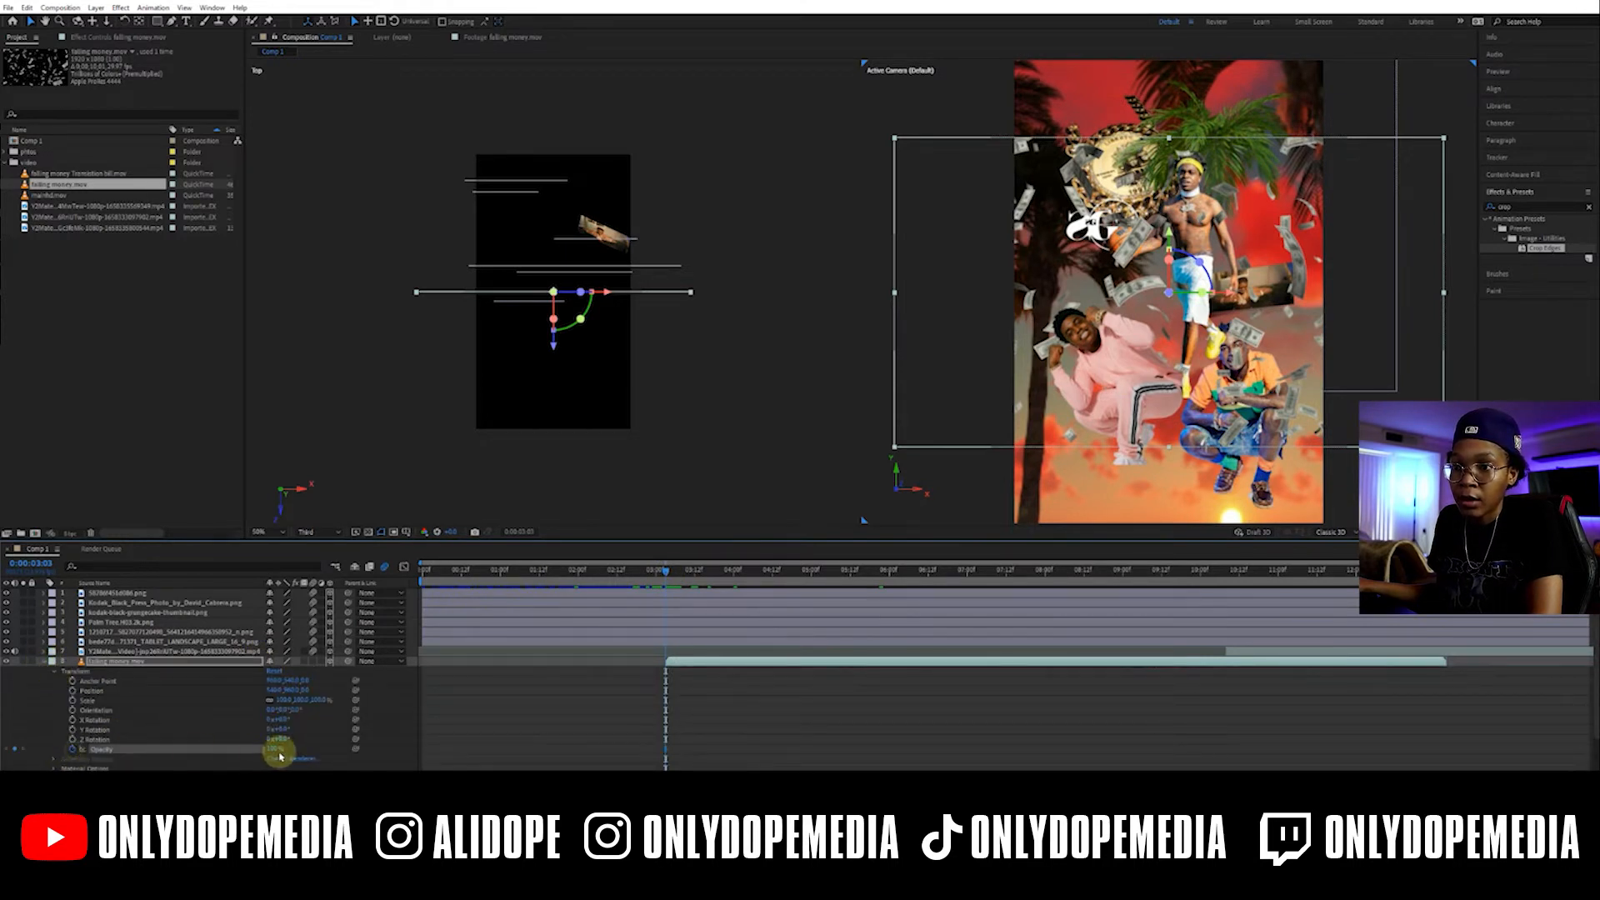
click(279, 750)
key(Return)
drag(691, 571, 730, 572)
click(270, 749)
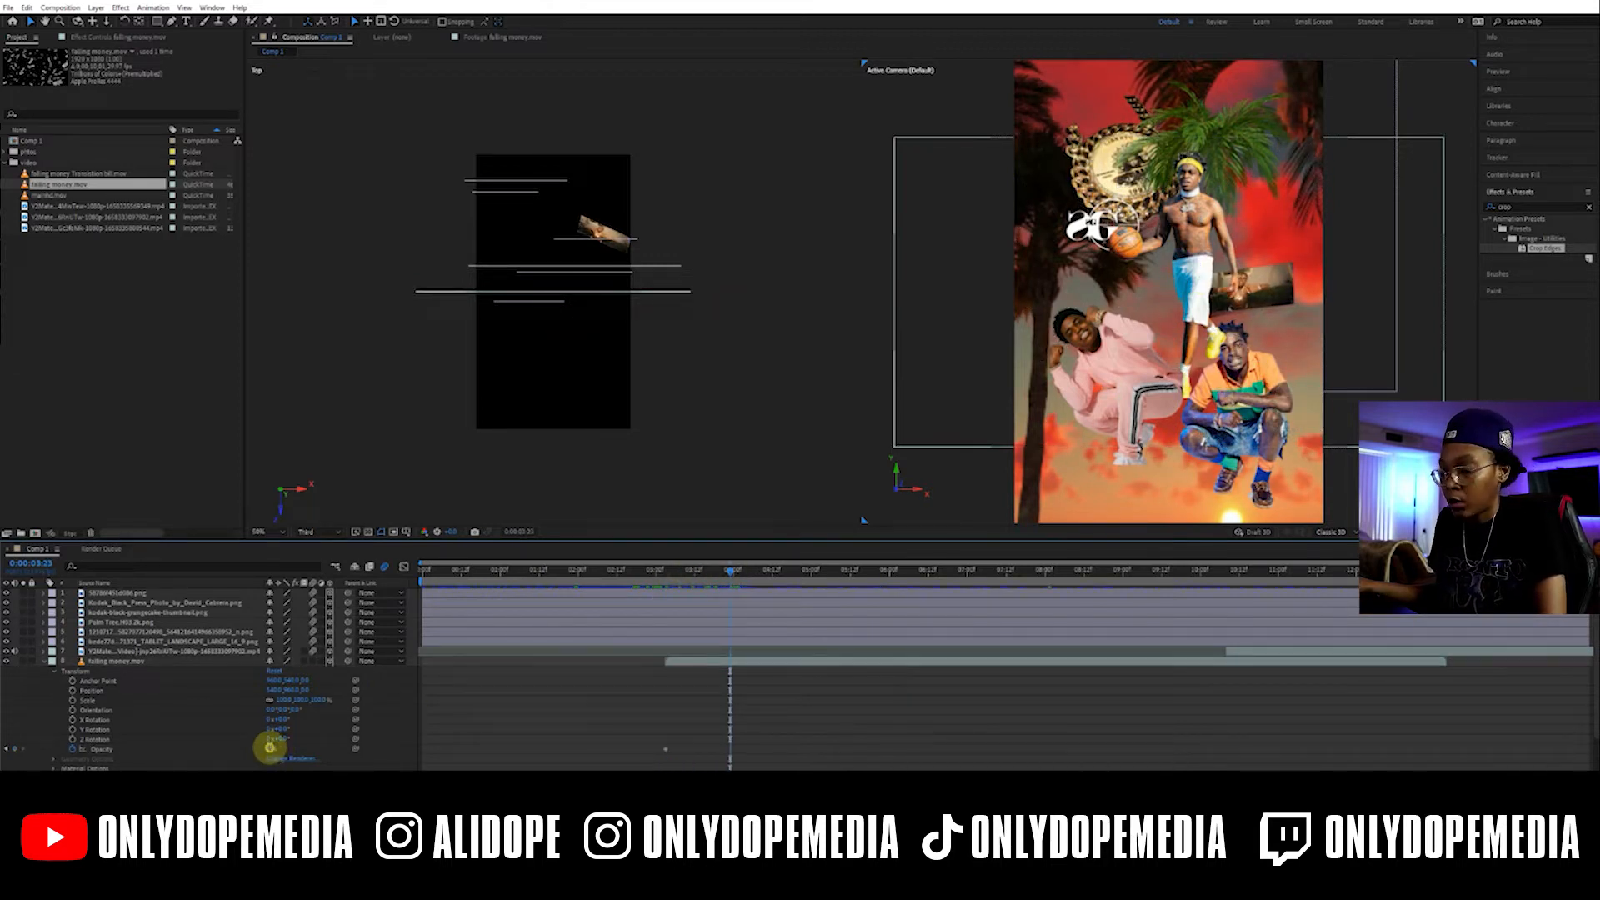
text(100)
key(Return)
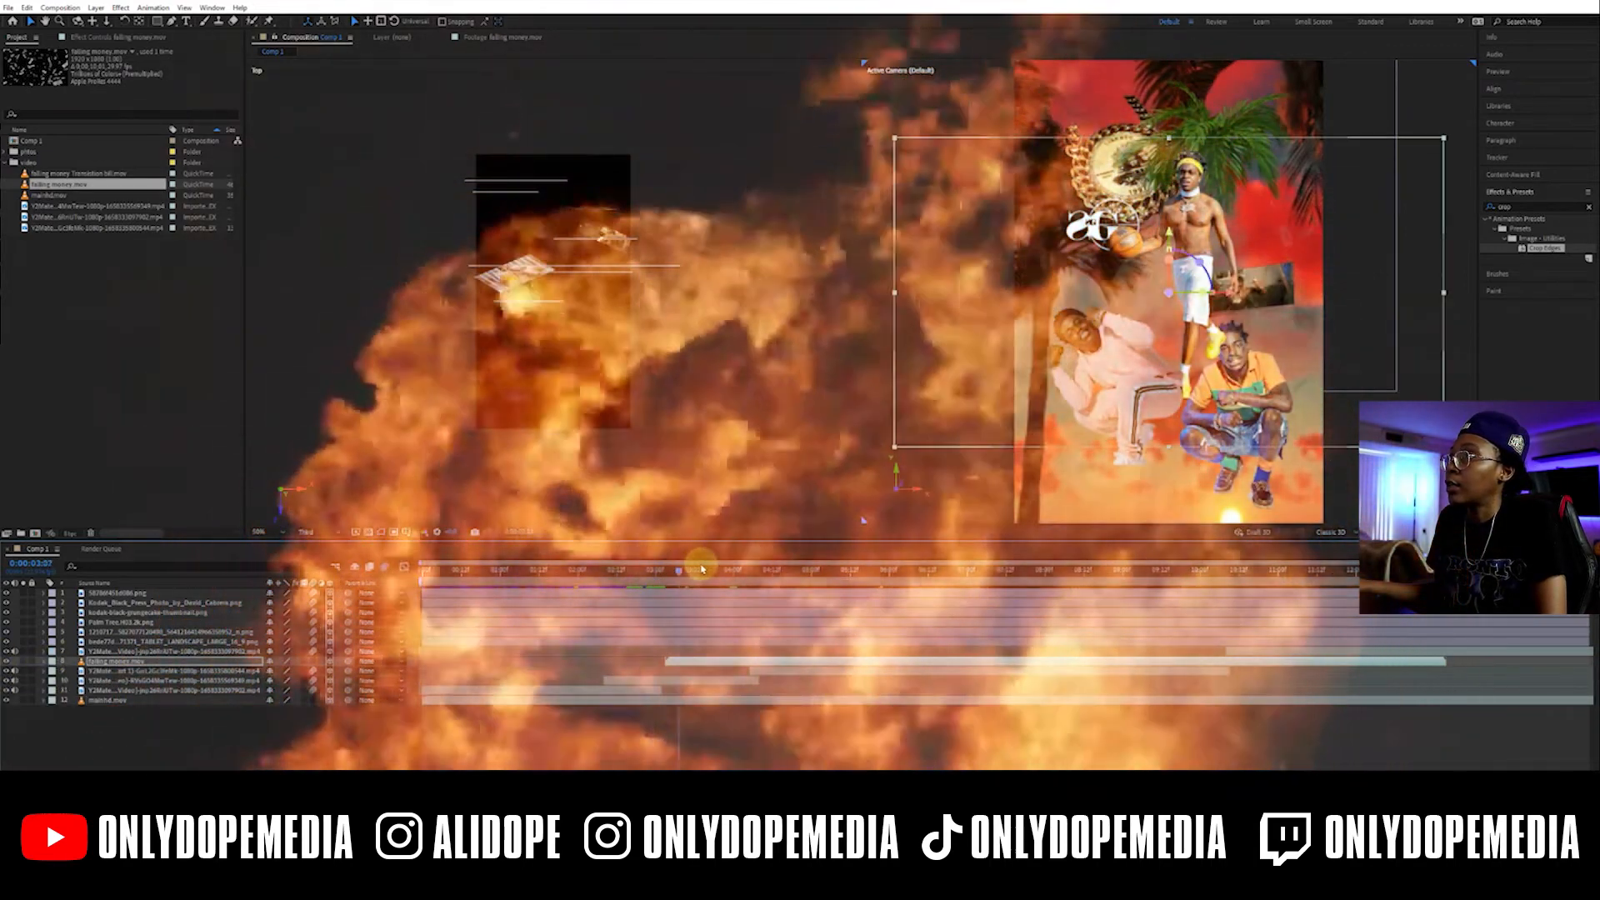
At 0:00:06:08, shrink and tilt the falling money.mov layer, placing it far back in depth around the pink-outfit cutout
drag(703, 570, 916, 572)
drag(897, 293, 944, 293)
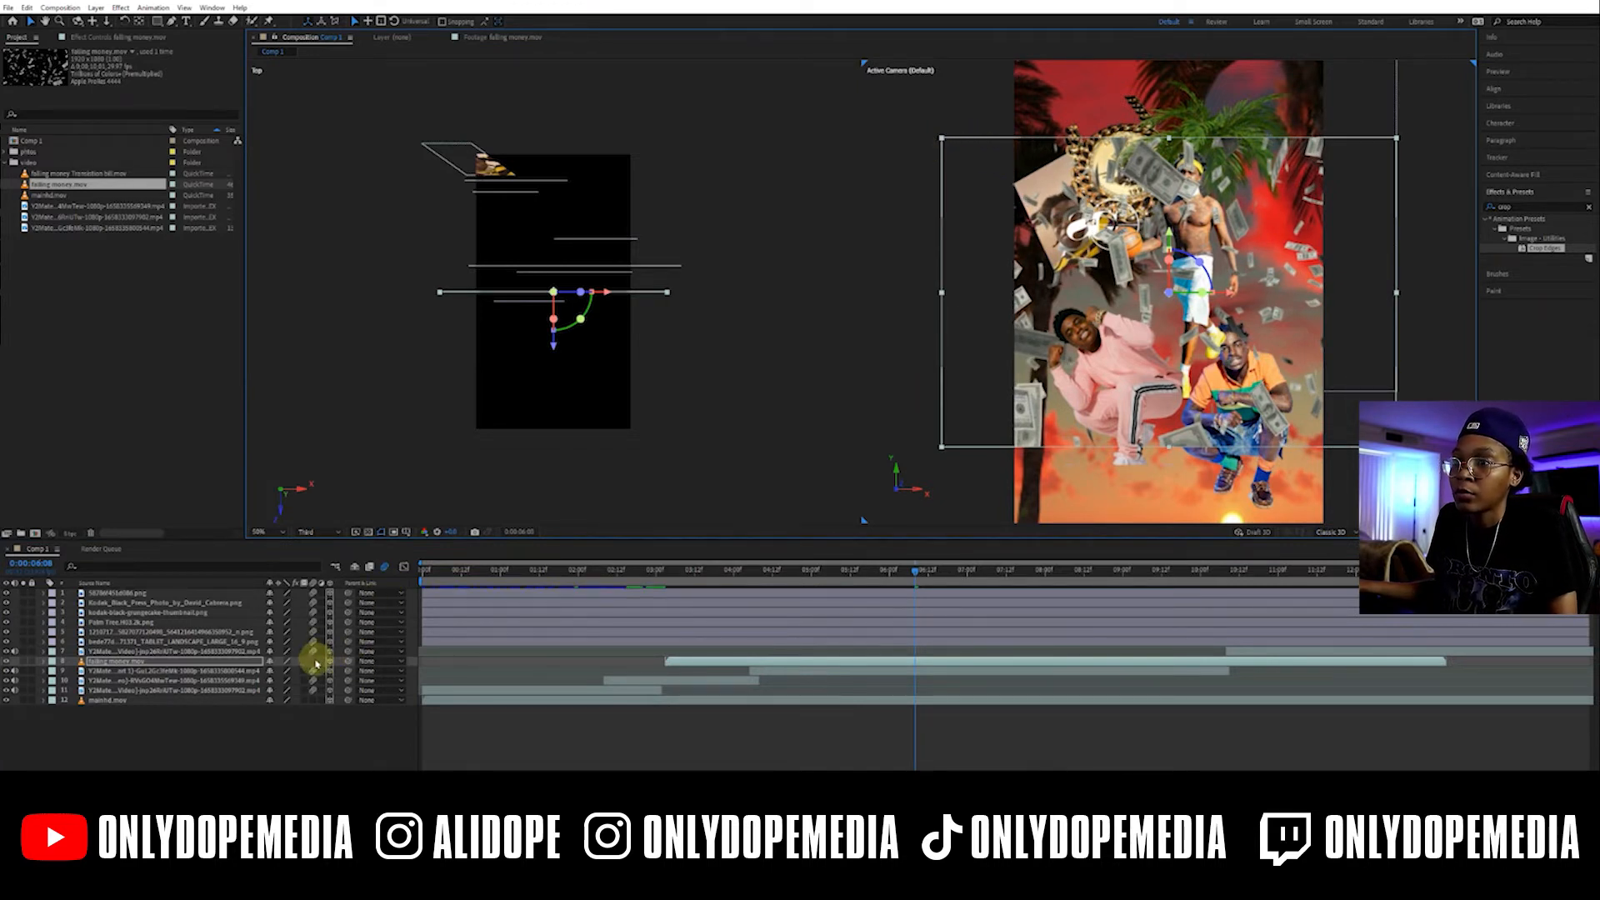
drag(553, 327, 572, 216)
drag(1250, 249, 1165, 362)
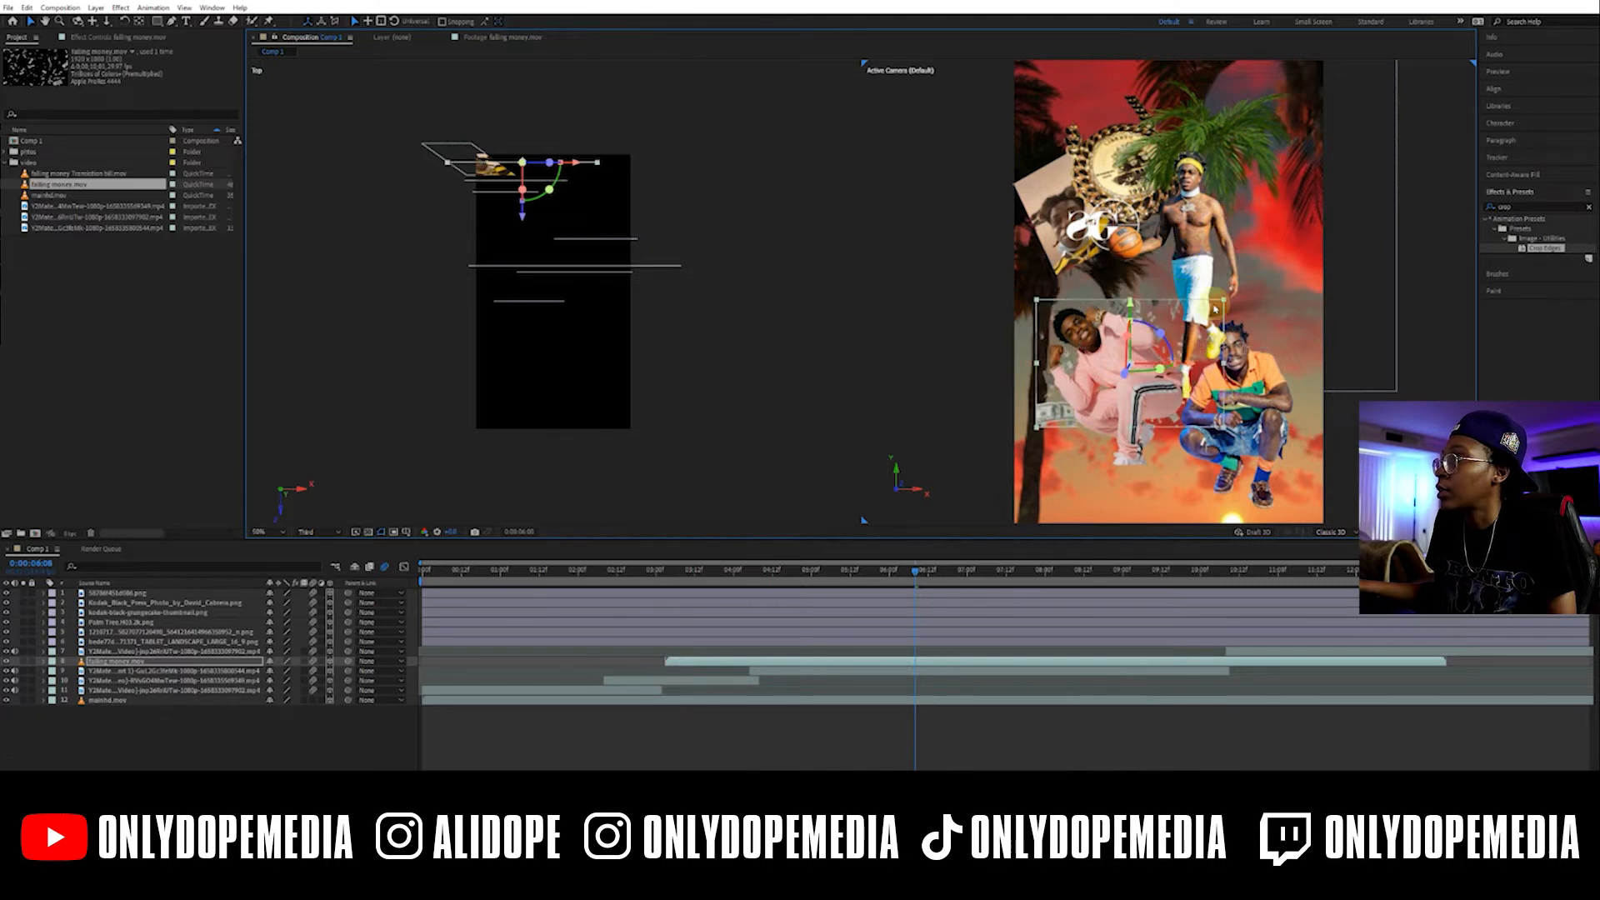
drag(1223, 299, 1260, 275)
drag(1163, 320, 1230, 285)
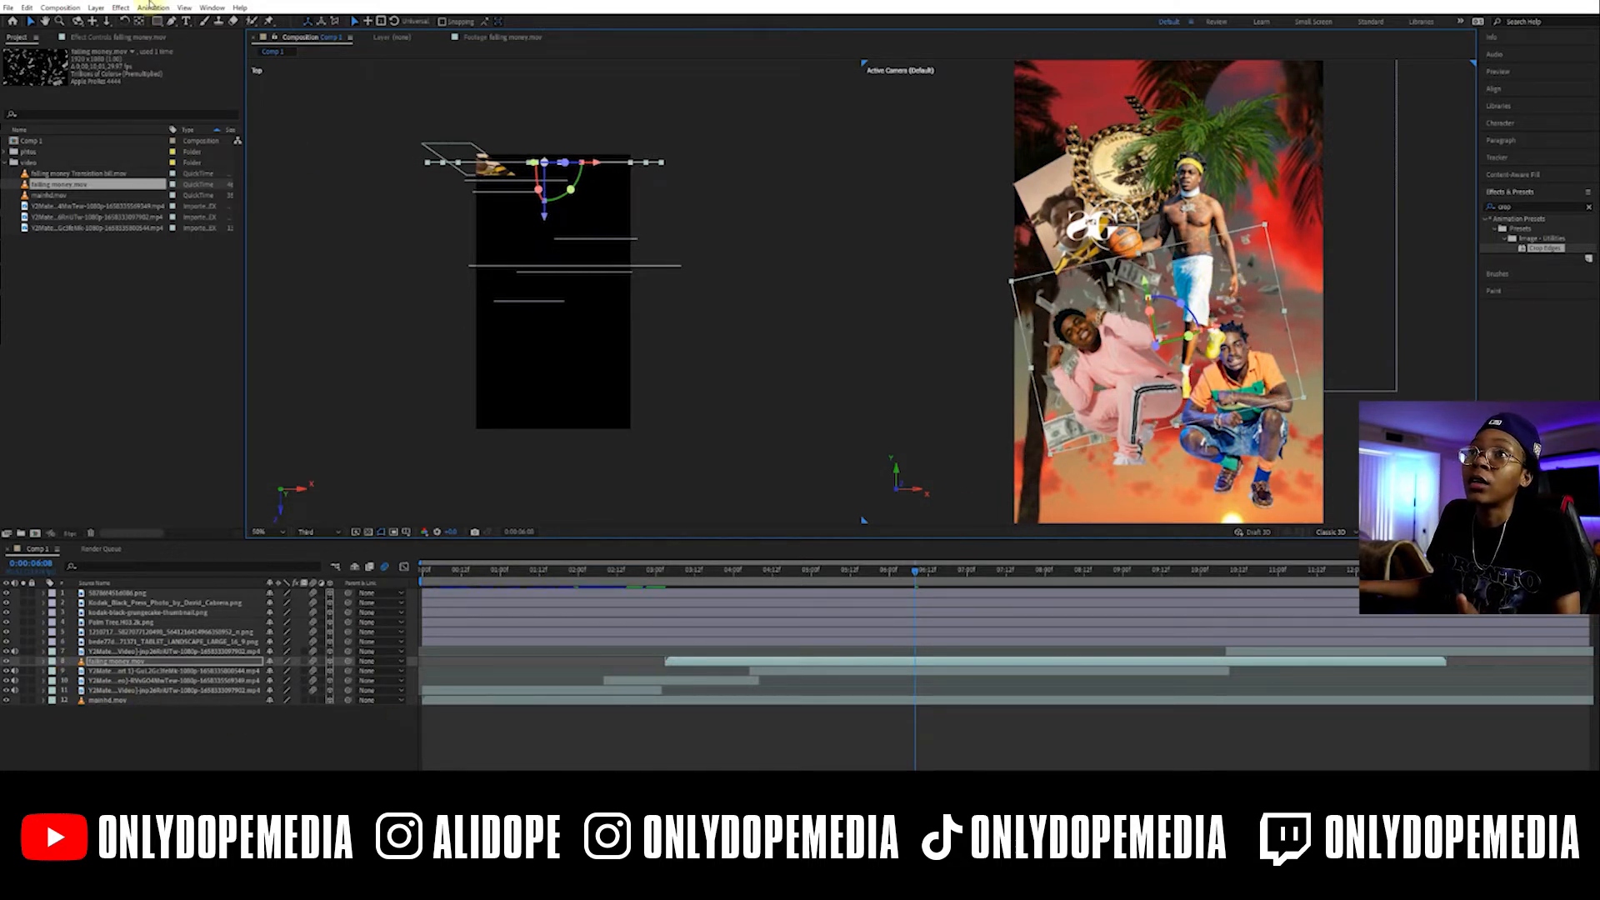
Draw a large elliptical mask around the falling money.mov layer's content and feather its edges
drag(158, 23, 230, 38)
mouse_move(1027, 280)
mouse_down()
mouse_move(1154, 304)
mouse_move(1248, 354)
mouse_move(1282, 410)
mouse_move(1244, 394)
mouse_move(1270, 406)
mouse_up()
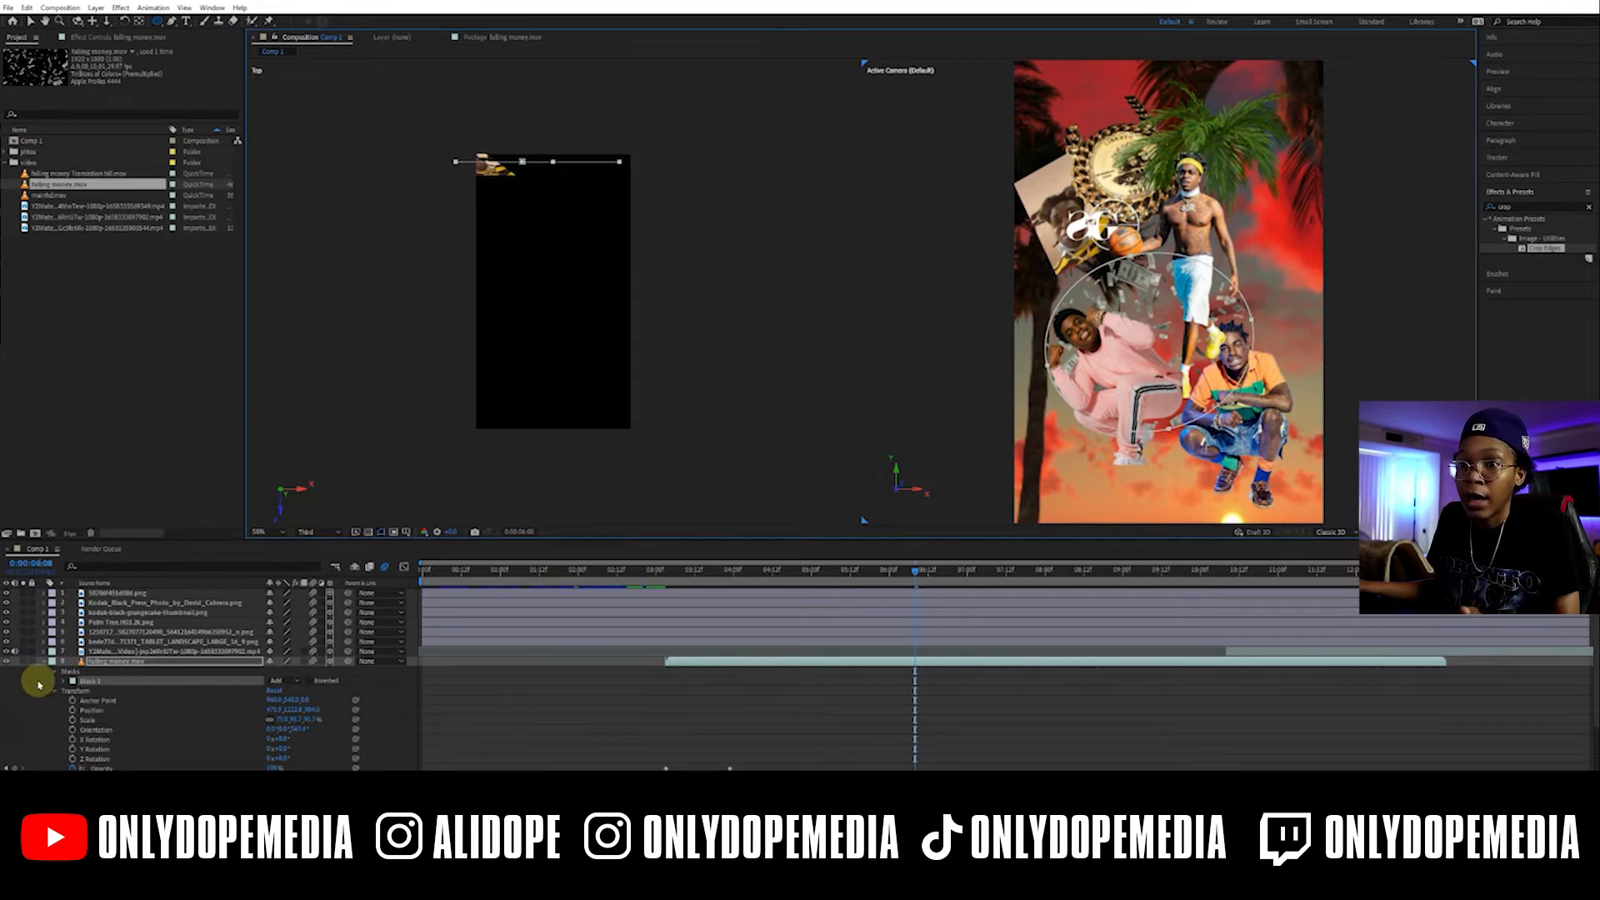
scroll(193, 731, down, 3)
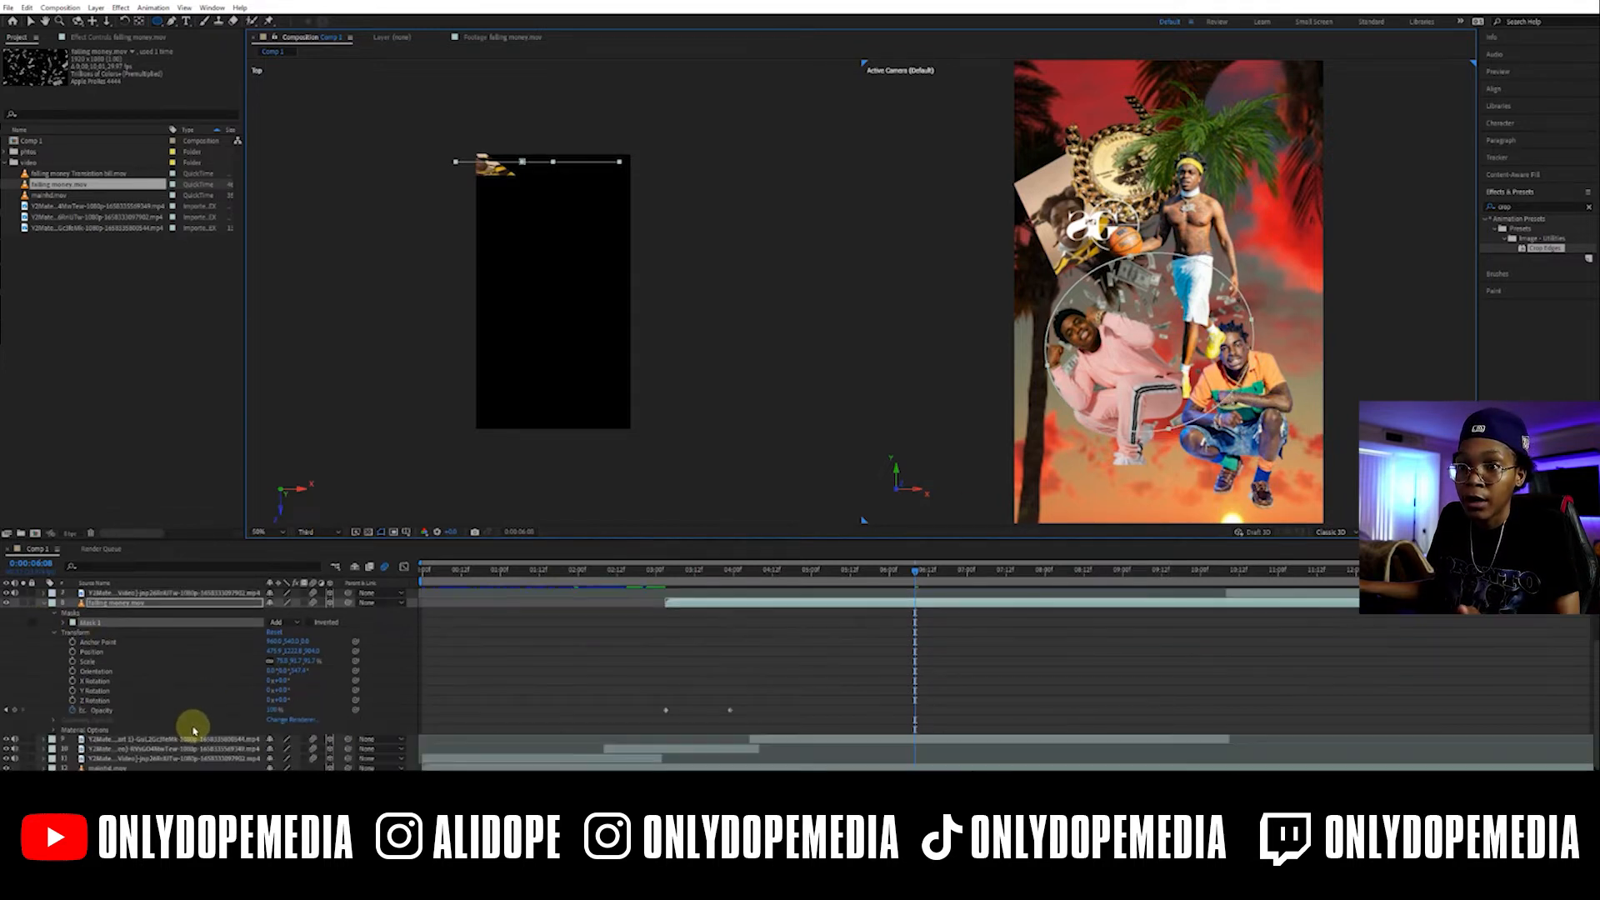
click(54, 634)
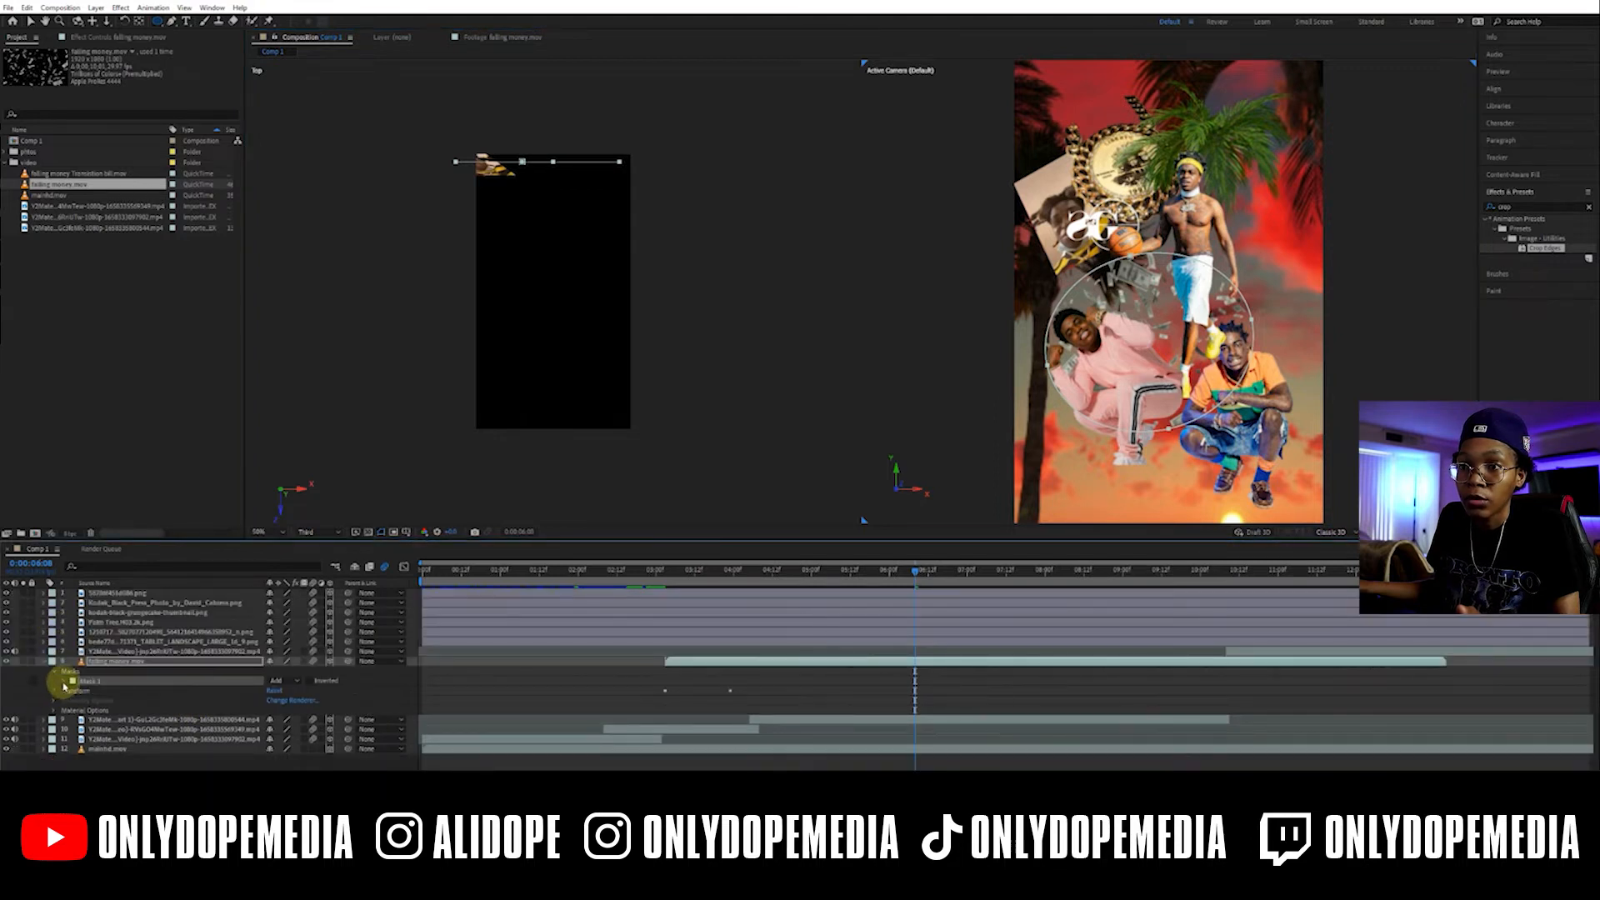
click(66, 683)
drag(291, 701, 311, 695)
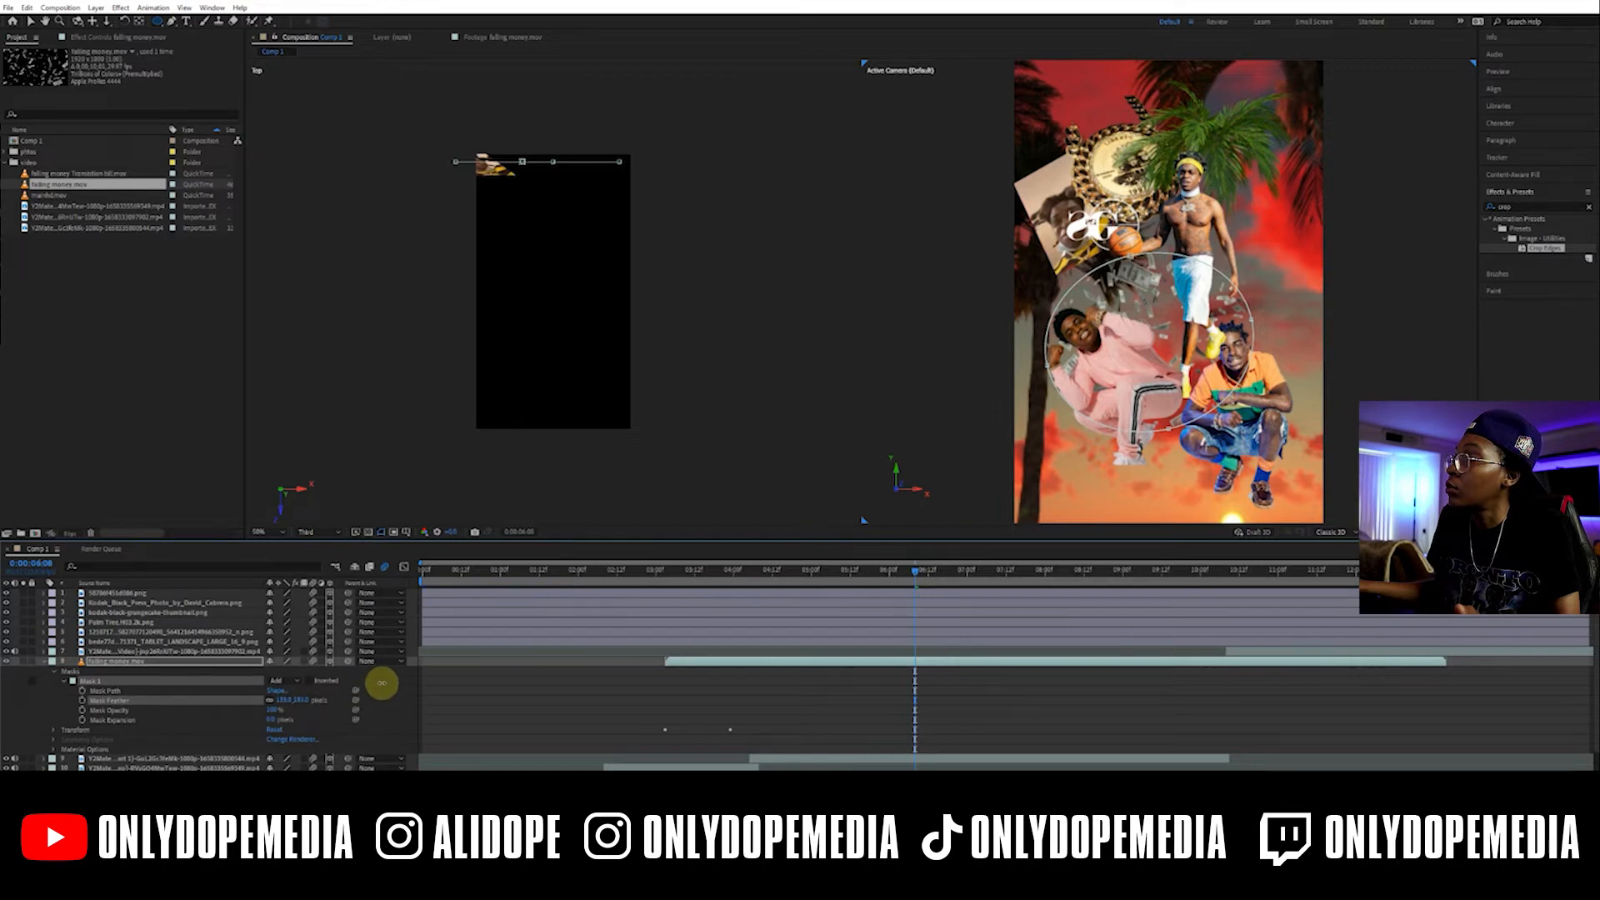
click(830, 687)
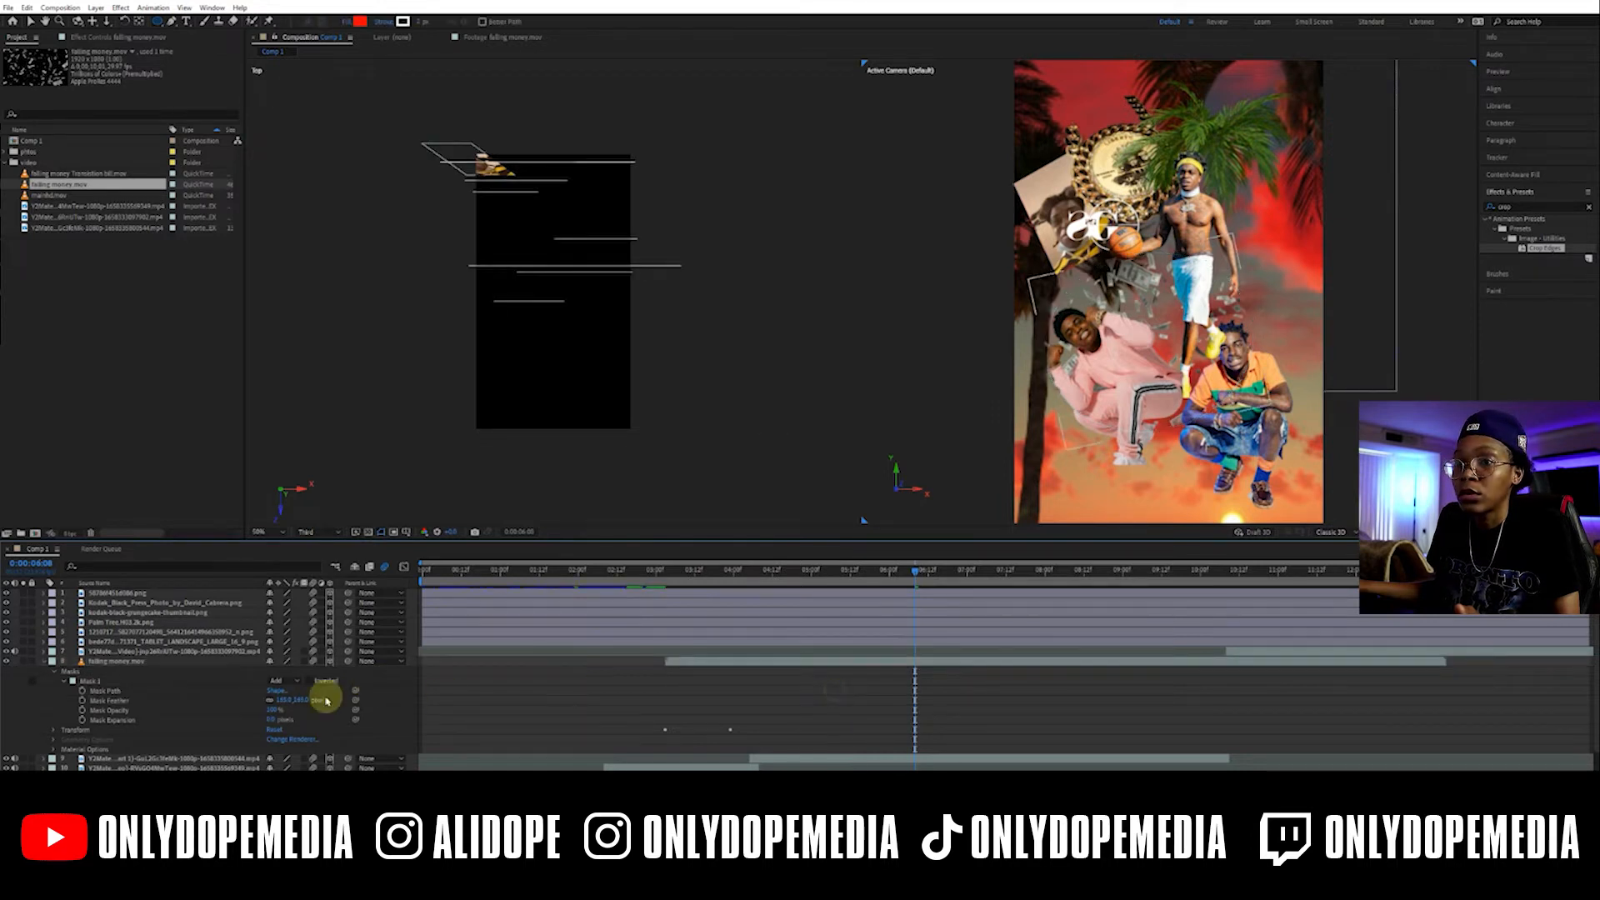
click(43, 662)
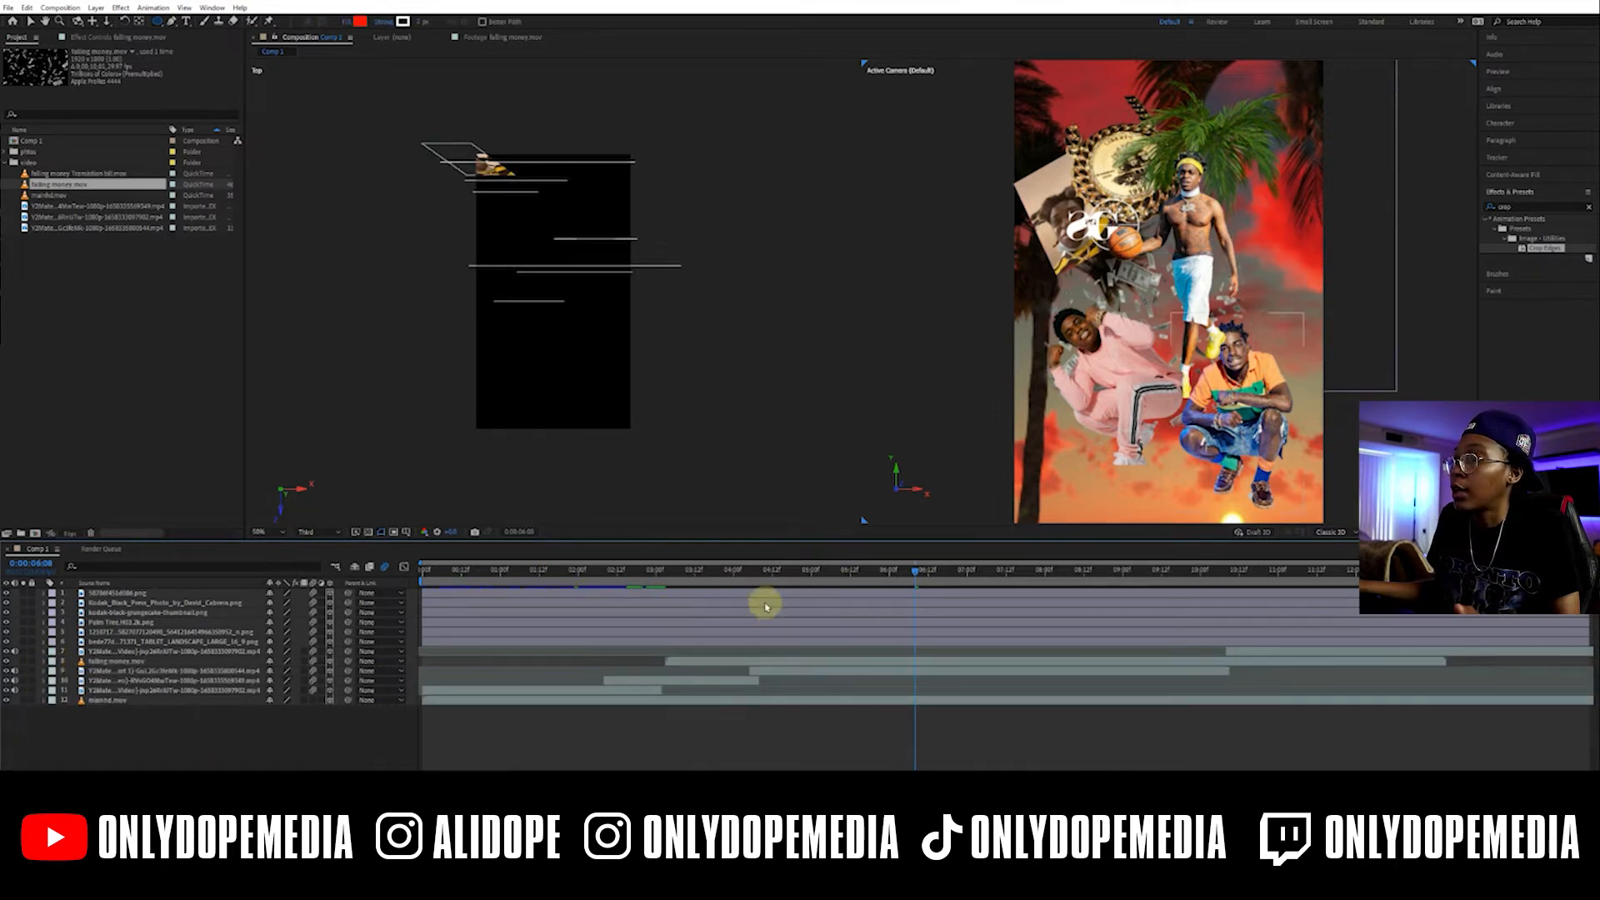
Split the falling money.mov layer at 0:00:06:00
drag(669, 579, 889, 604)
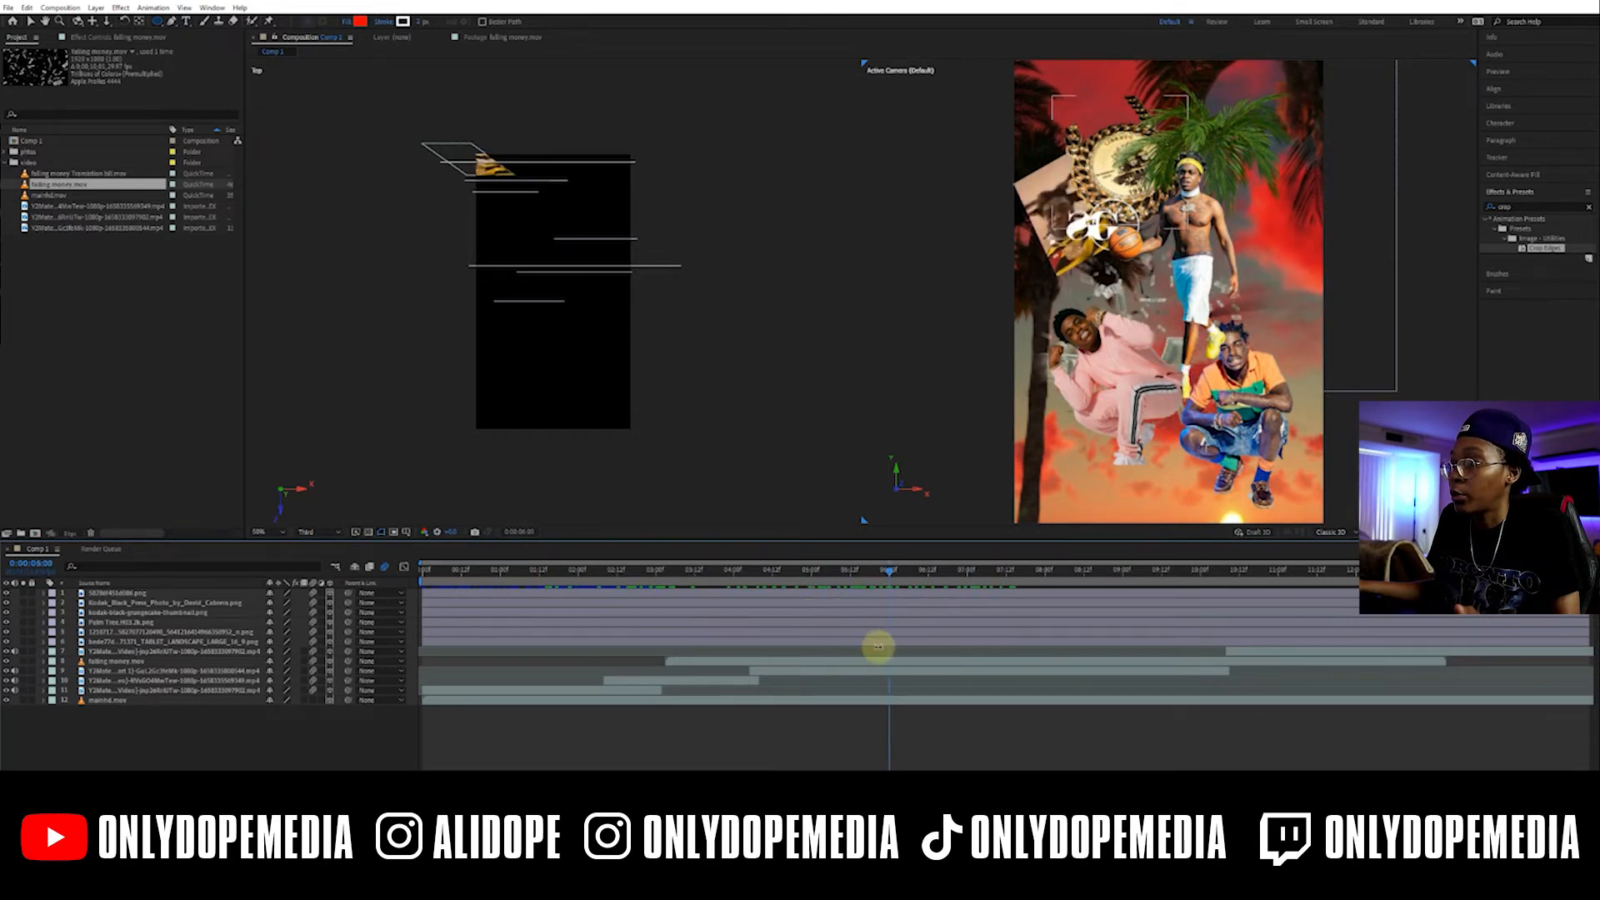
click(876, 663)
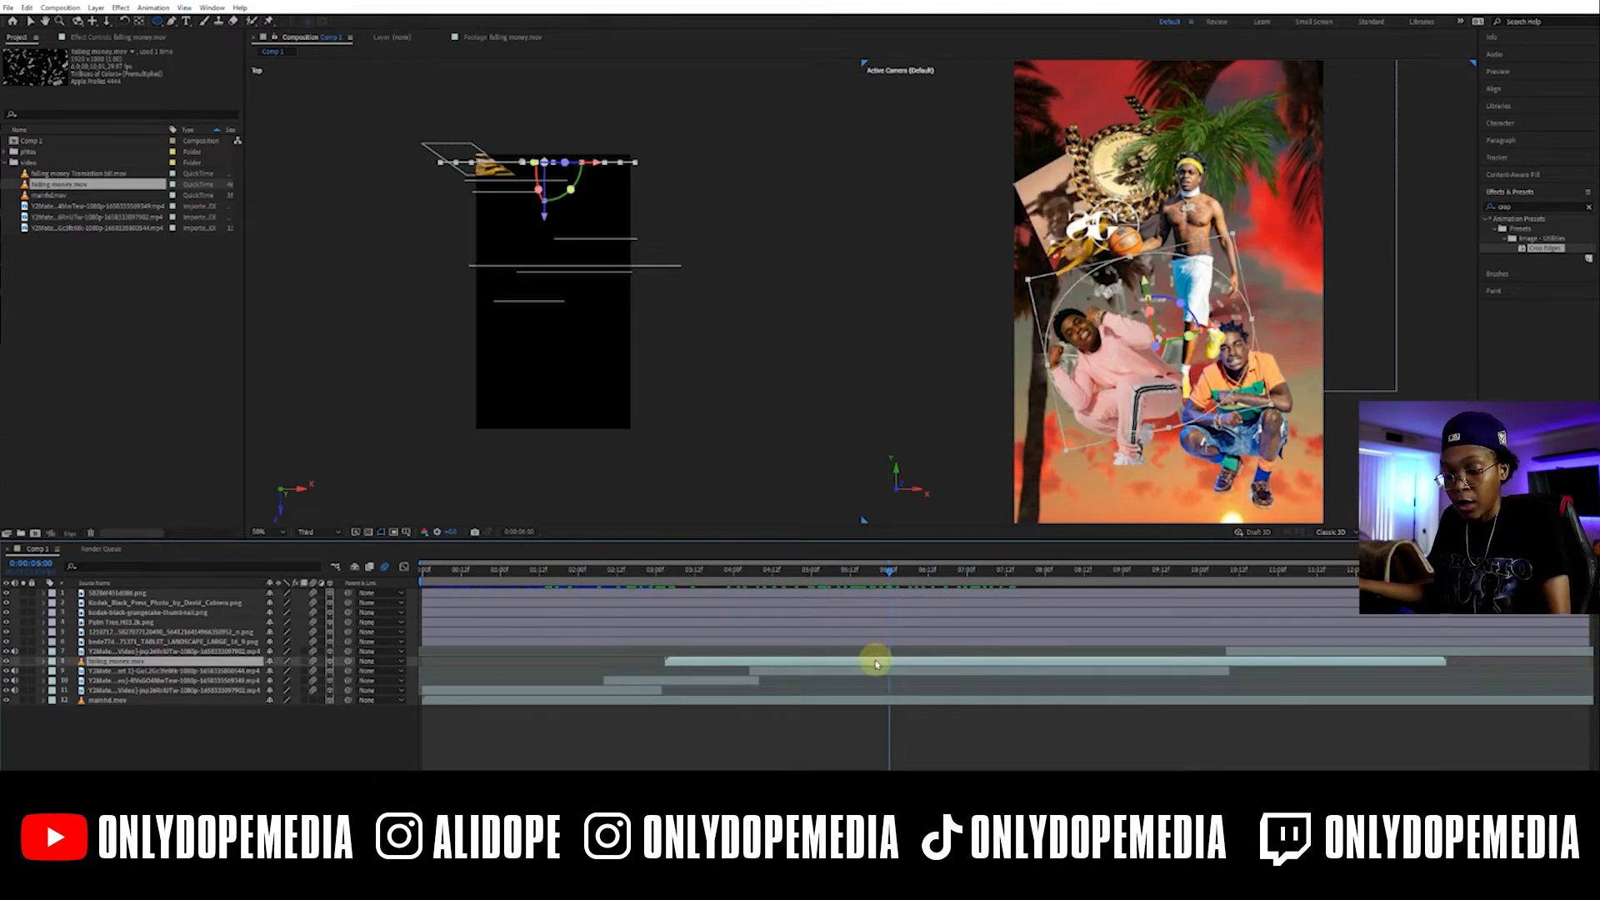
key(ctrl+shift+d)
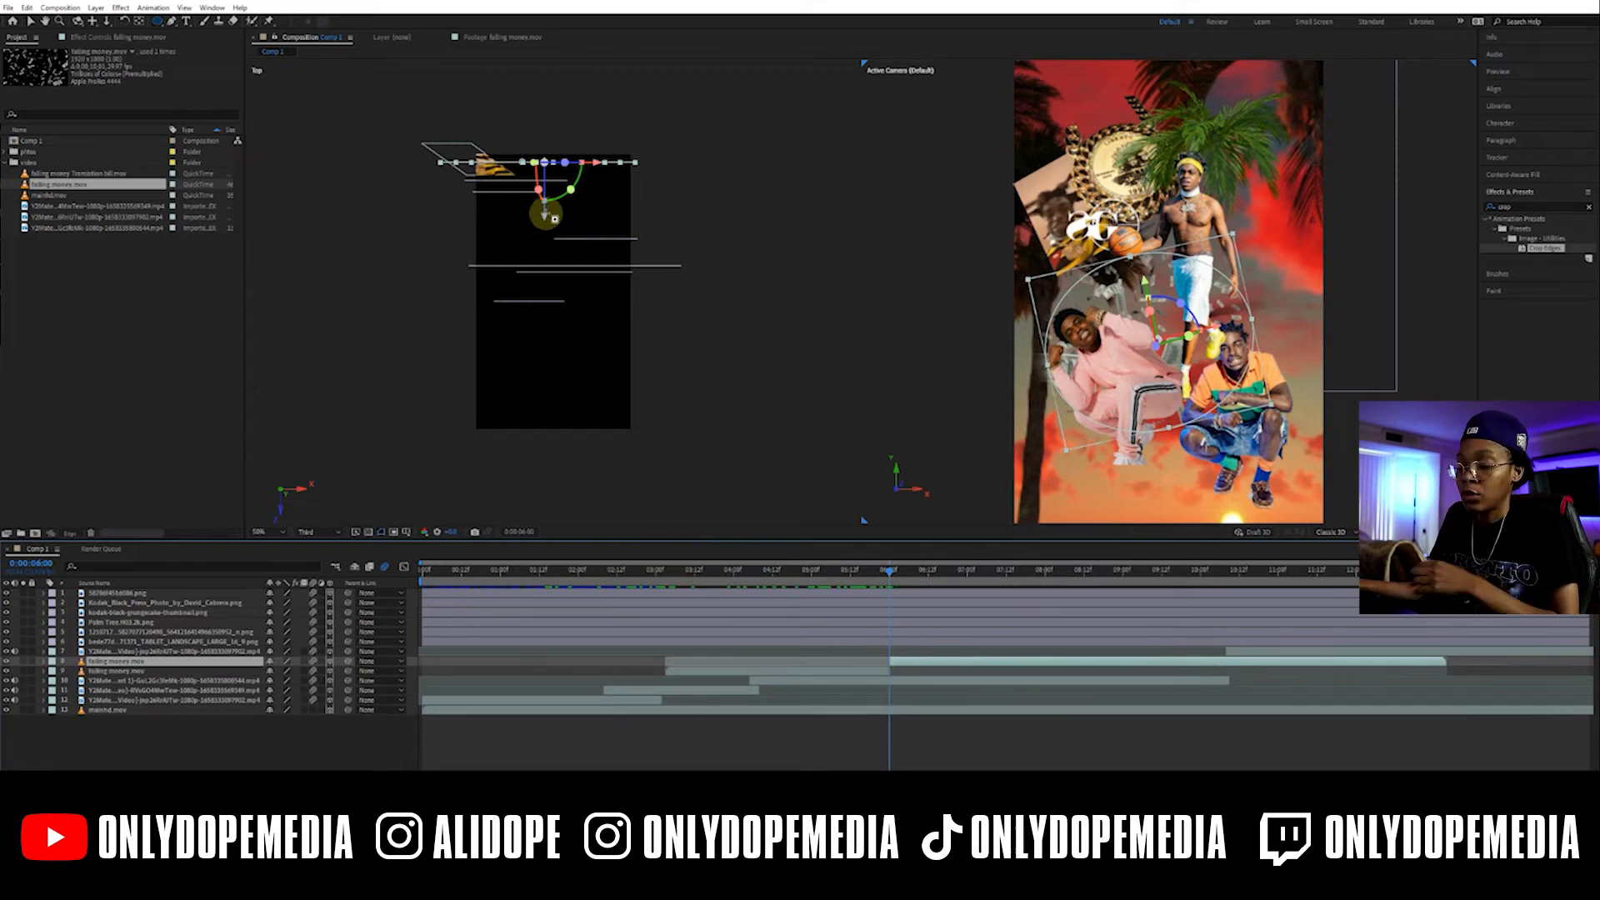
Reposition the second falling money.mov segment, bringing it forward in depth and moving it around the standing figure
drag(546, 229, 541, 336)
drag(1120, 310, 1213, 255)
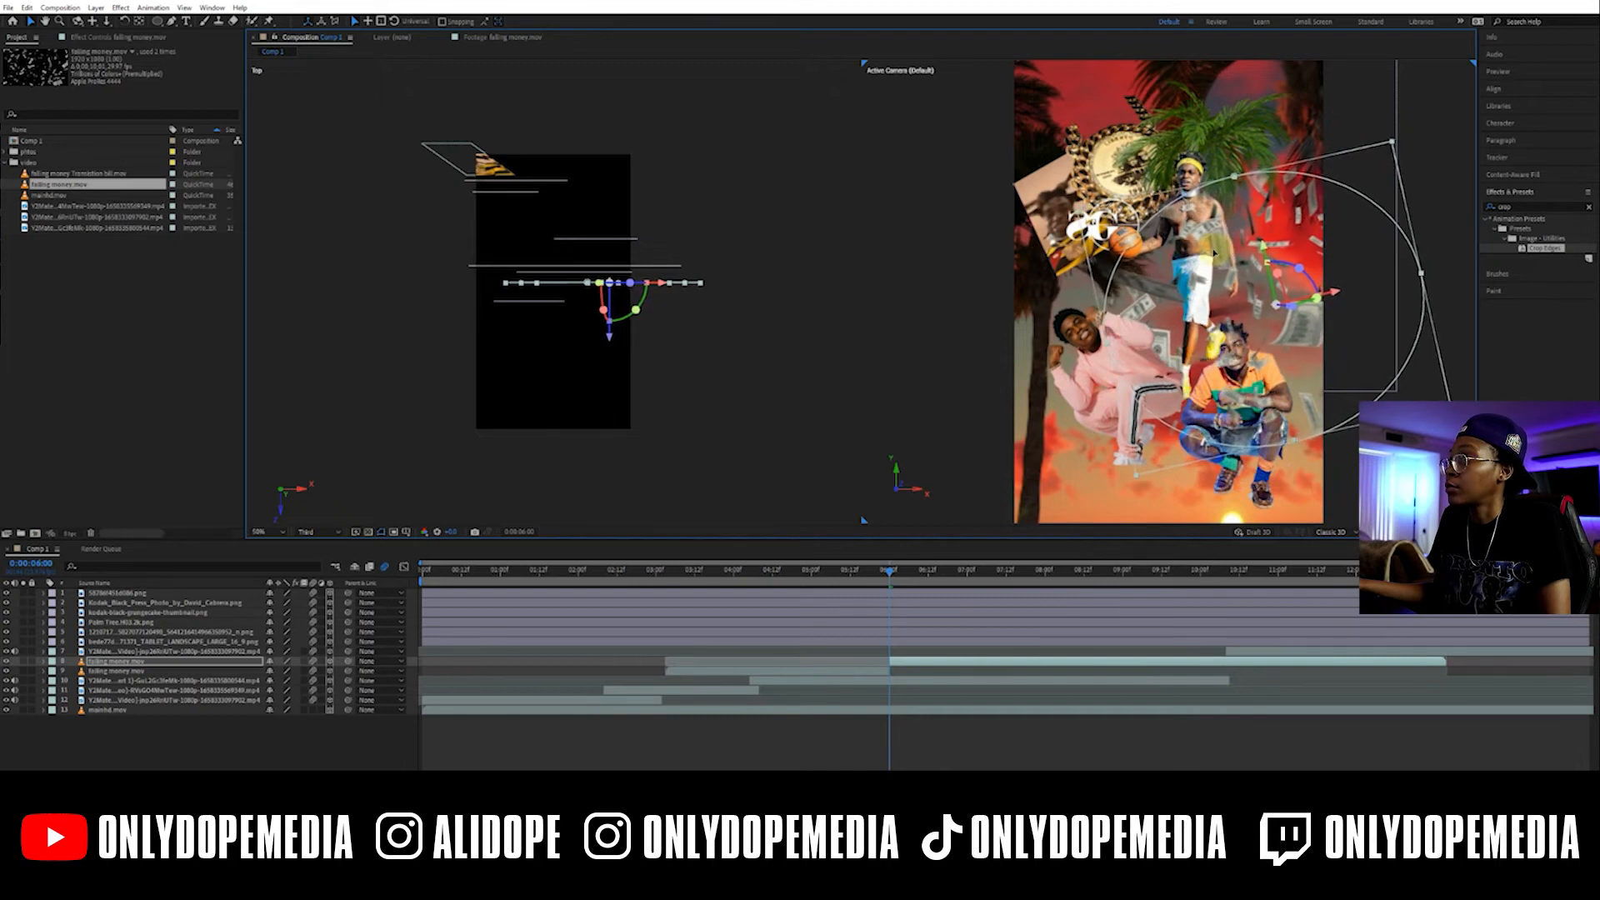
drag(1214, 255, 1117, 271)
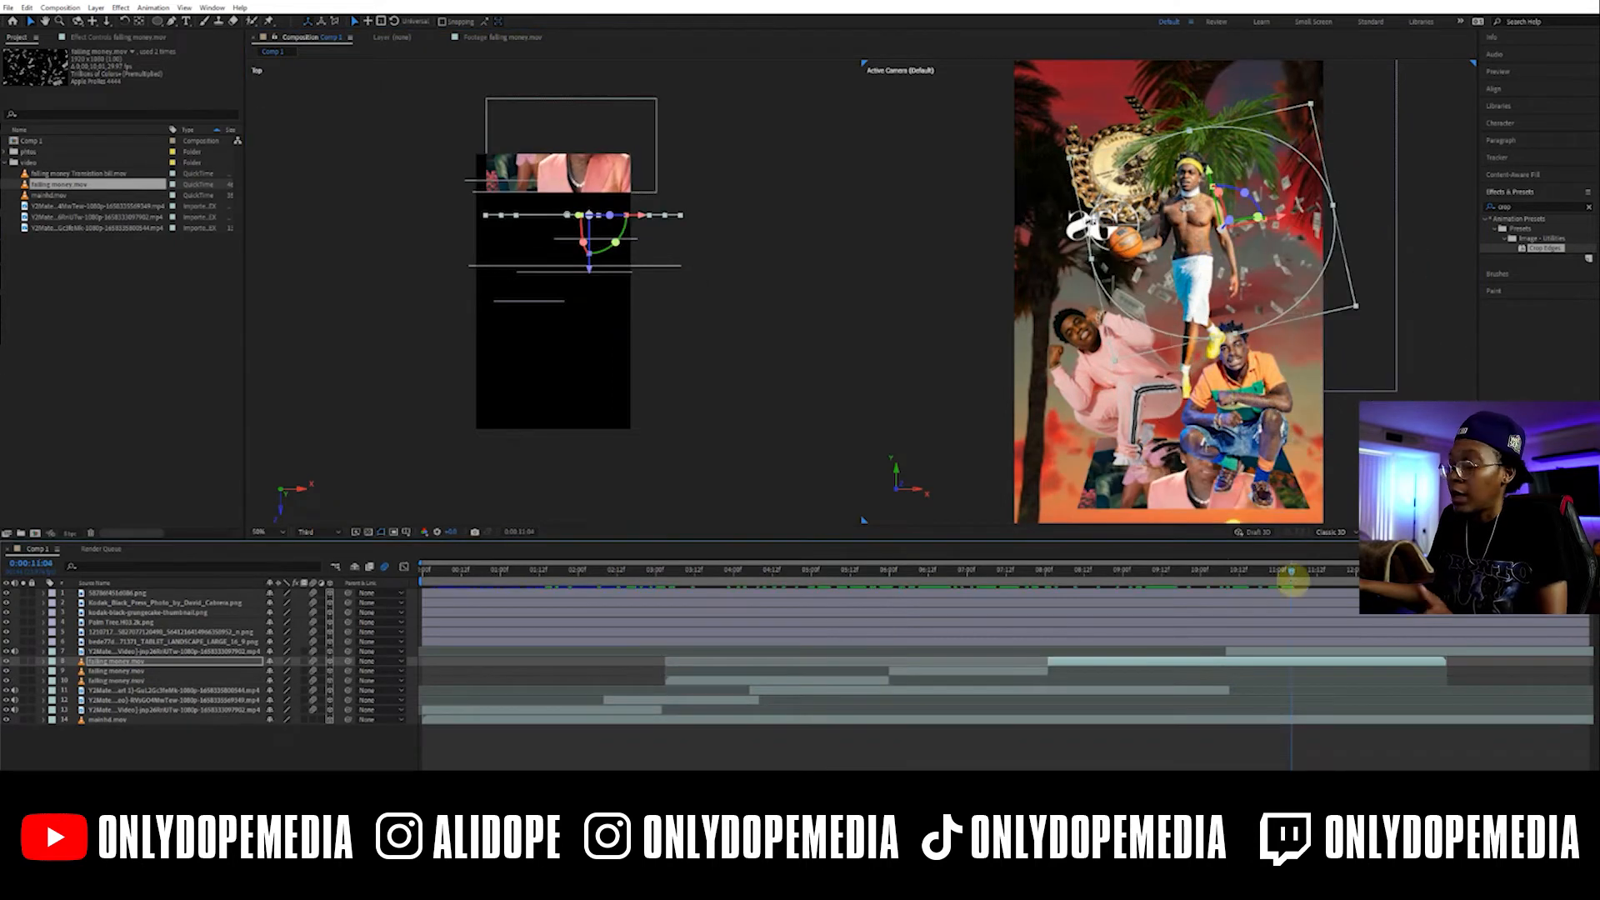
Fade the last falling money.mov segment to 0% opacity between 0:00:11:04 and 0:00:12:12, and trim its end there
click(43, 662)
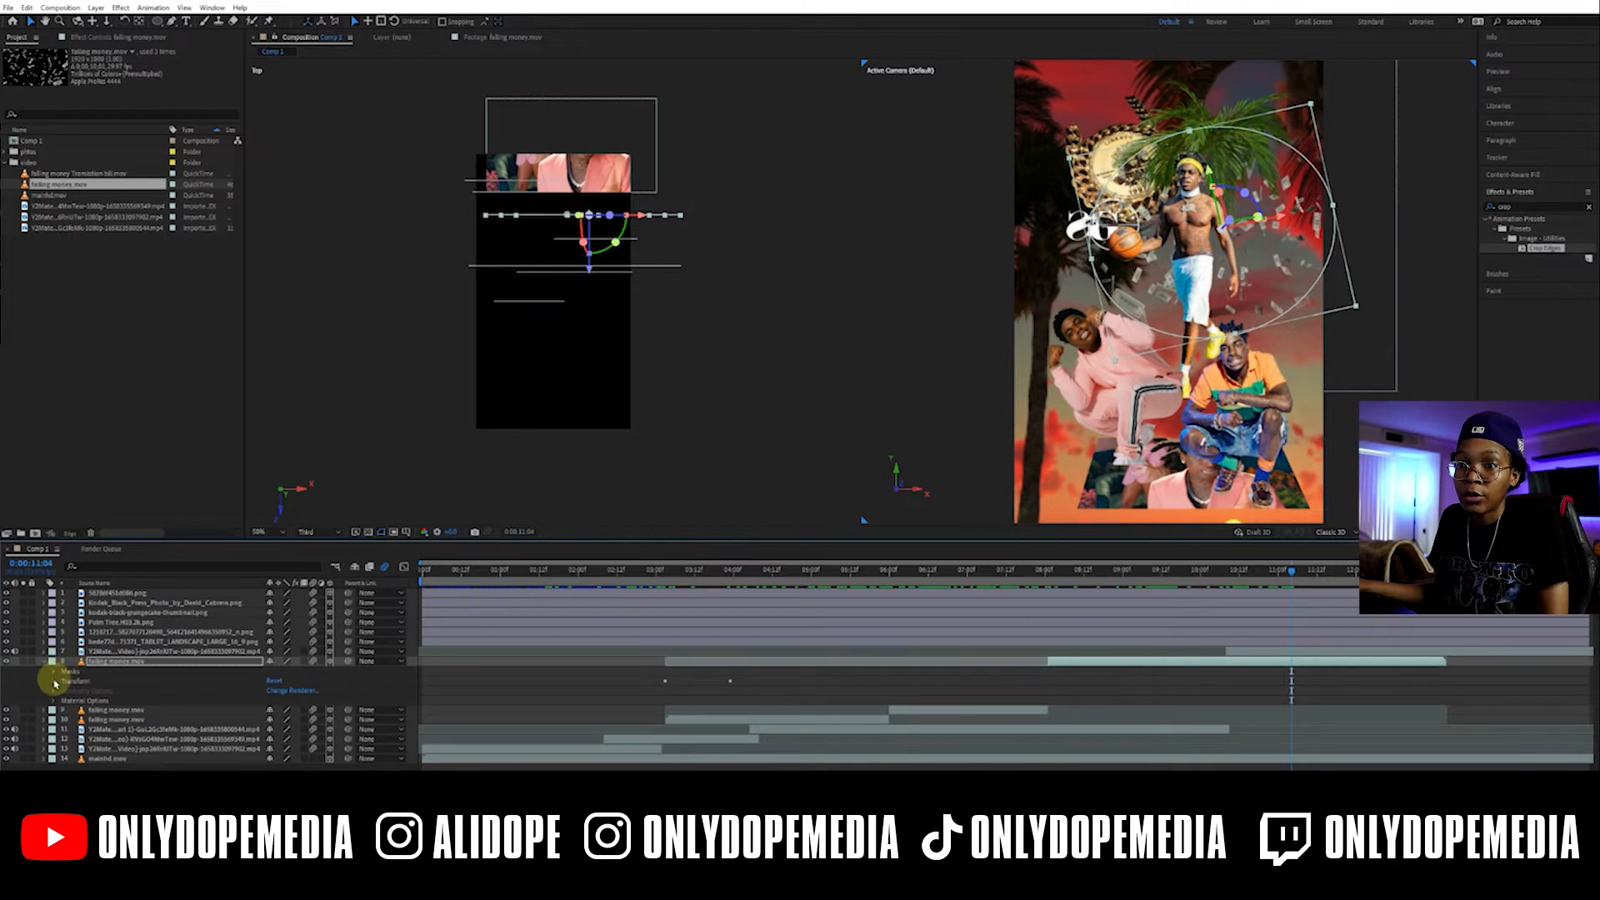
click(54, 682)
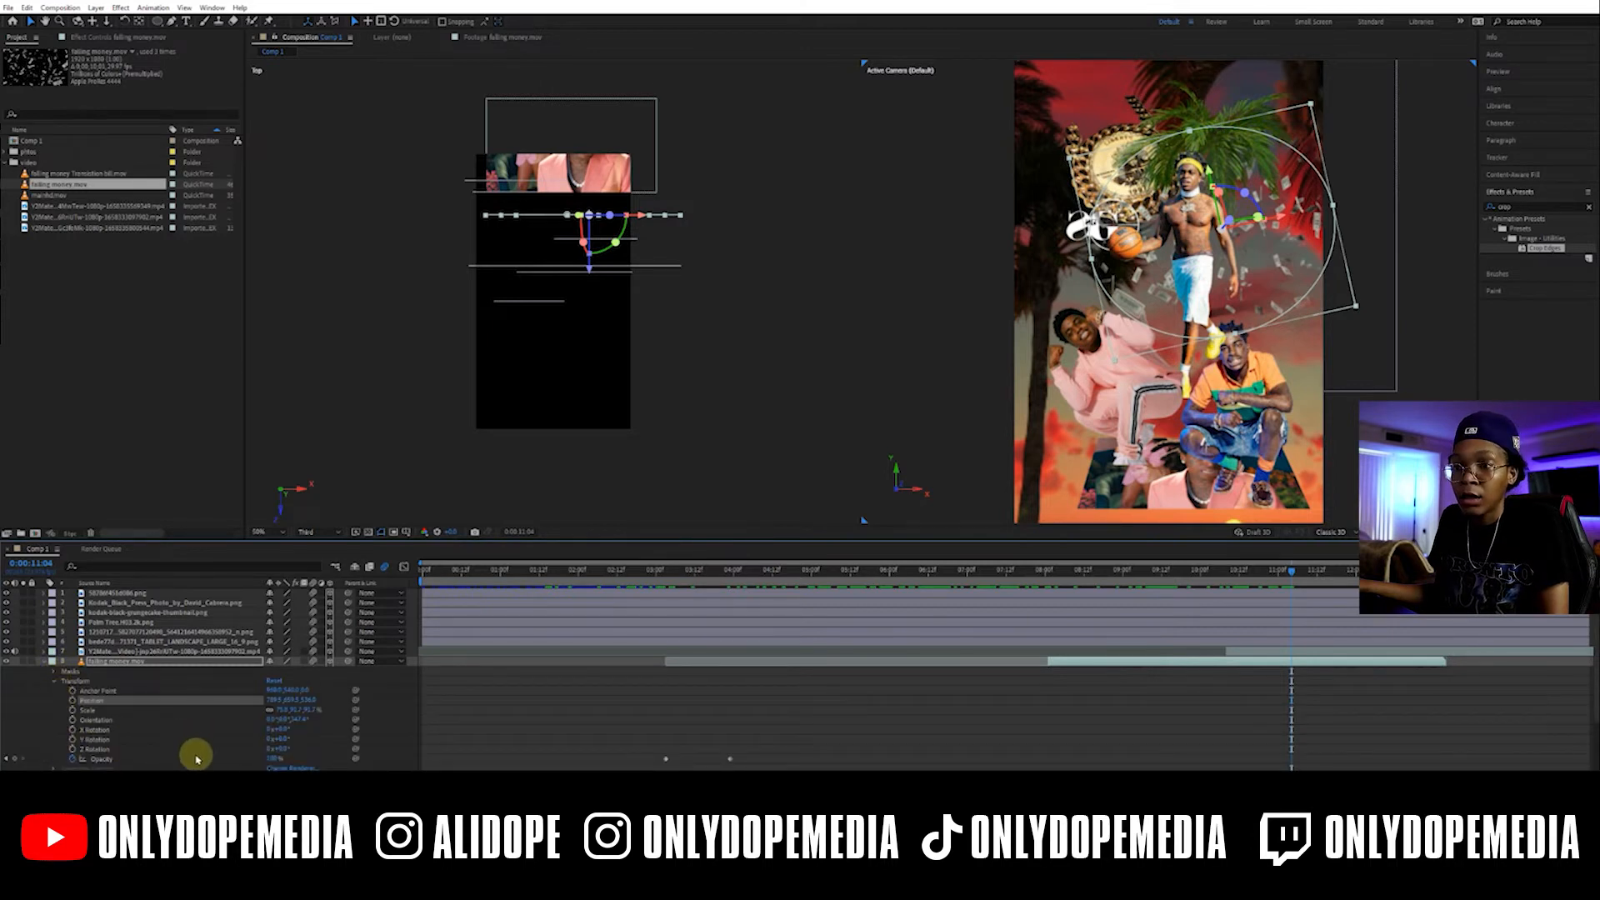
click(15, 761)
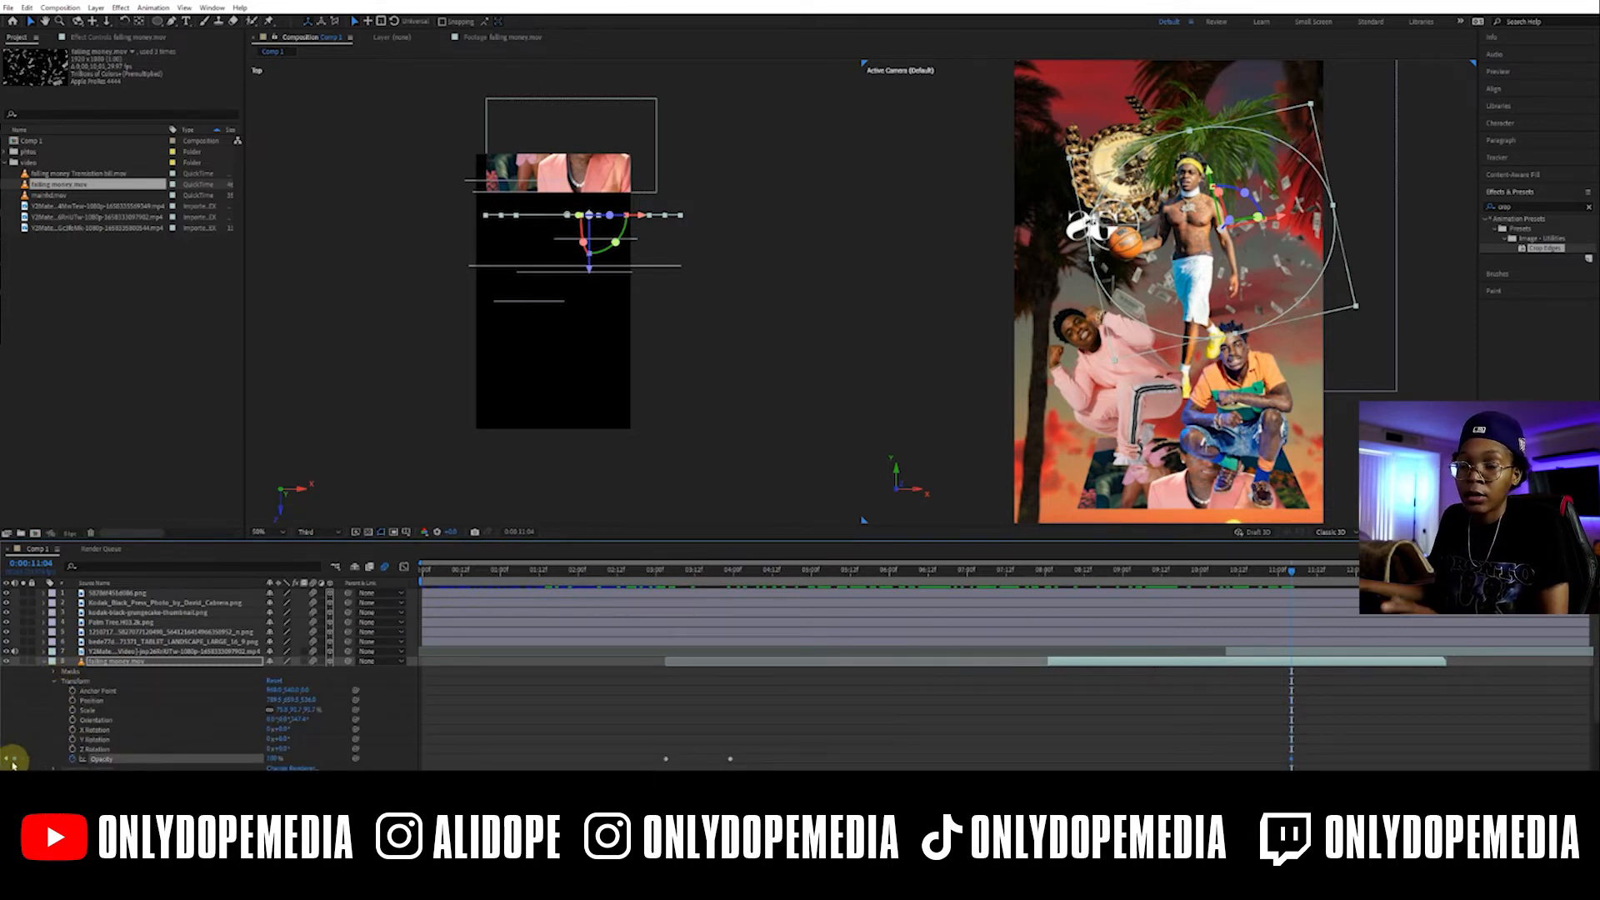
drag(1354, 571, 1396, 570)
click(275, 760)
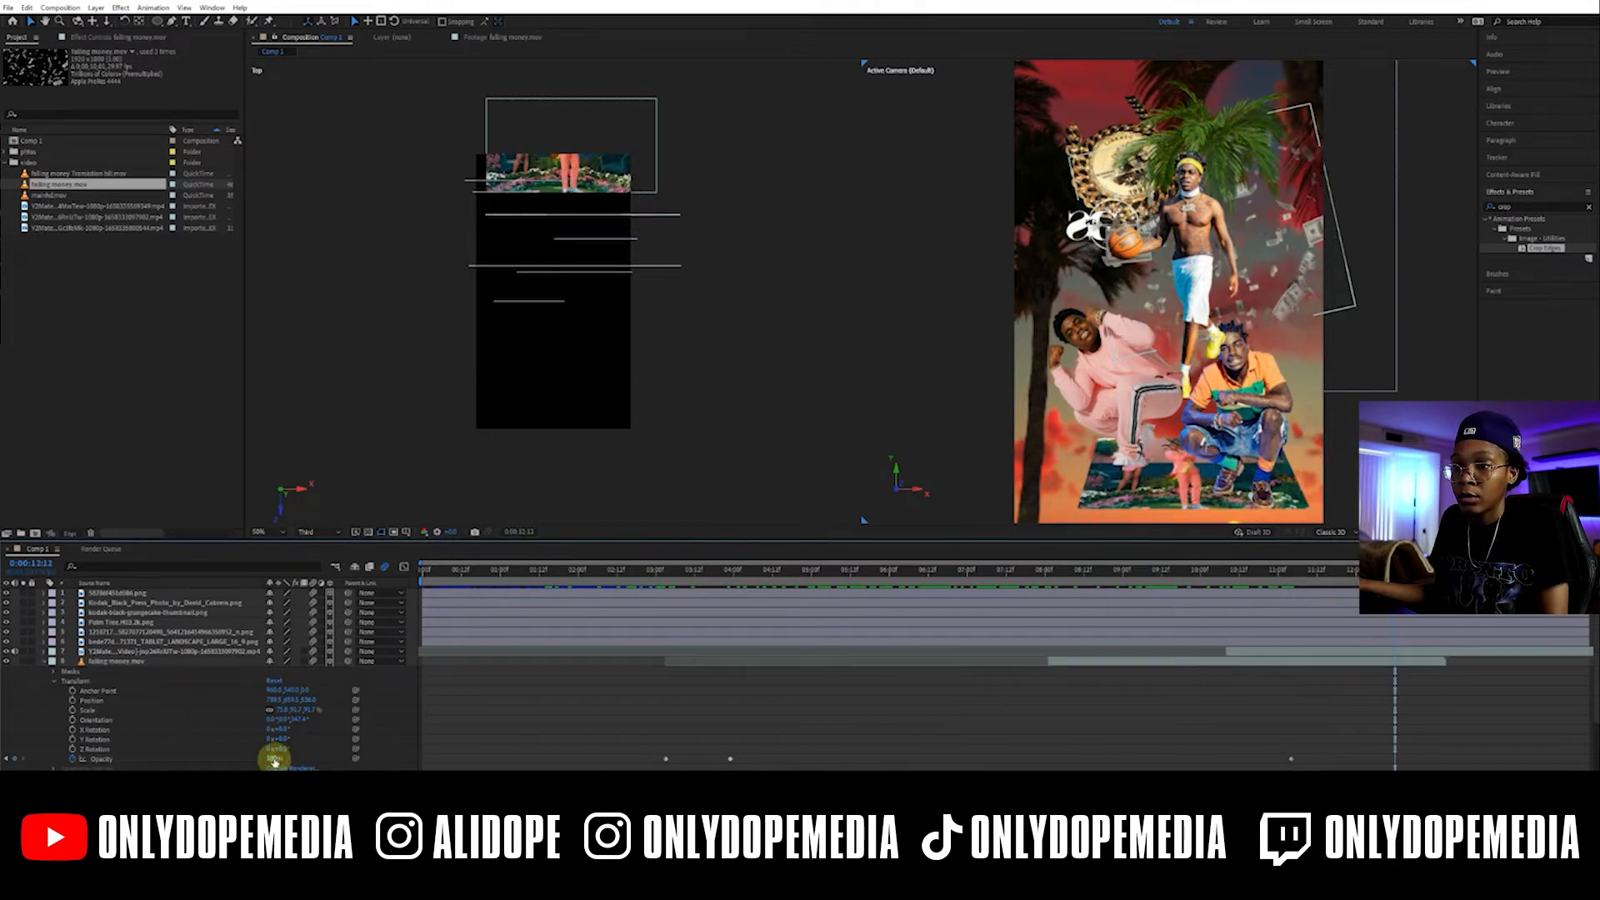
text(0)
key(Return)
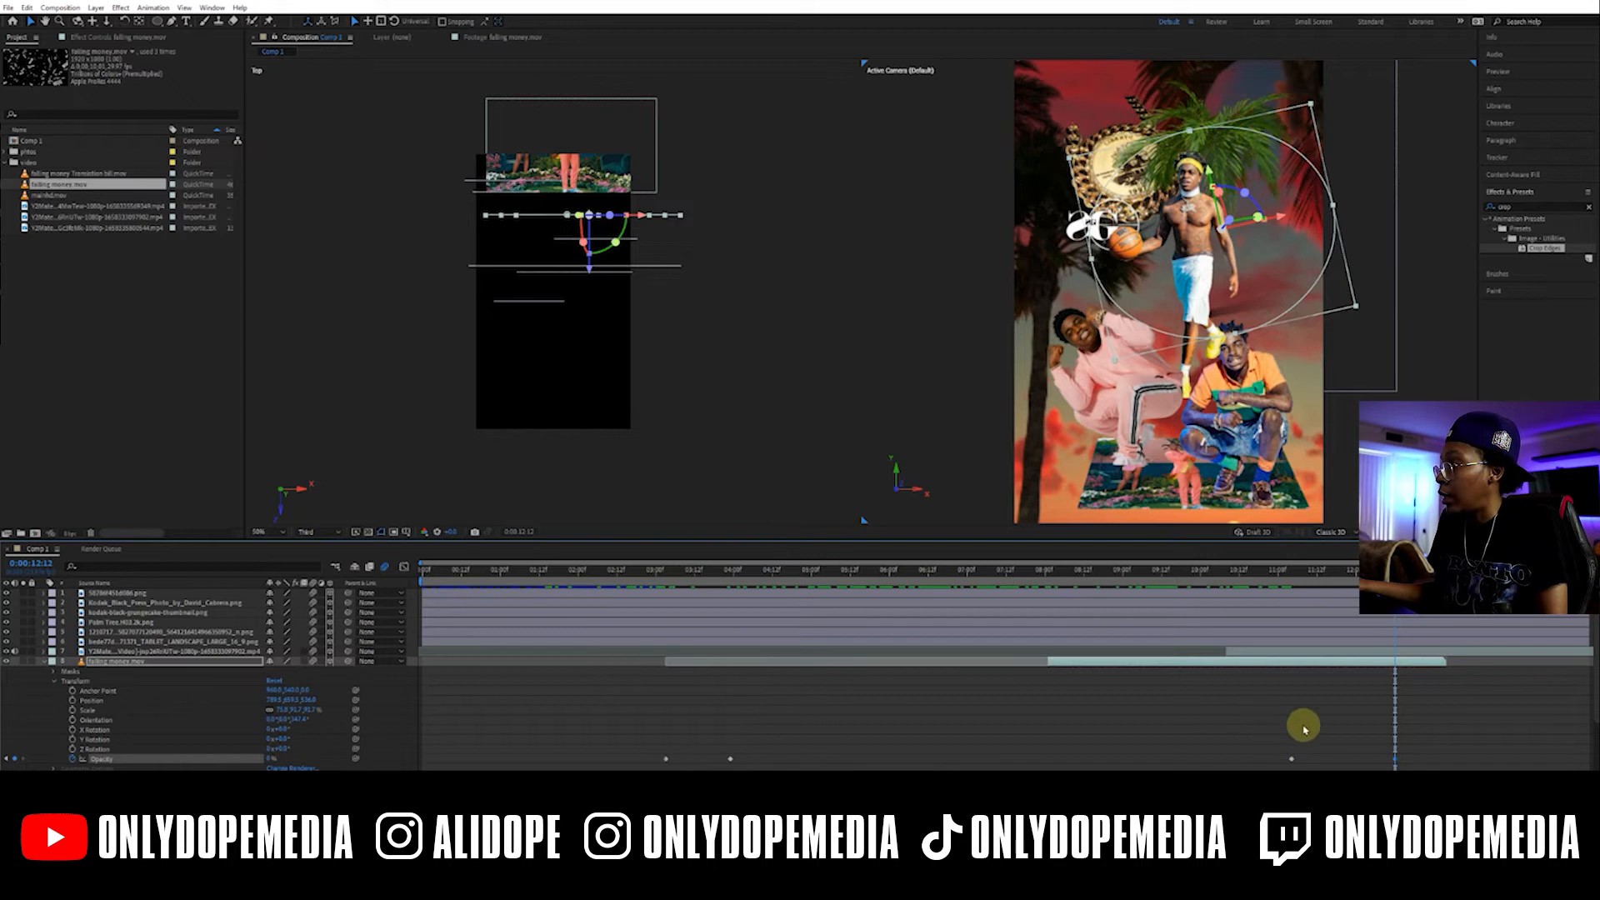
drag(1444, 662, 1398, 664)
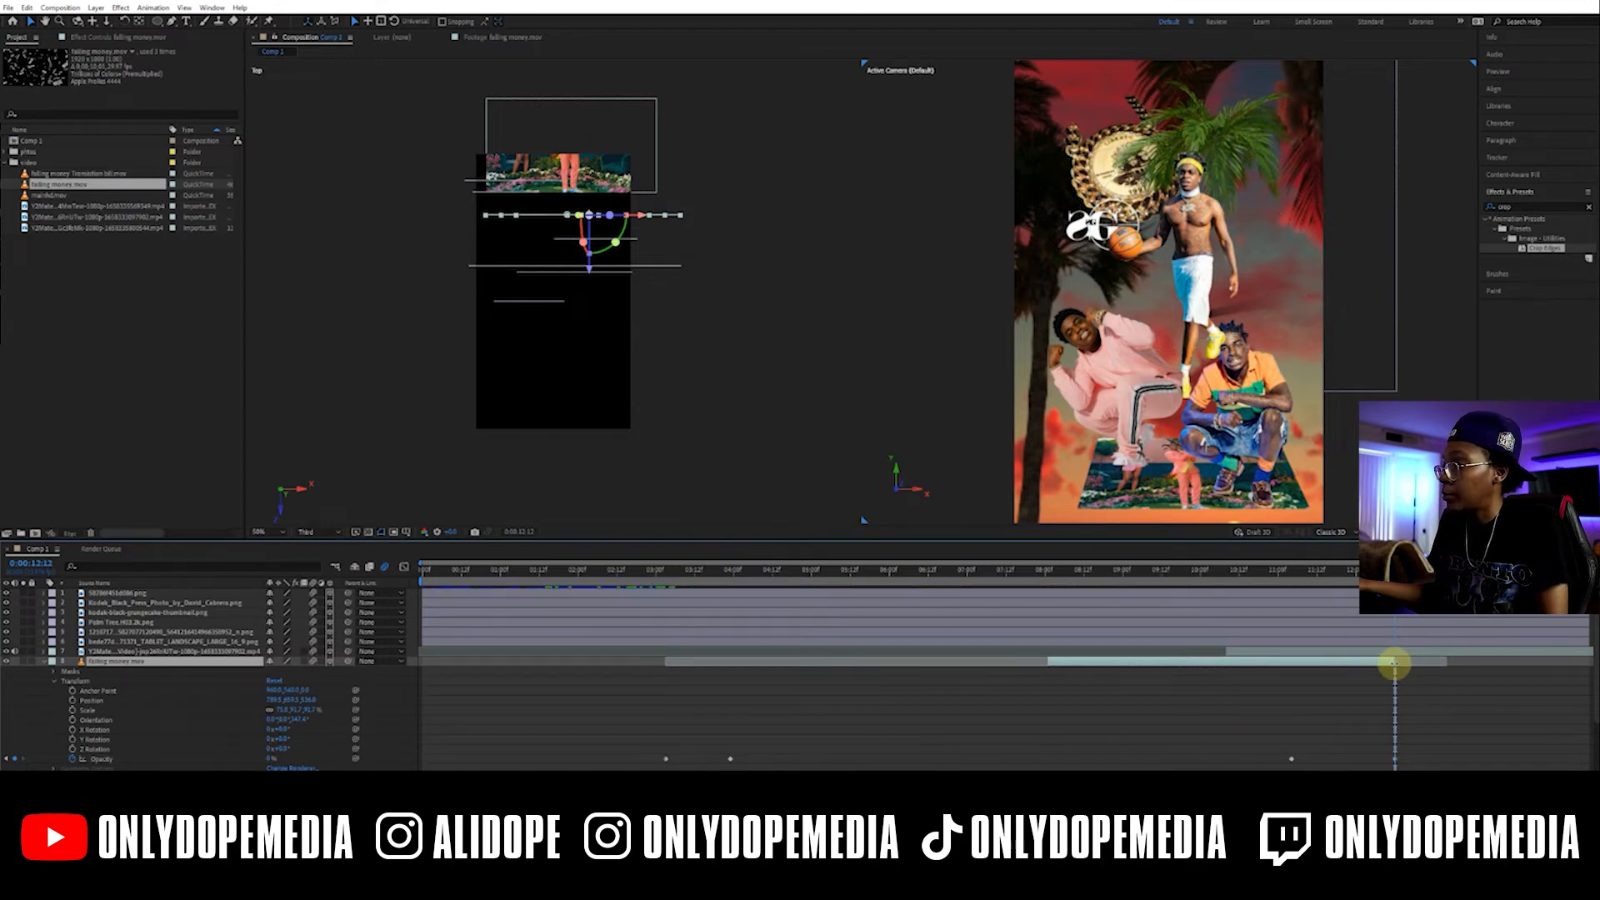
click(41, 662)
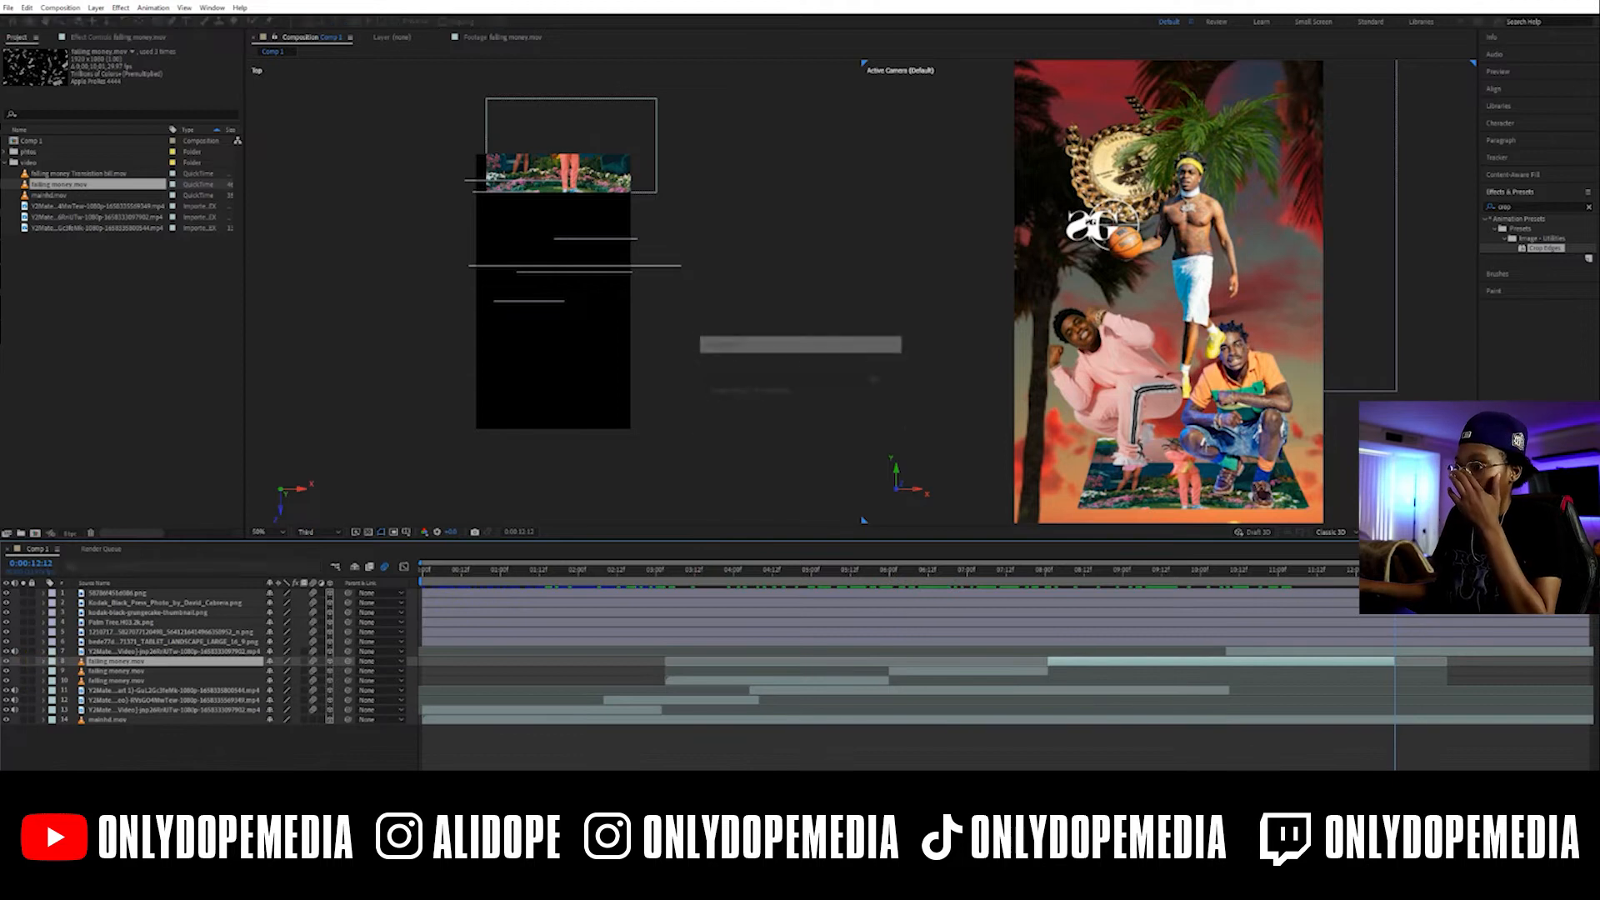
Scrub through the whole composition to review the layers, returning to 0:00:00:14
click(635, 691)
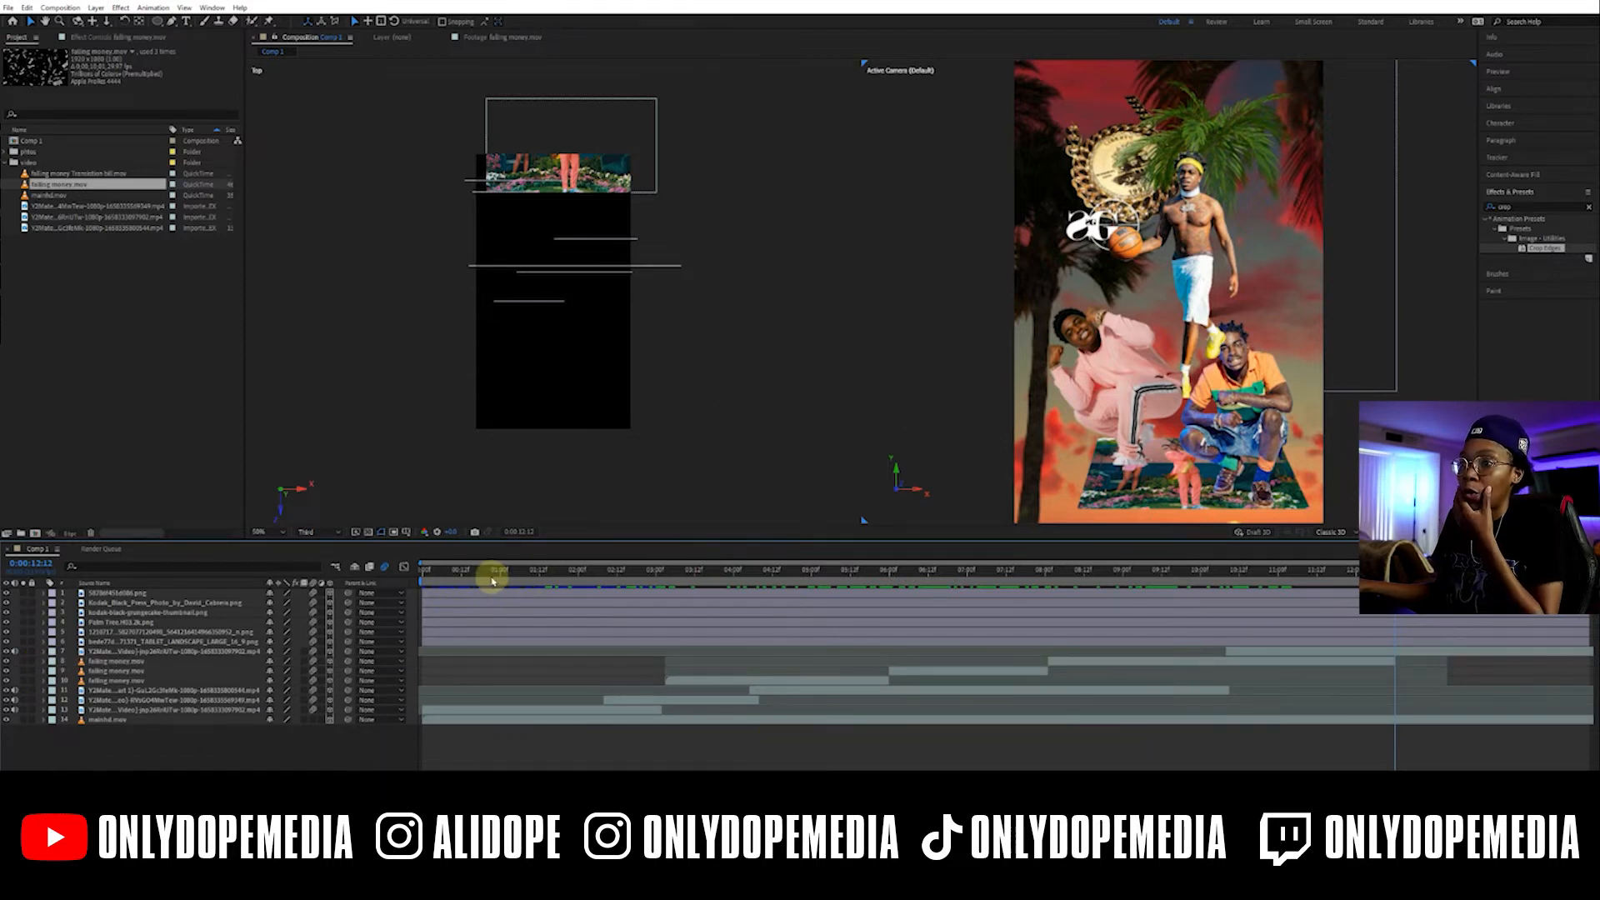
click(442, 575)
drag(478, 586, 1575, 661)
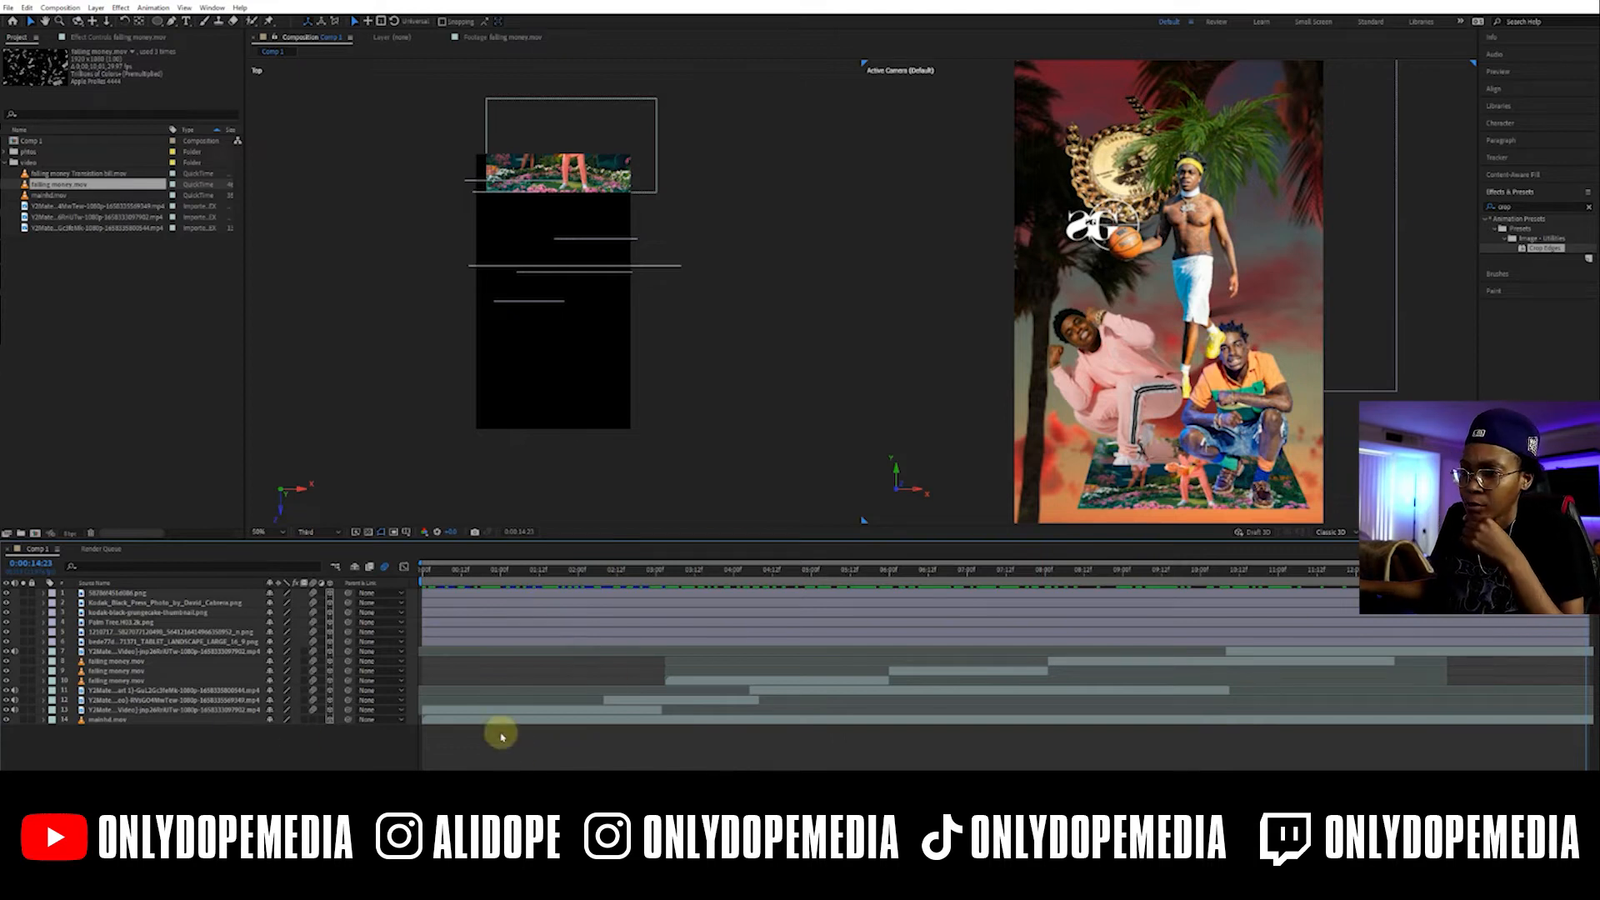
mouse_move(475, 572)
mouse_down()
mouse_move(425, 573)
mouse_move(467, 572)
mouse_up()
Turn on keyframing at 0:00:00:00 for the white logo layer's transform properties from Anchor Point through Z Rotation
click(1099, 231)
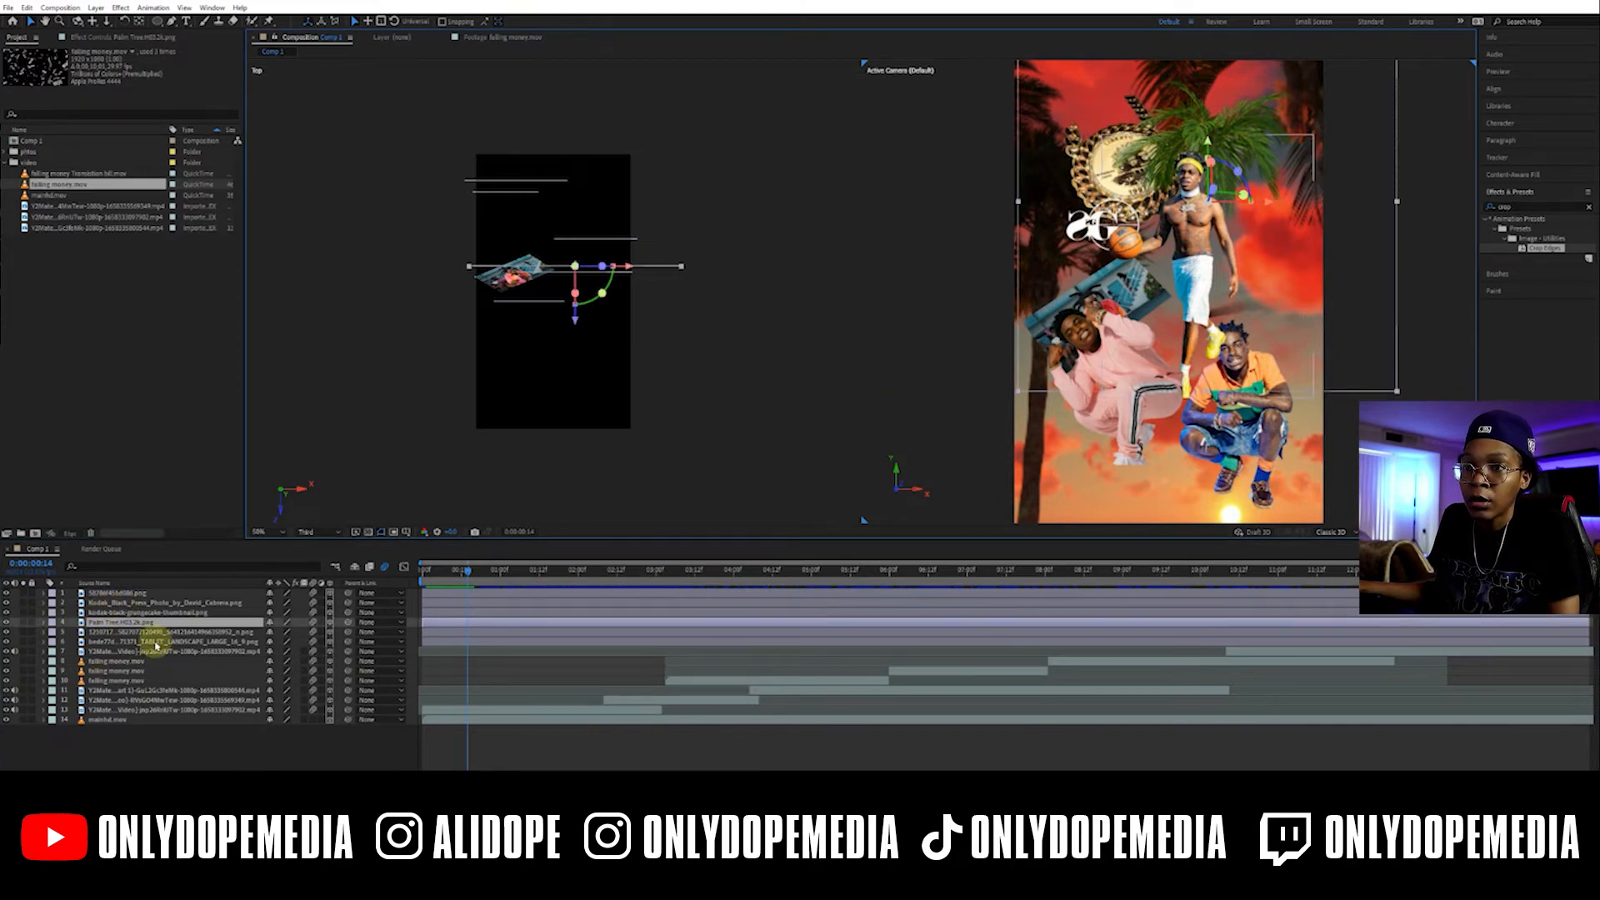
click(125, 593)
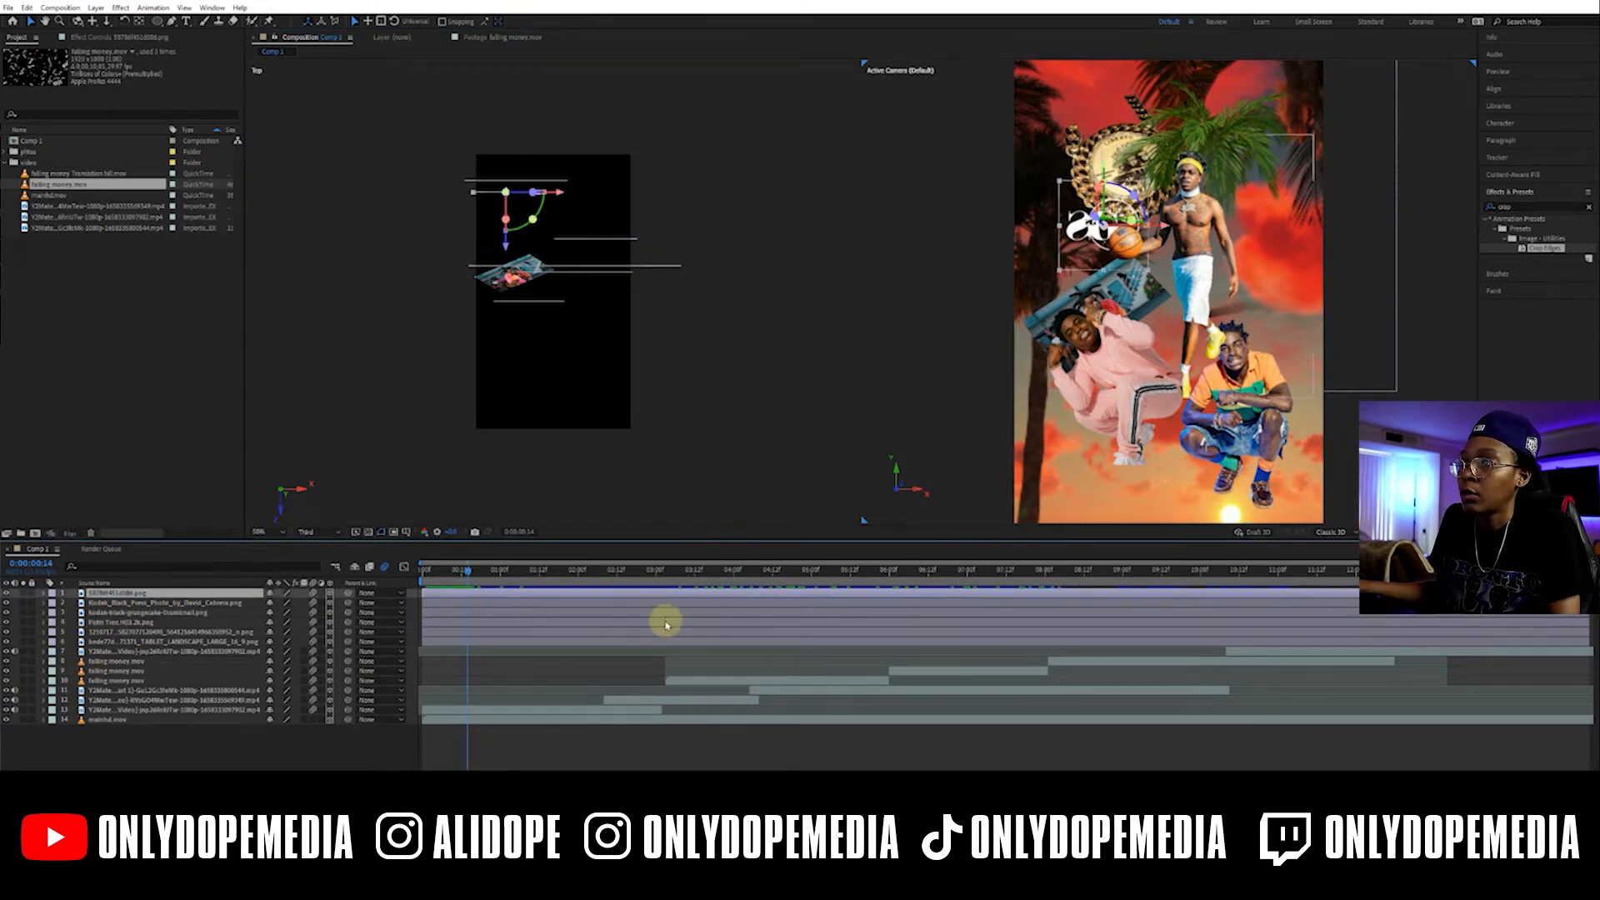
mouse_move(465, 571)
mouse_down()
mouse_move(597, 572)
mouse_move(446, 571)
mouse_up()
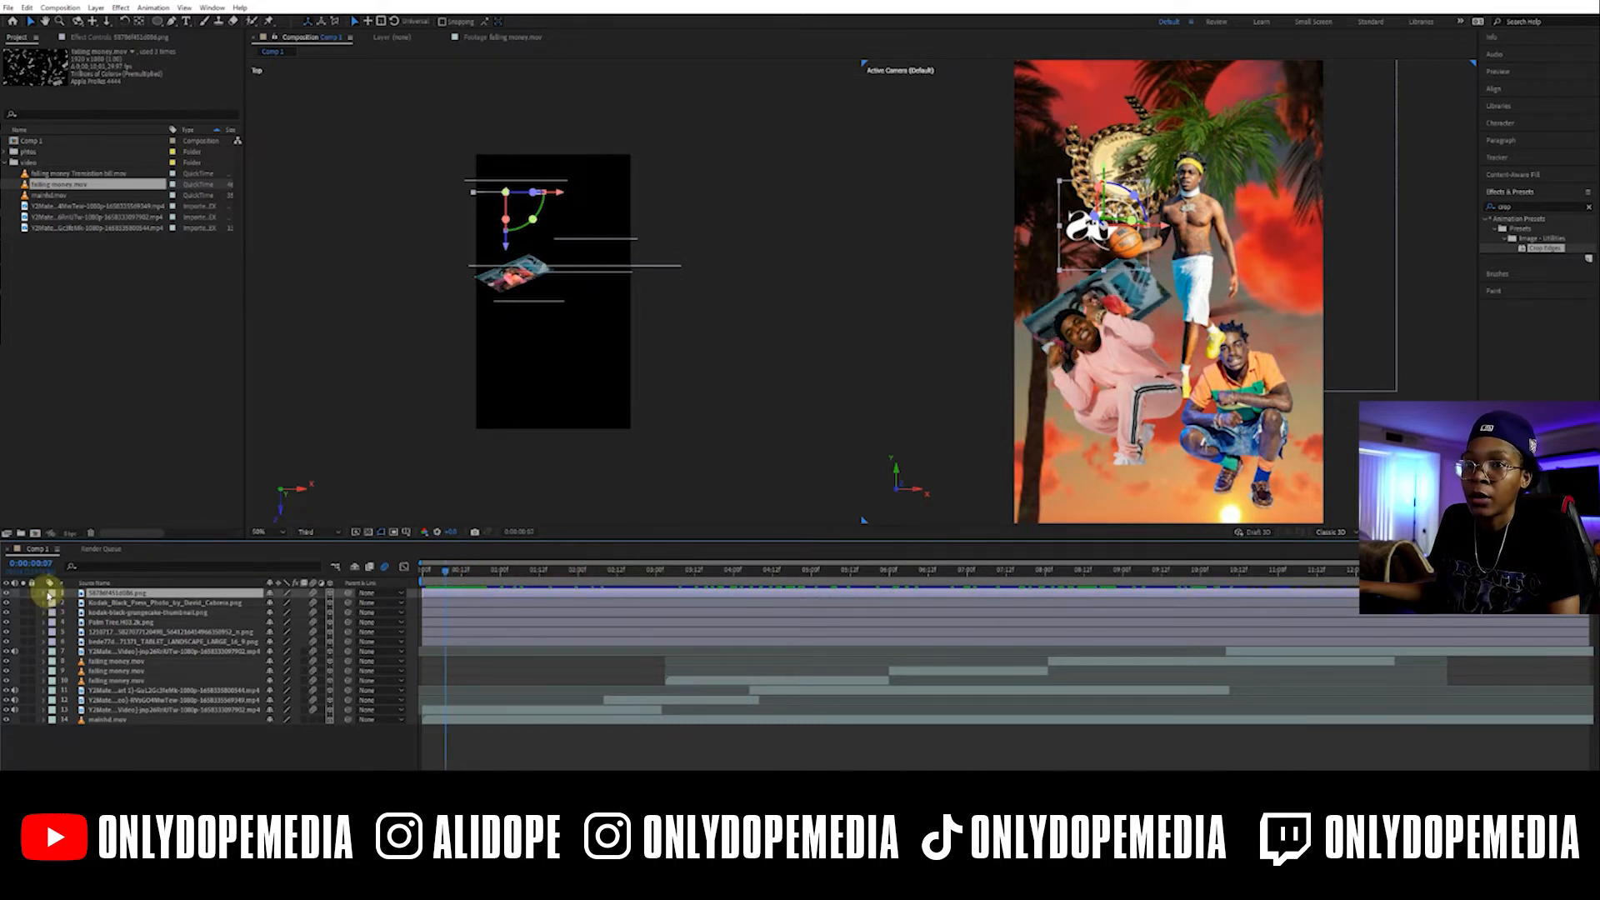
click(44, 593)
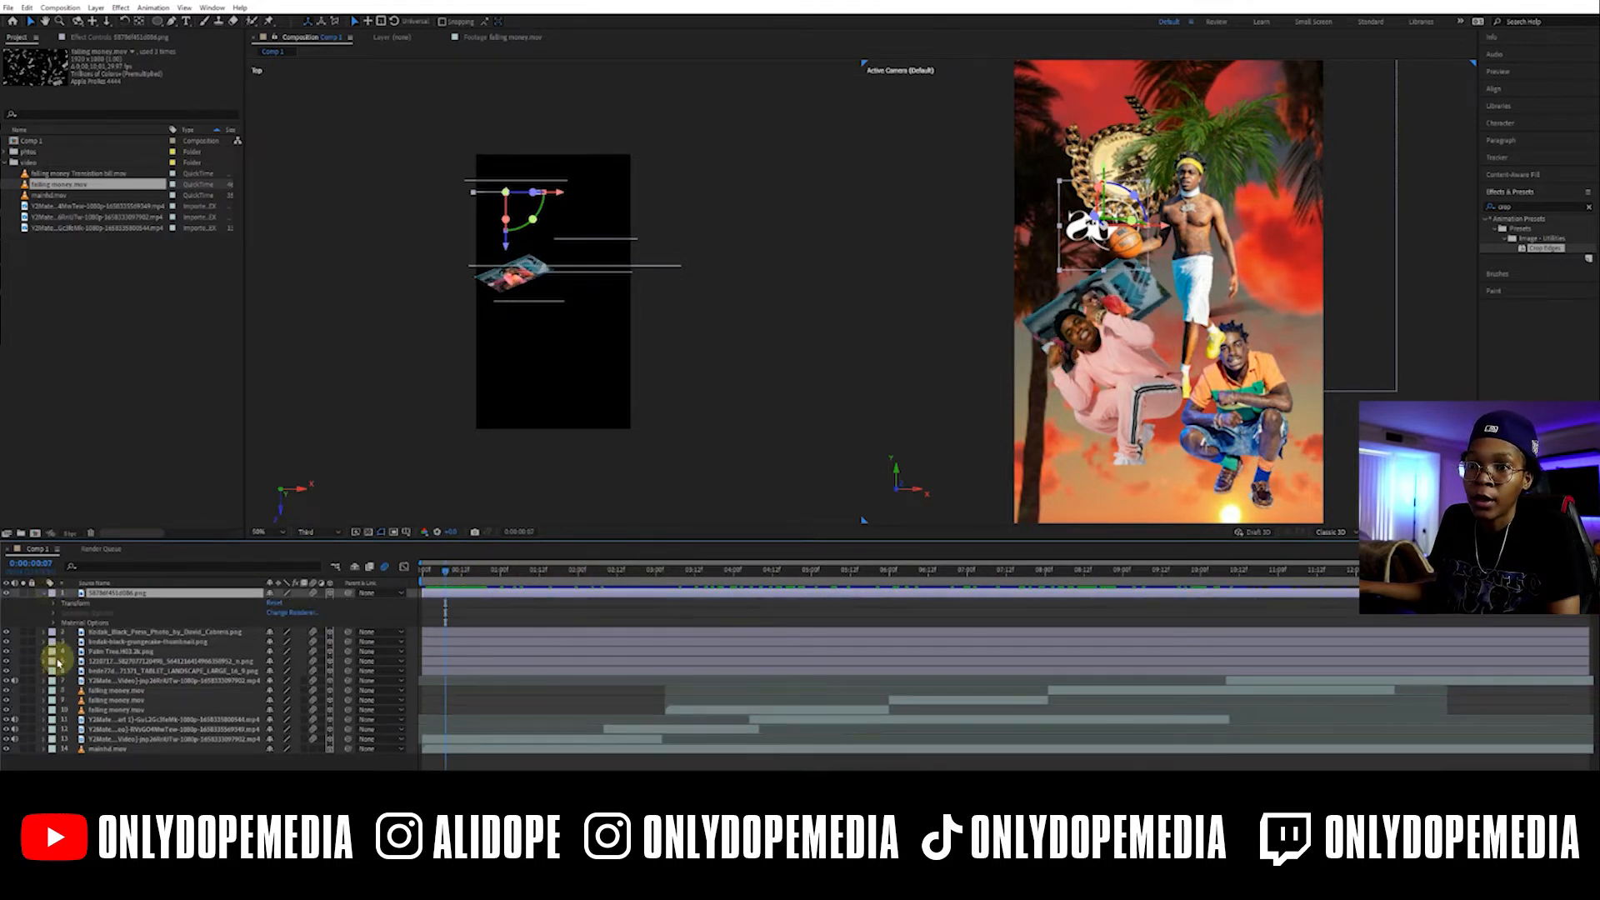
click(53, 603)
drag(437, 573, 413, 572)
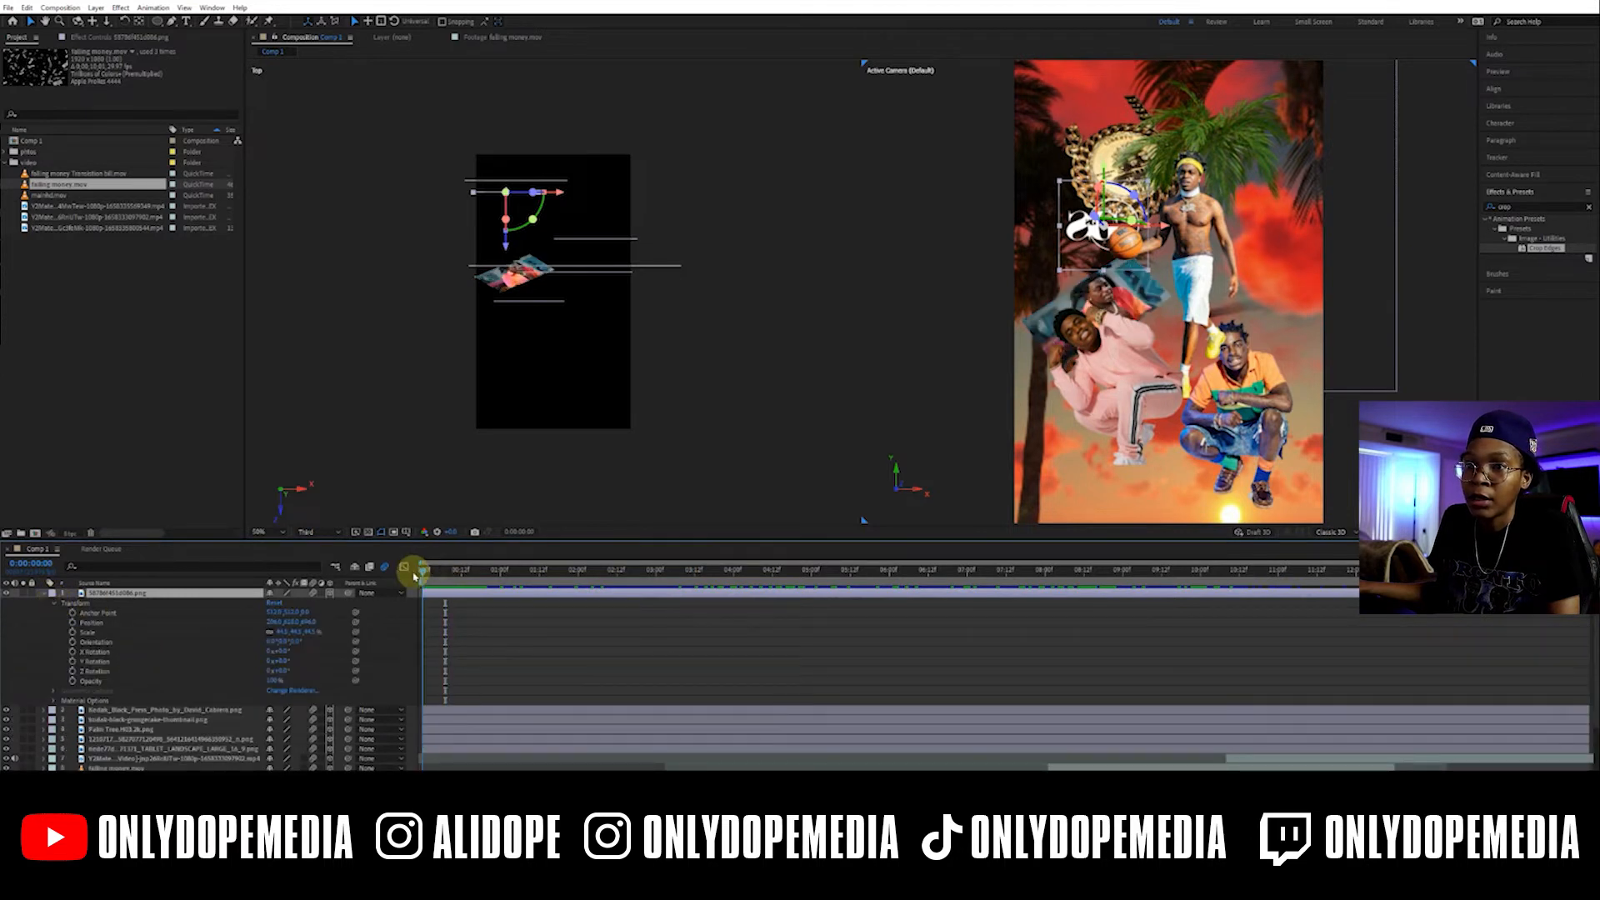
drag(70, 614, 72, 671)
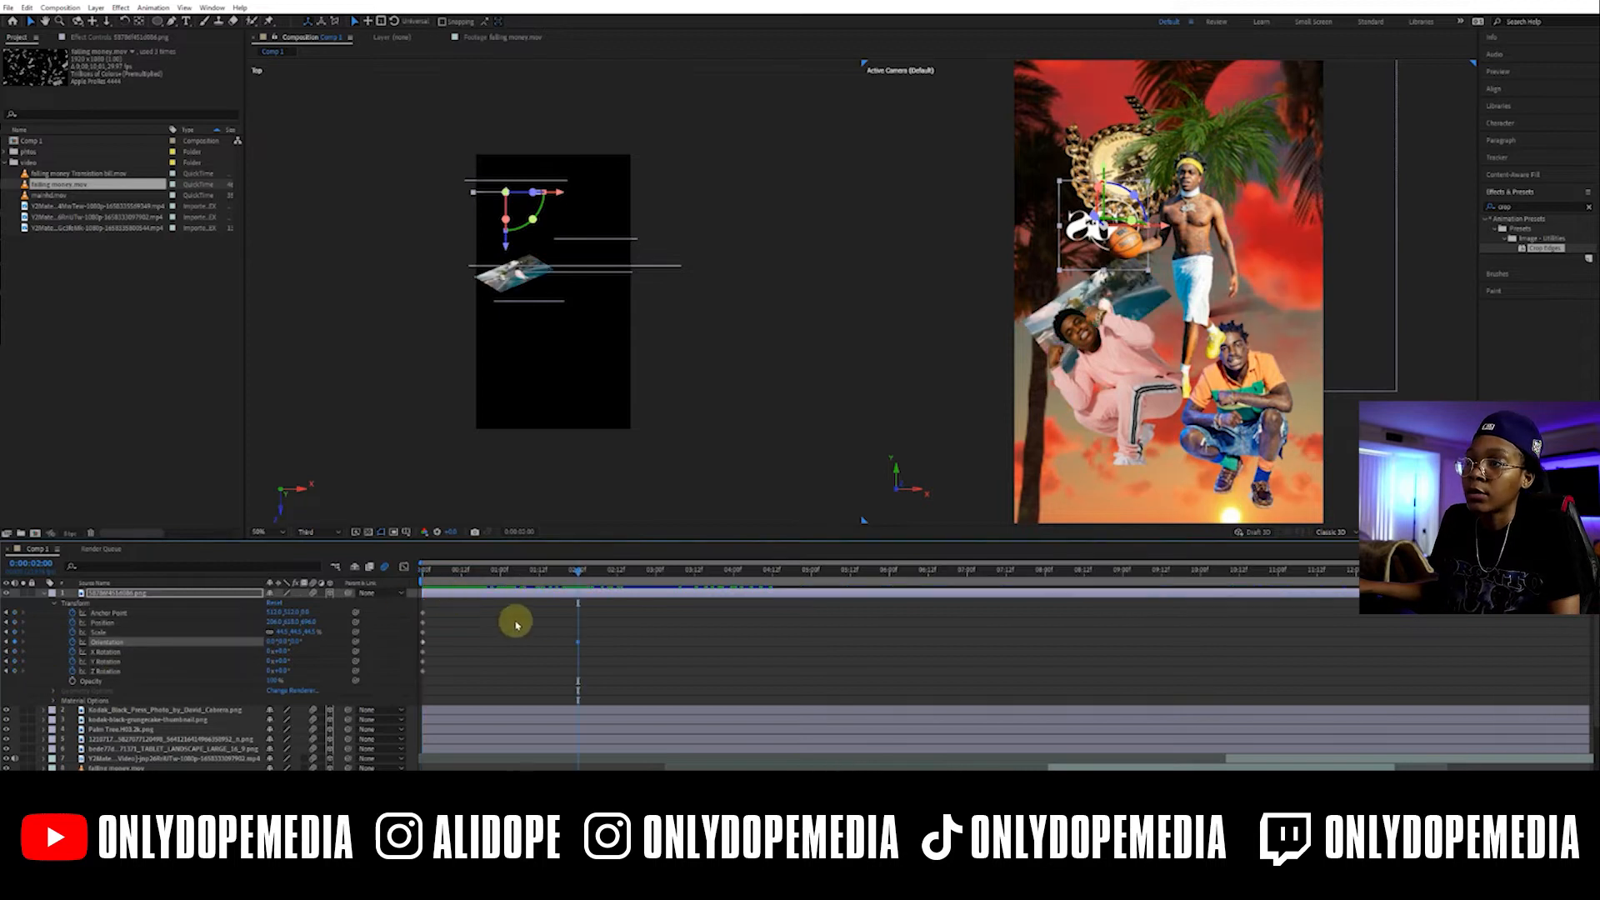
Remove the logo layer's Orientation keyframe at 0:00:02:00 and keyframe a turned Y Rotation there instead
click(577, 648)
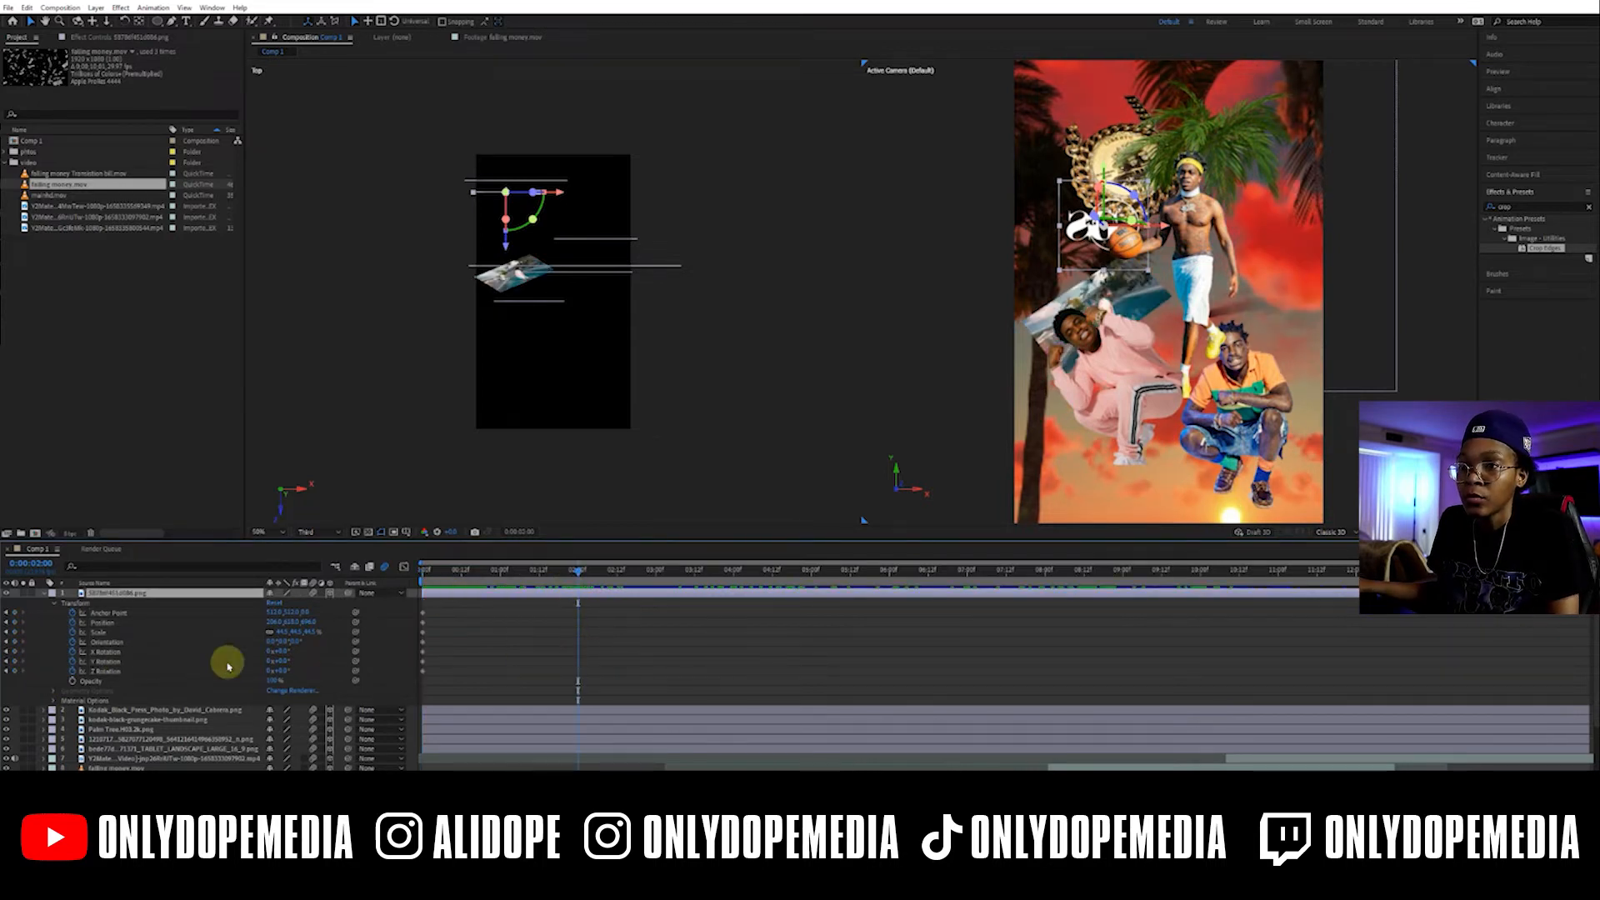
mouse_move(280, 663)
mouse_down()
mouse_move(532, 652)
mouse_move(283, 671)
mouse_up()
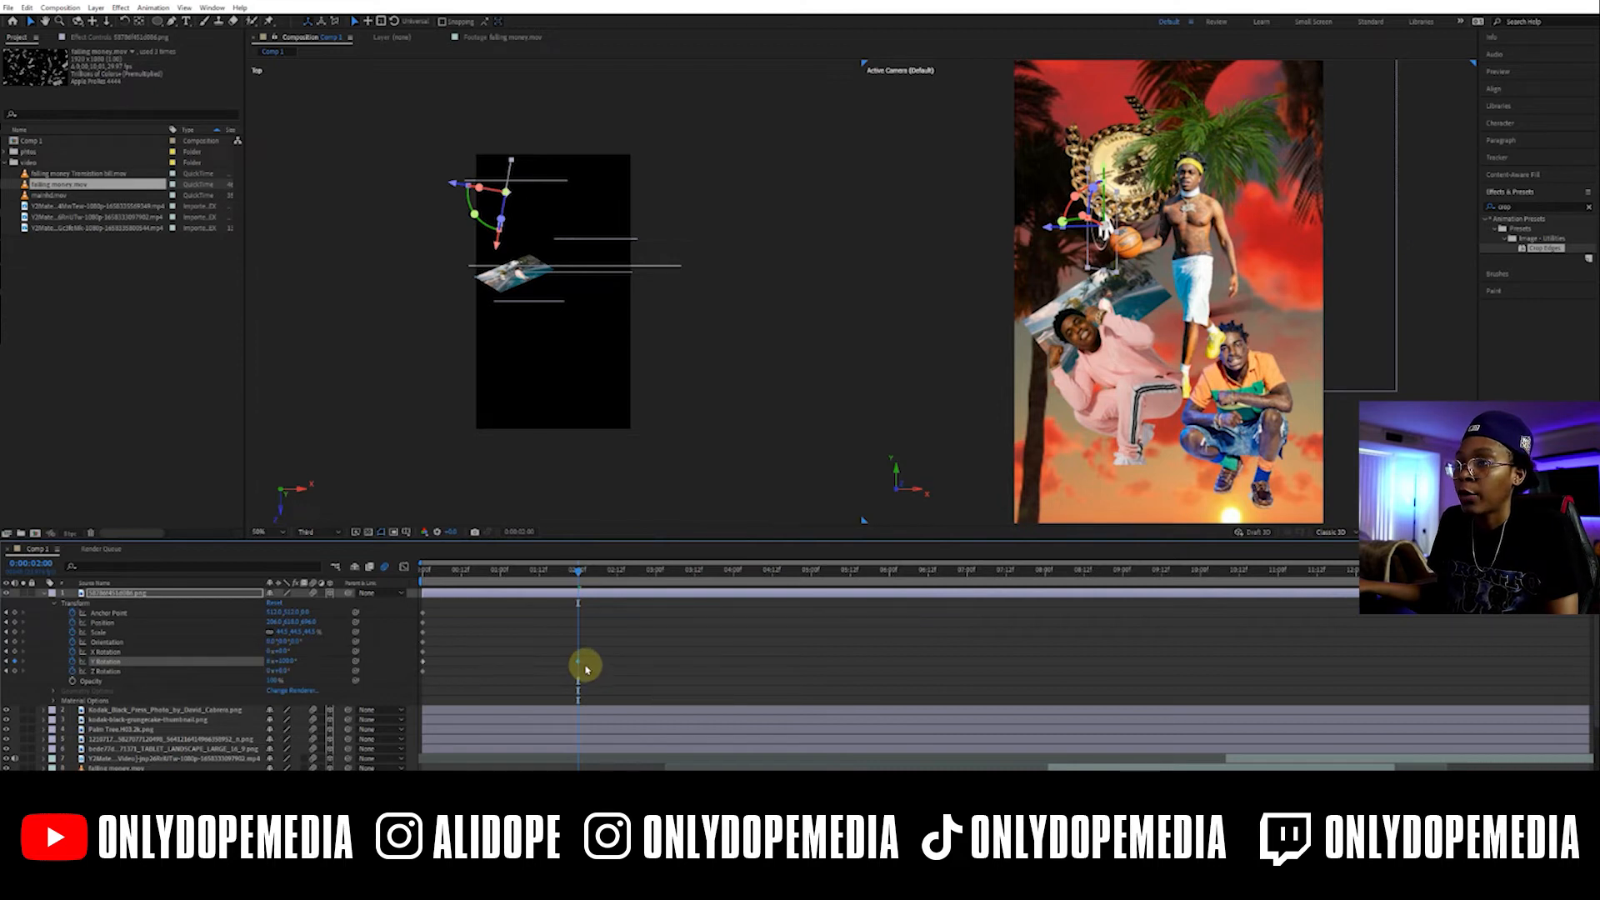
Move the logo layer's second Y Rotation keyframe close to the end of the composition and review the slower turn
drag(579, 662, 1572, 658)
right_click(1573, 664)
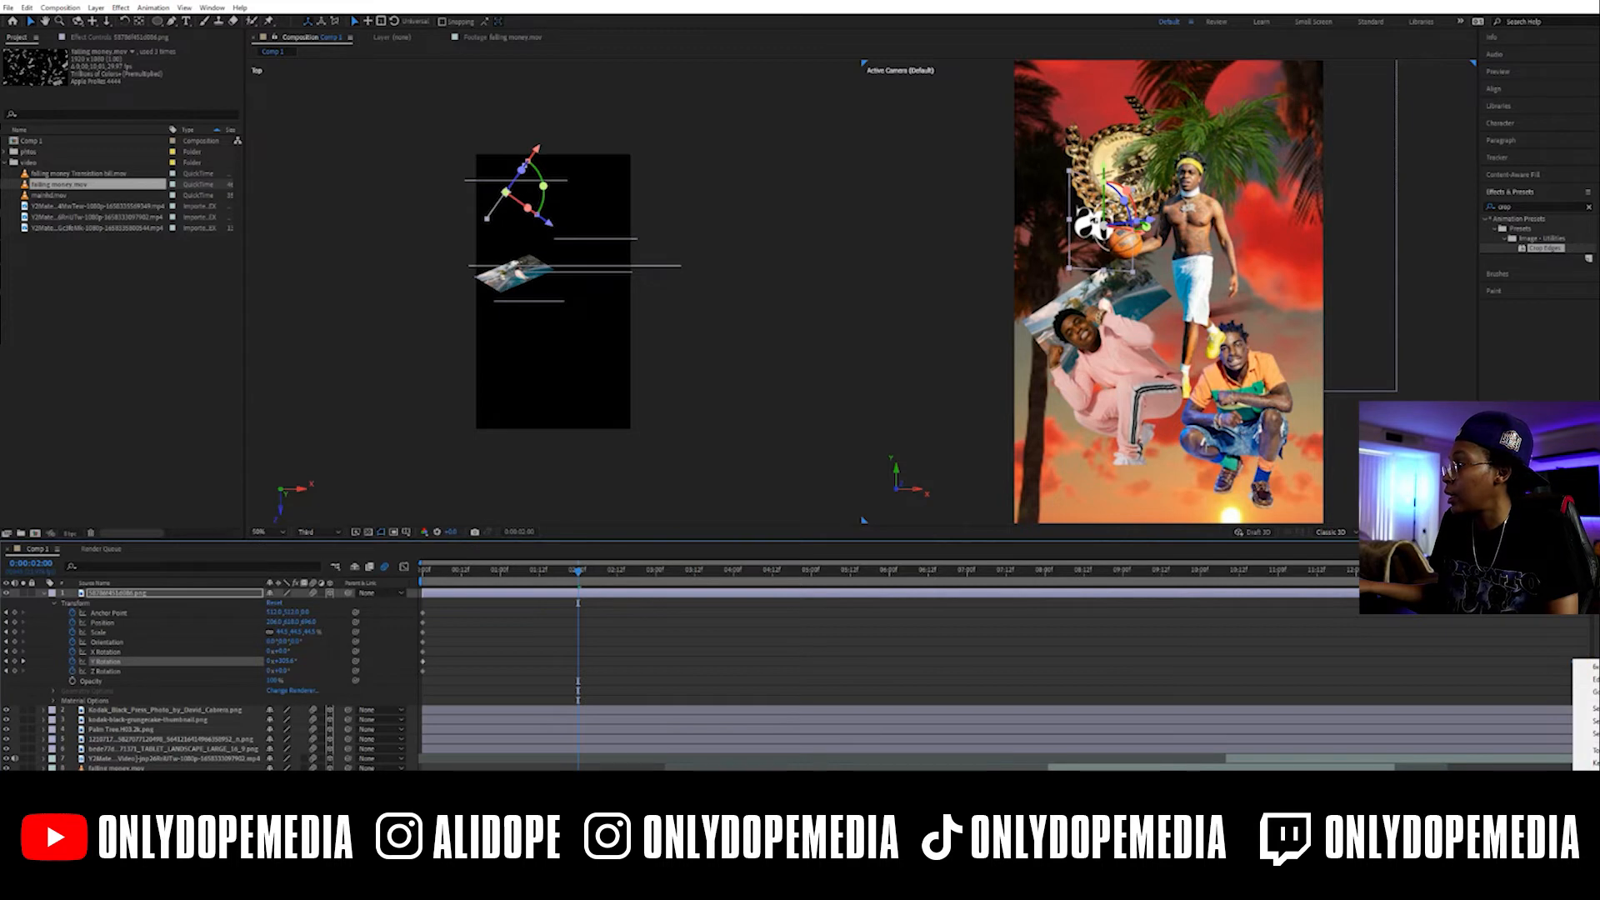
key(Escape)
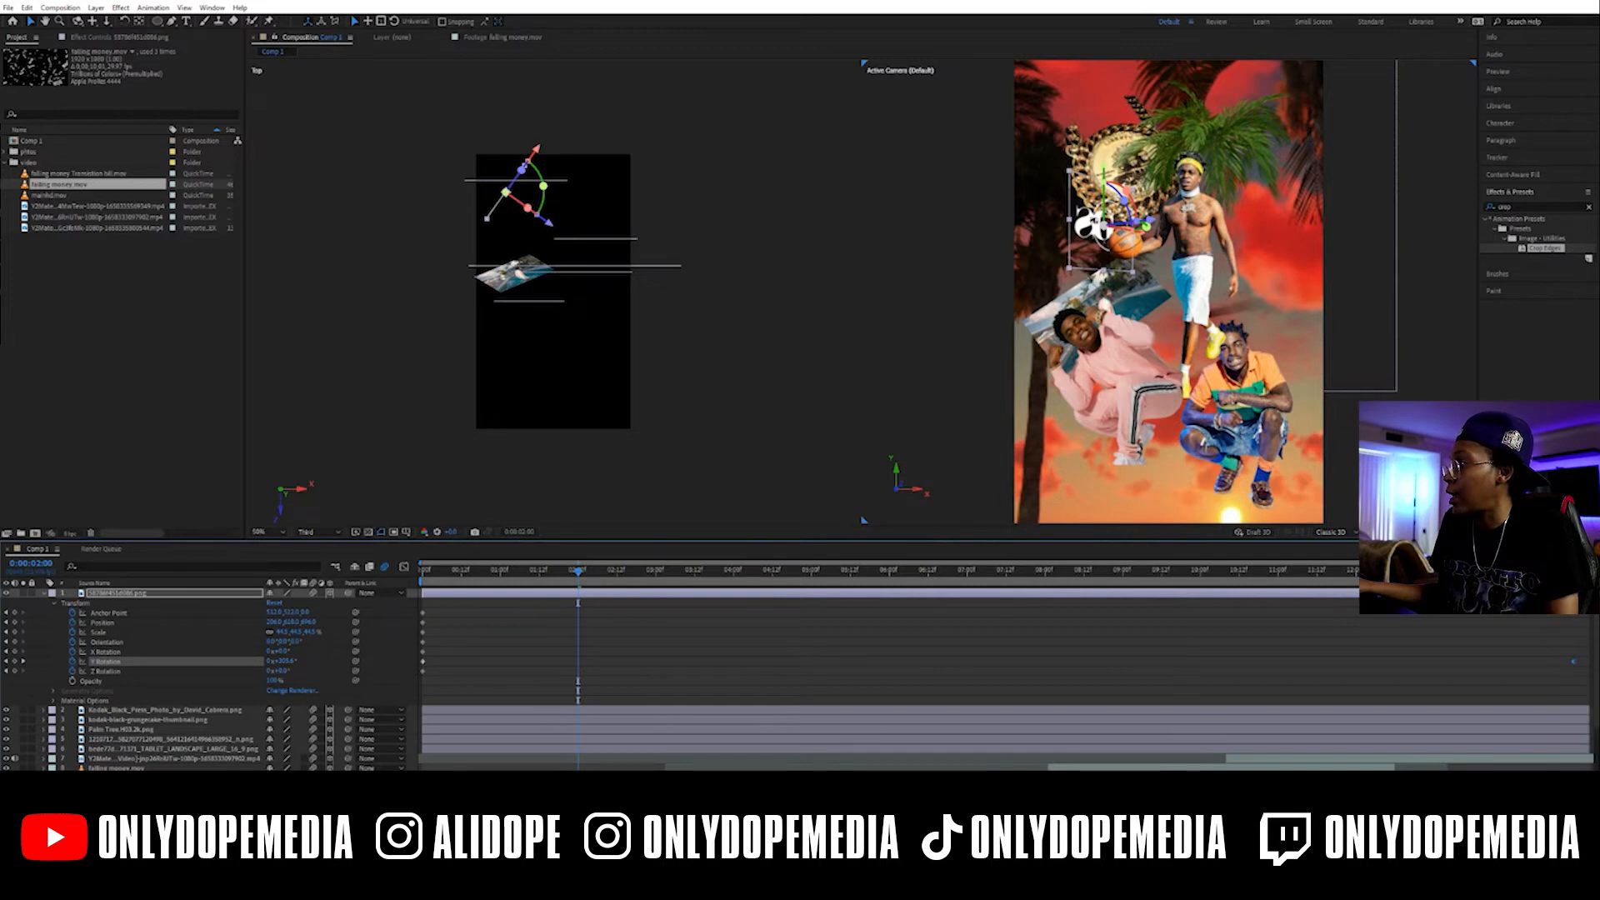
click(495, 607)
drag(429, 572, 1369, 572)
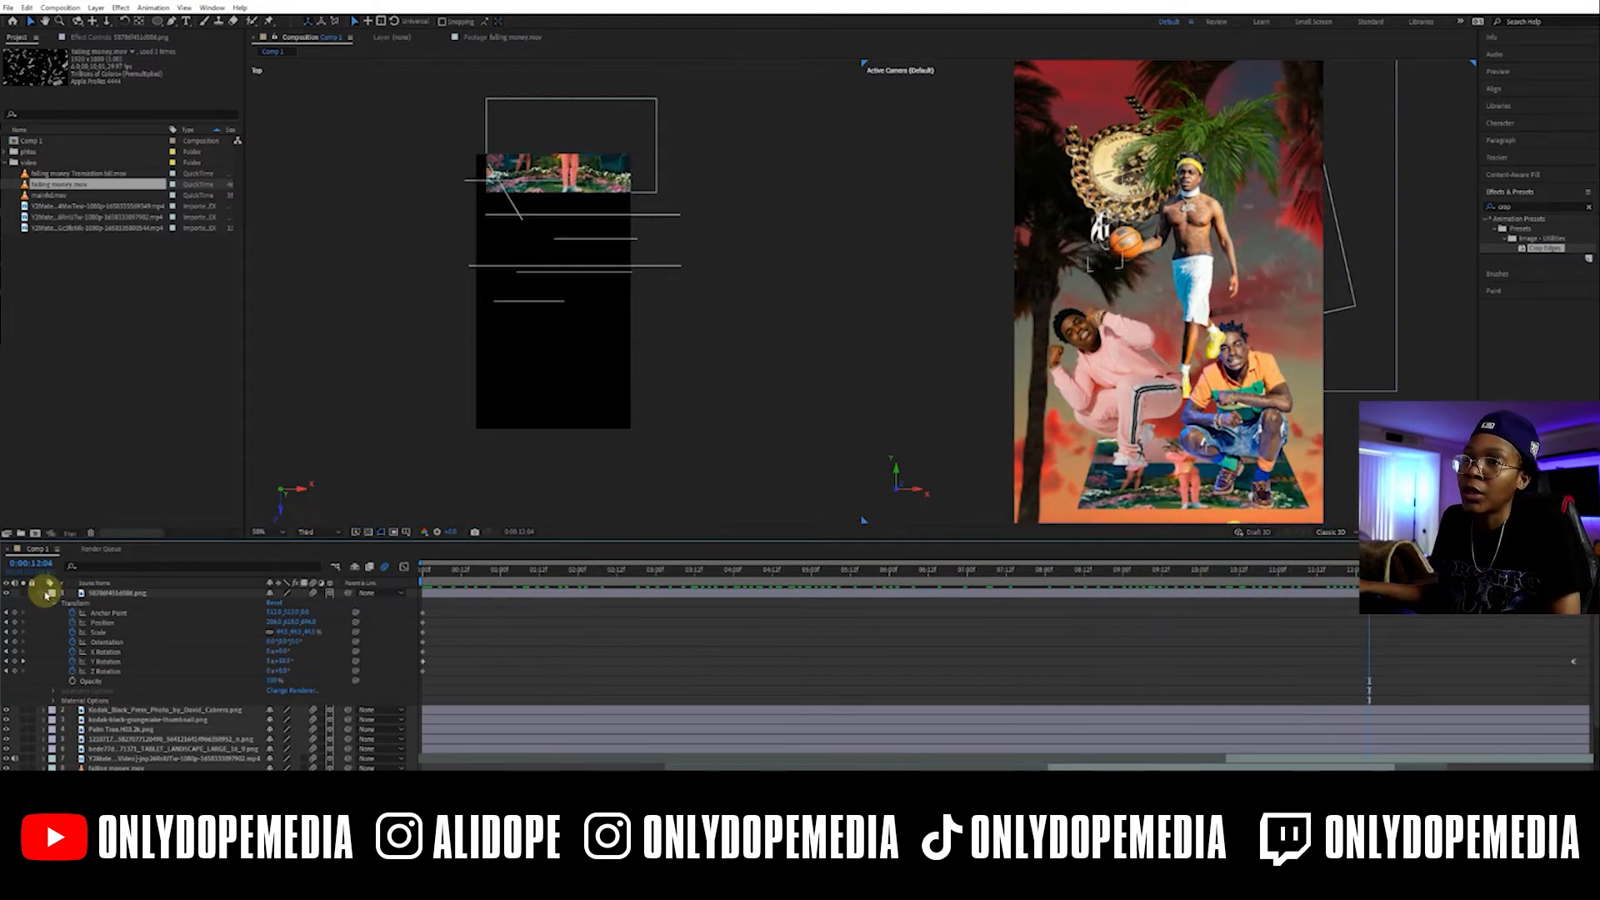
click(46, 593)
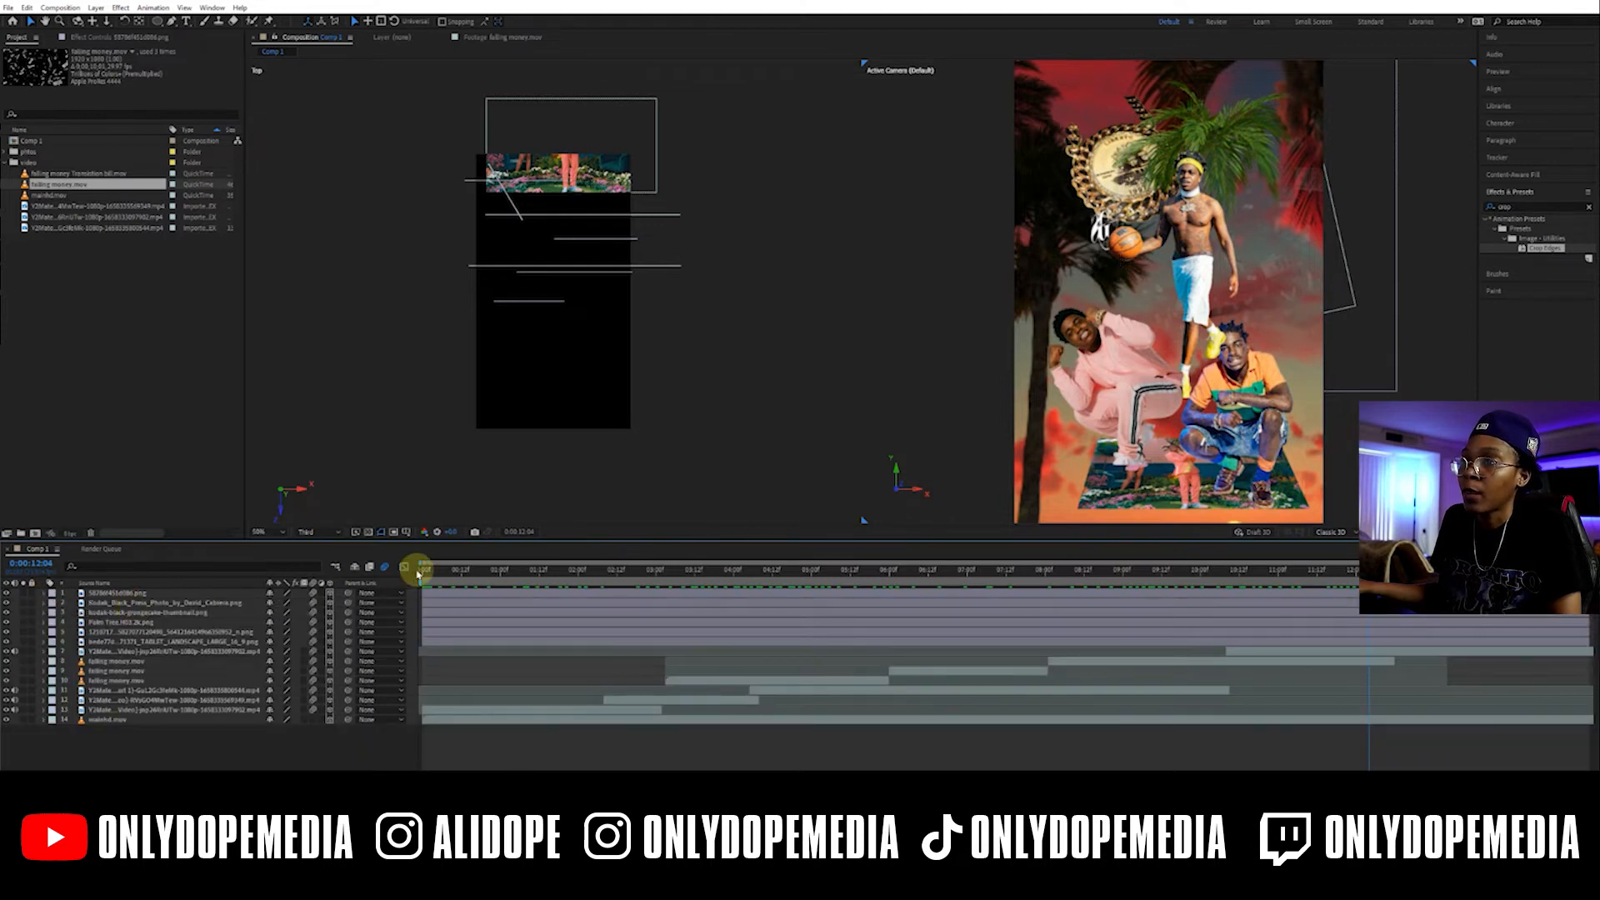
Duplicate the gold chain layer and pre-compose both copies into a composition named chain
drag(441, 576, 486, 573)
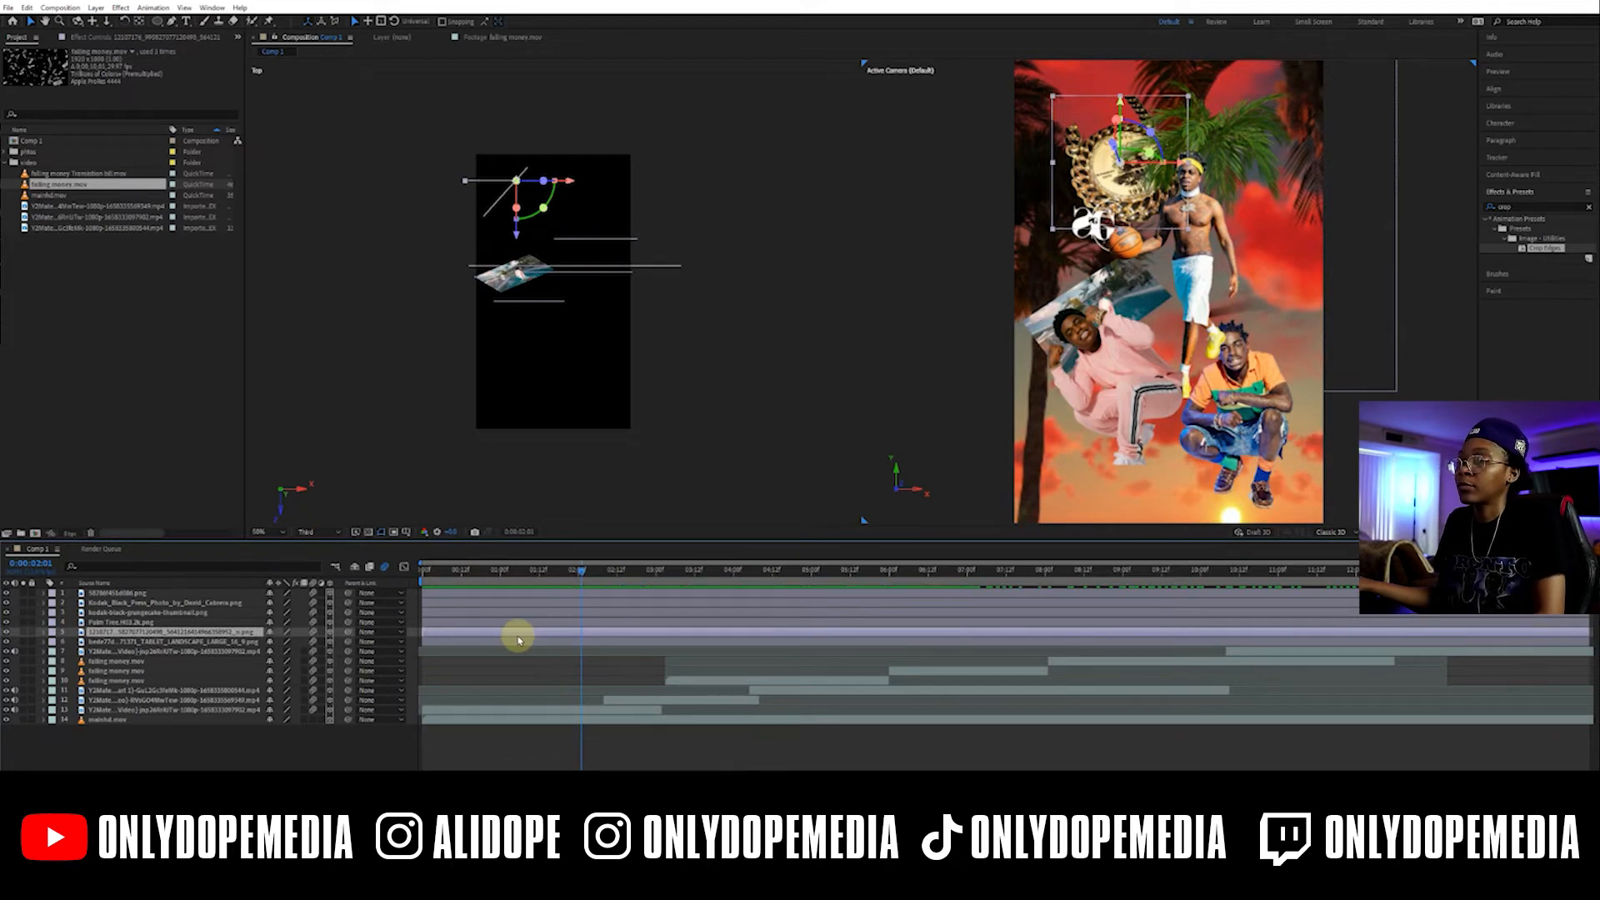
key(ctrl+d)
shift+click(517, 642)
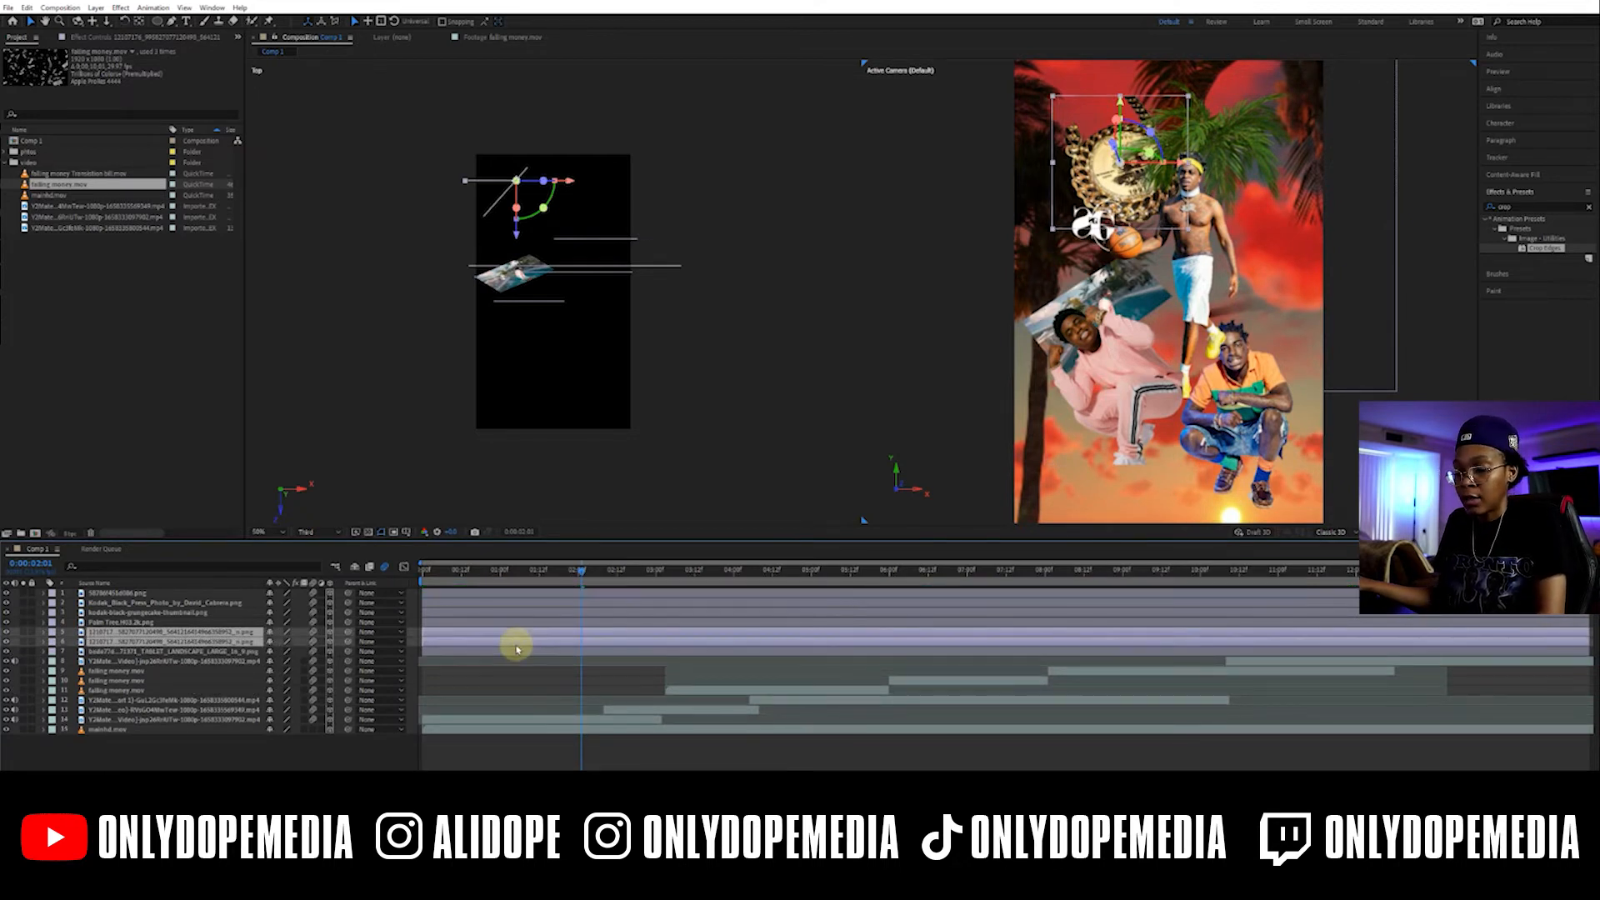
right_click(518, 646)
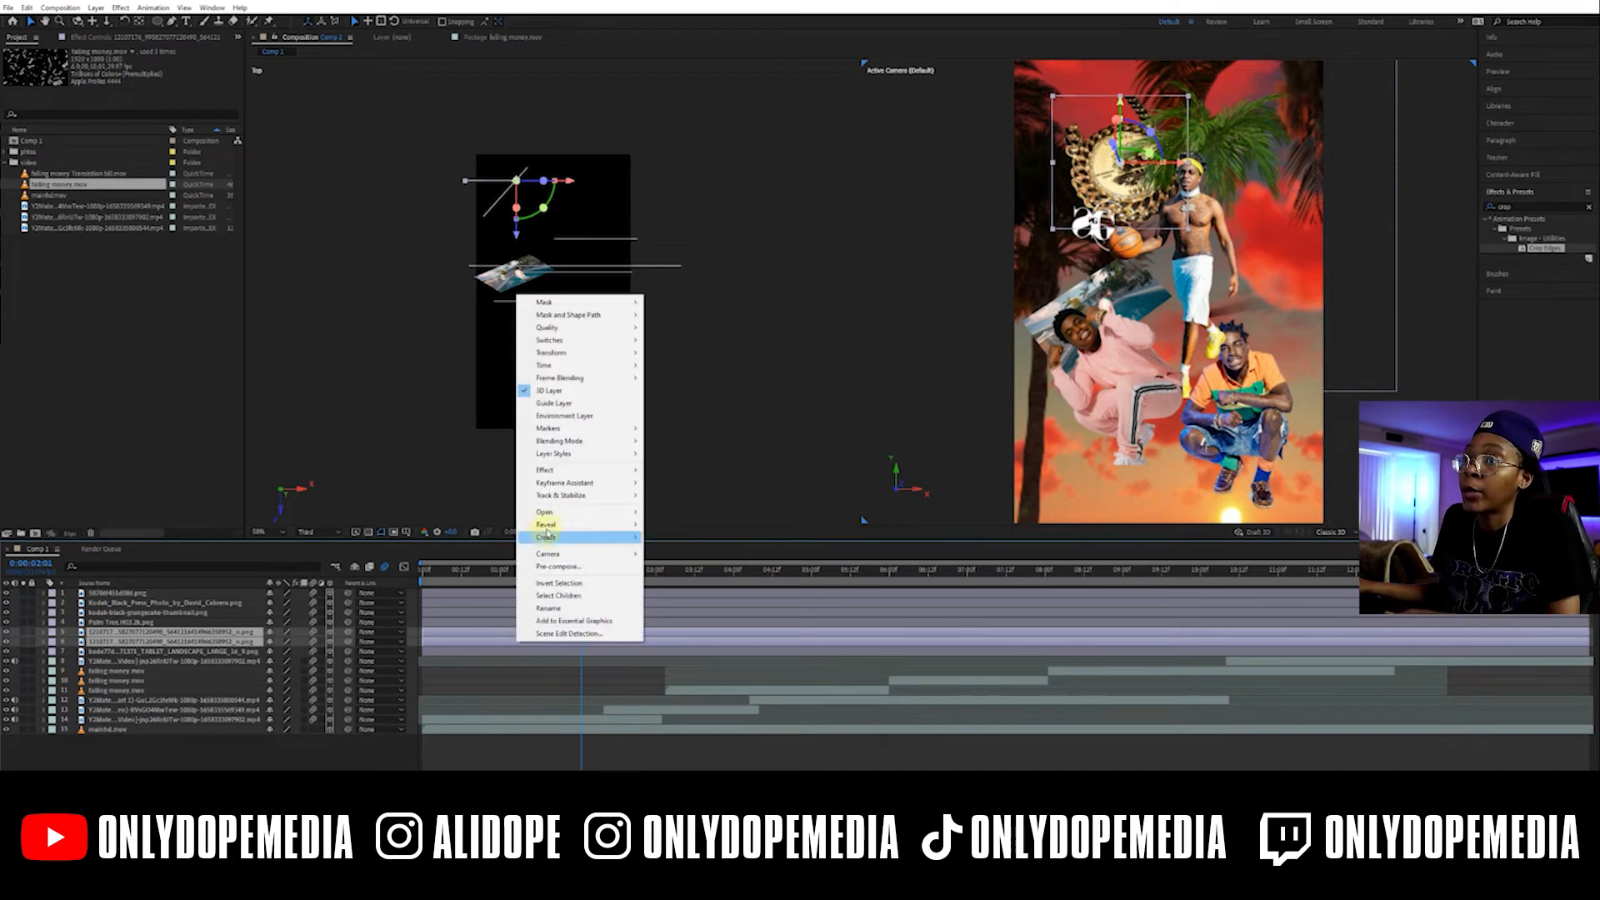
click(561, 570)
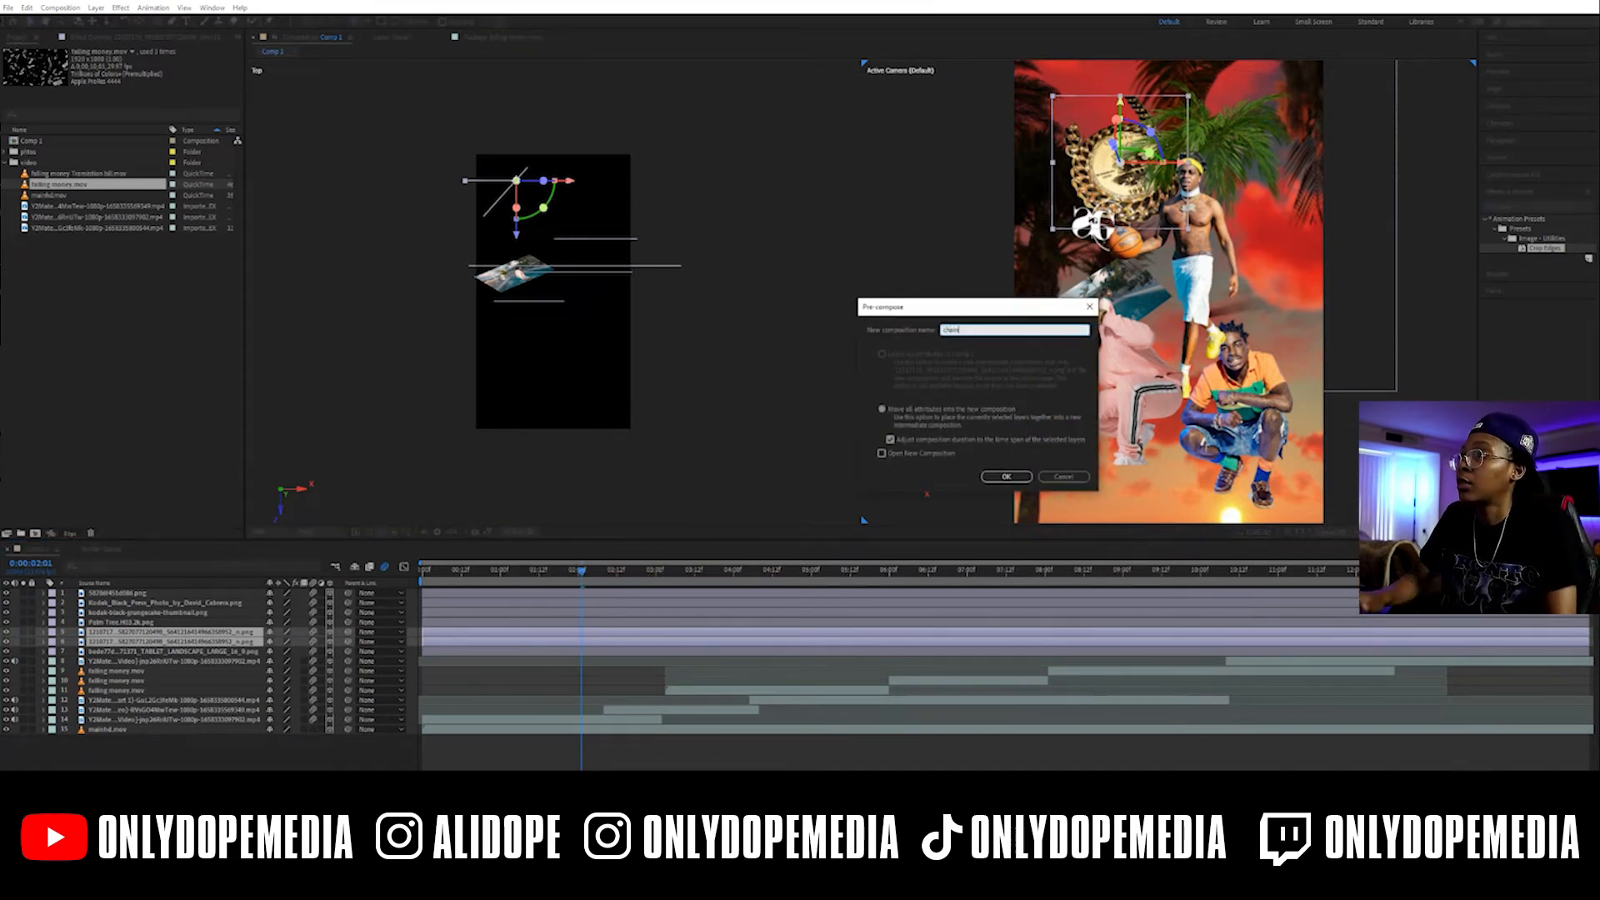
key(Return)
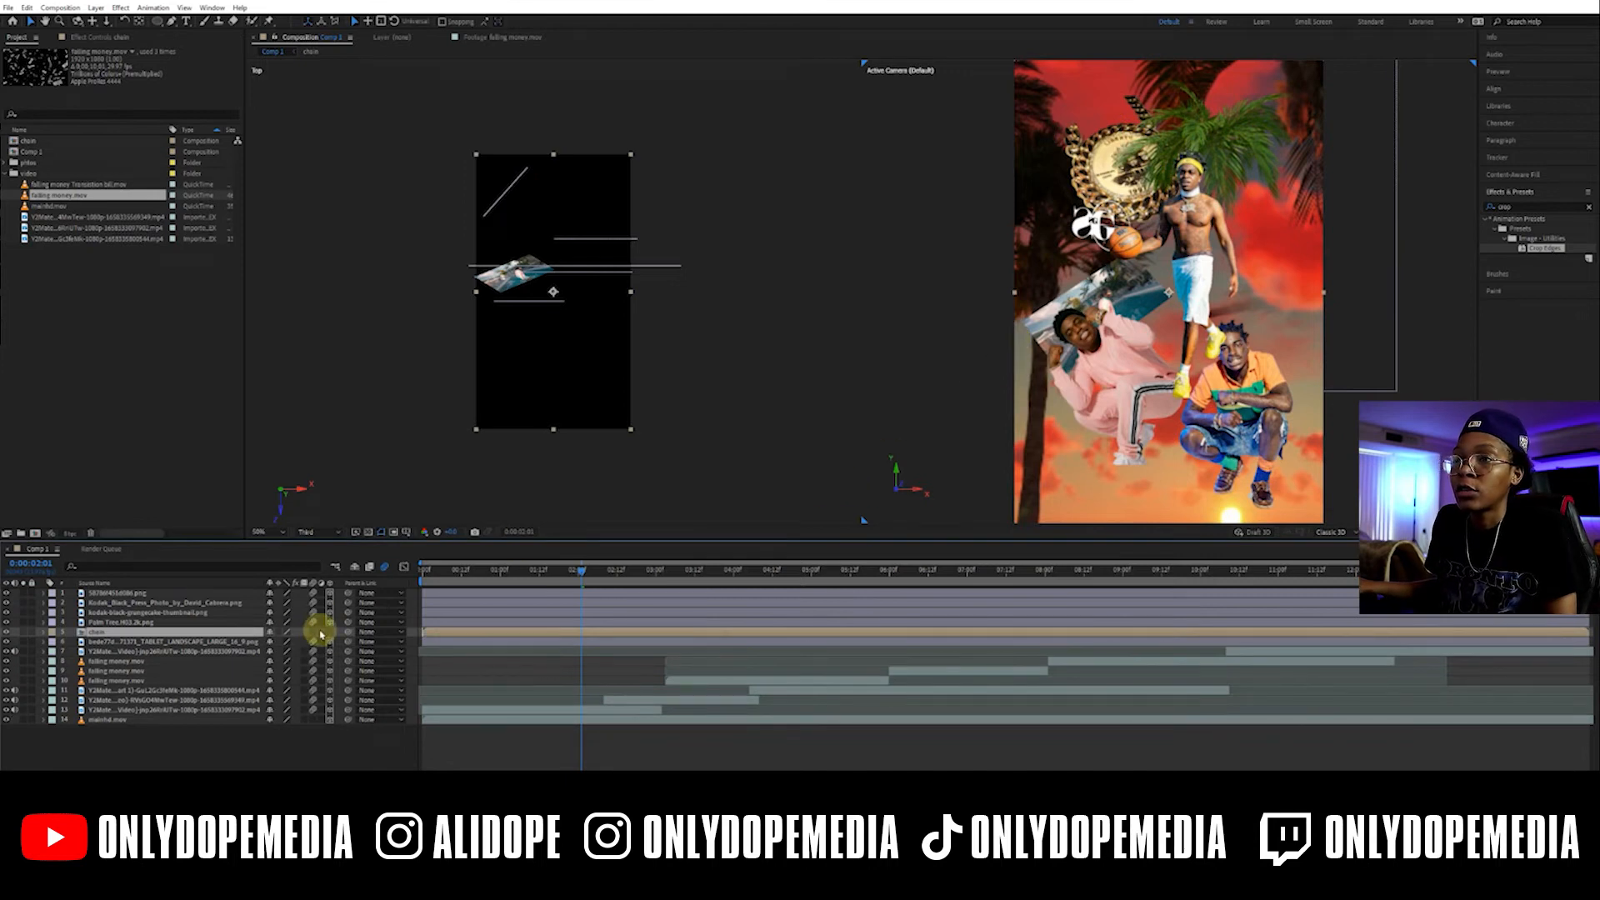
Open the chain composition, frame the pendant in the viewer and set the preview resolution to Full
double_click(582, 635)
scroll(858, 221, up, 2)
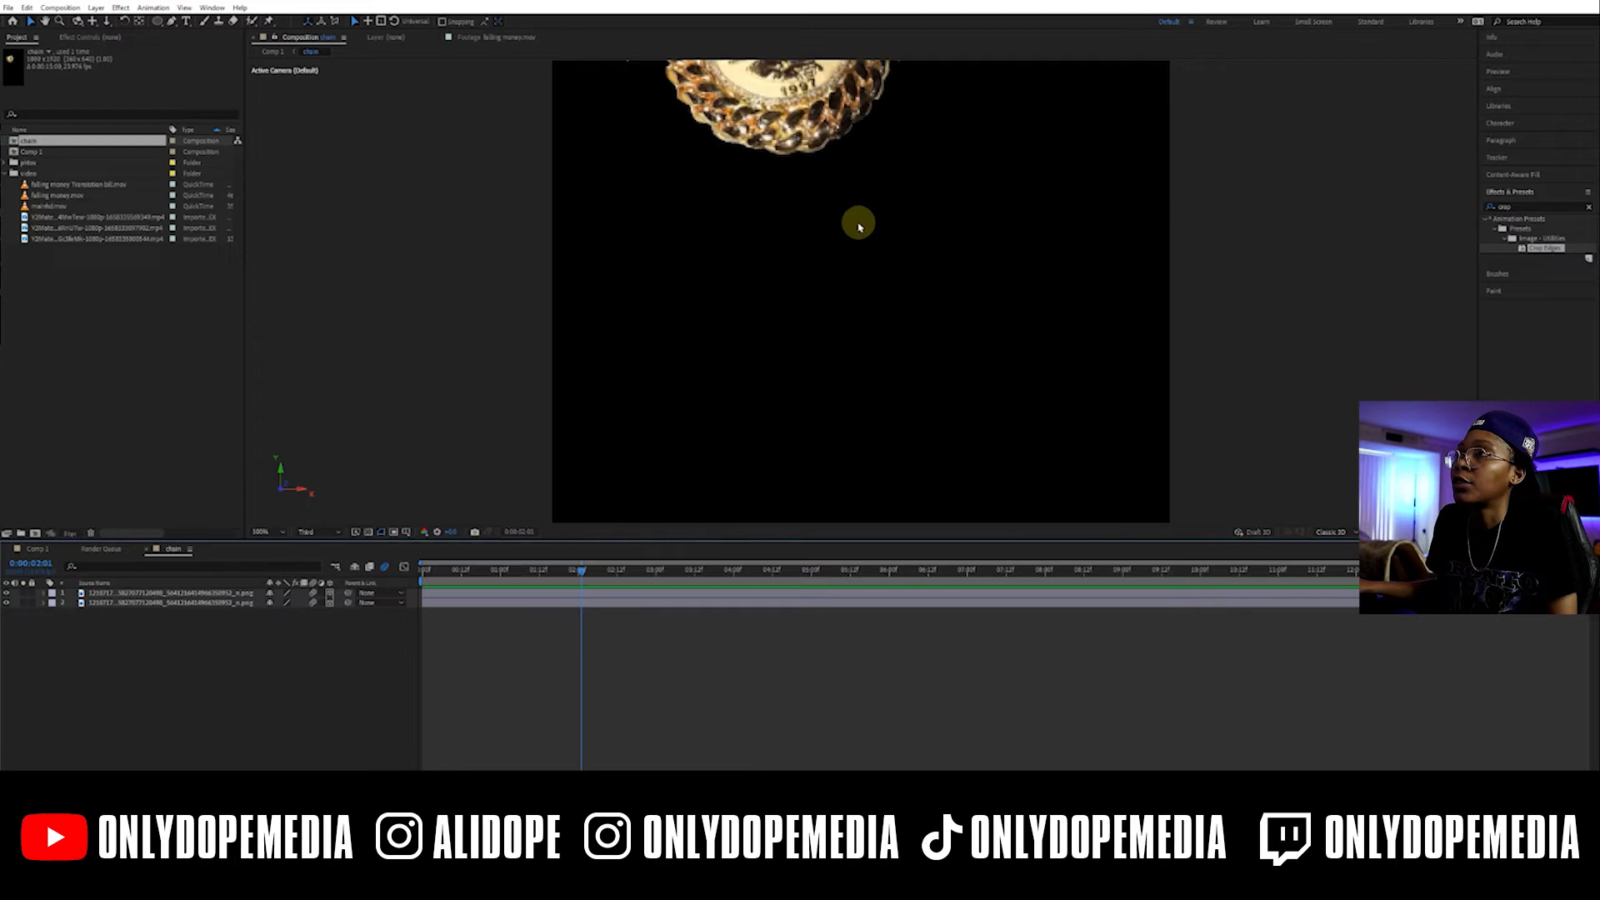
drag(800, 178, 823, 410)
click(317, 533)
click(315, 557)
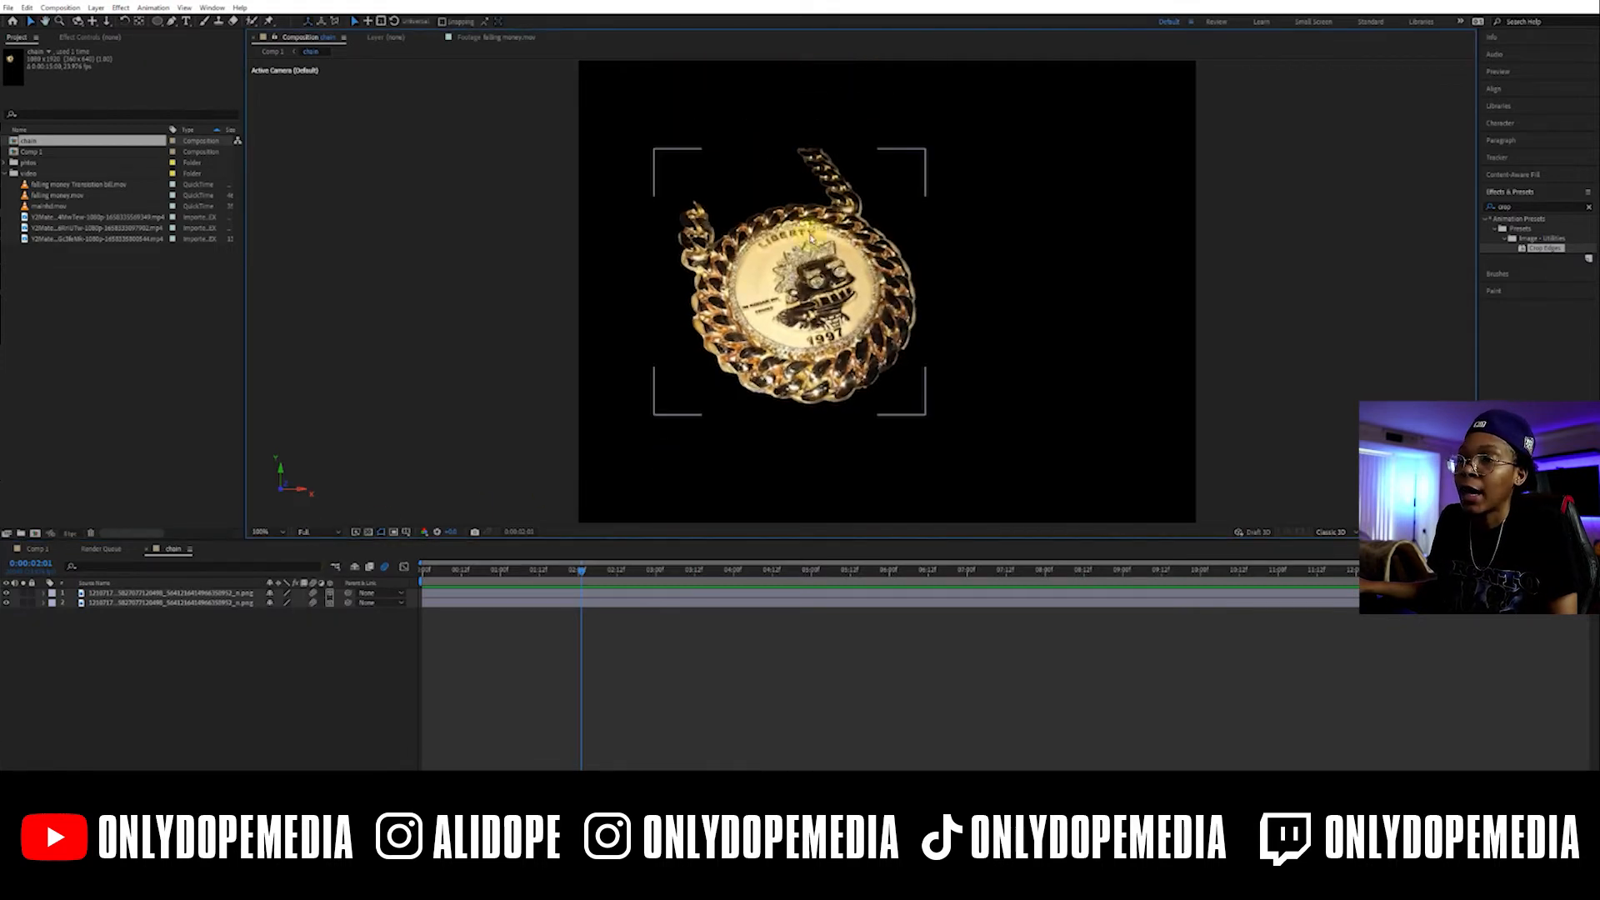
Draw an elliptical mask over the medallion on the upper chain layer and hide the lower copy
click(597, 594)
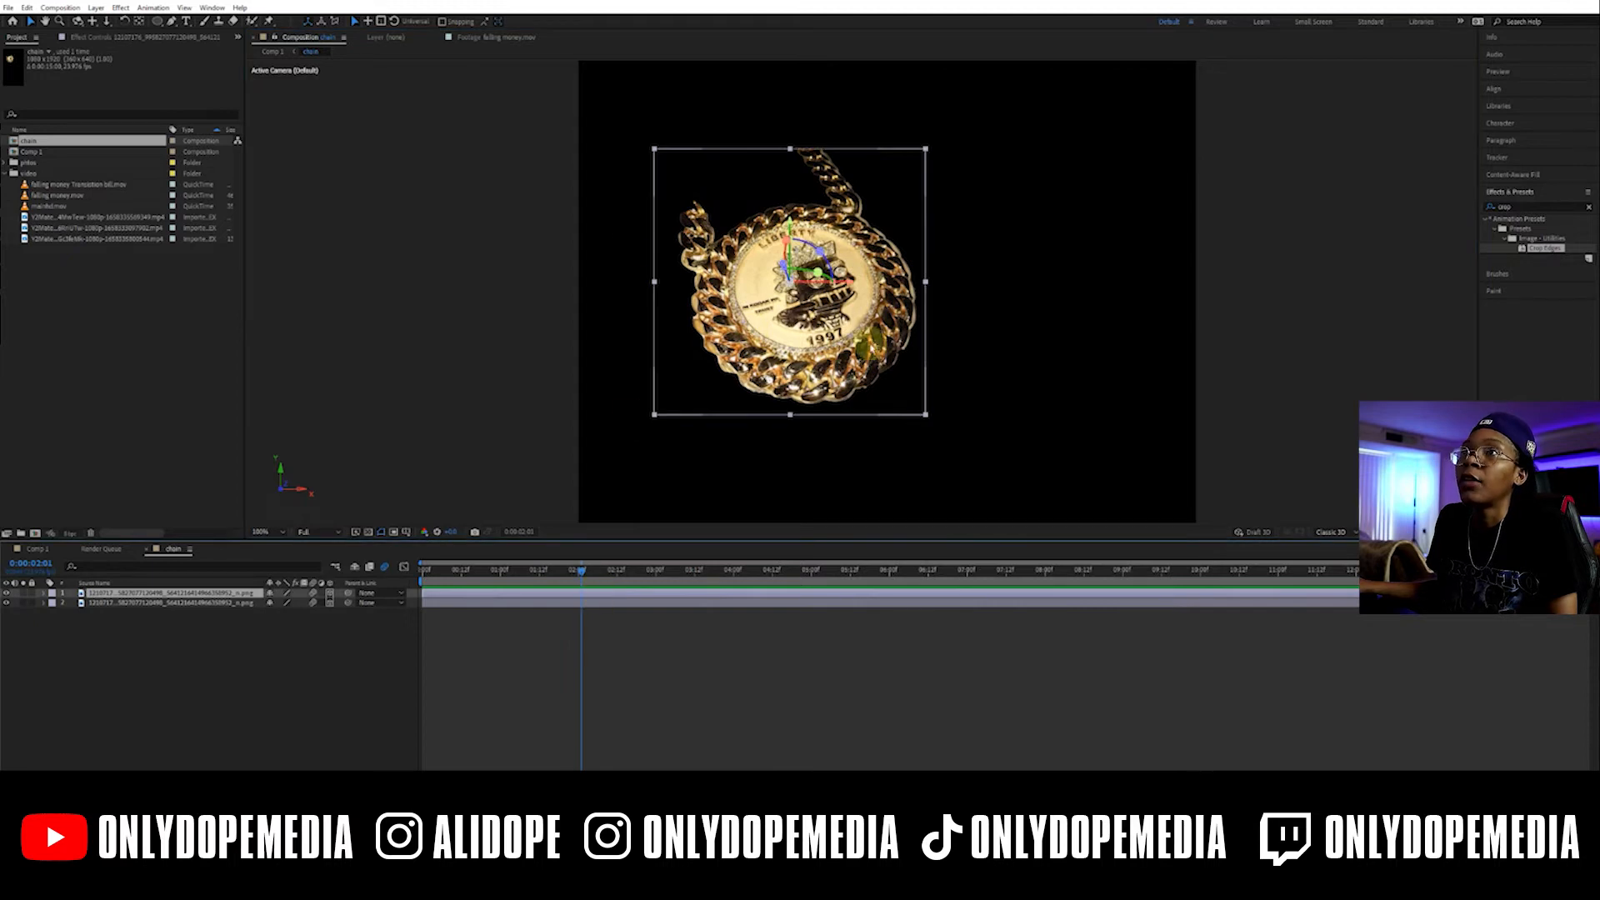
drag(156, 23, 191, 42)
drag(752, 246, 769, 255)
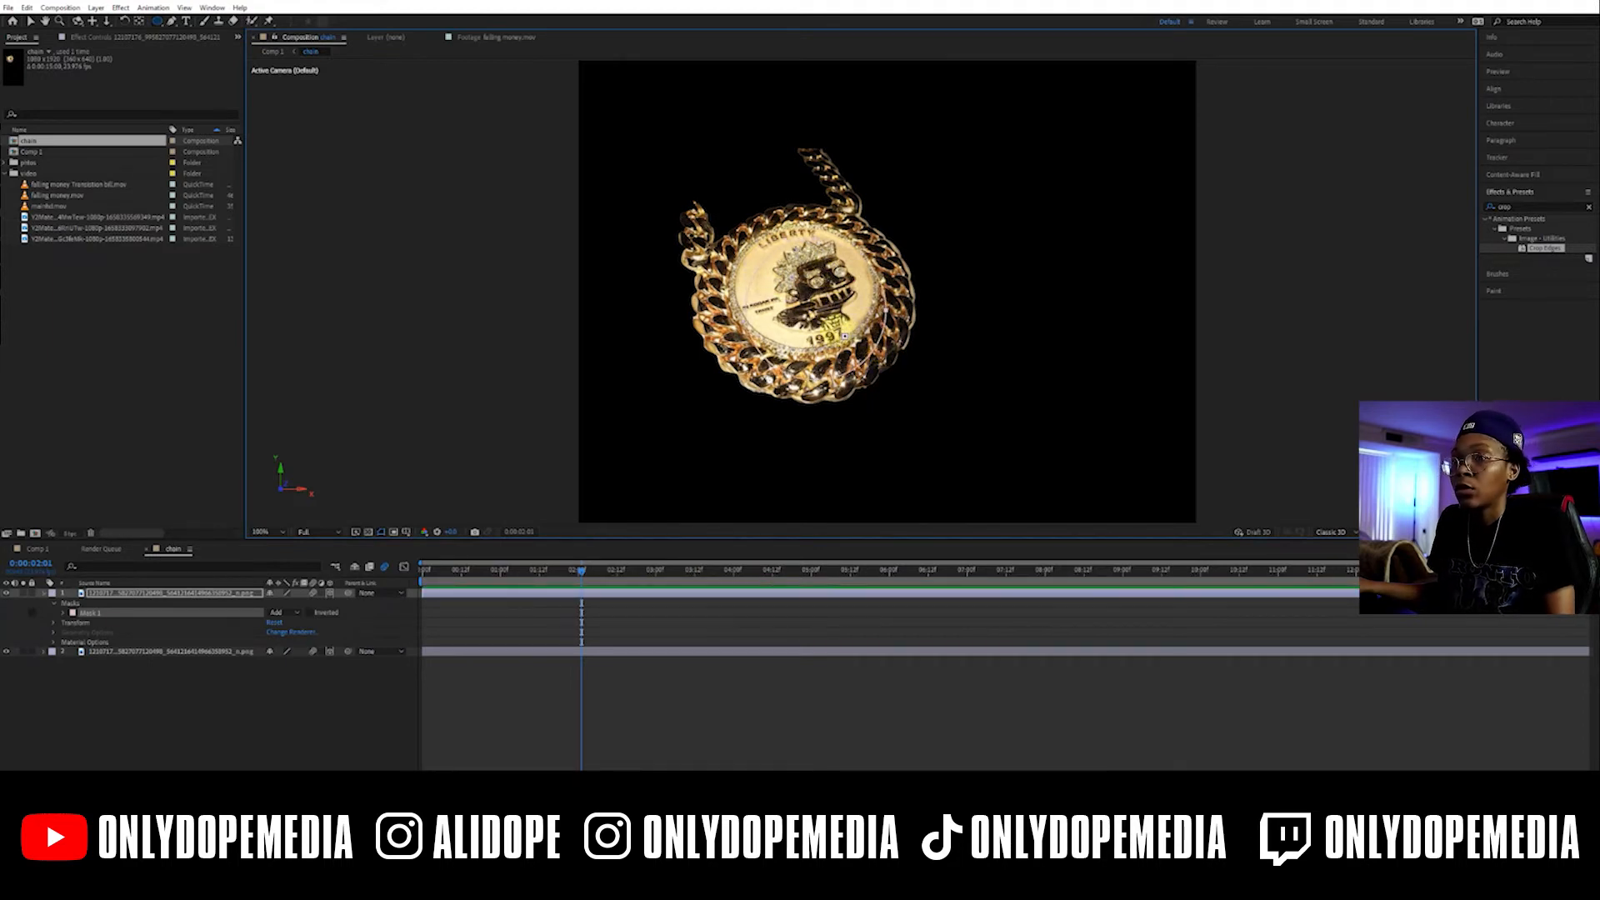
click(7, 653)
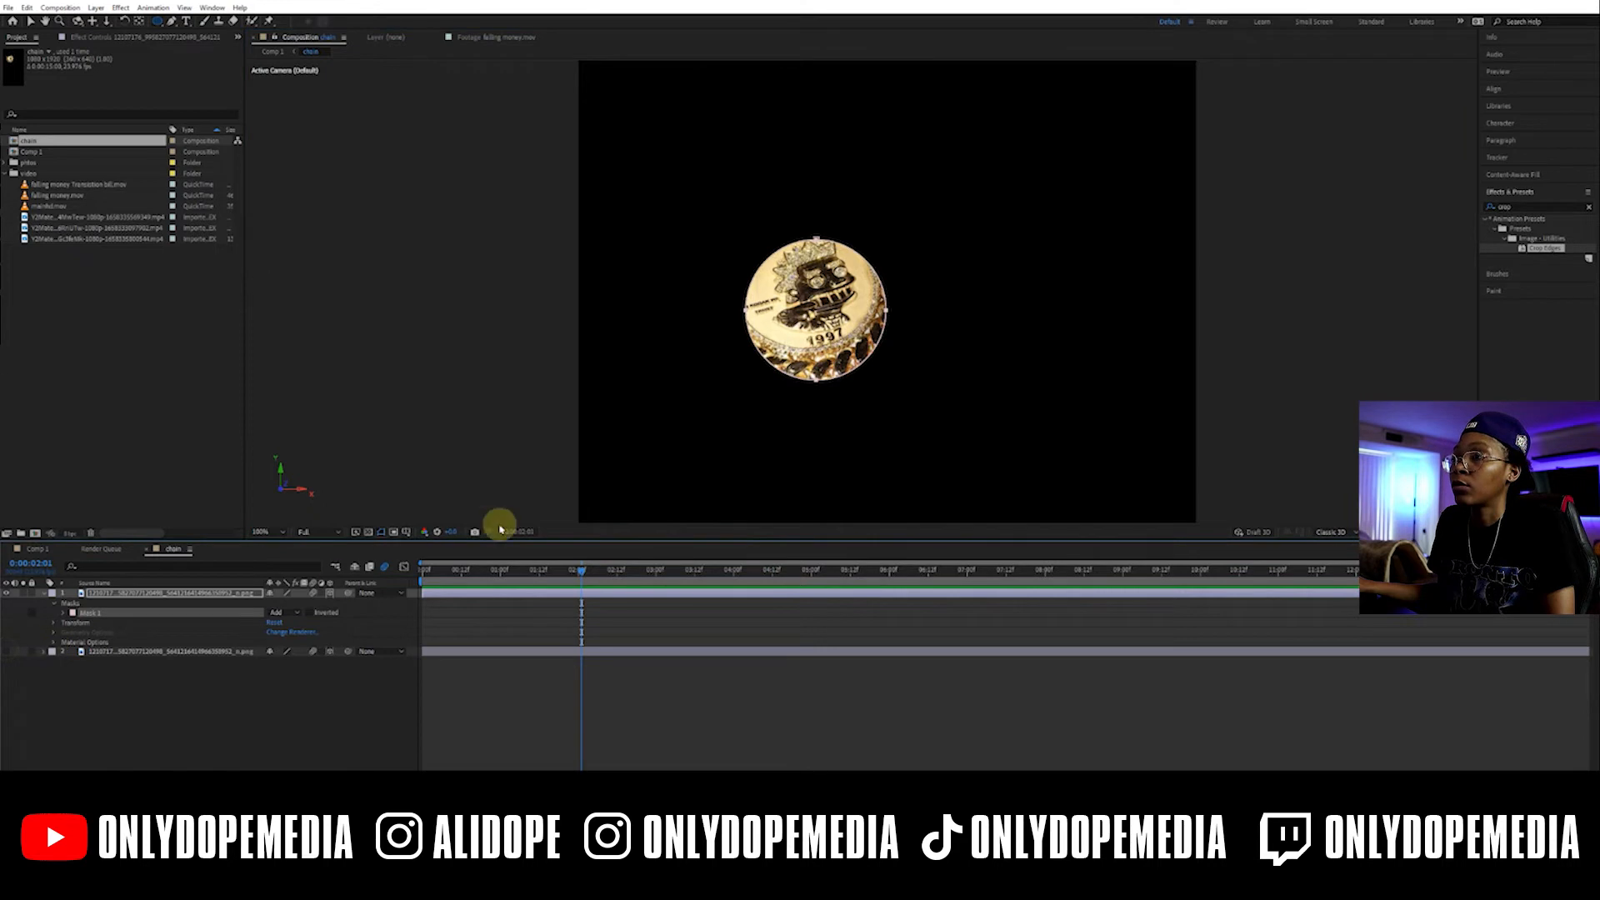
Reshape the mask to fit the edge of the medallion's round face and make the lower chain layer visible again
key(v)
click(833, 316)
mouse_move(816, 240)
mouse_down()
mouse_move(806, 204)
mouse_move(798, 216)
mouse_up()
click(728, 289)
drag(869, 288, 881, 290)
drag(797, 358, 813, 359)
drag(798, 216, 805, 223)
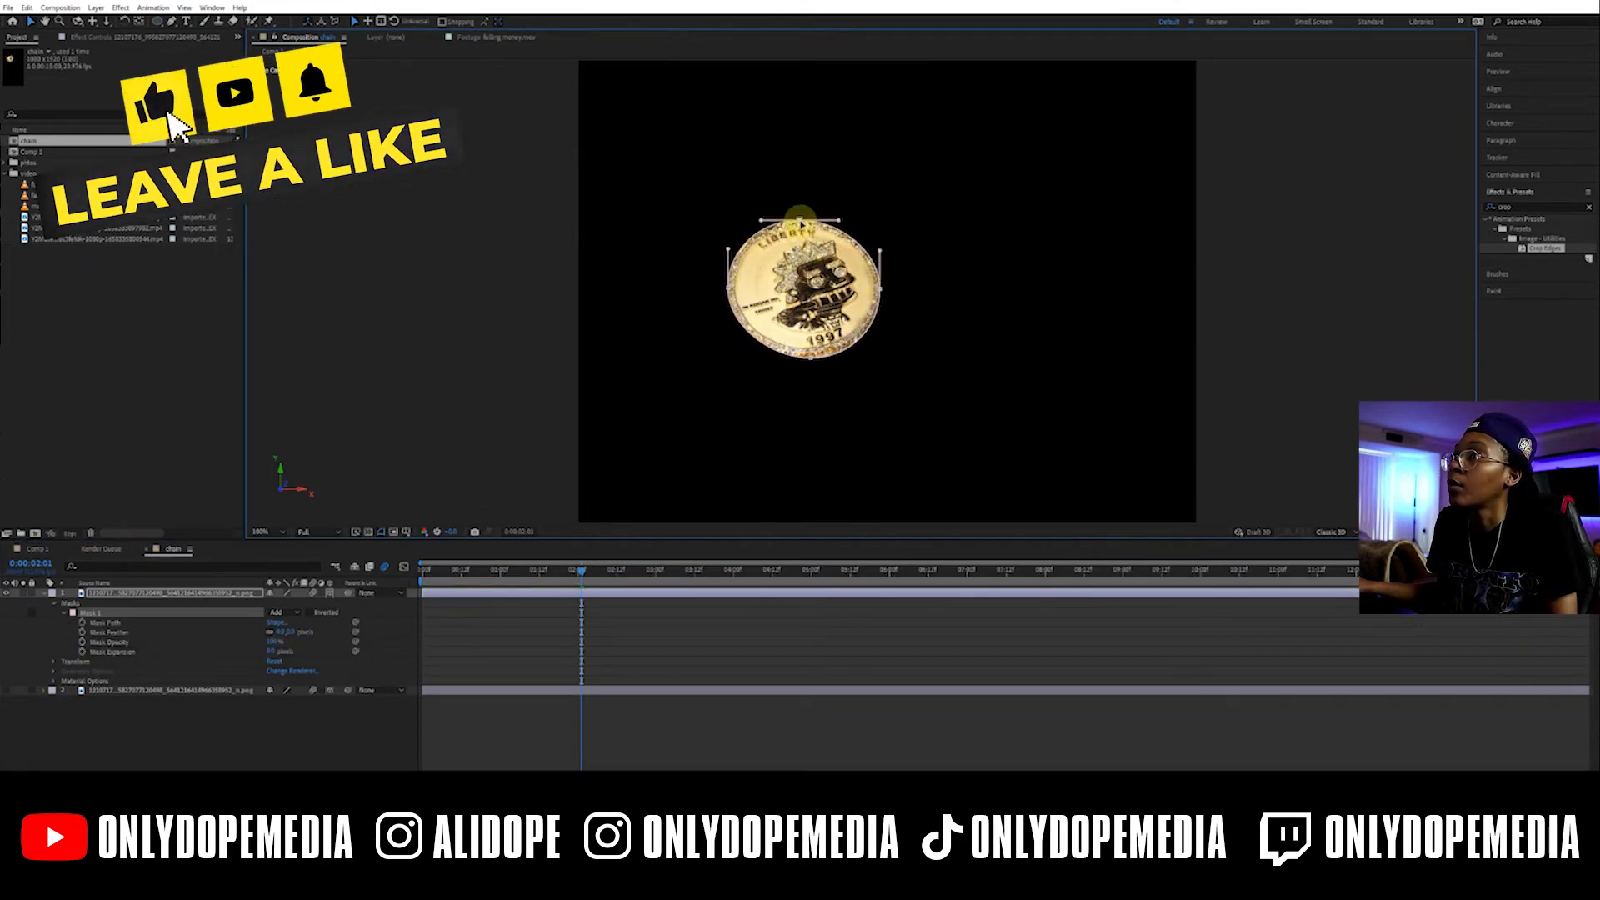
click(145, 721)
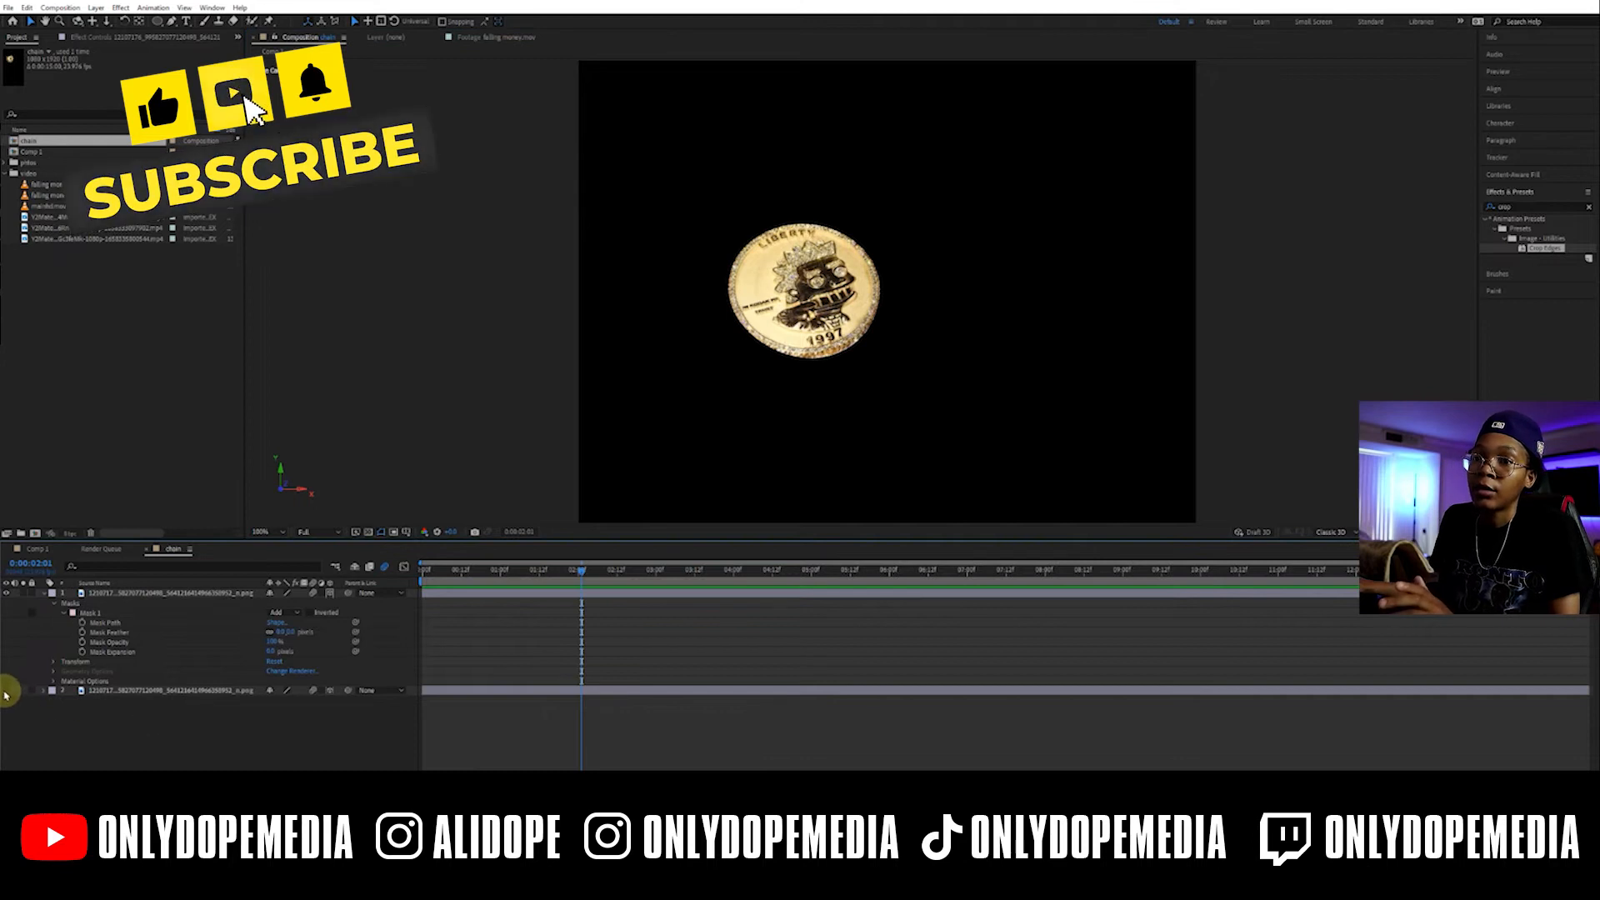
click(47, 594)
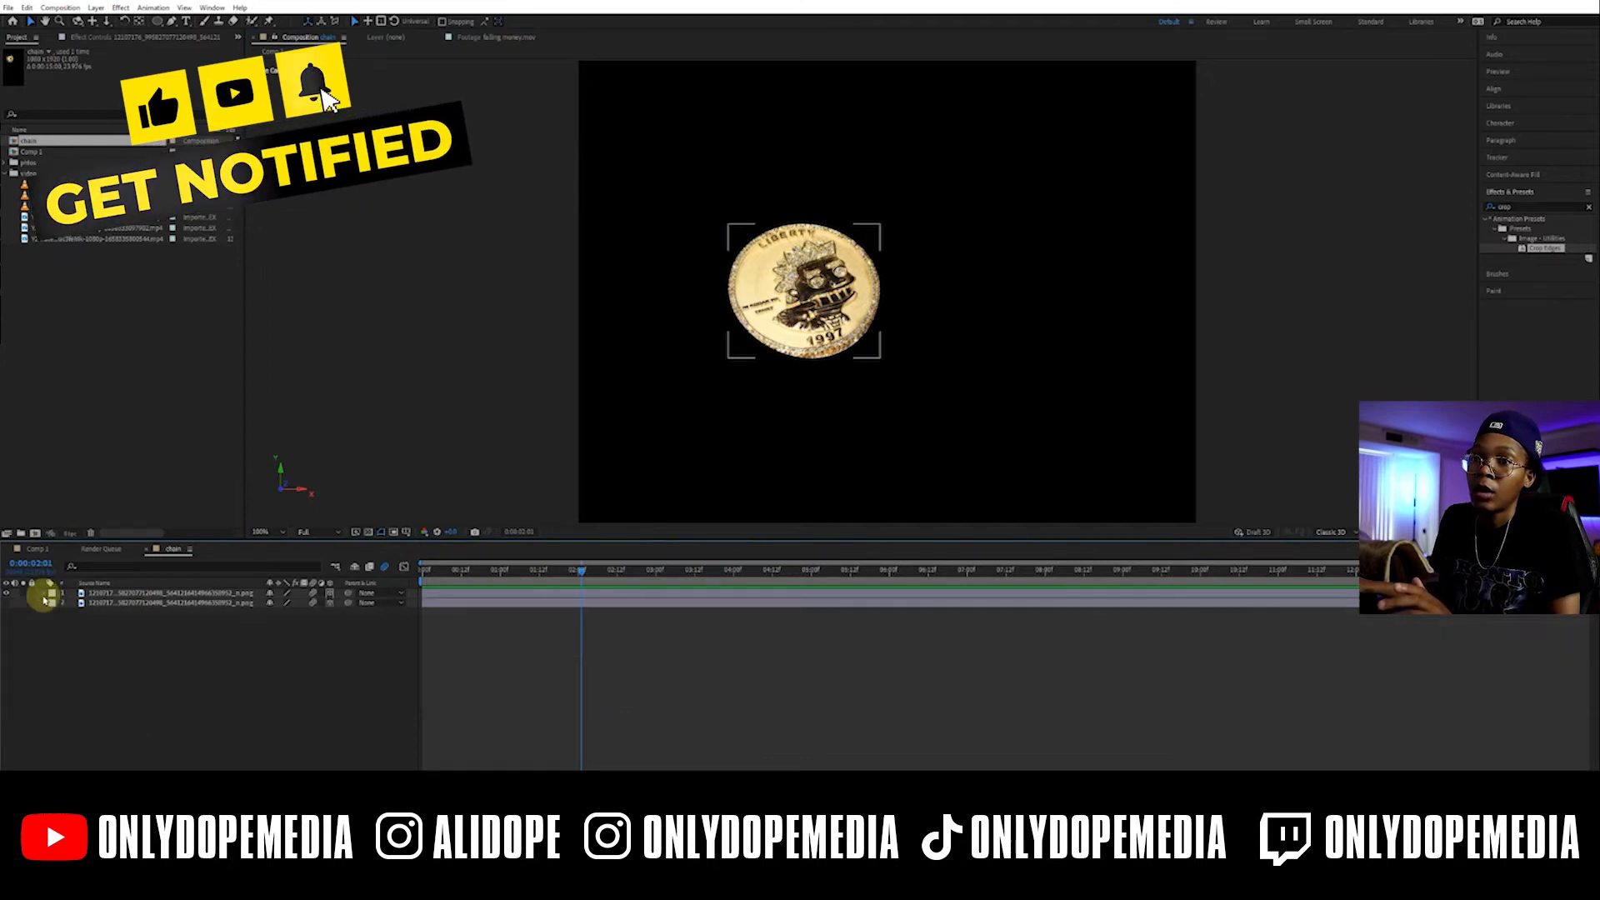
click(8, 604)
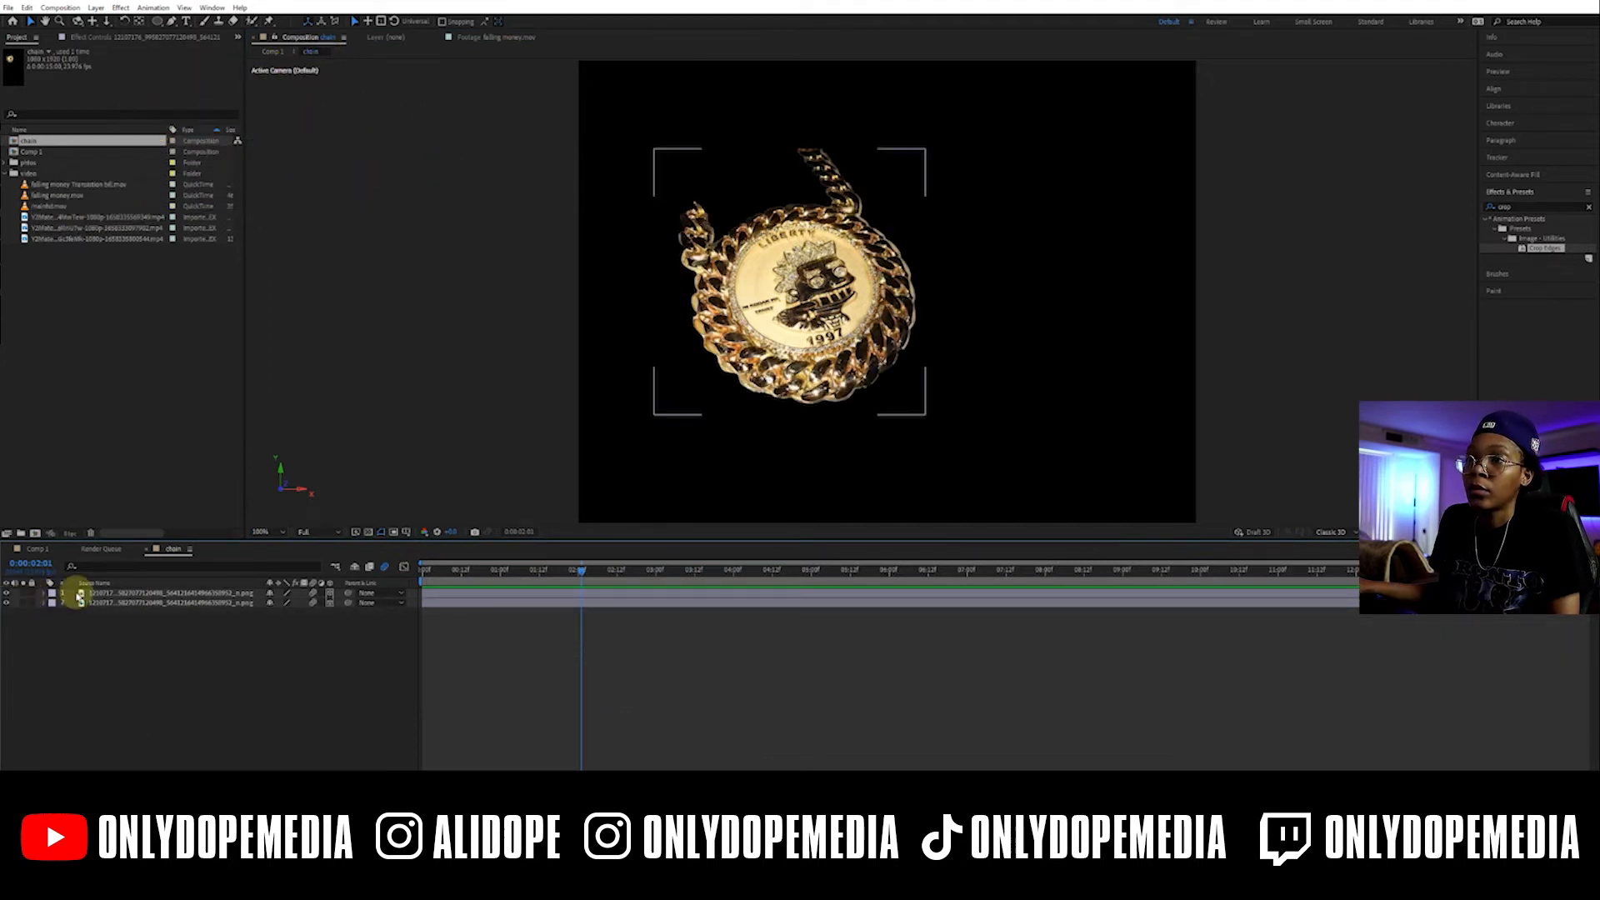
Split the masked medallion layer at 0:00:00:23
click(448, 593)
drag(440, 575, 512, 567)
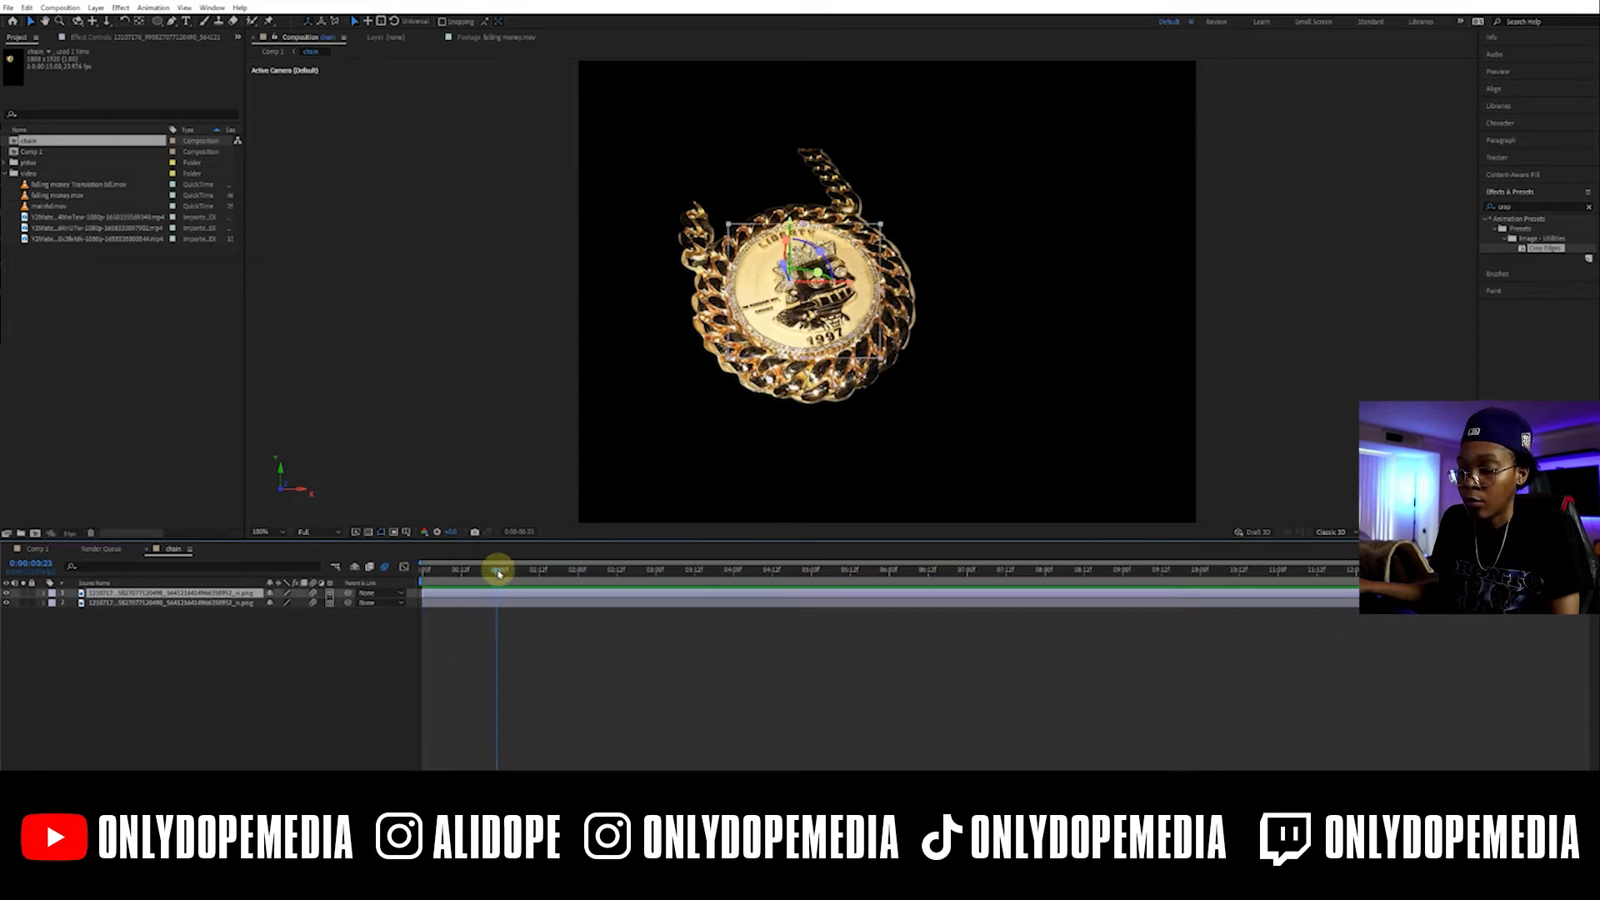
key(ctrl+d)
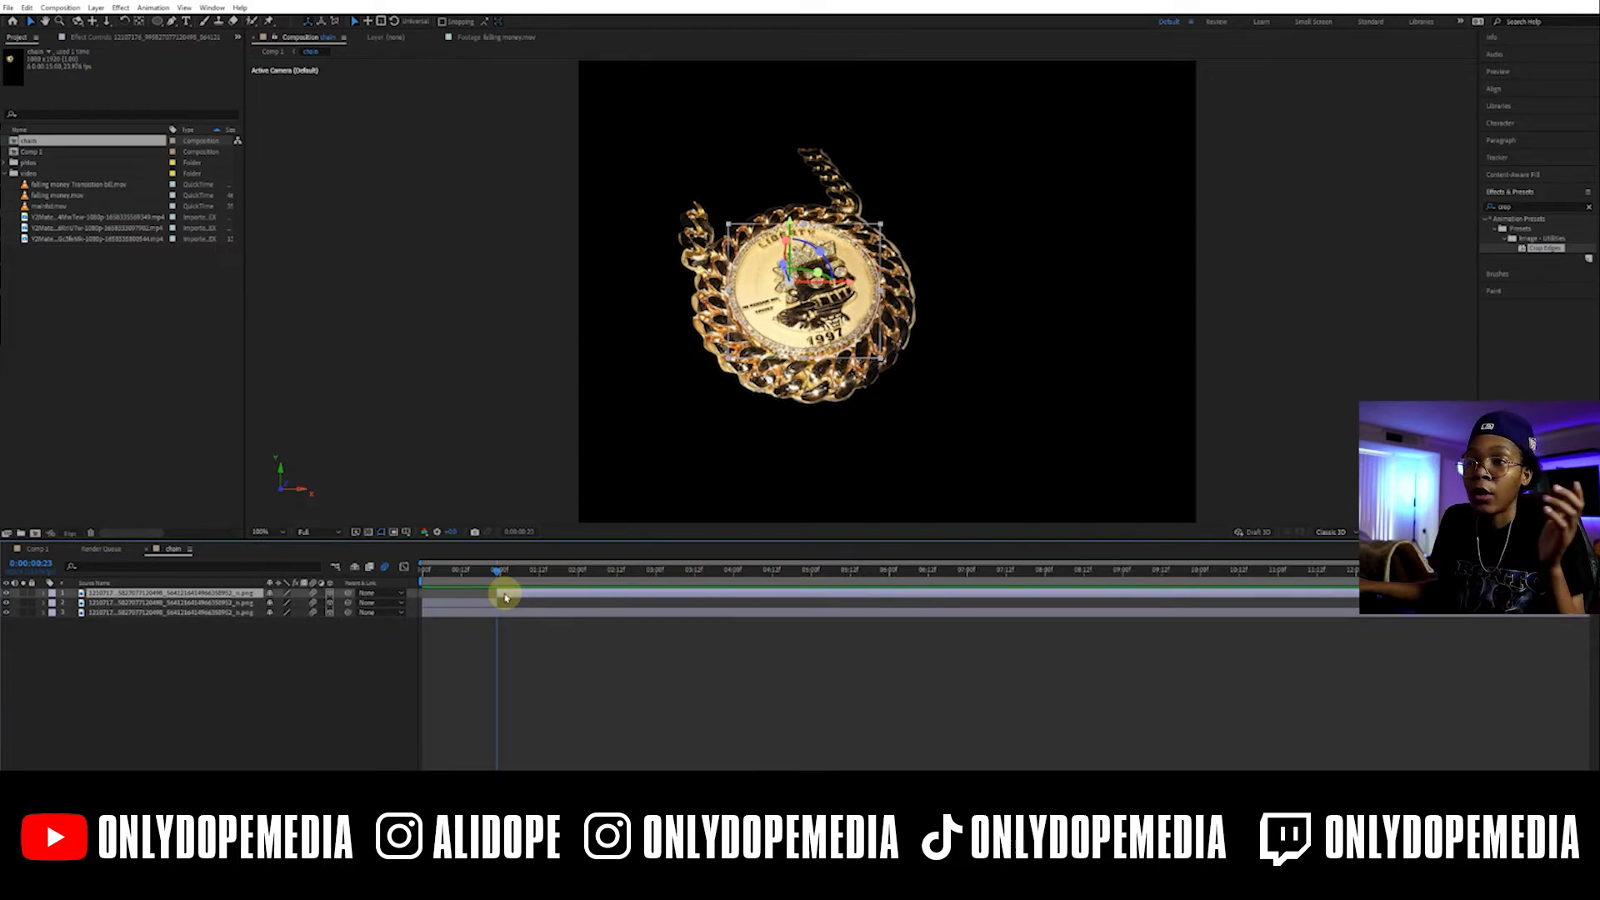
Turn on keyframing at 0:00:00:23 for the later medallion segment's transform properties from Position through Z Rotation
click(40, 597)
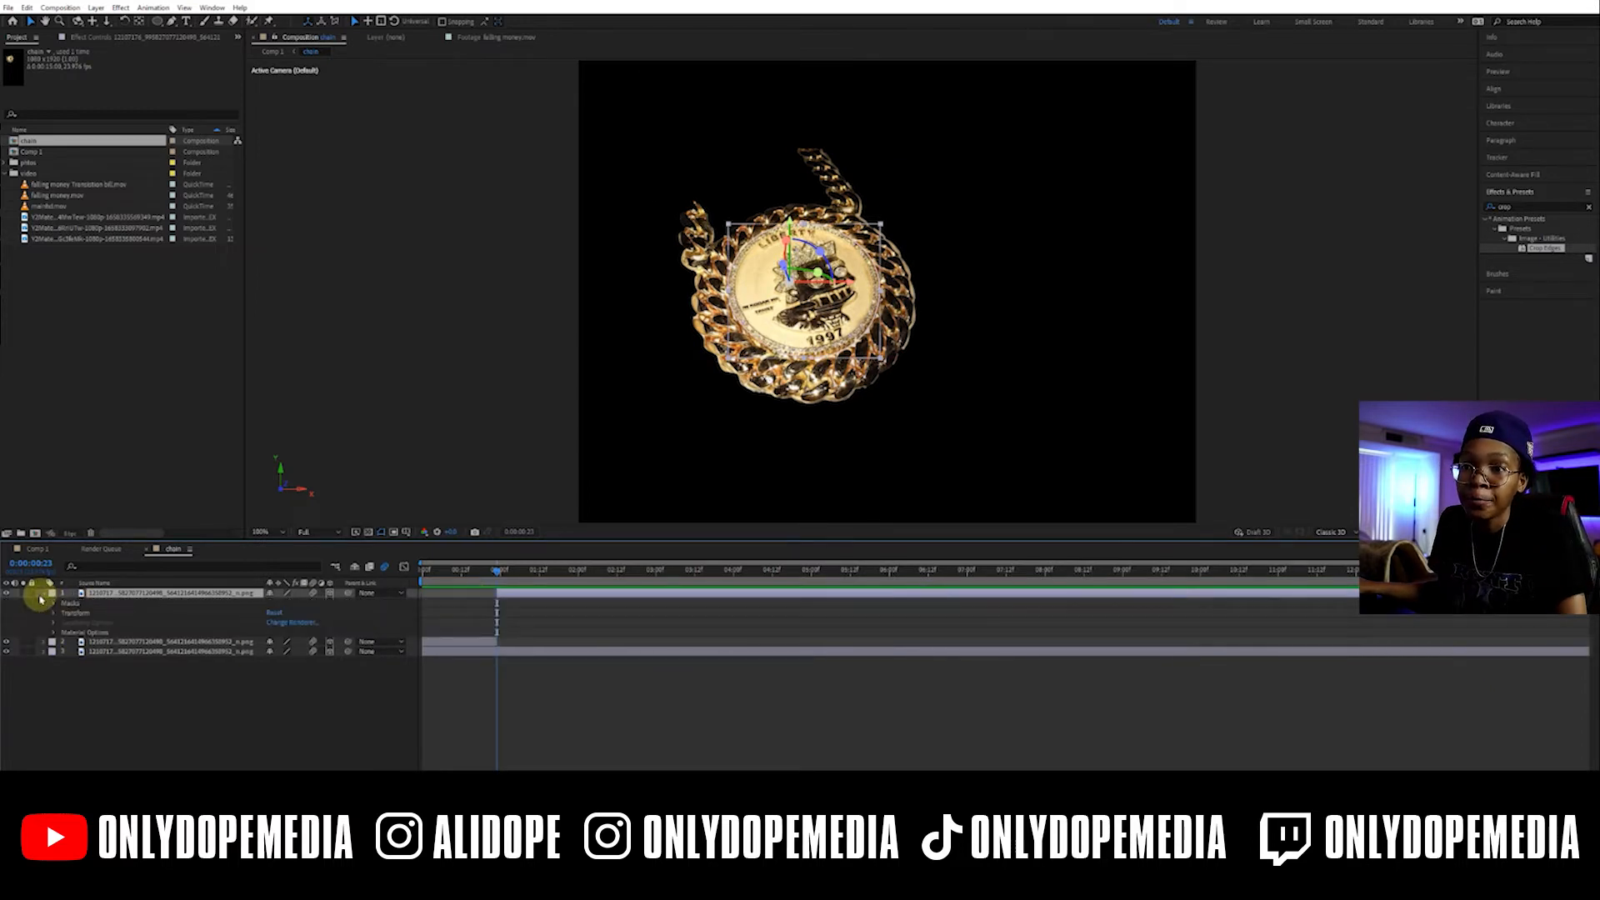
click(54, 613)
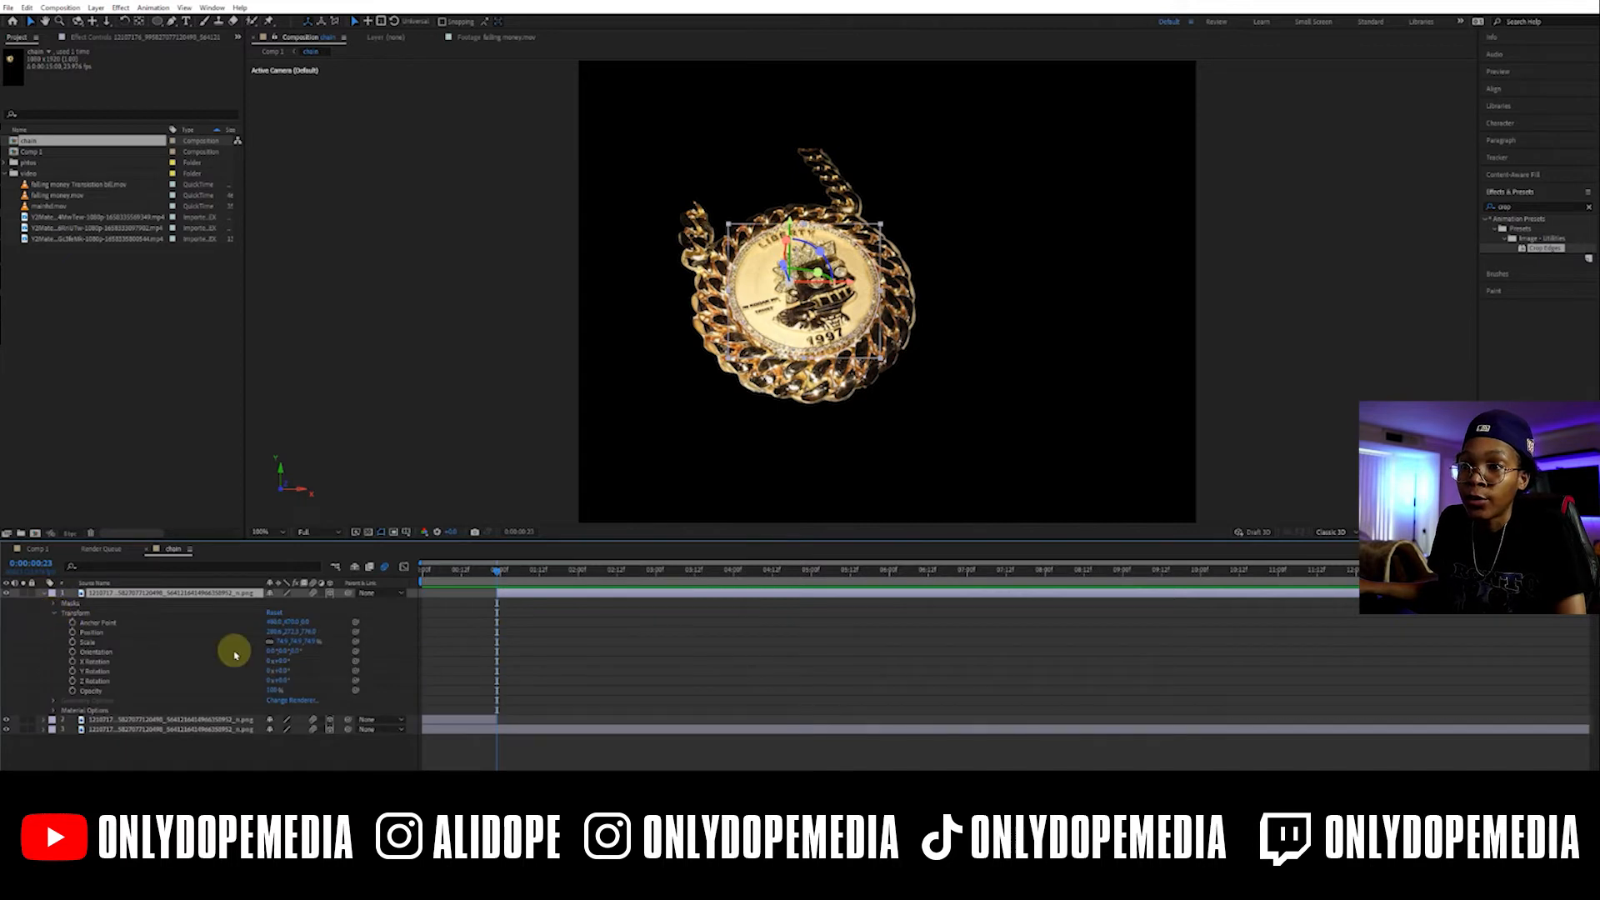
drag(72, 632, 74, 681)
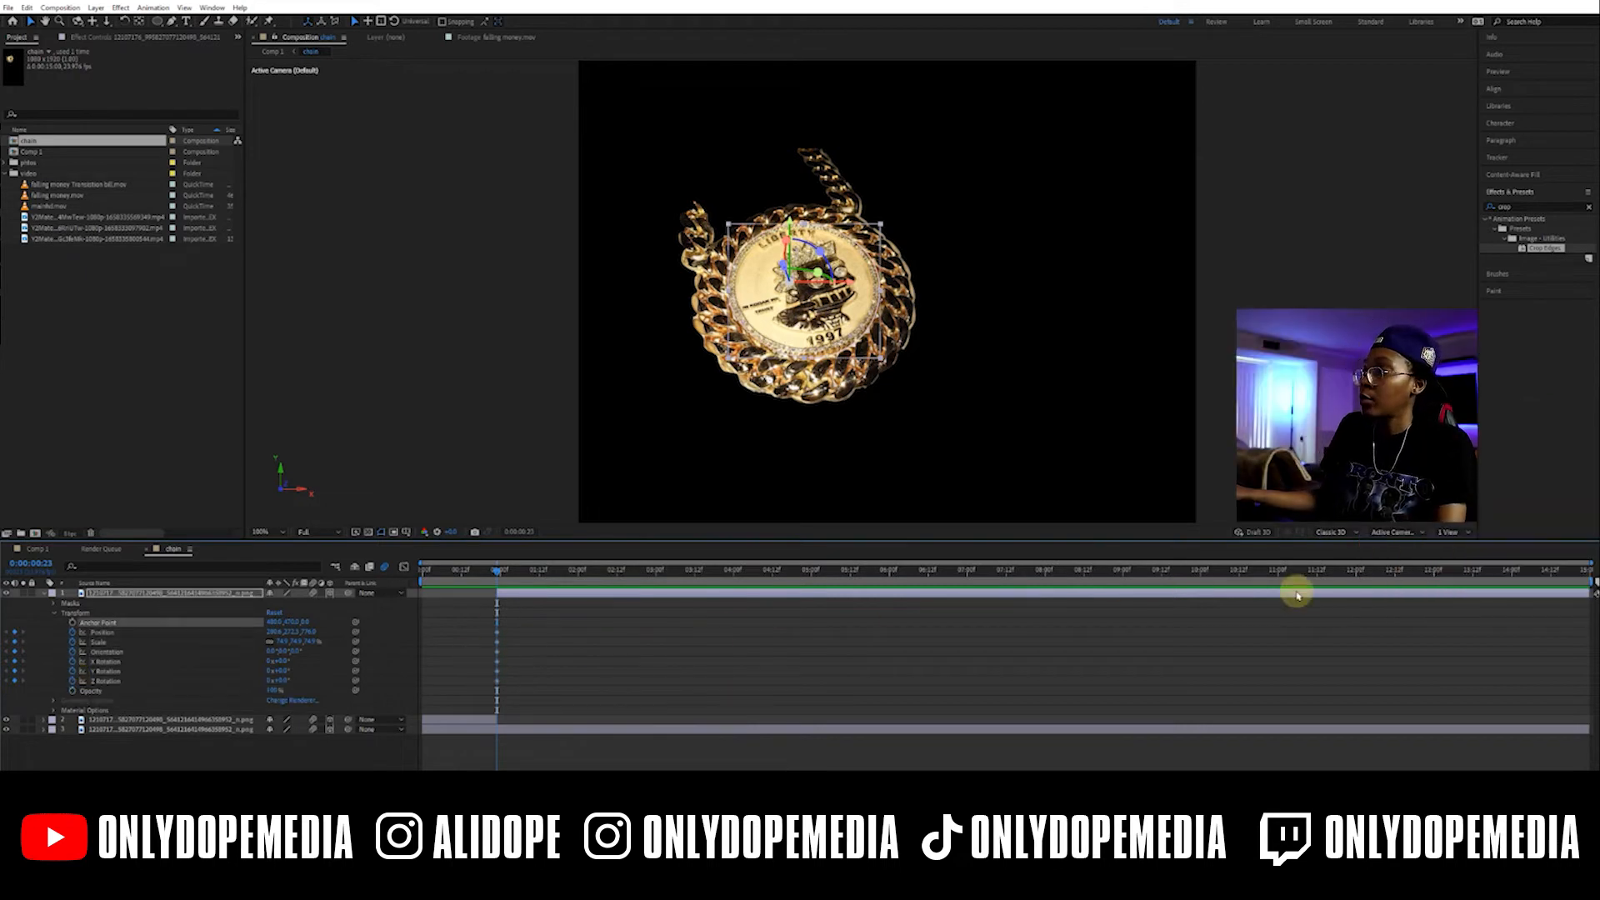
Keyframe the medallion's Z Rotation to 5 full turns at 0:00:14:13 and shift that keyframe slightly closer to the layer's end
click(1552, 571)
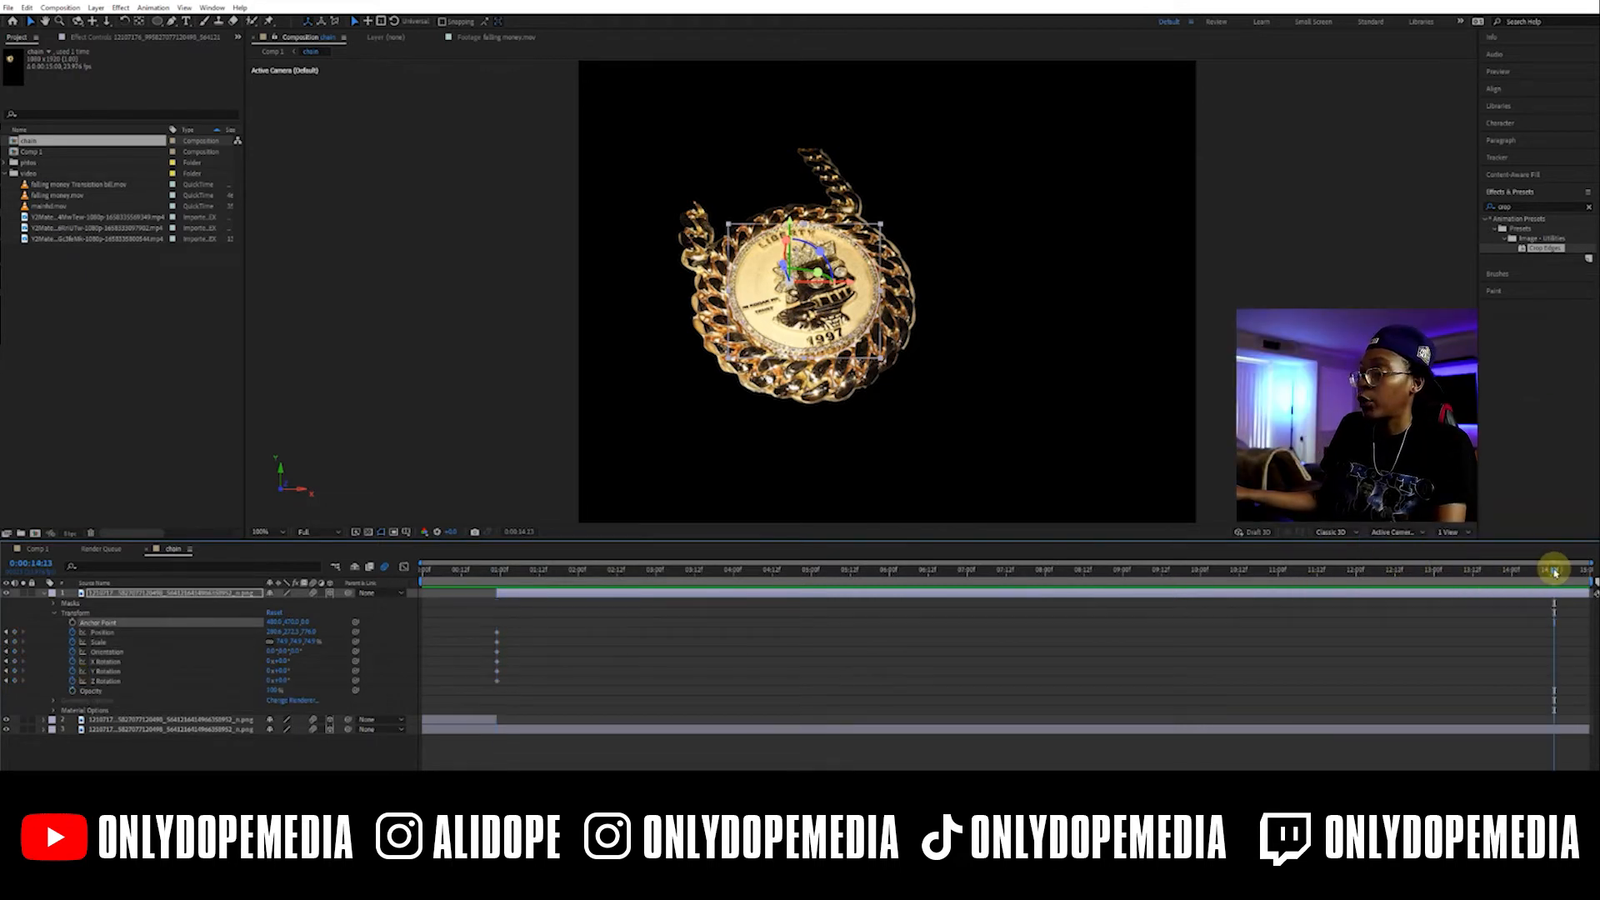
click(271, 681)
text(5)
key(Return)
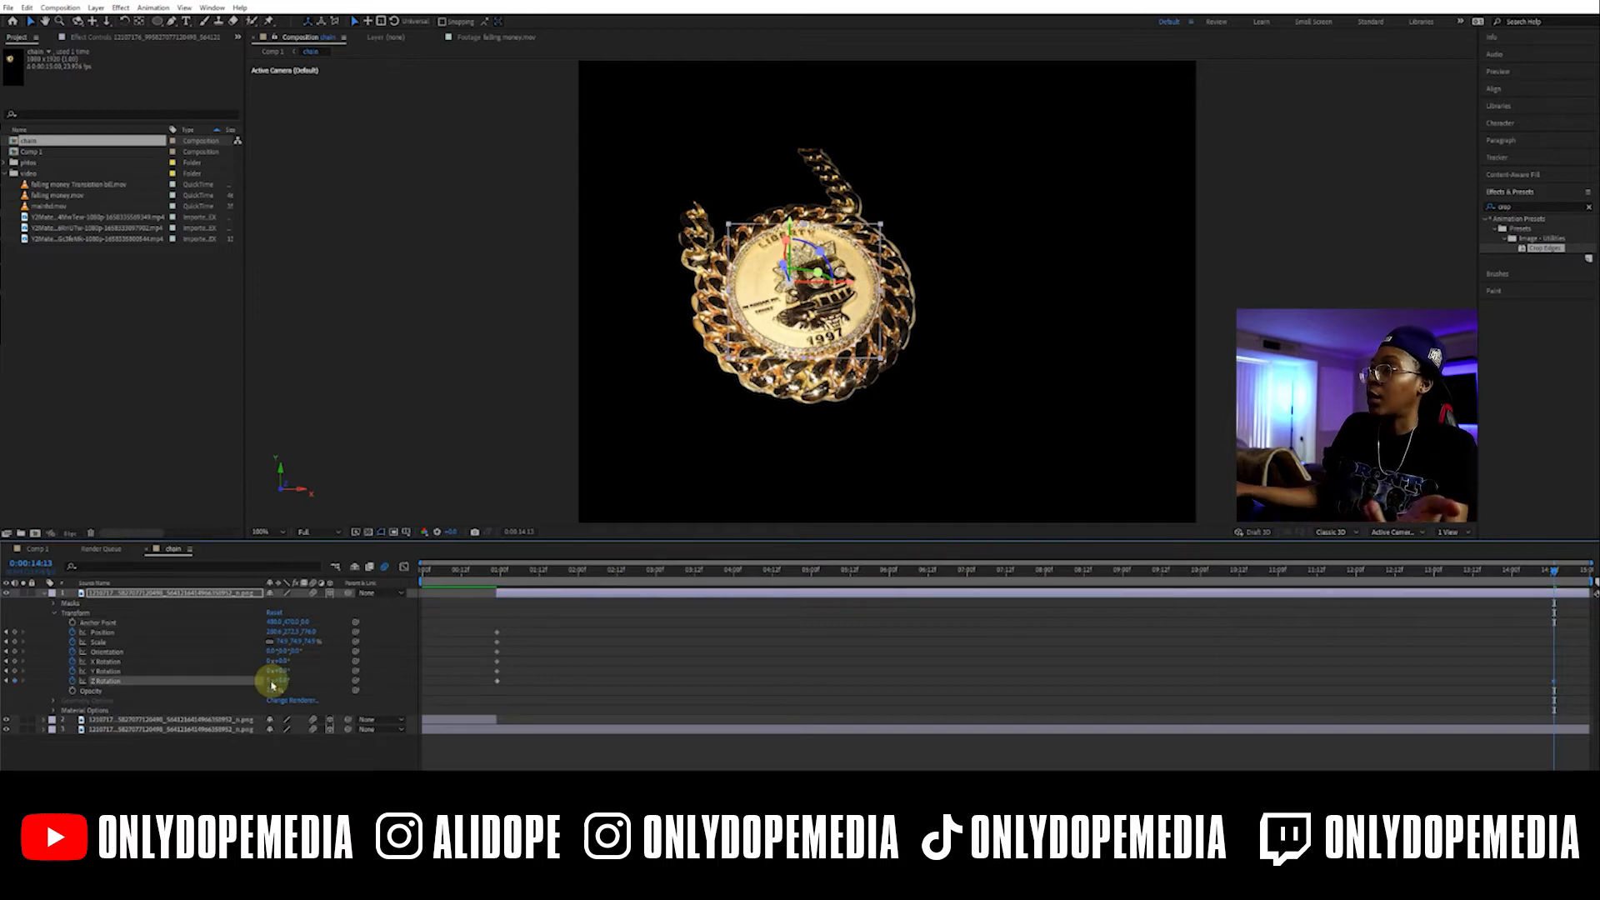
right_click(1554, 681)
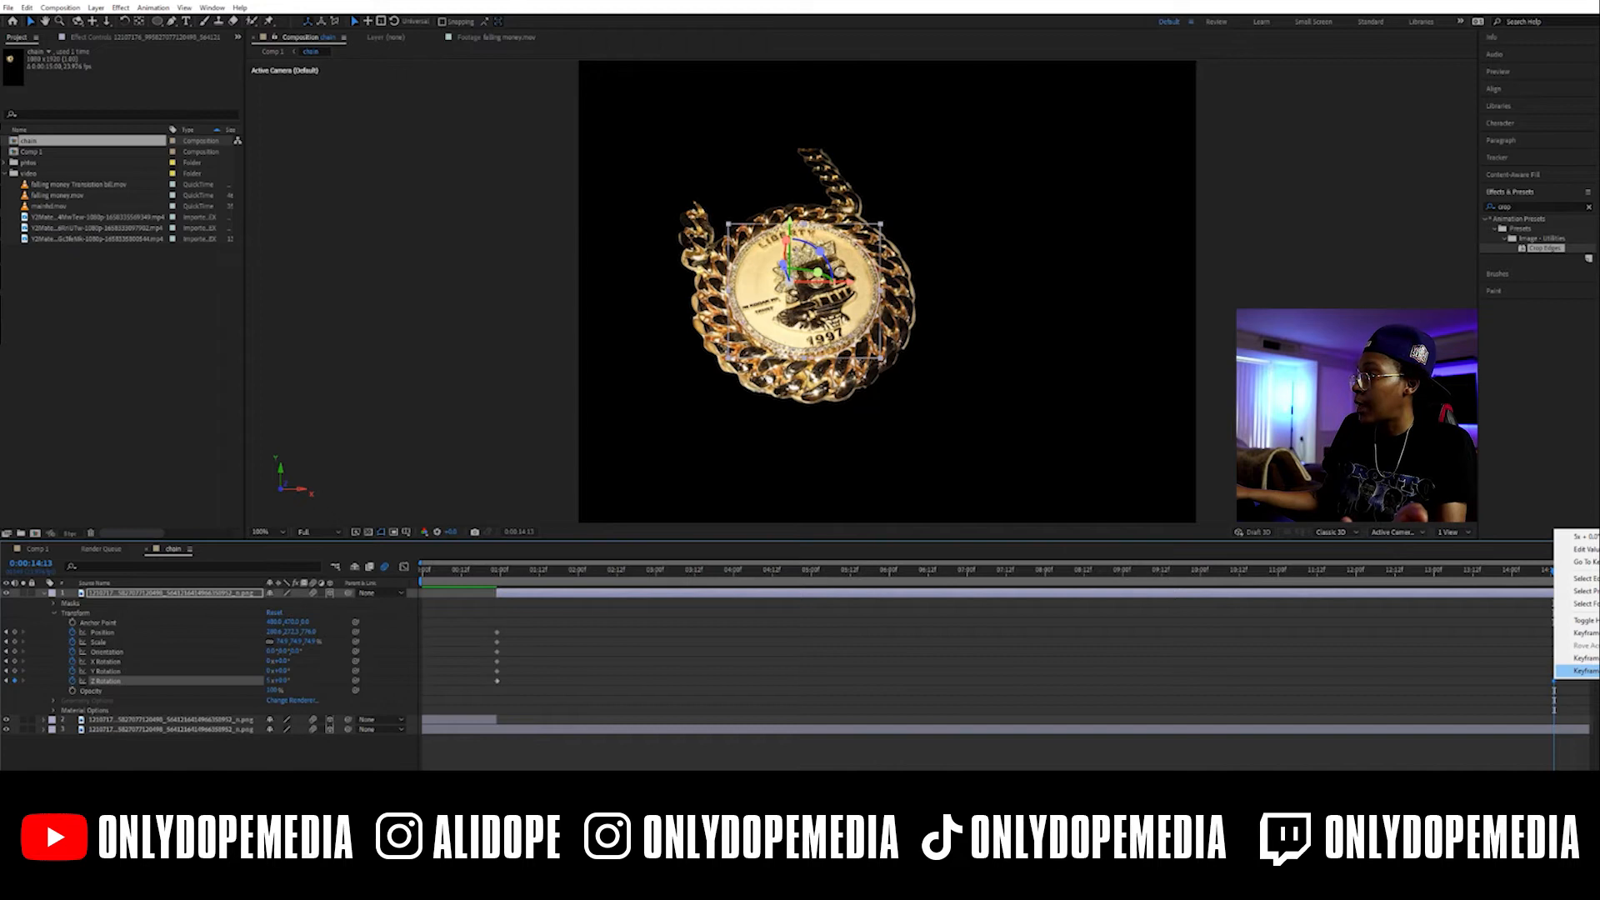
click(1565, 700)
click(1564, 700)
drag(1554, 681, 1570, 681)
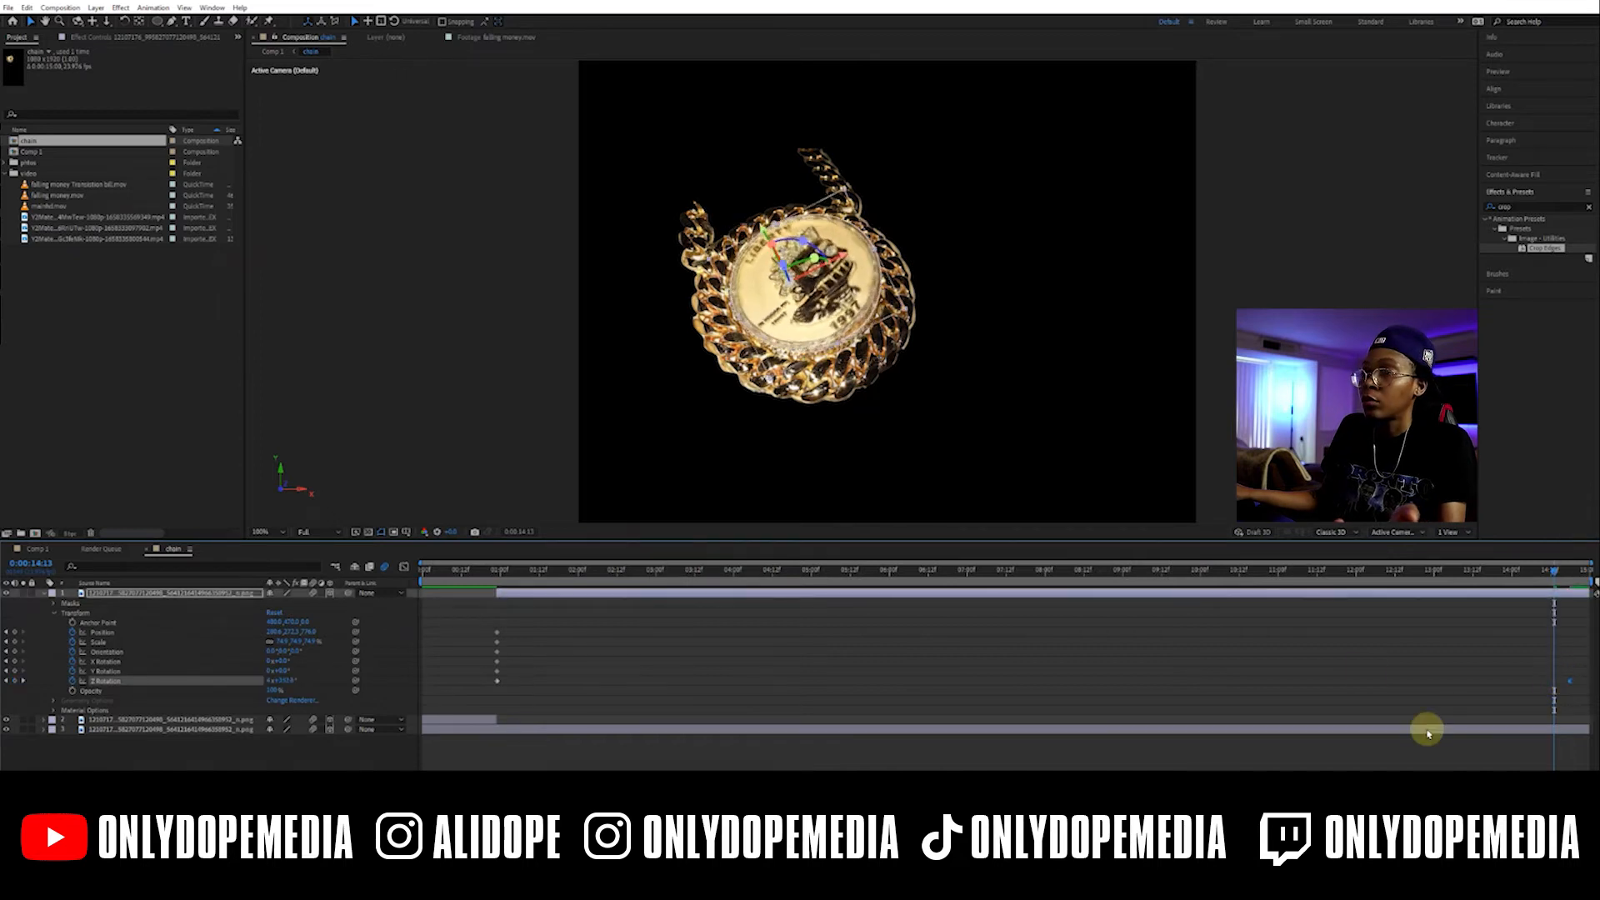
Adjust the medallion layer's Anchor Point to centre its spin inside the chain, and scrub through to check the rotation
click(667, 699)
drag(492, 572, 676, 613)
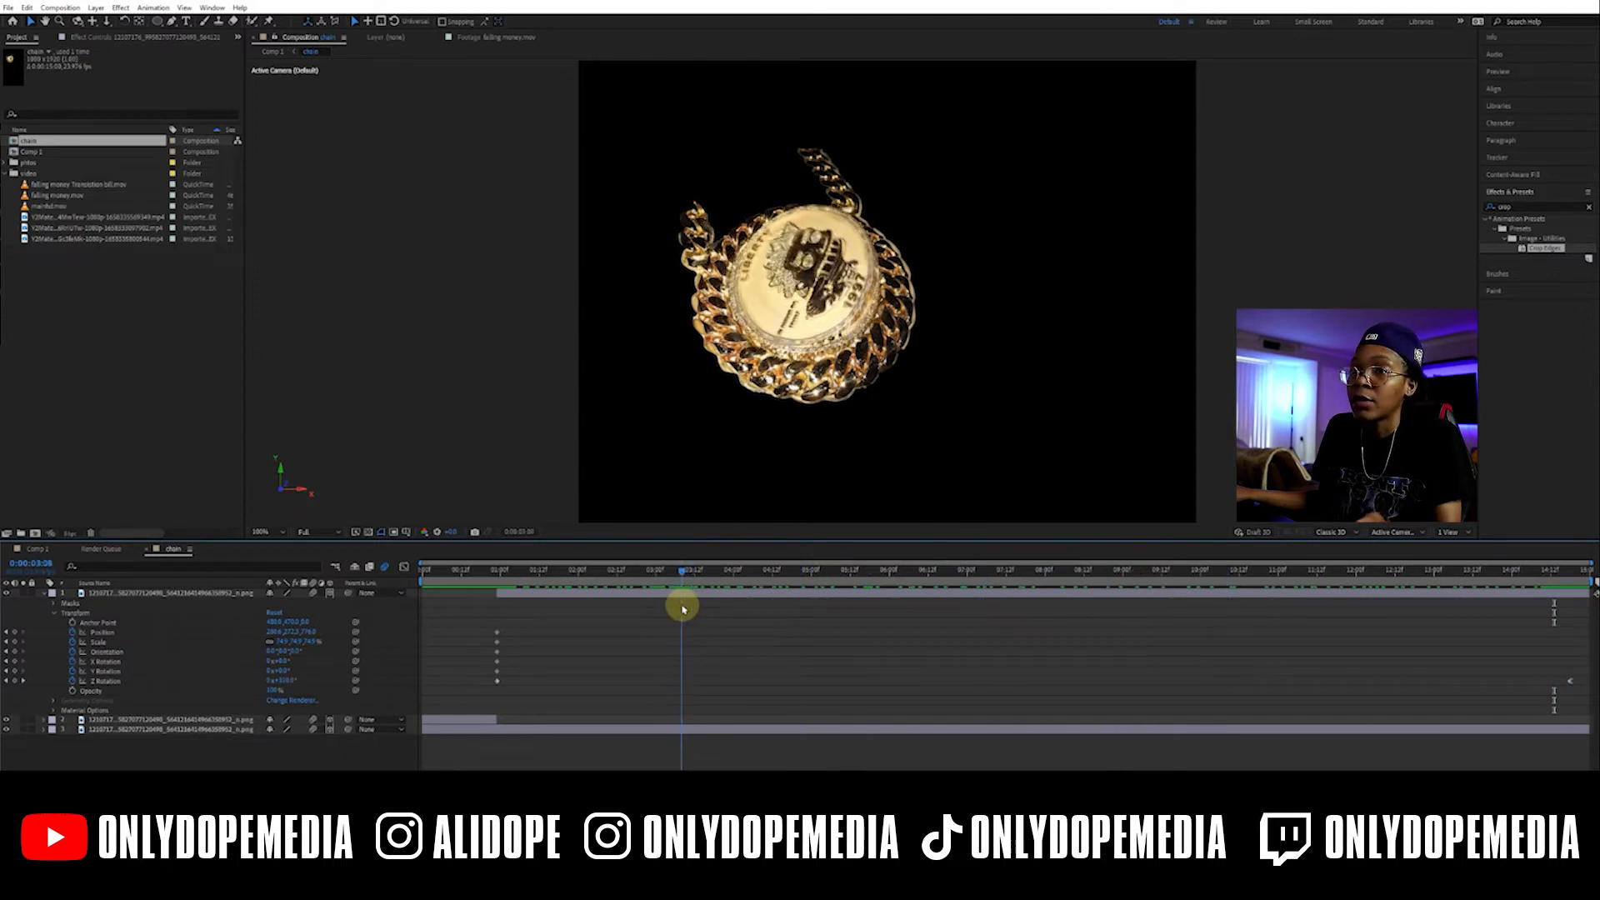
click(137, 623)
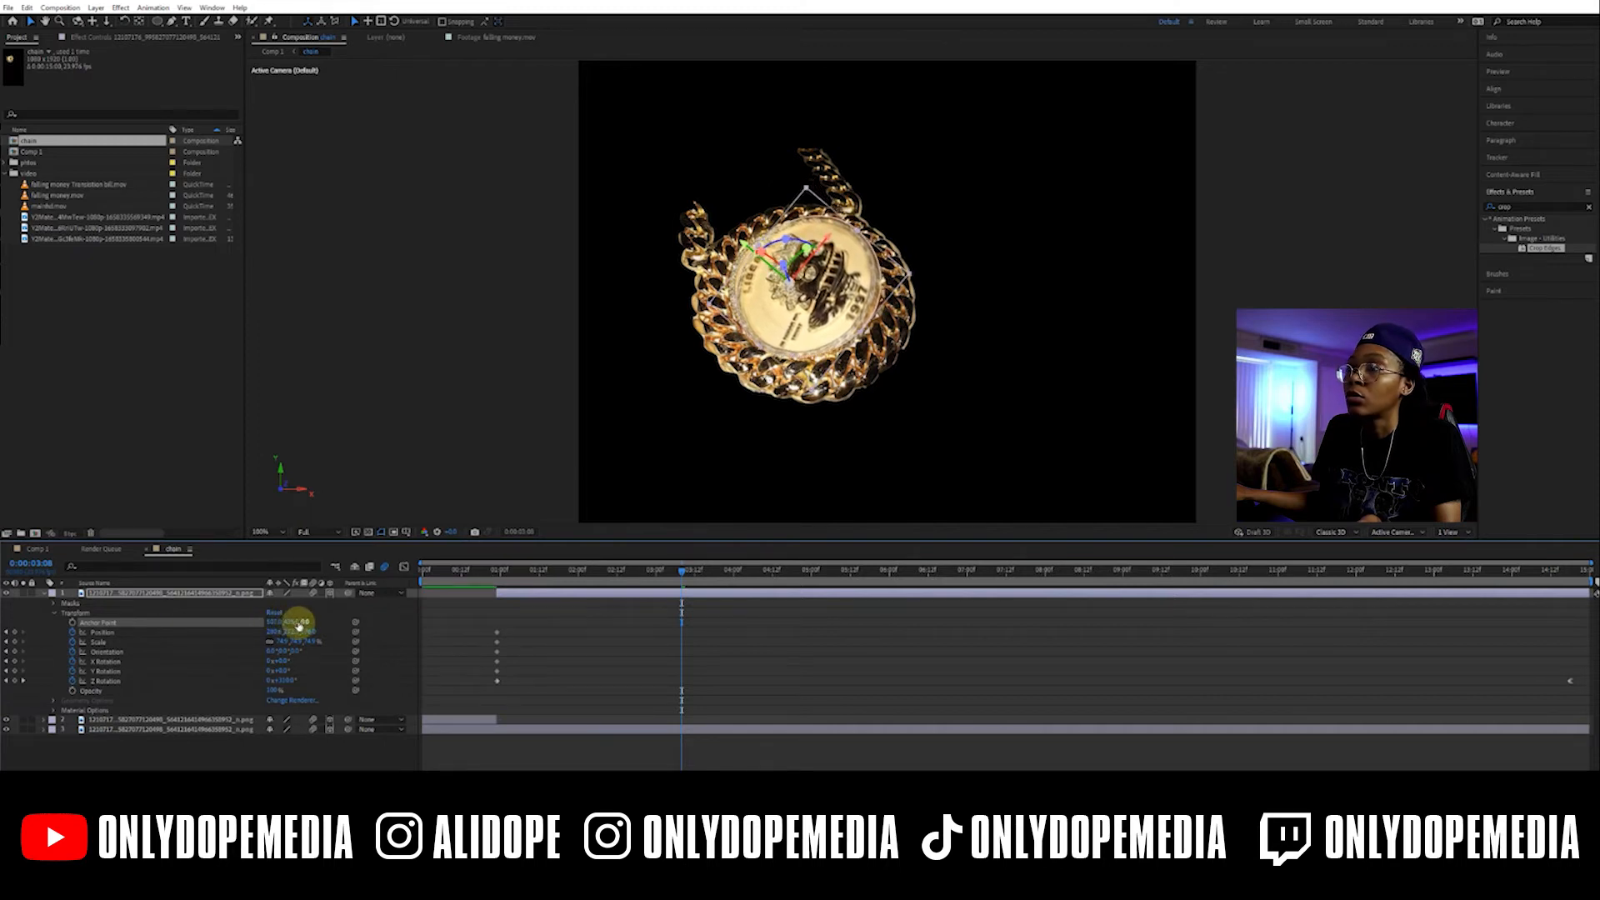
drag(283, 621, 298, 621)
drag(510, 575, 903, 565)
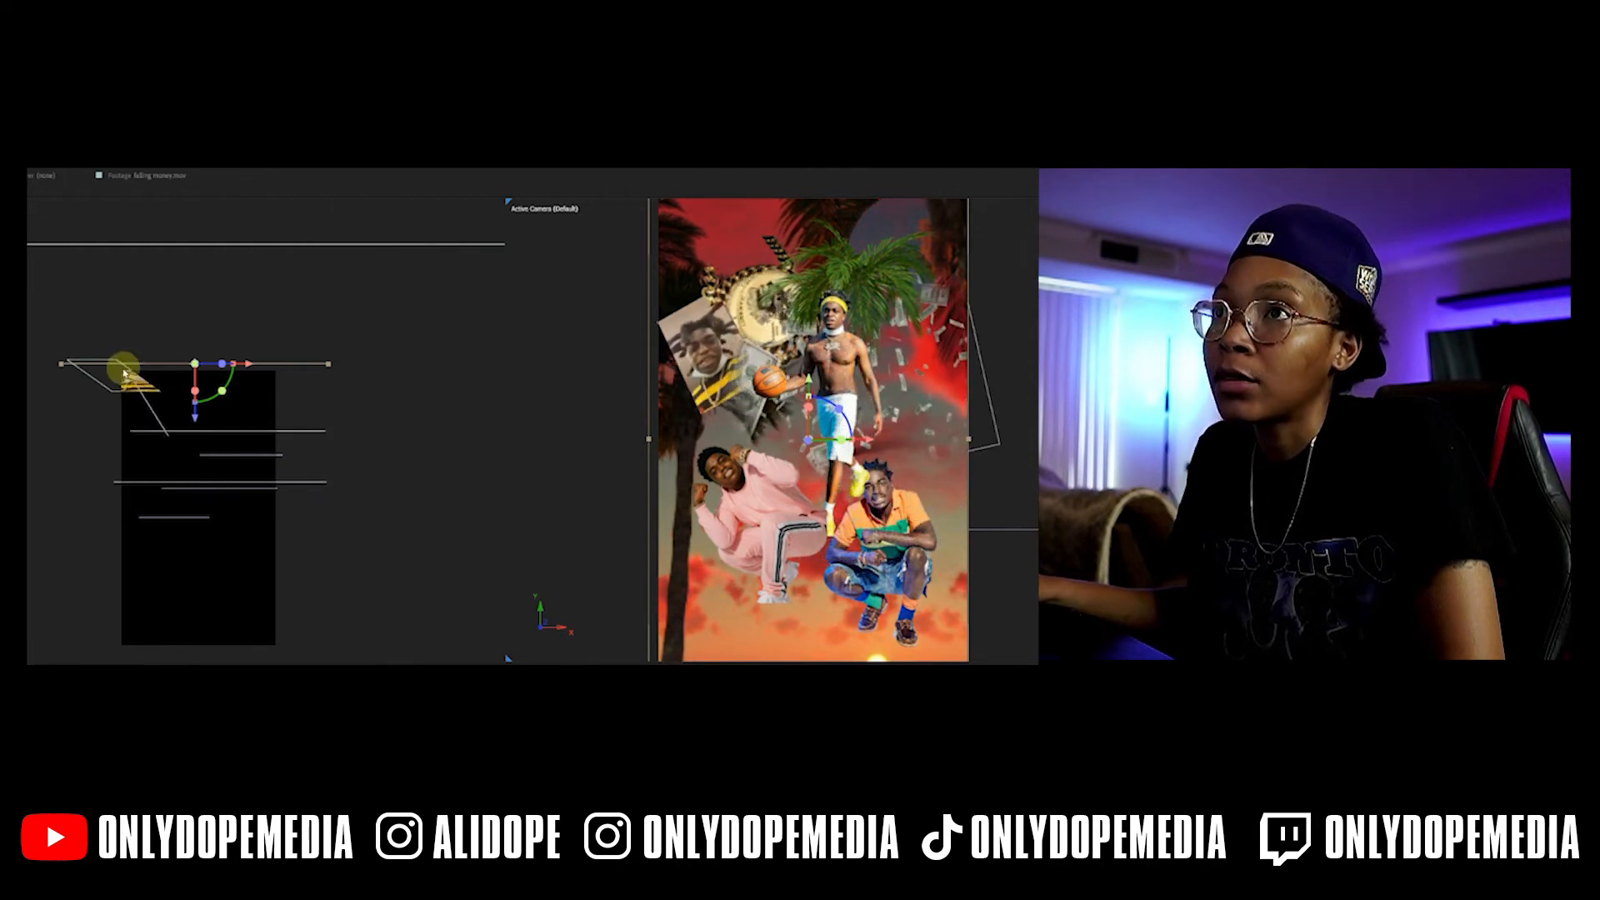
Push the chain layer farther back in depth in Comp 1 and review the composition from the start
drag(200, 416, 201, 403)
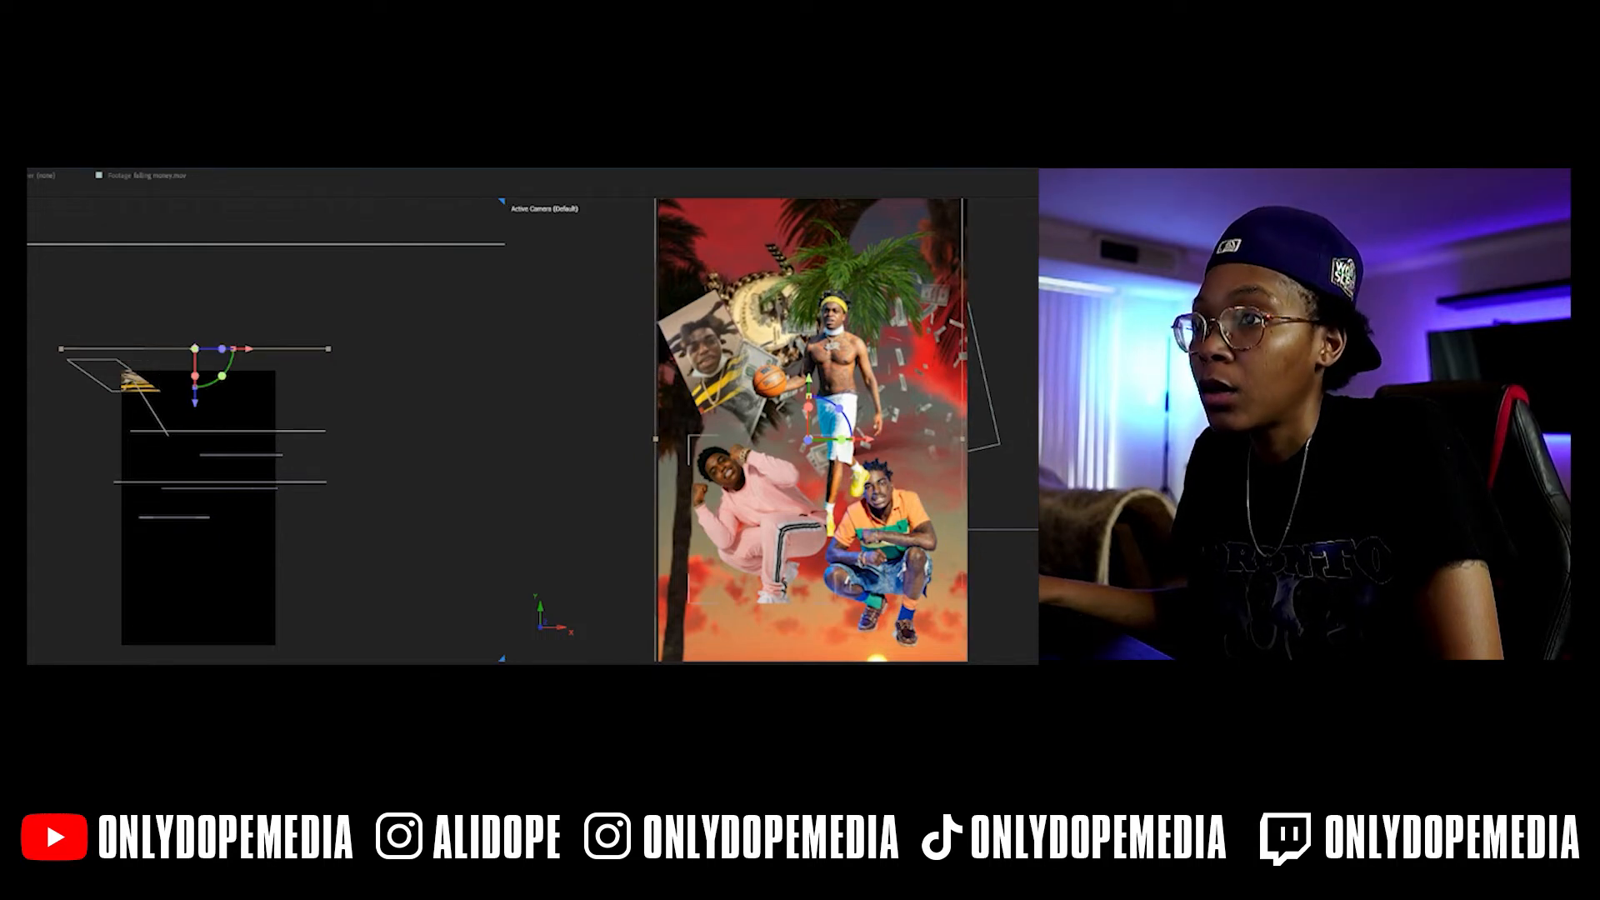
key(space)
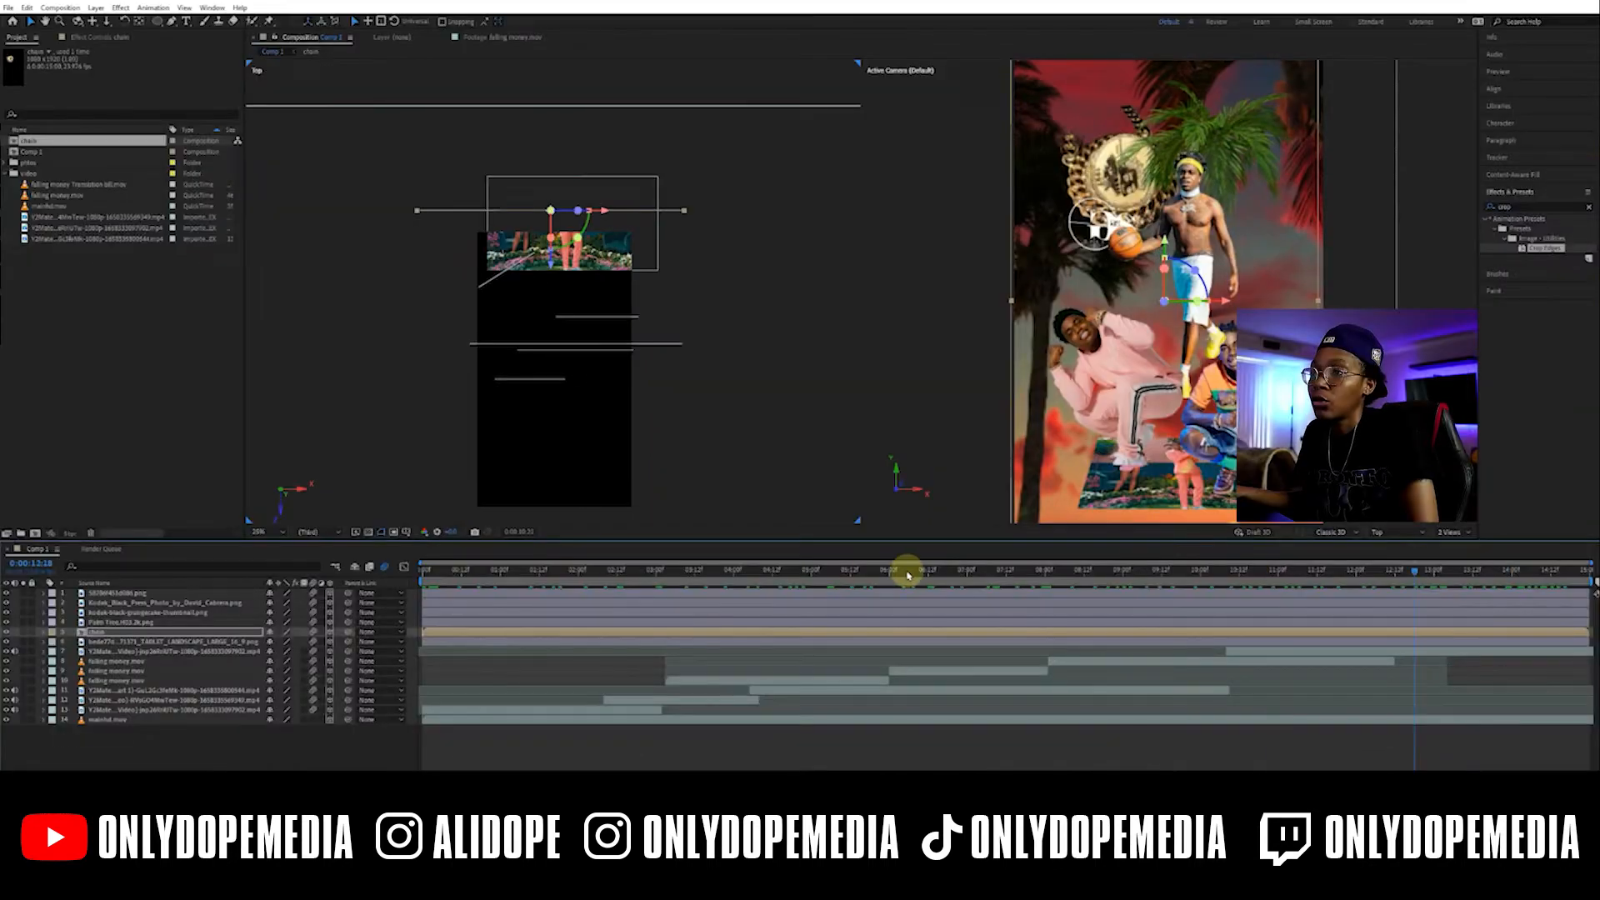
drag(907, 564, 432, 574)
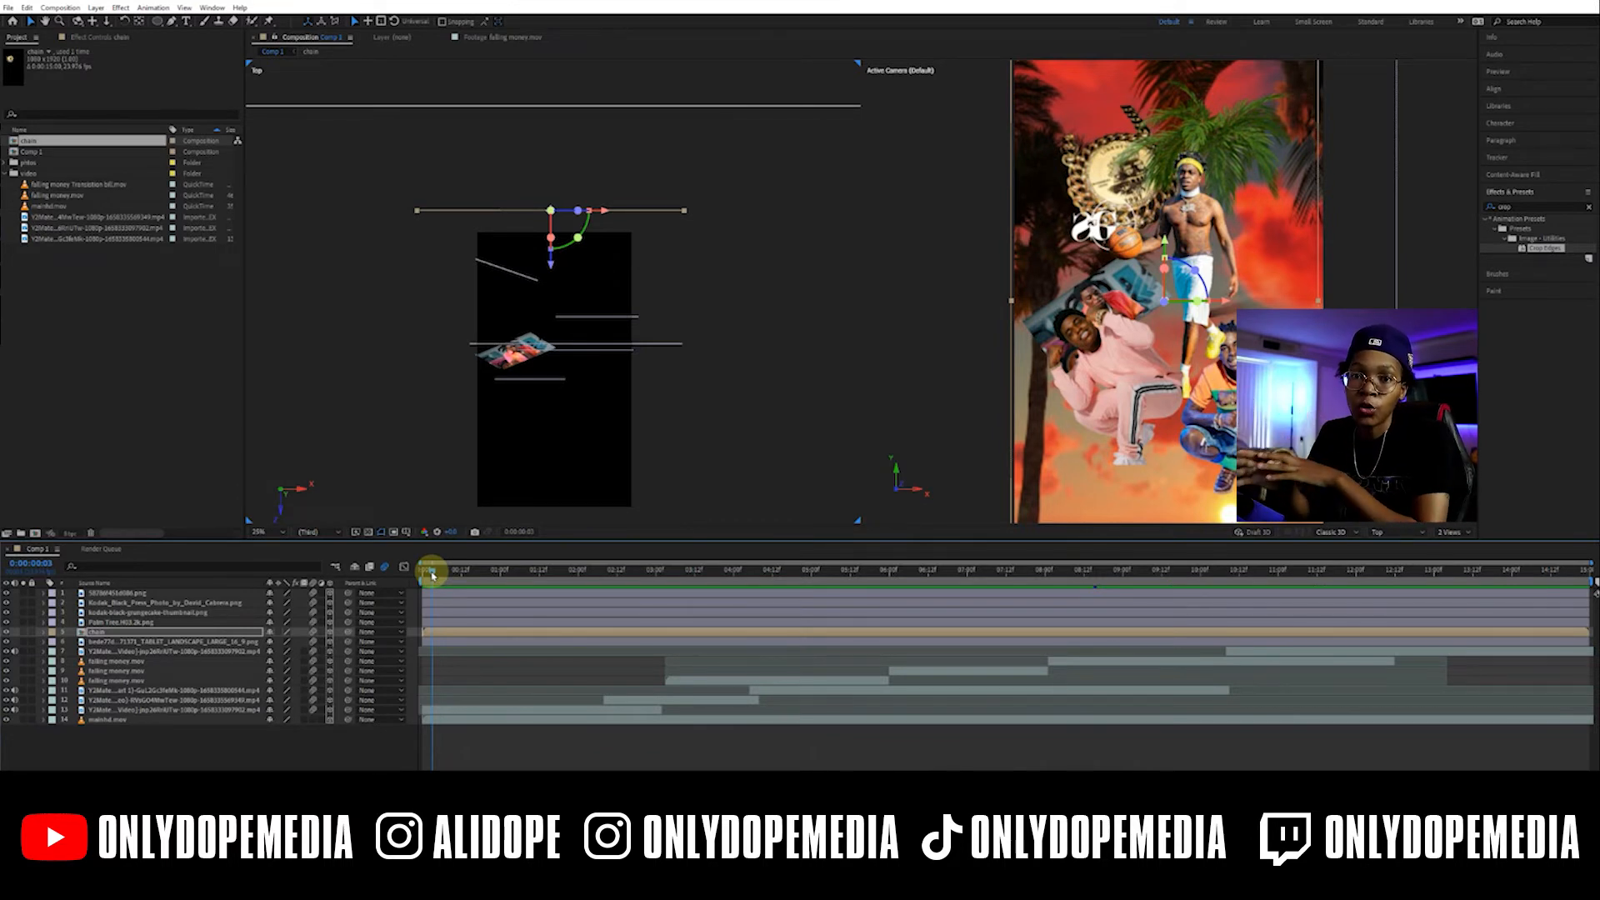
Open the first music video clip from the video folder and insert its marked section into Comp 1
click(228, 747)
double_click(29, 219)
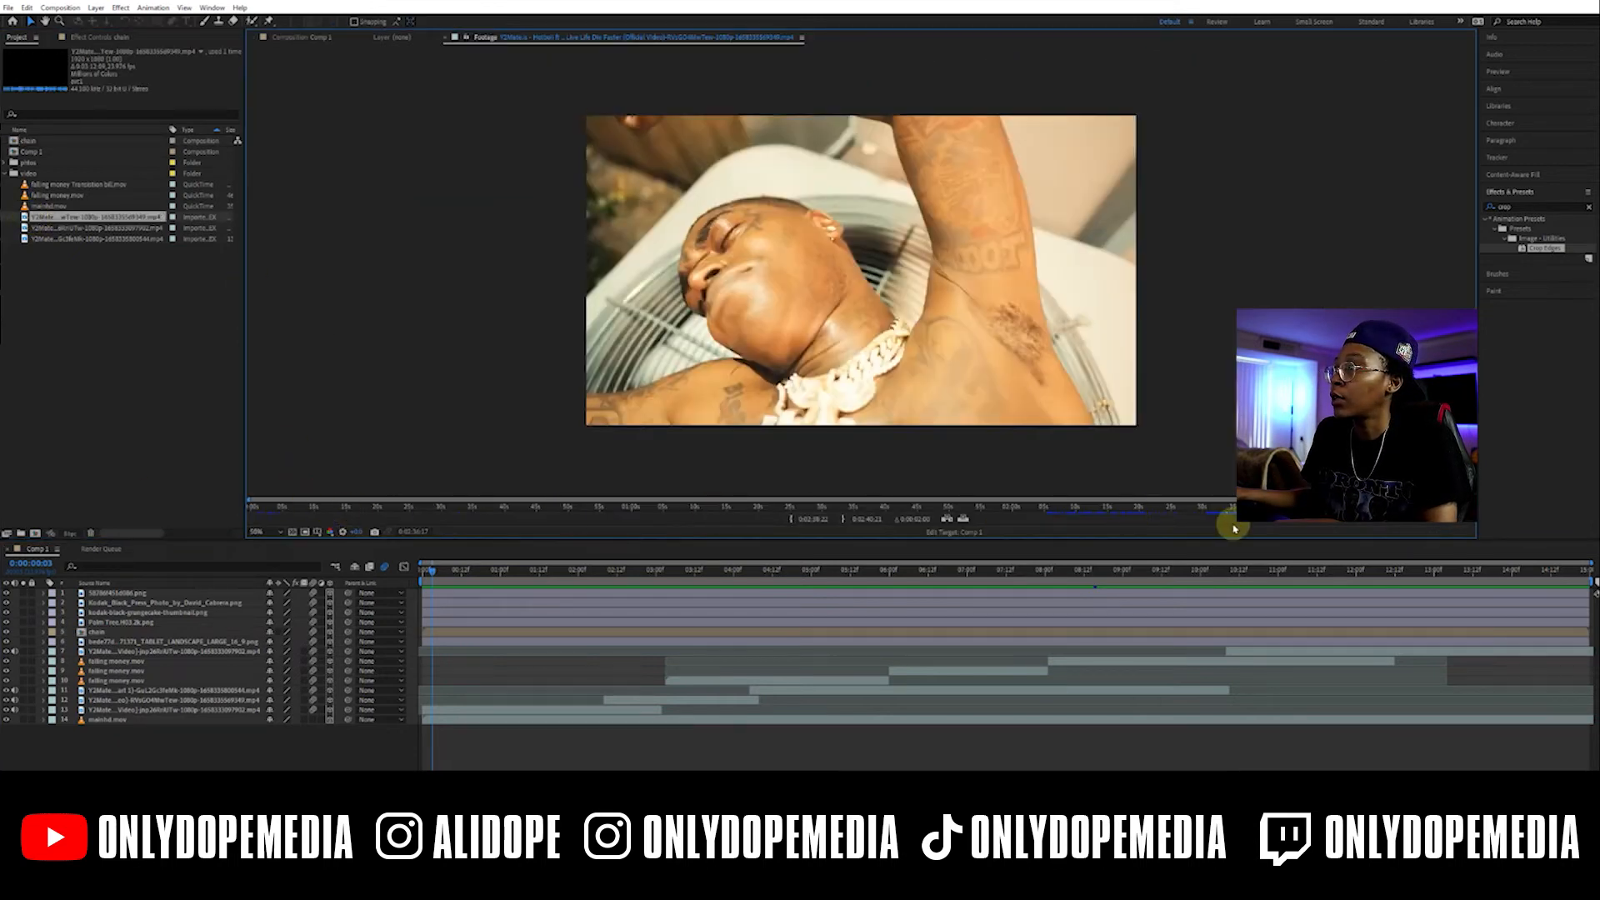
click(950, 518)
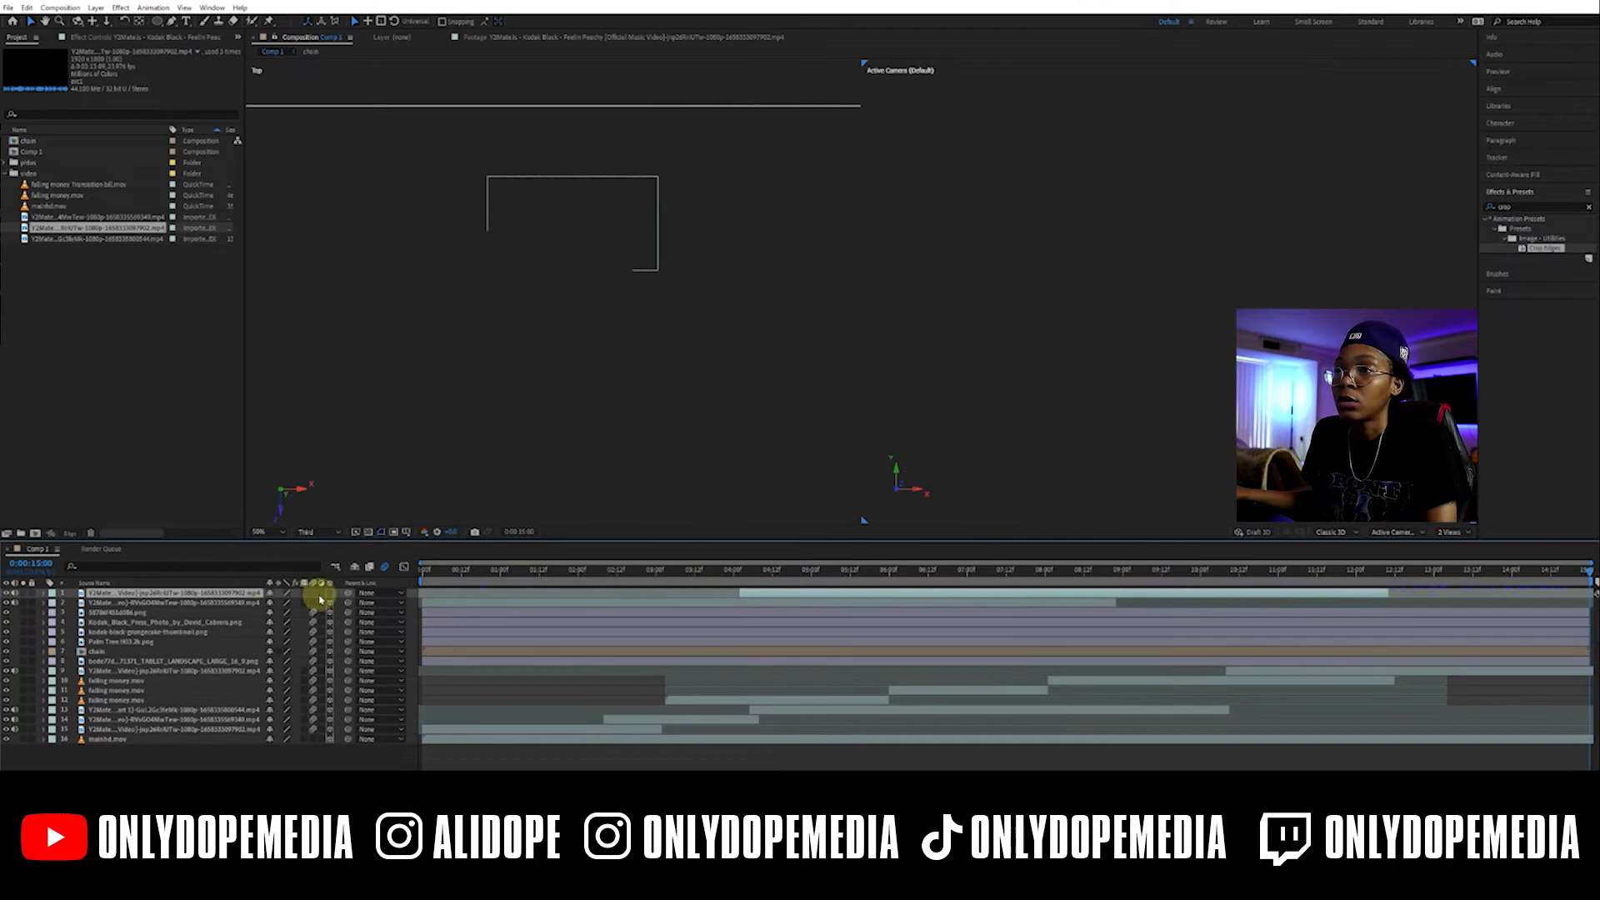
Place the second music video clip where the first clip ends and scale it down to fit the frame width
drag(826, 595, 1192, 593)
click(1182, 573)
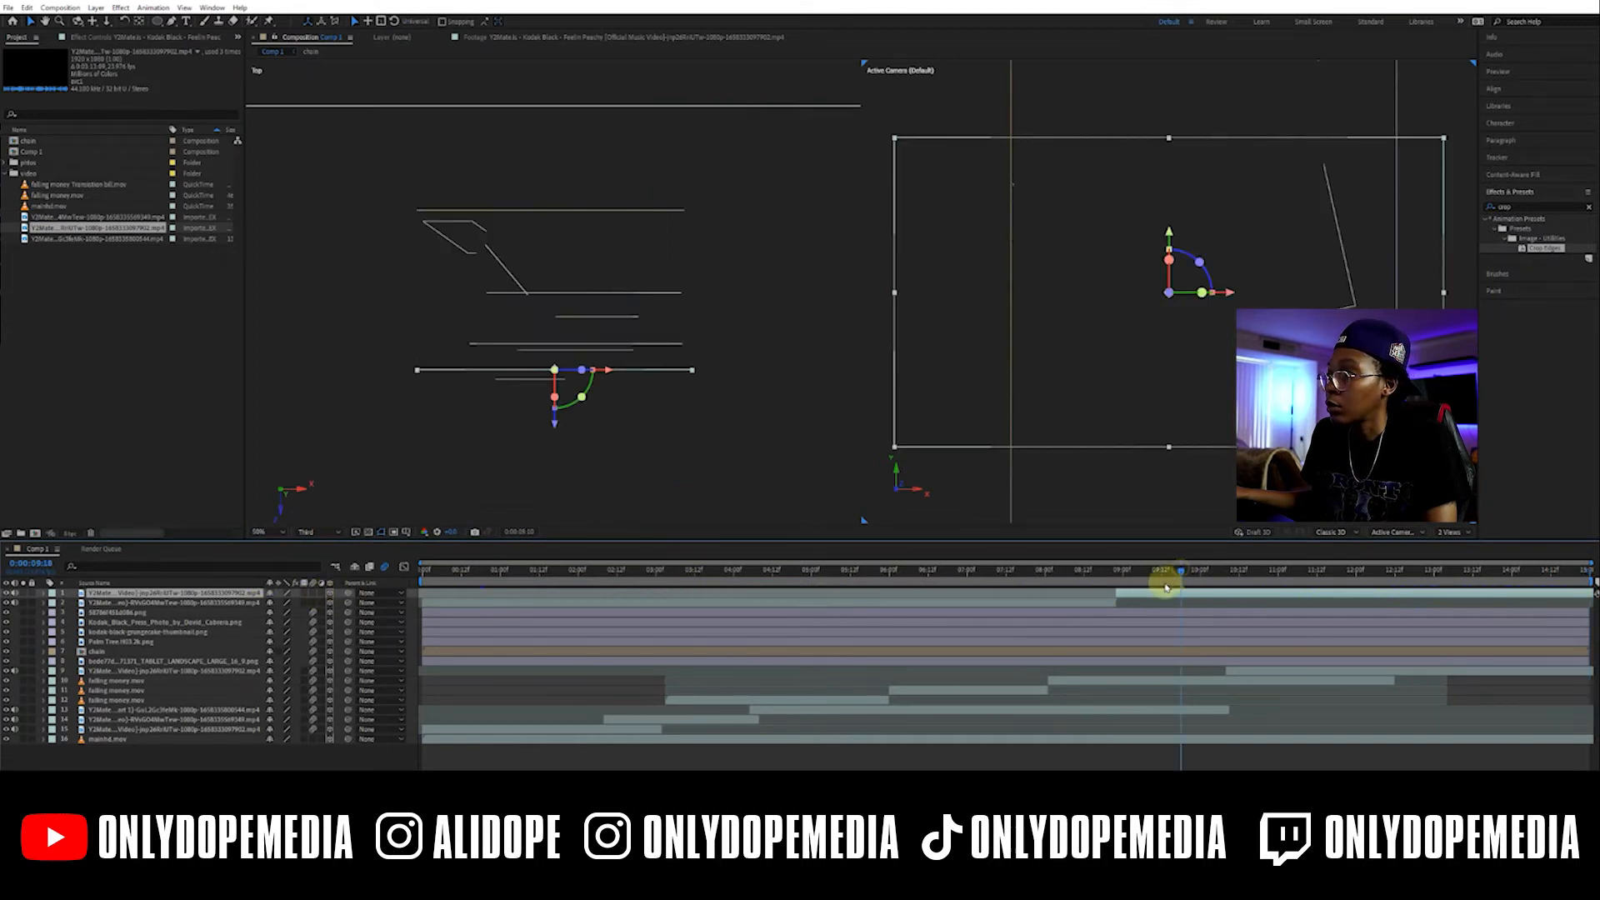
key(s)
drag(895, 292, 1020, 297)
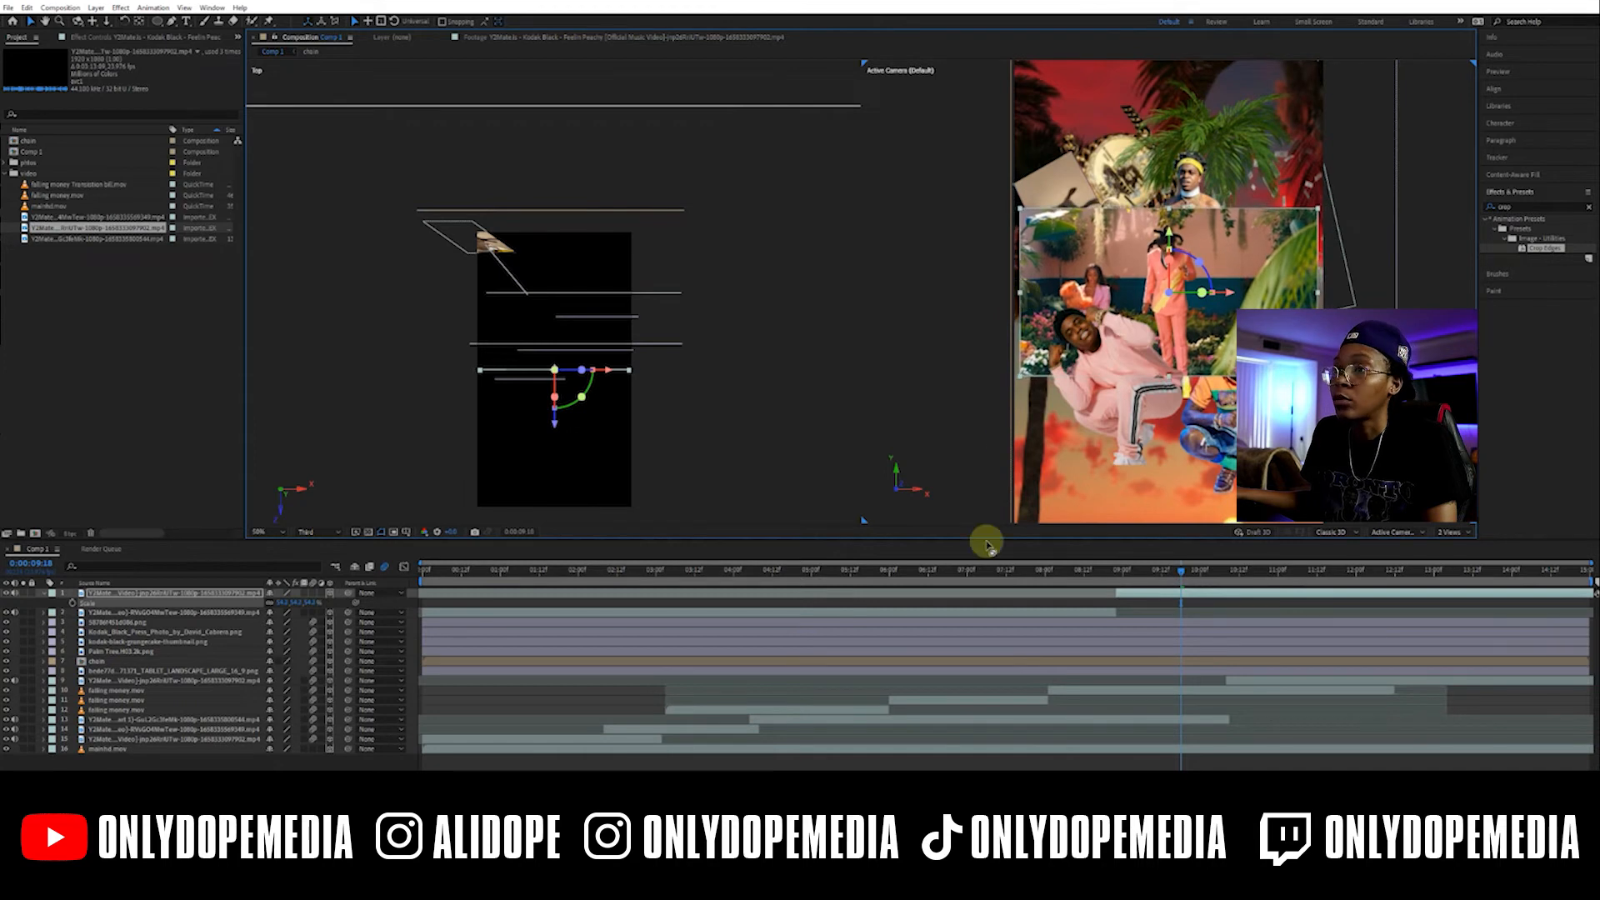
Pre-compose the two music video clips into a composition named "video clip"
click(433, 613)
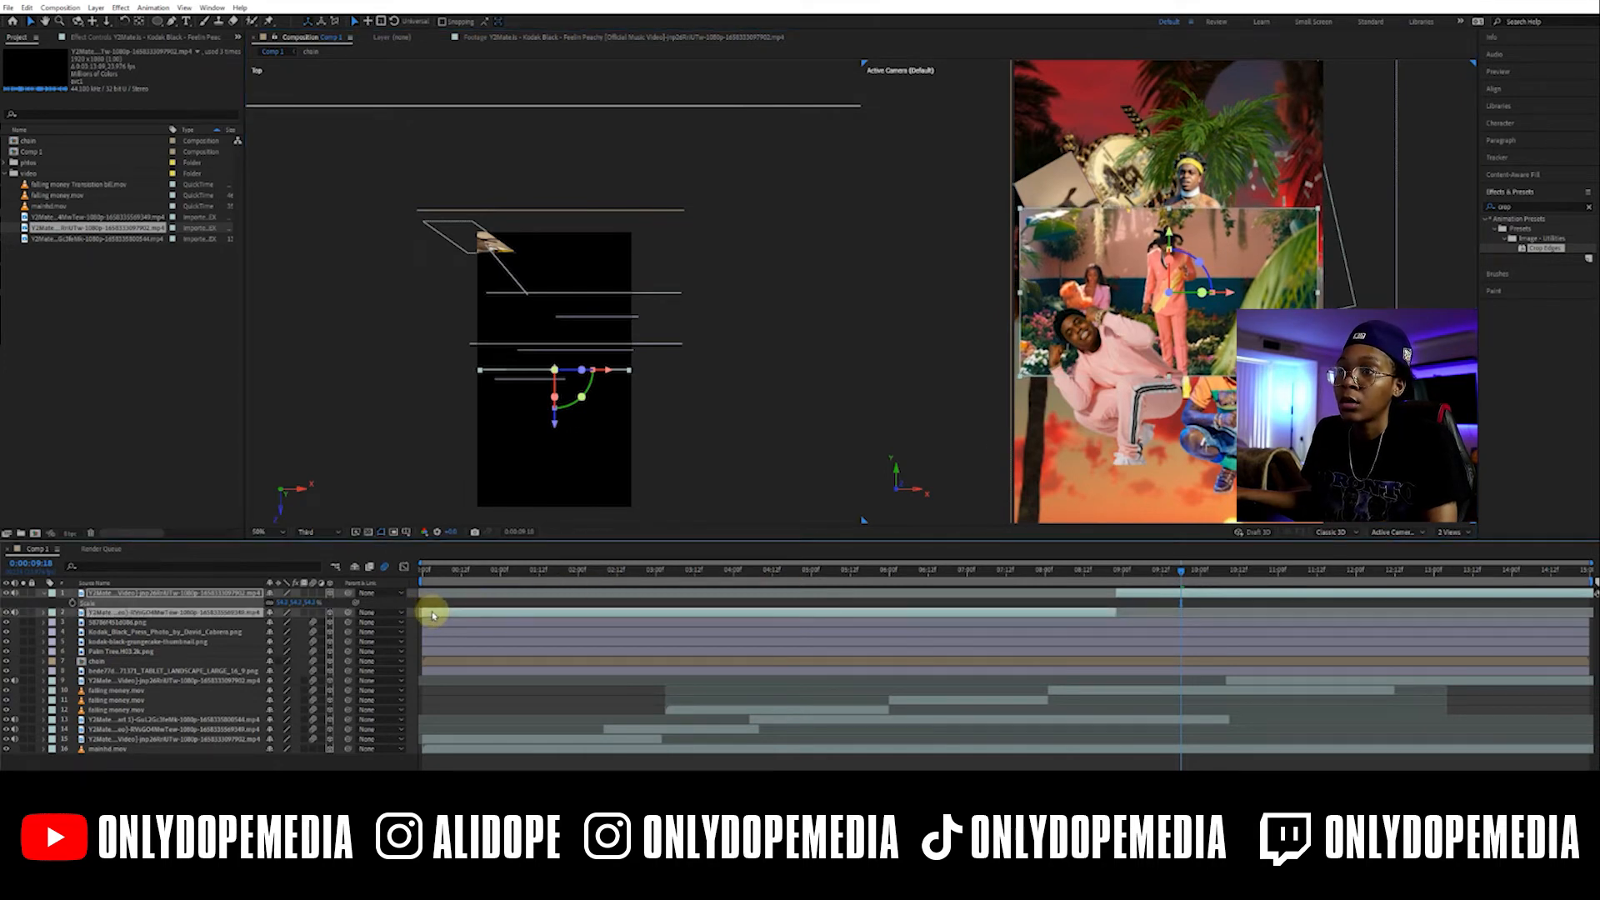
right_click(431, 614)
click(464, 534)
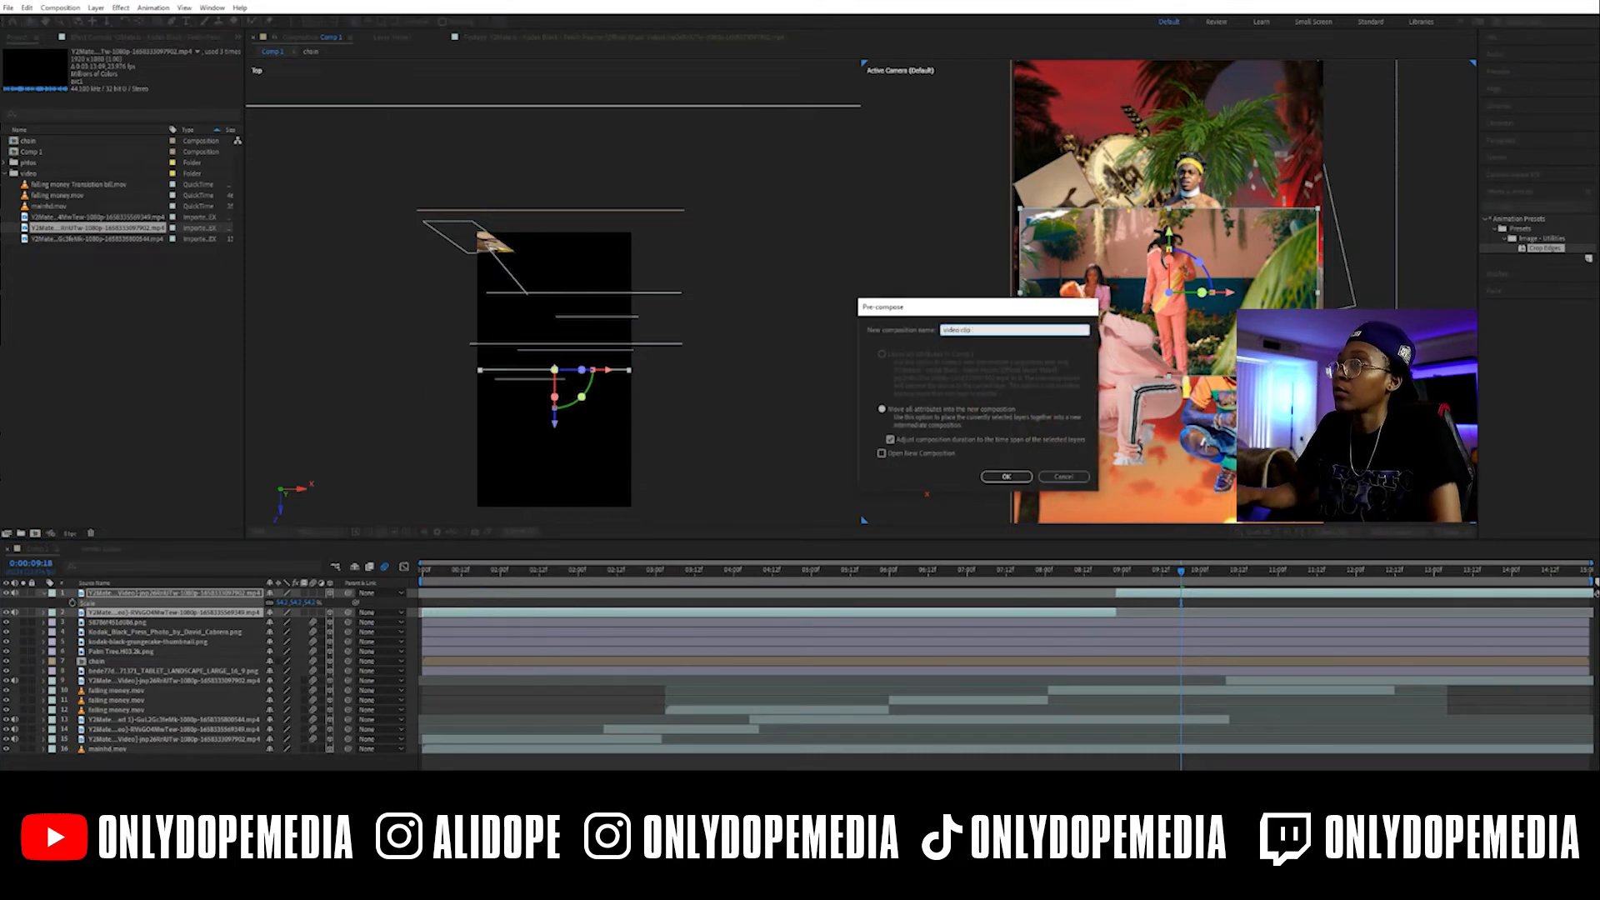
text(video clip)
key(Return)
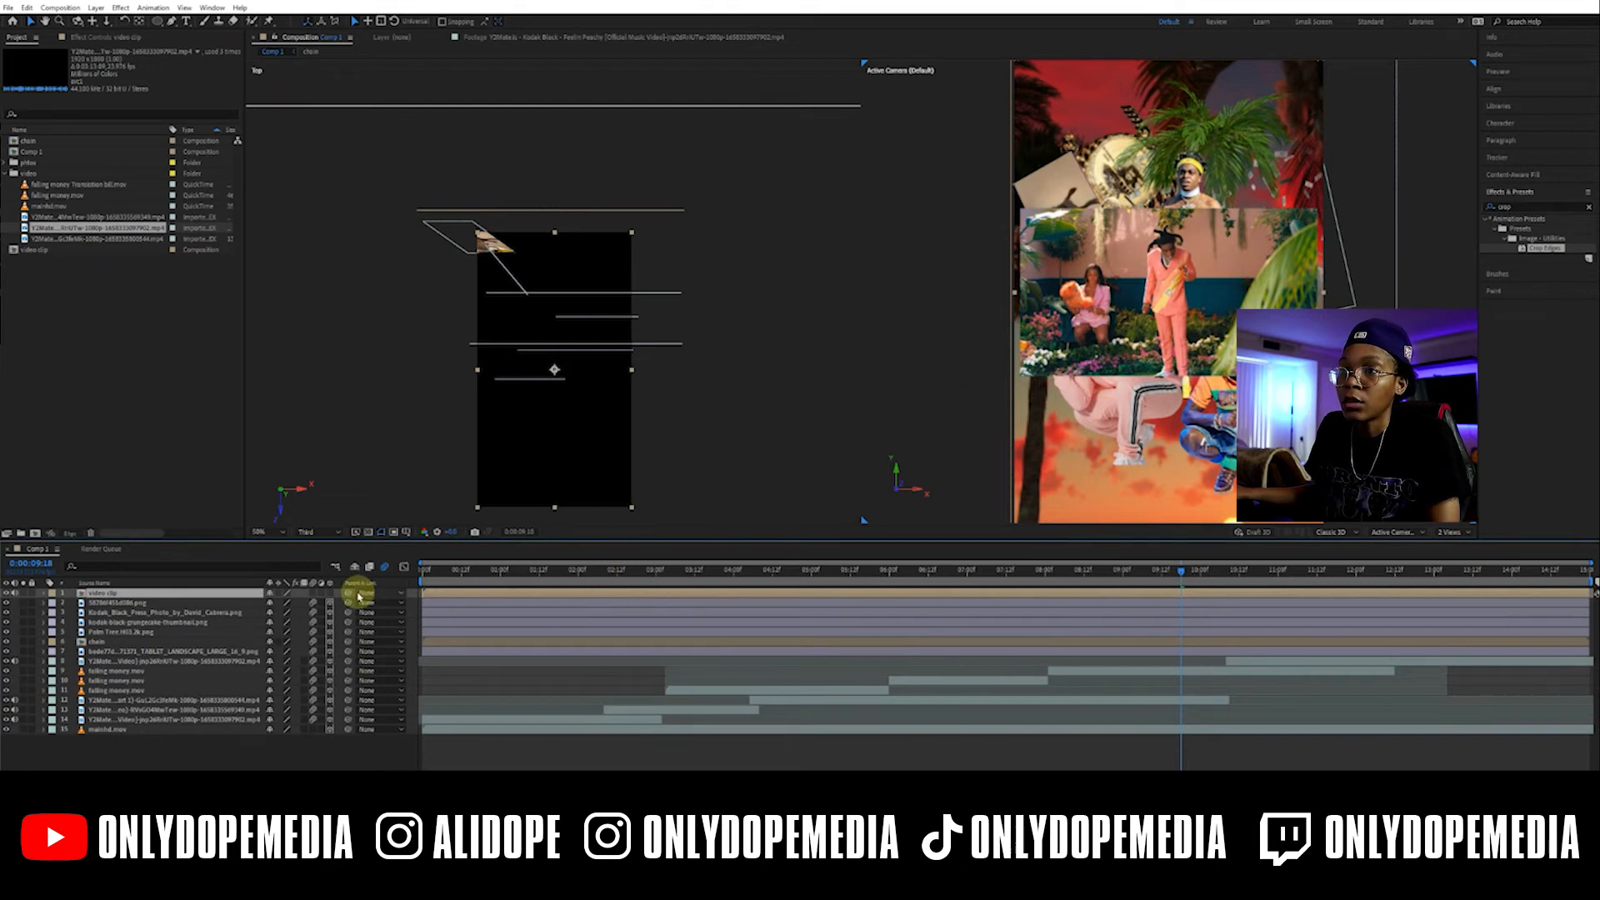
Open the video clip composition and make the second clip start earlier so it overlaps the end of the first
double_click(629, 593)
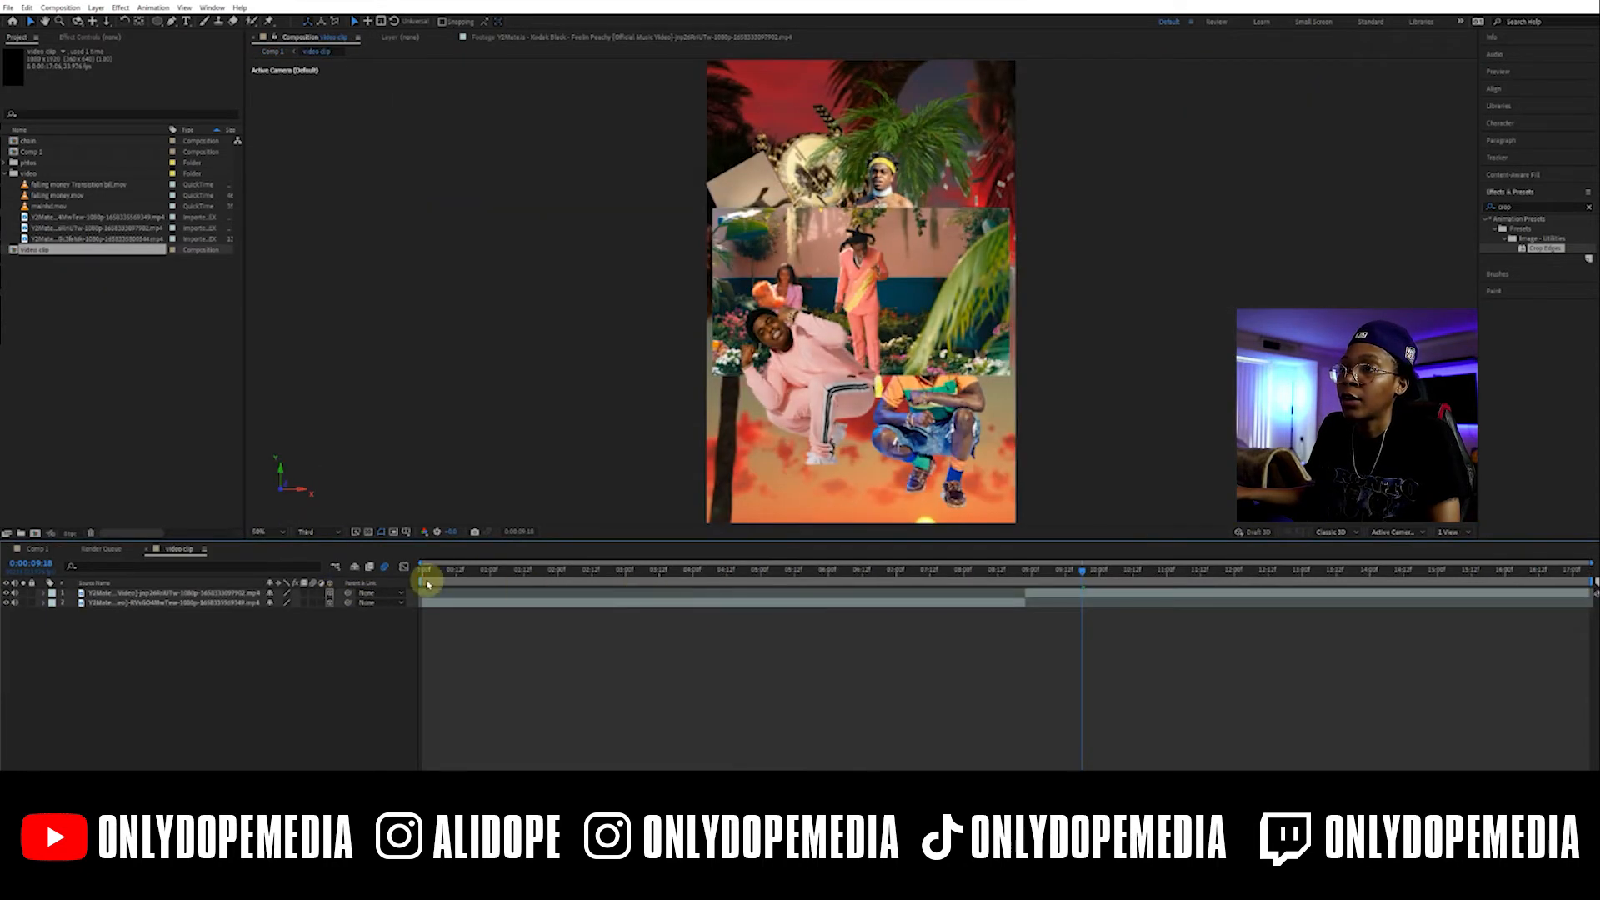
drag(443, 575, 978, 592)
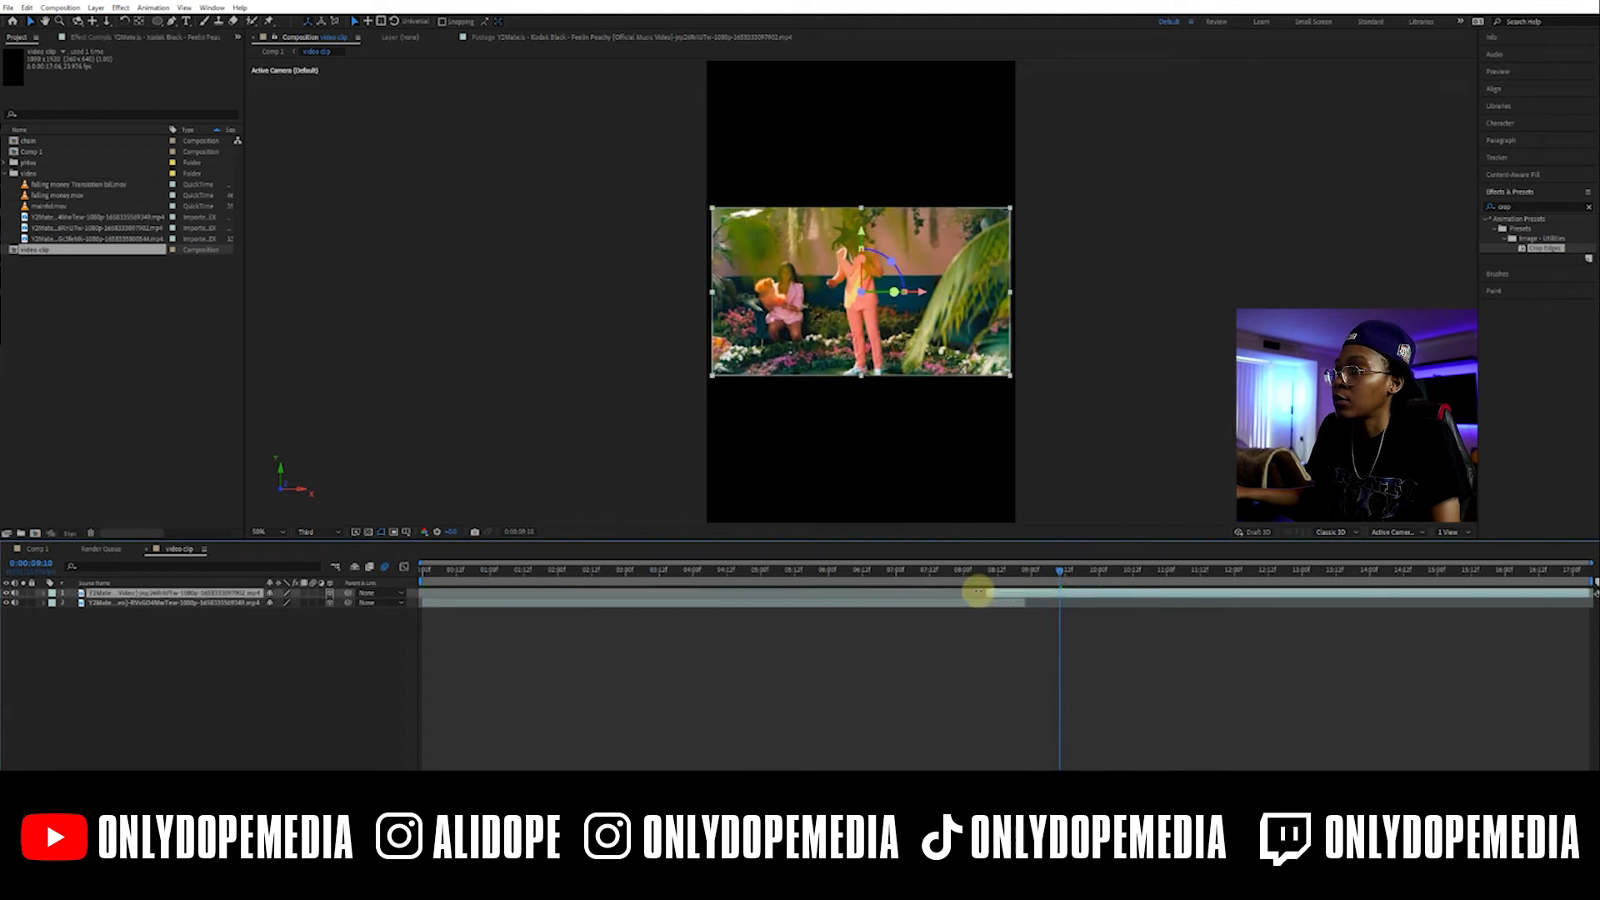
drag(819, 573, 752, 574)
Clear the previous effects search and duplicate the first music video clip's layer
click(732, 602)
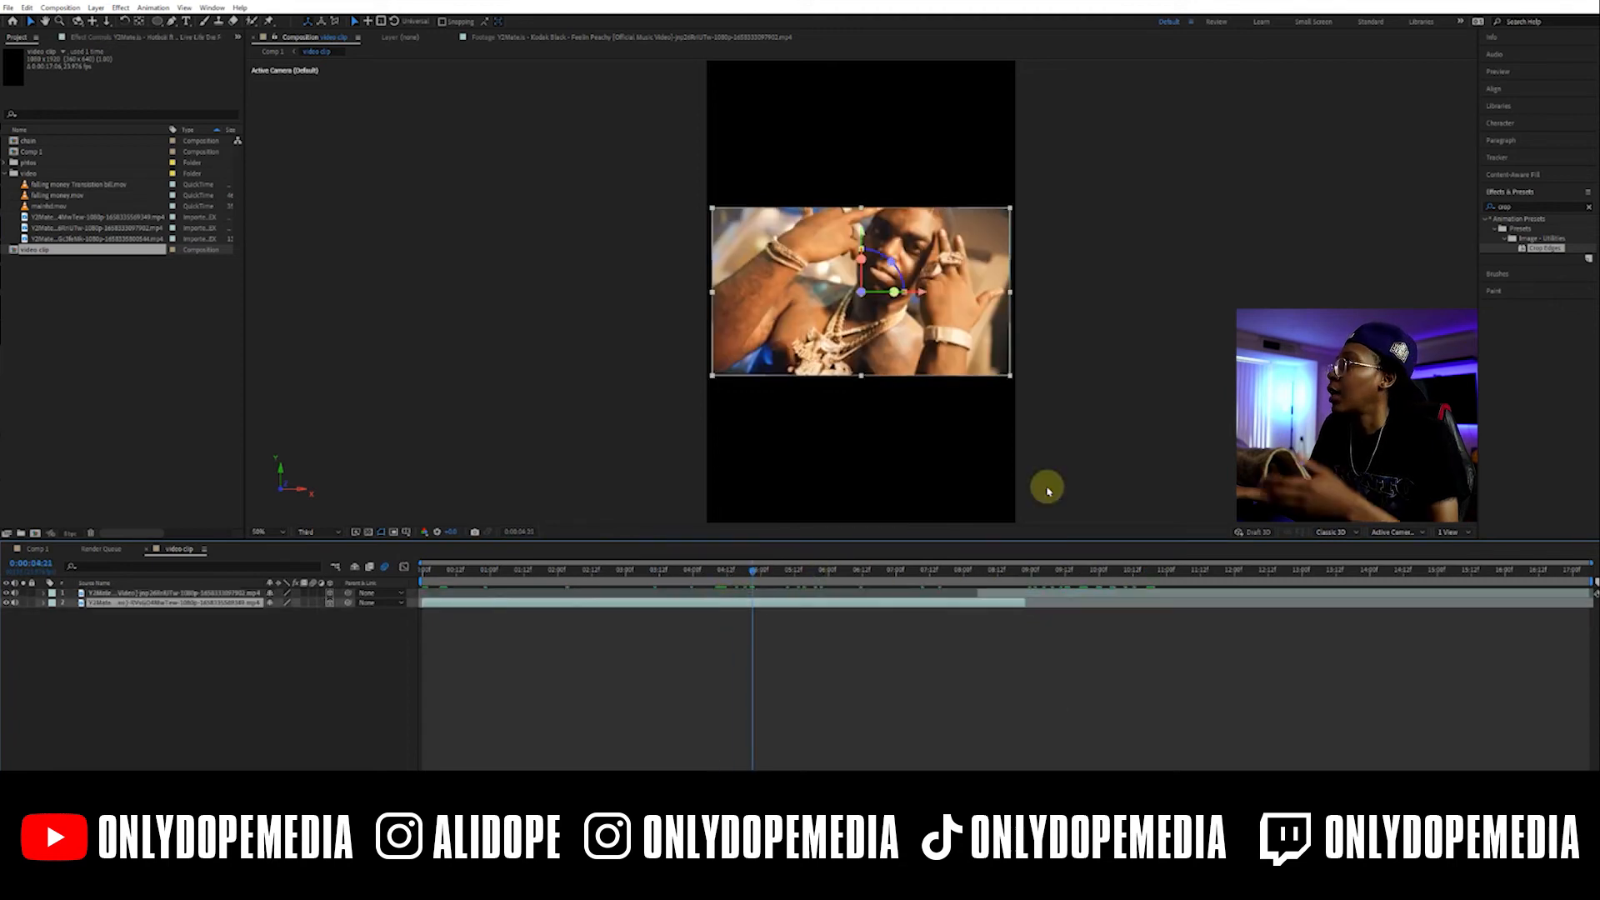
click(1586, 204)
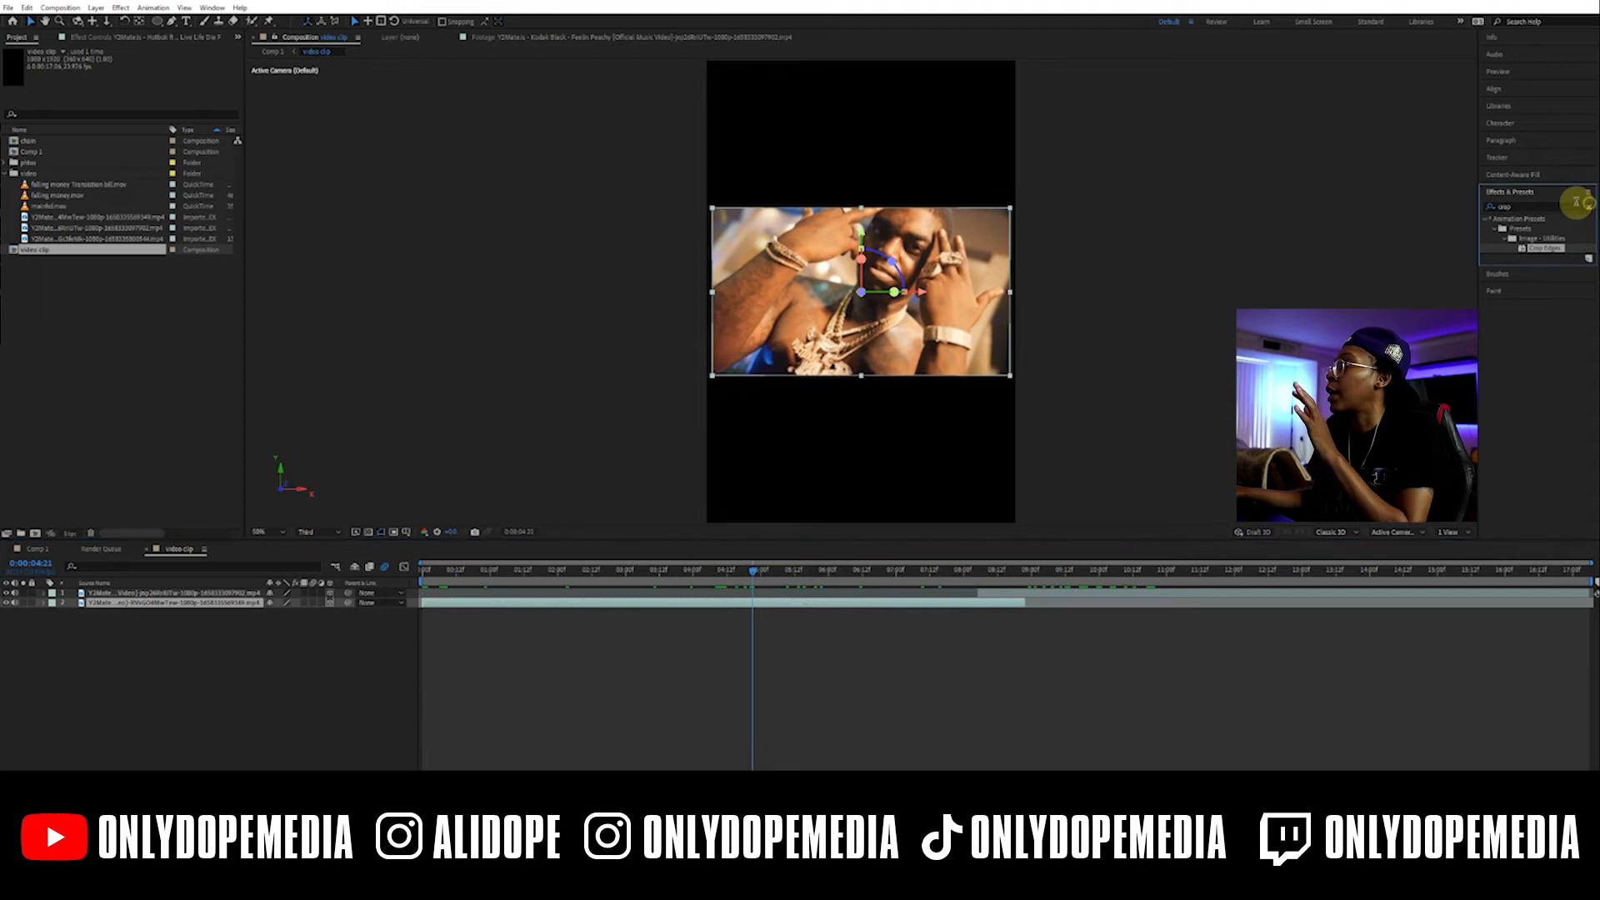
click(1588, 207)
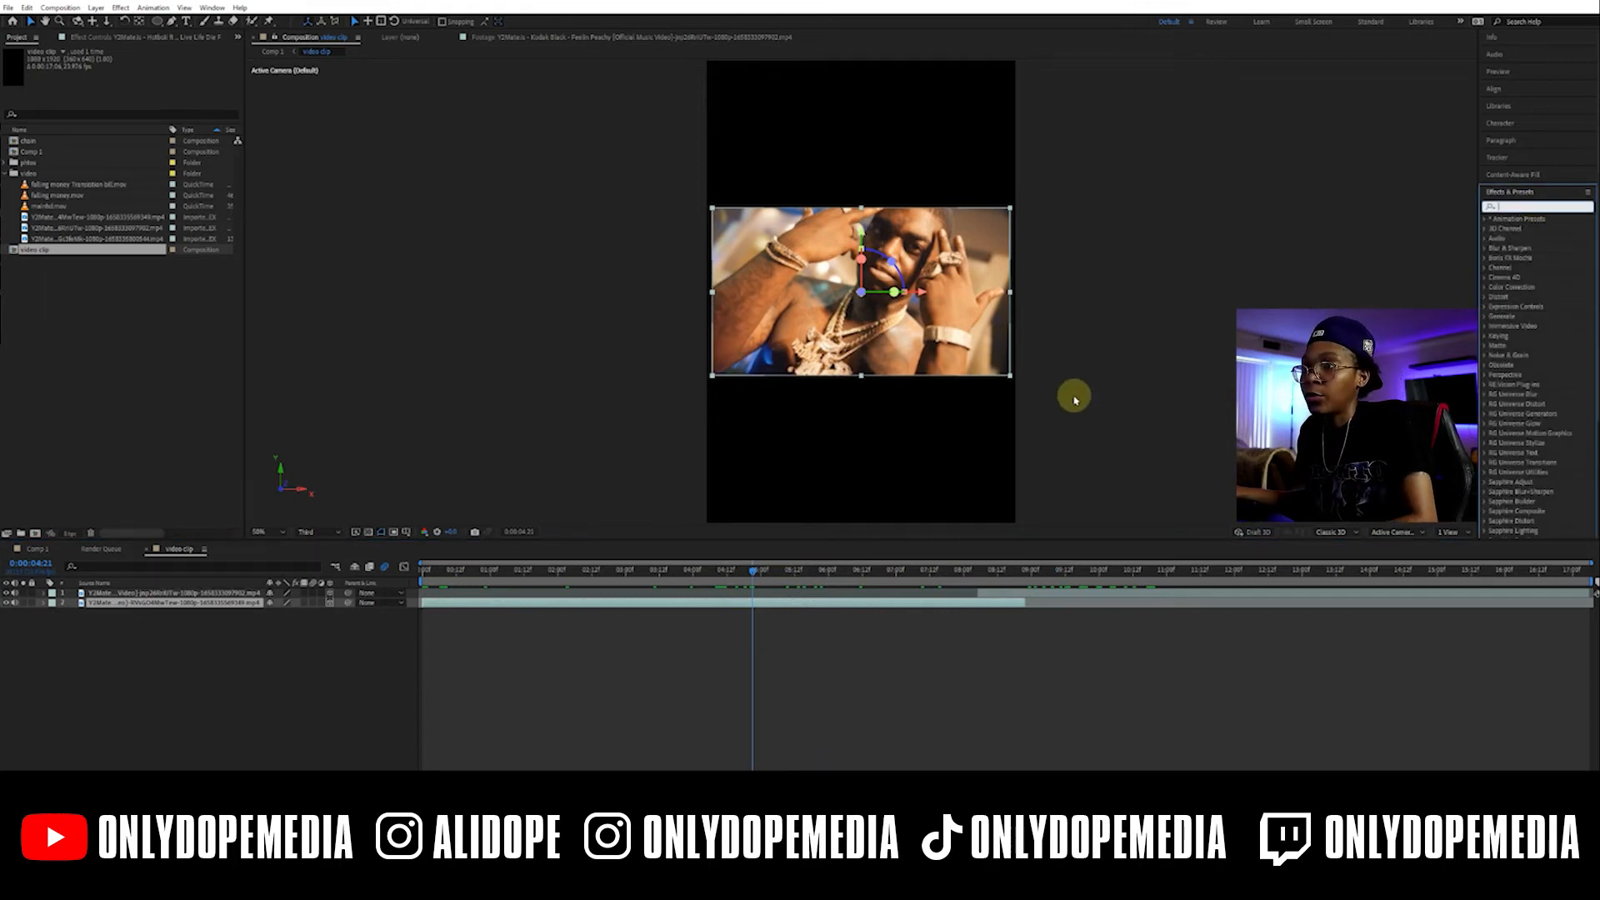
click(738, 639)
click(715, 604)
key(ctrl+d)
Find the CC Mr. Smoothie effect and apply it to the upper copy of the first clip
click(1534, 207)
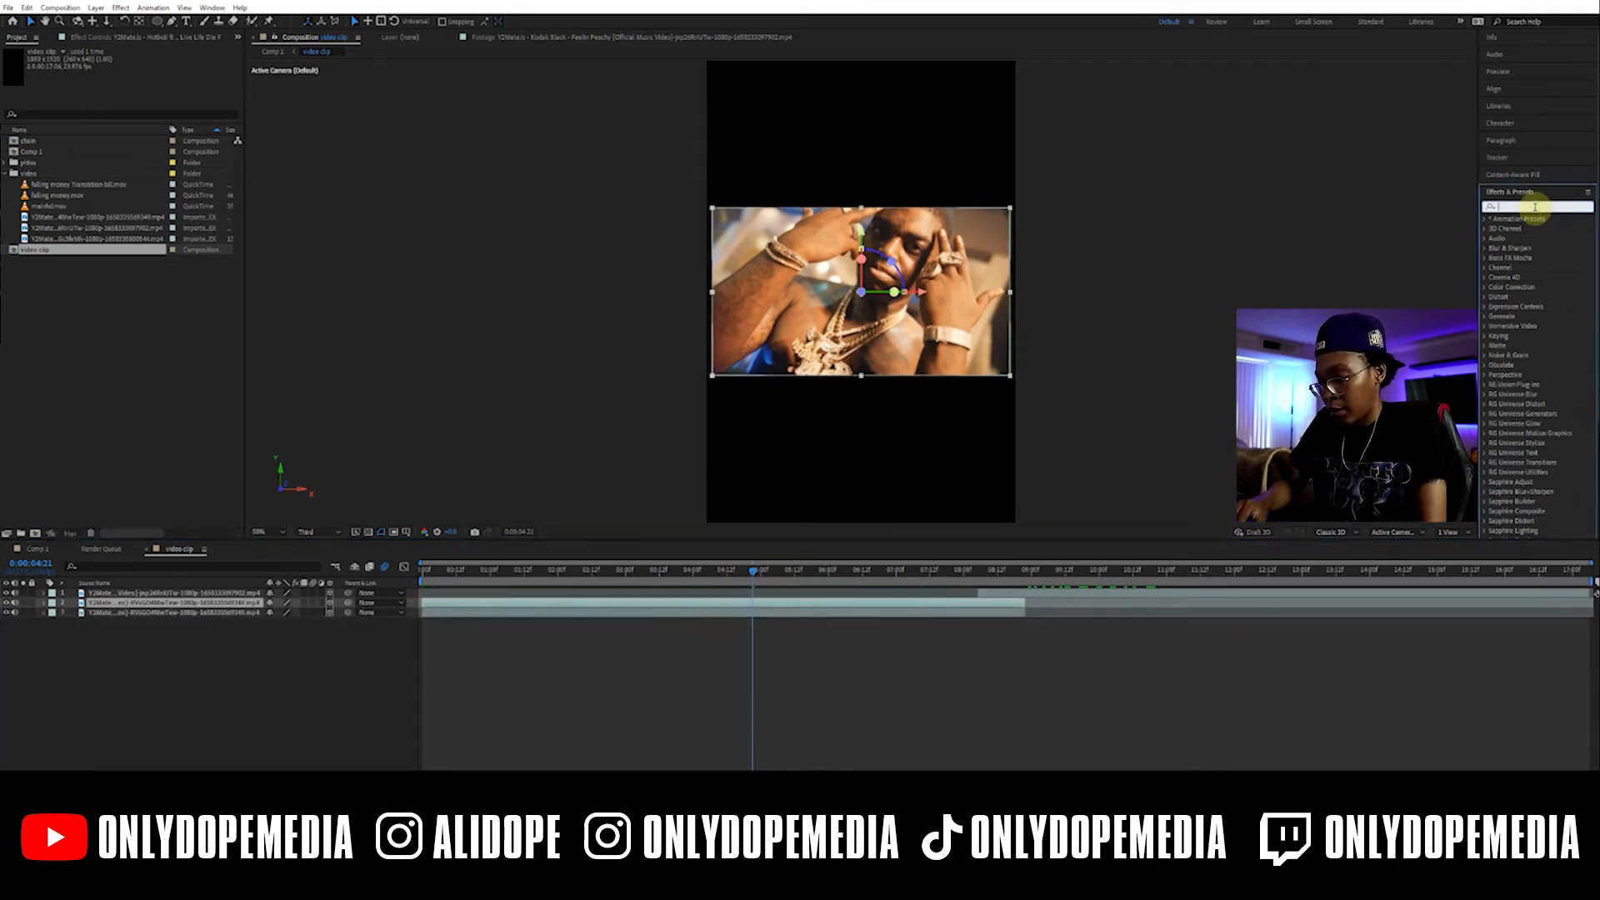
text(mr)
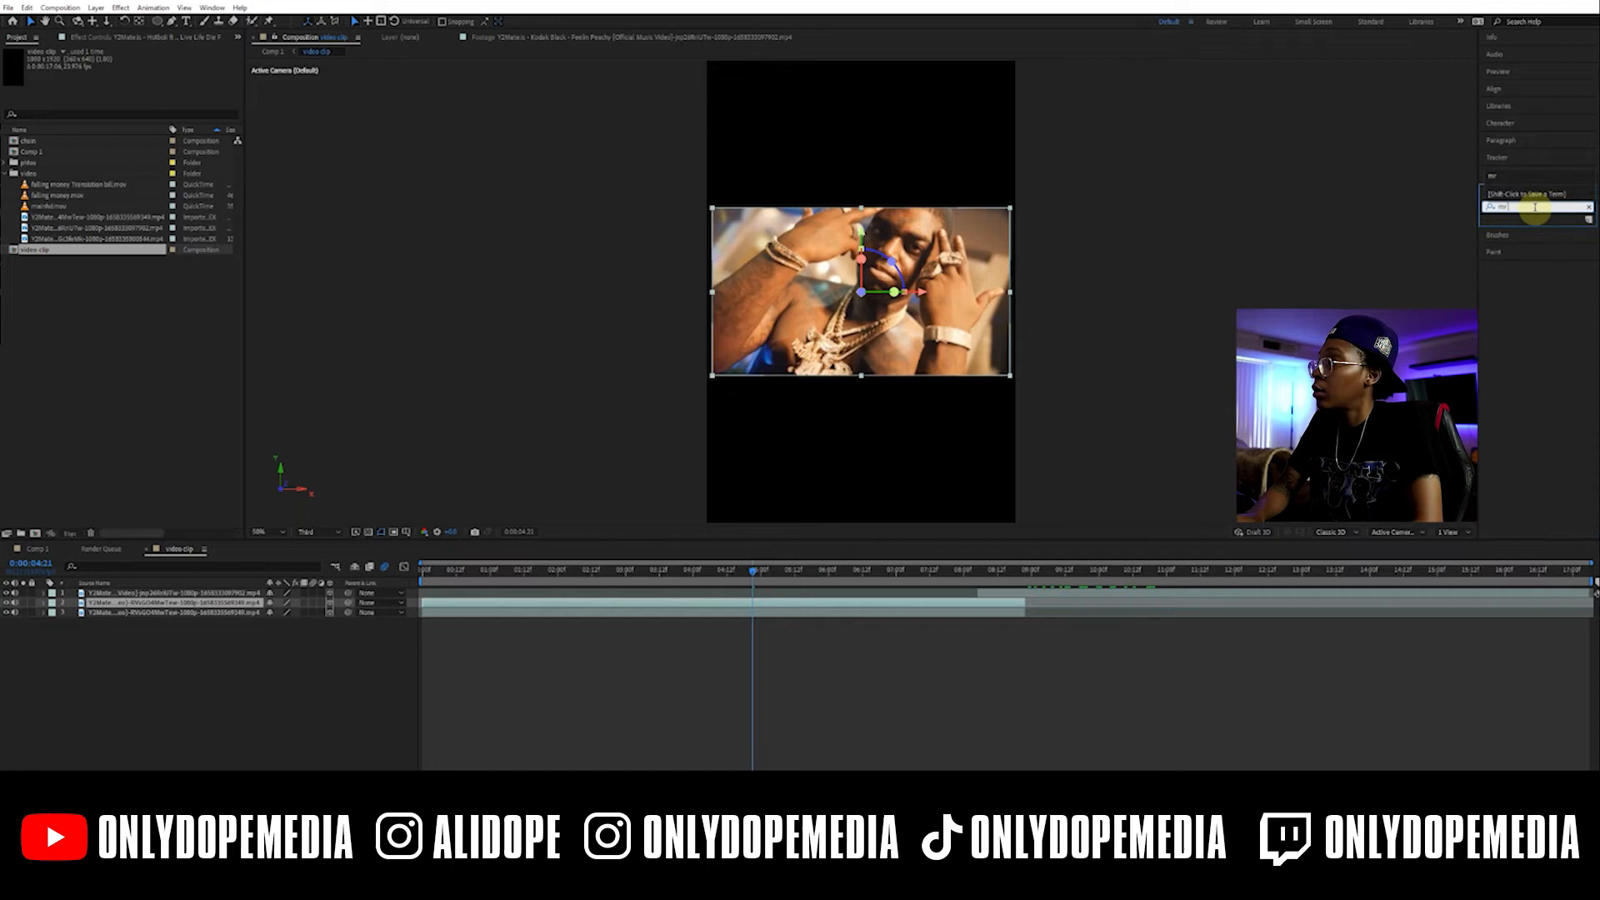
text( s)
key(BackSpace)
key(BackSpace)
key(BackSpace)
key(BackSpace)
text(smoo)
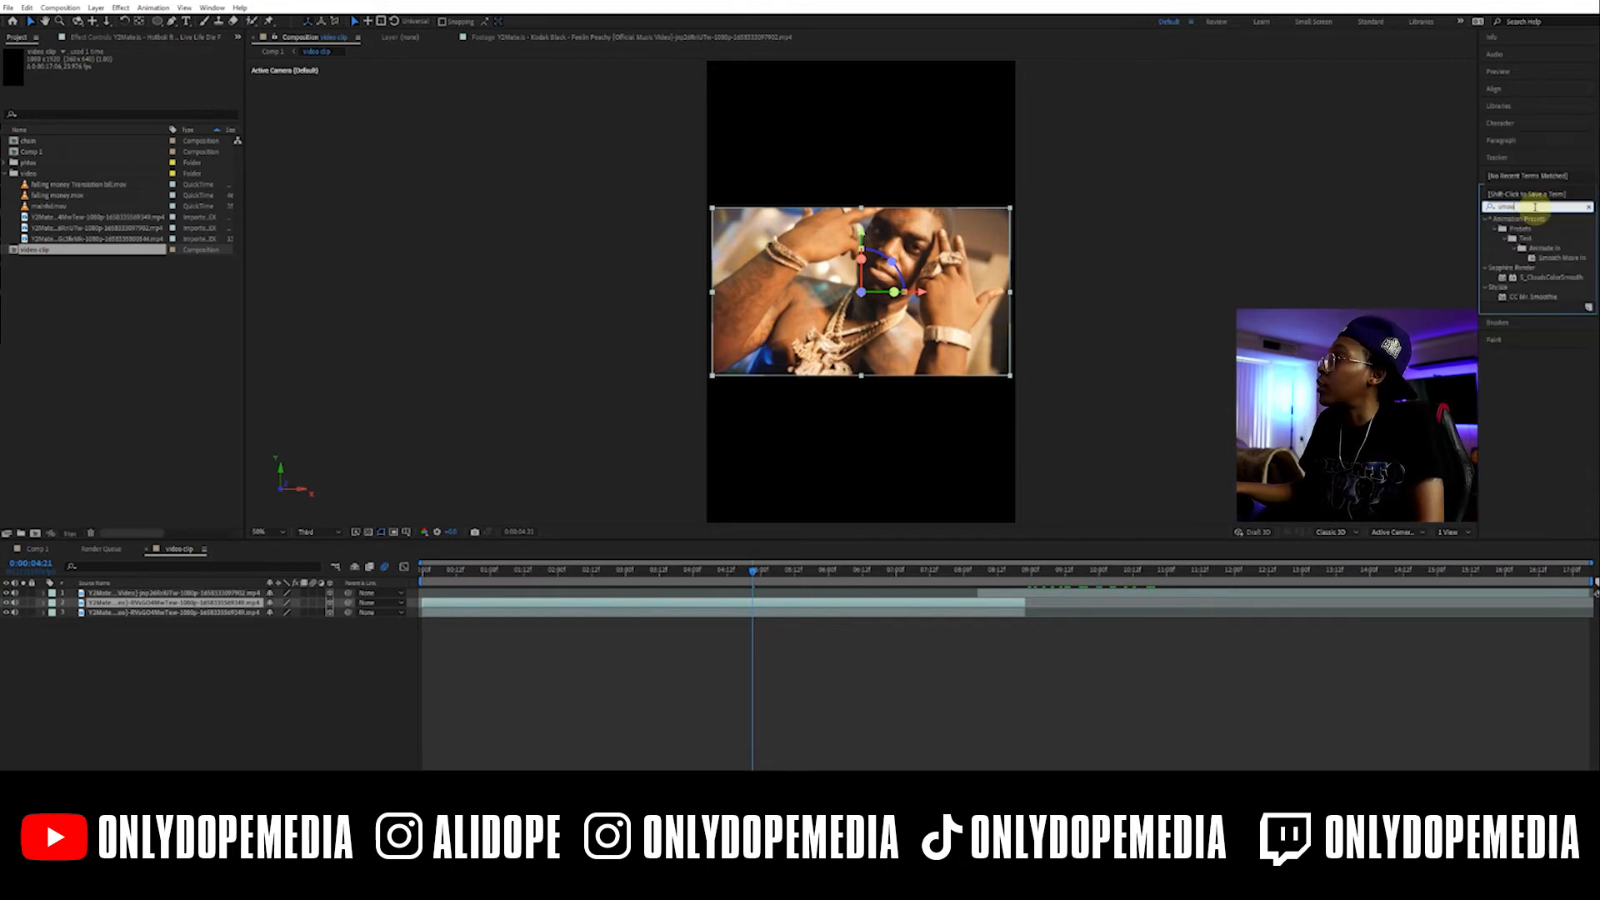
drag(1537, 297, 726, 609)
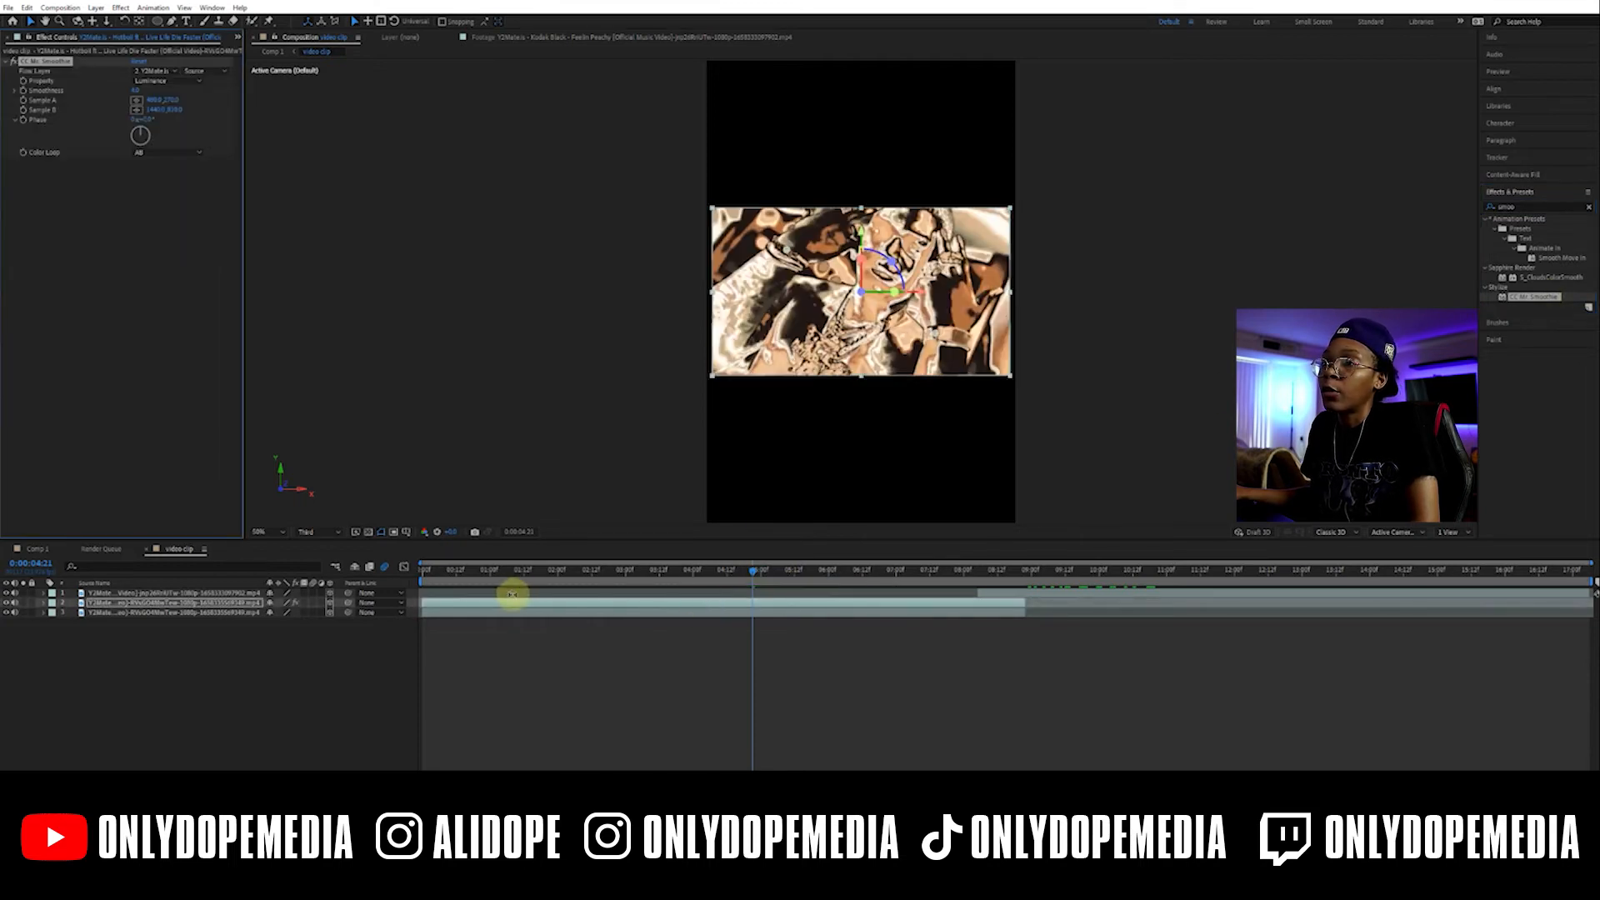
Set CC Mr. Smoothie's Smoothness to 10 and its Property to Blue, and scrub through the clip to check the look
mouse_move(503, 575)
mouse_down()
mouse_move(450, 572)
mouse_move(623, 567)
mouse_move(442, 568)
mouse_move(518, 565)
mouse_up()
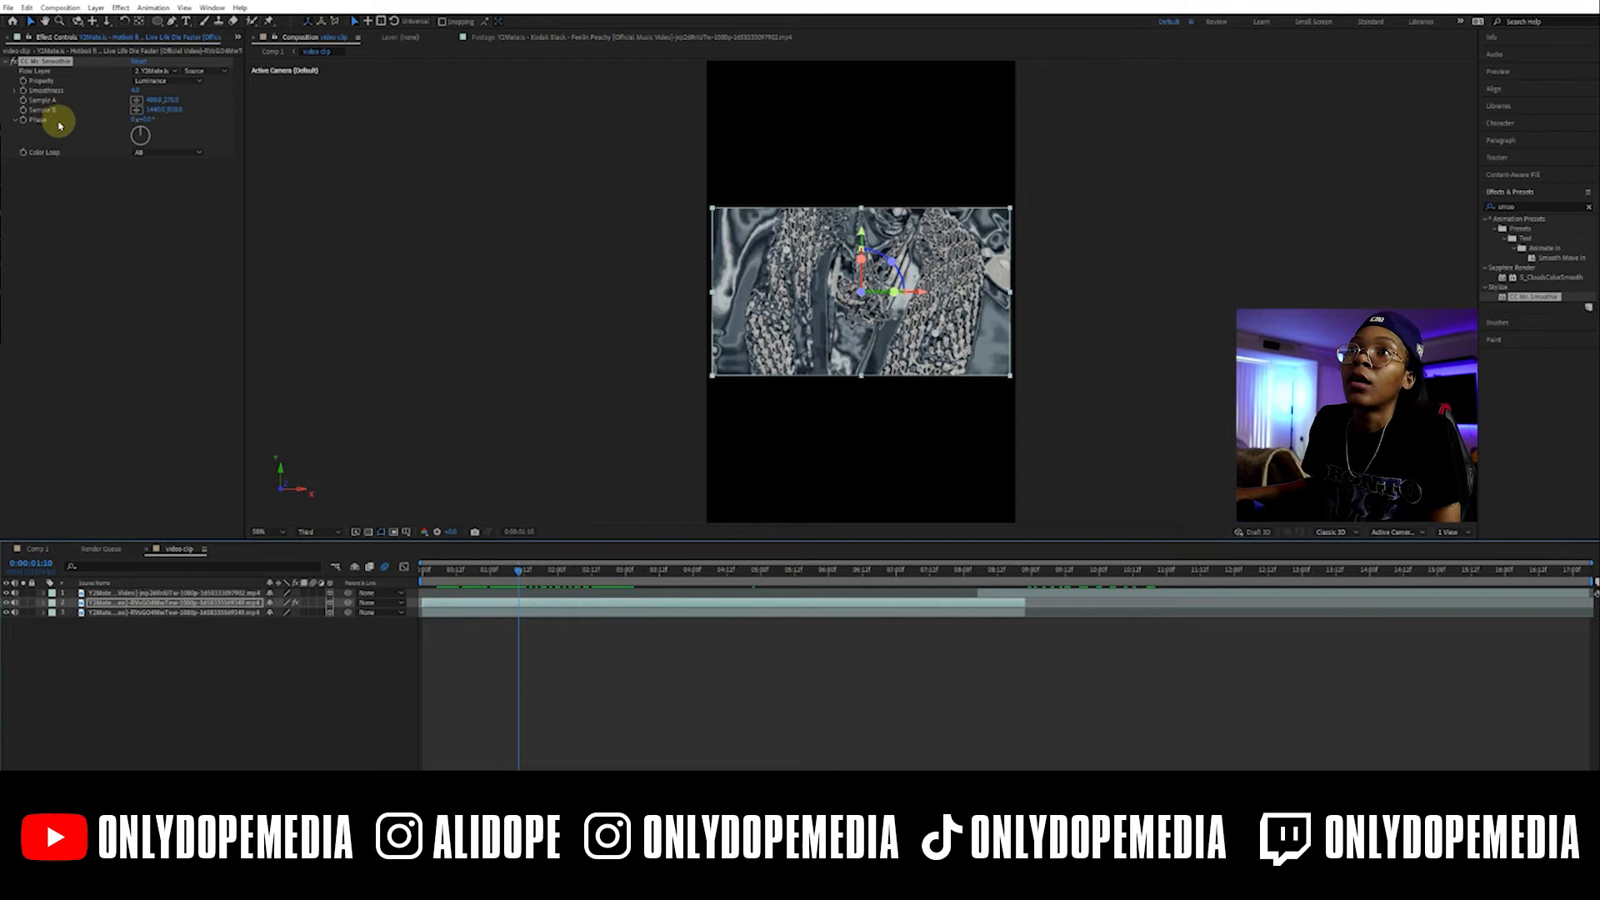
drag(138, 89, 155, 118)
click(166, 82)
click(163, 109)
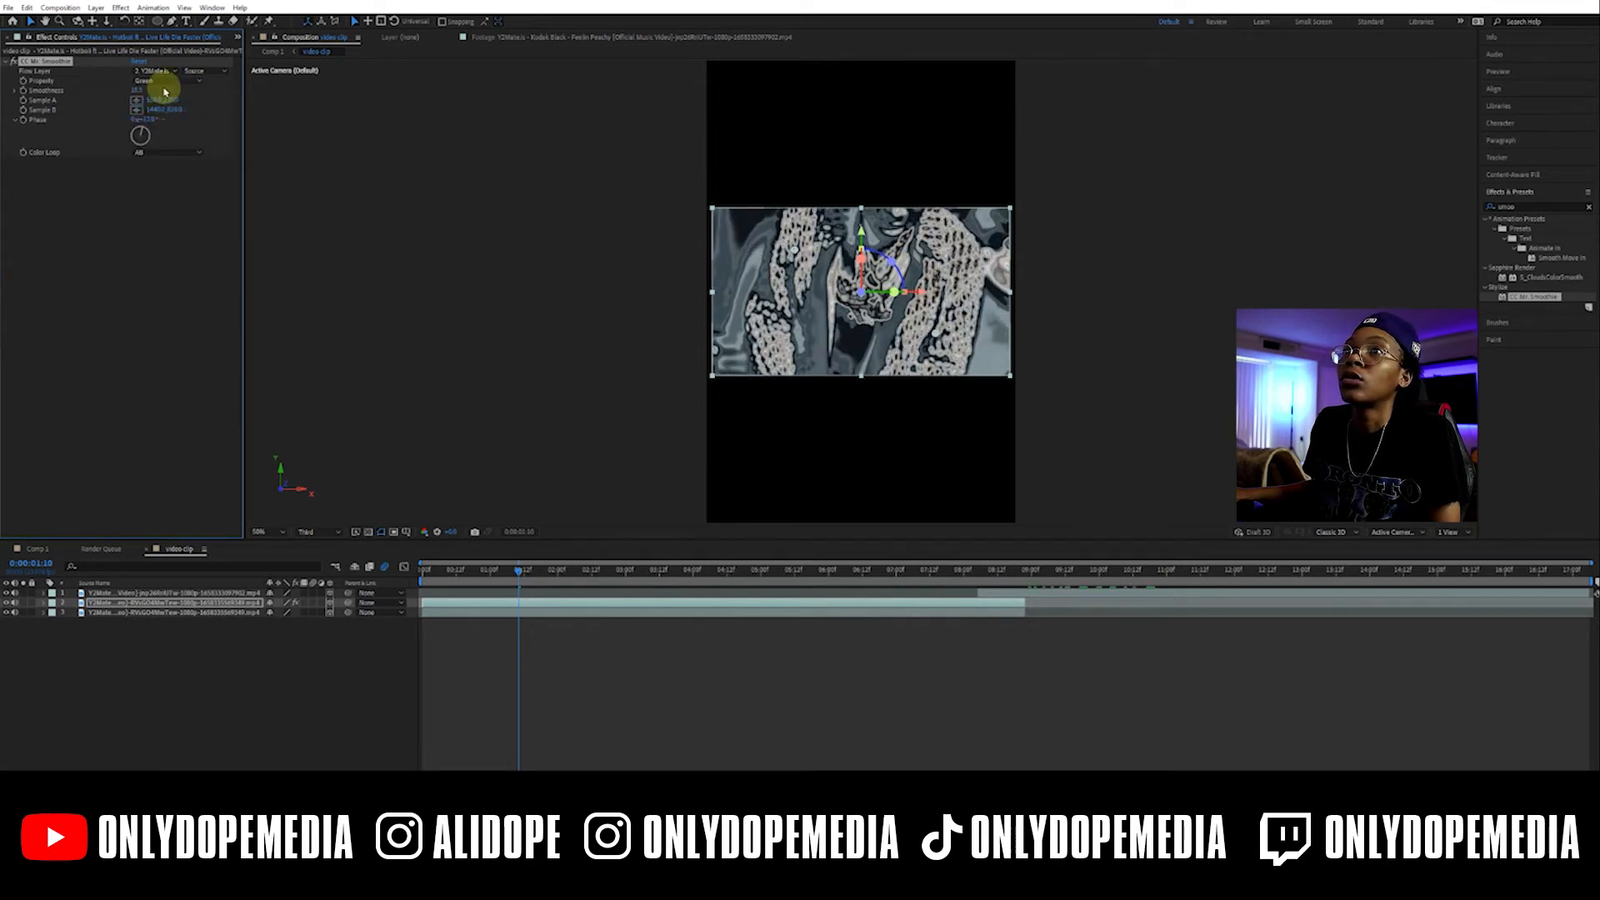
click(166, 81)
click(154, 113)
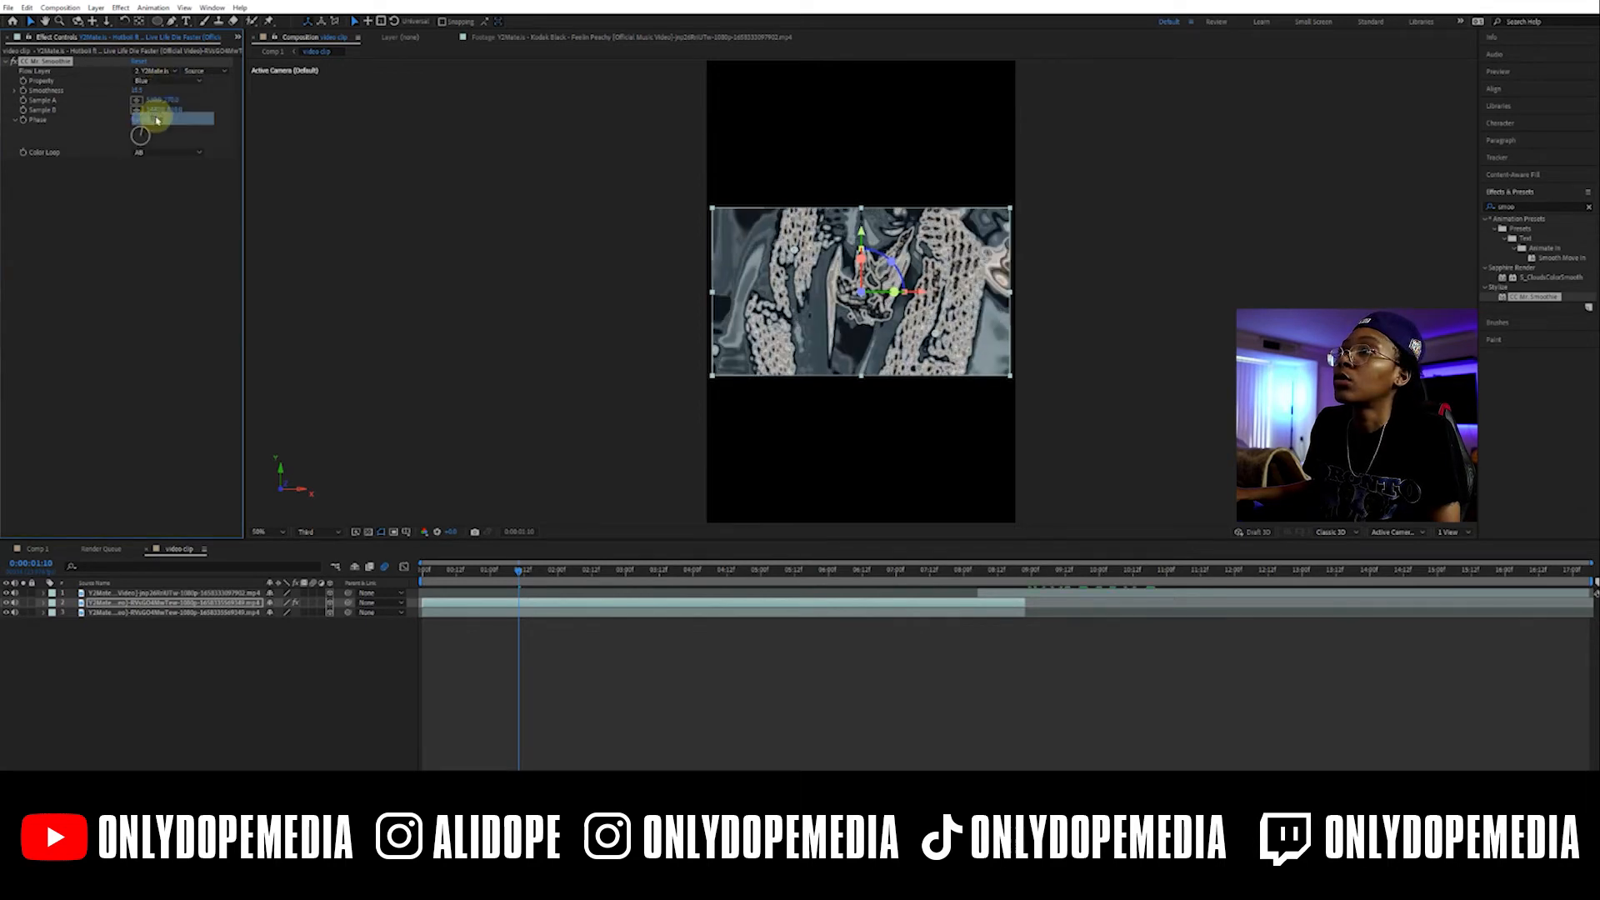
drag(542, 572, 490, 576)
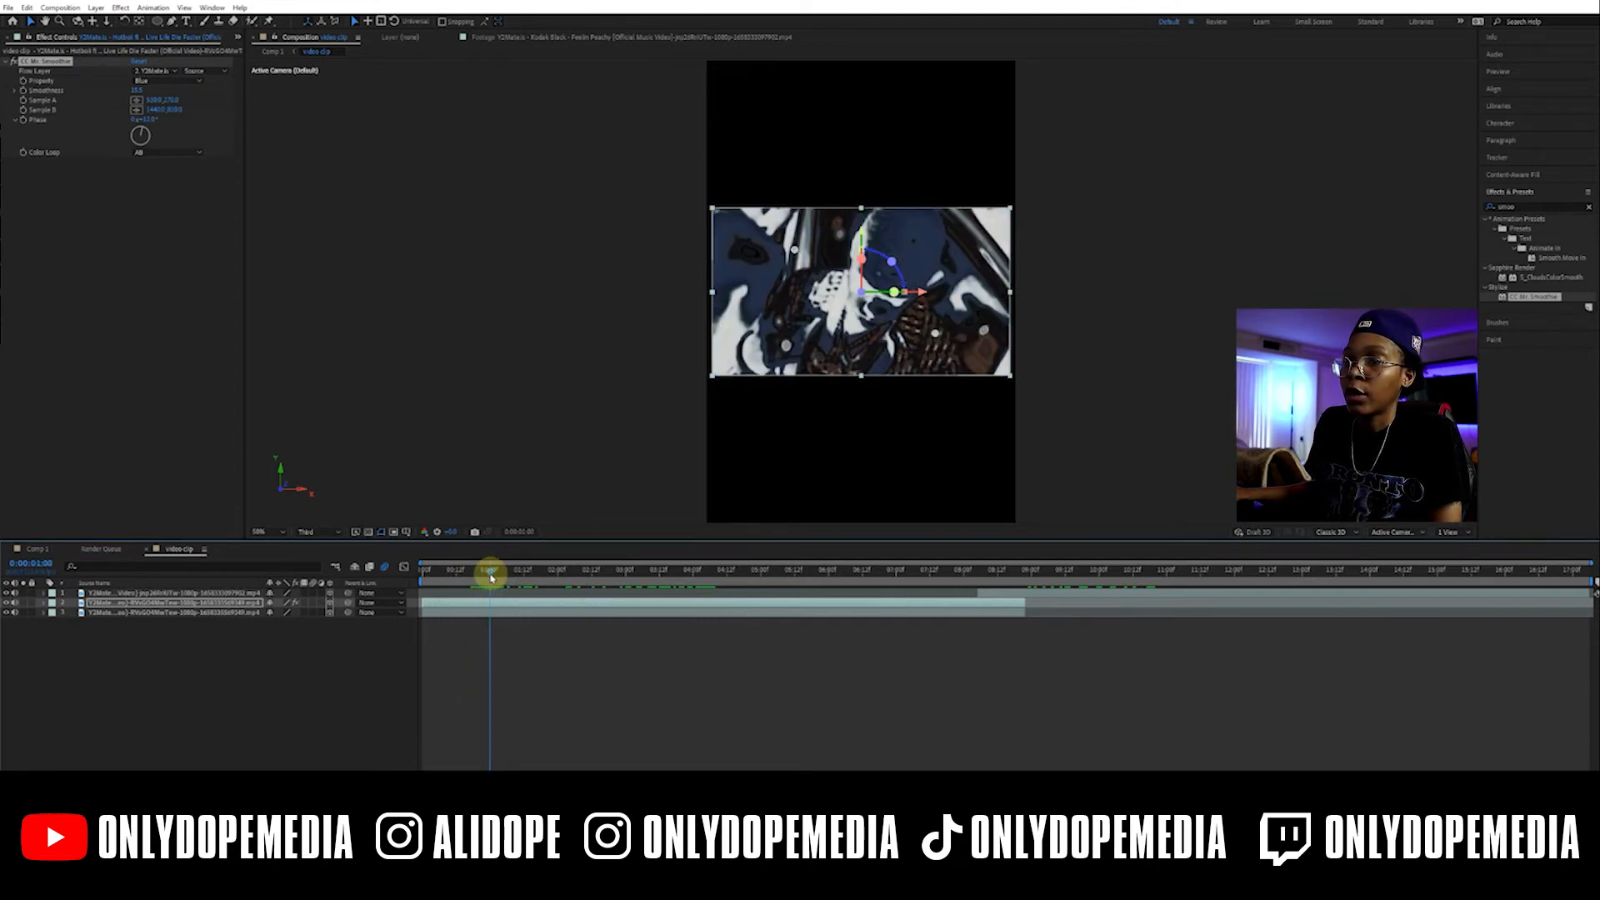
Keyframe the effect layer's Opacity from 0% near the clip's start to 100% at 0:00:01:00
click(43, 607)
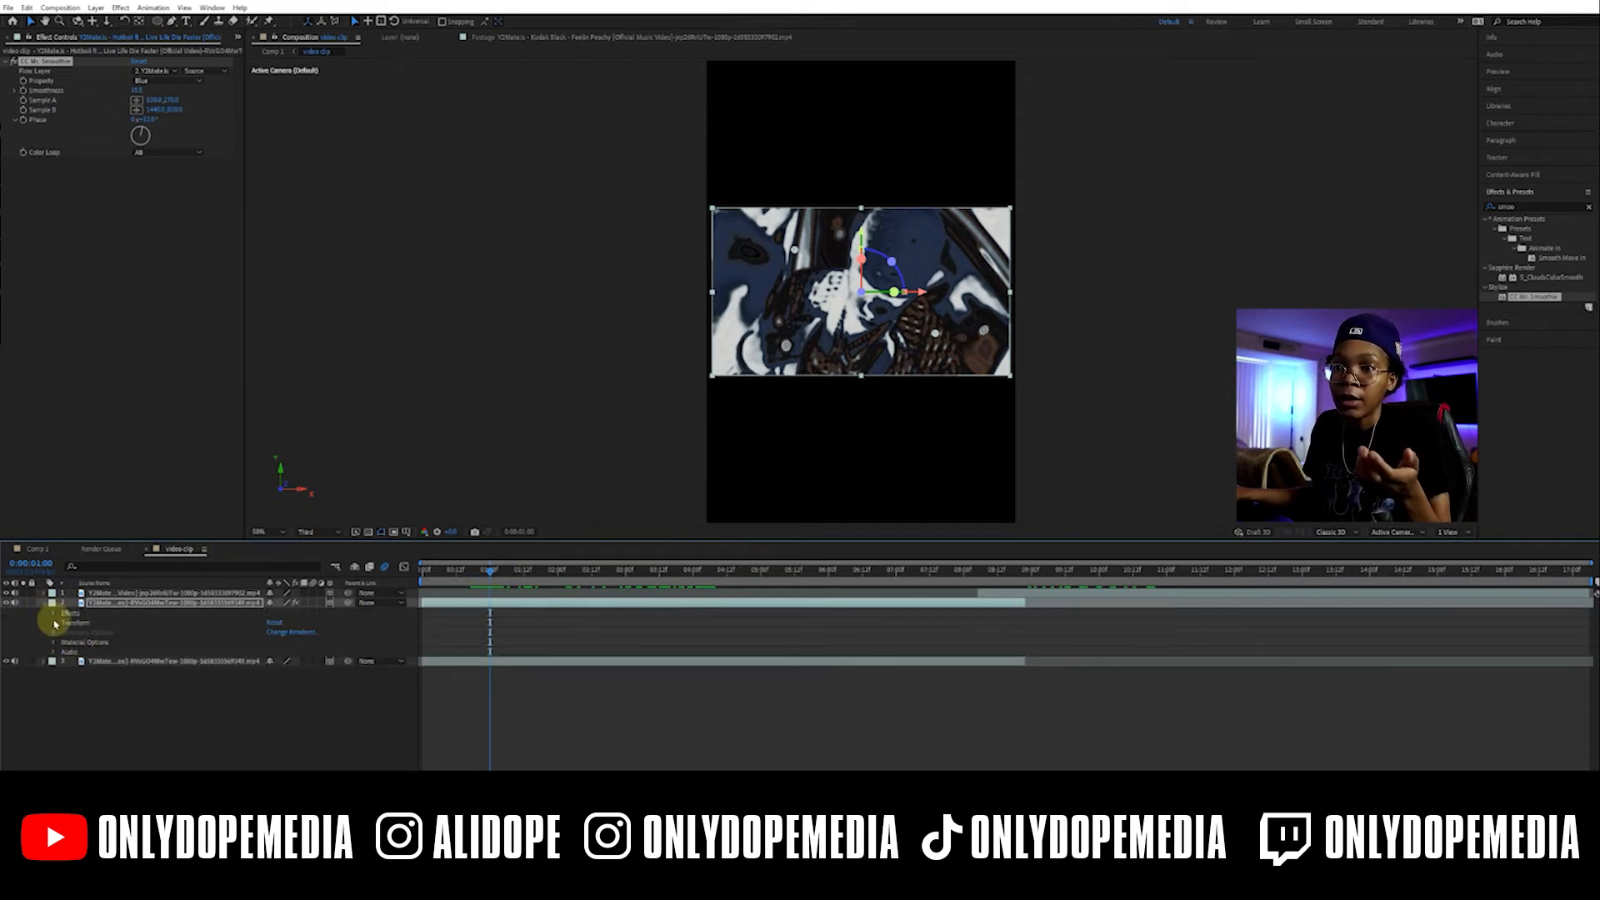
click(54, 624)
click(72, 701)
drag(269, 701, 115, 703)
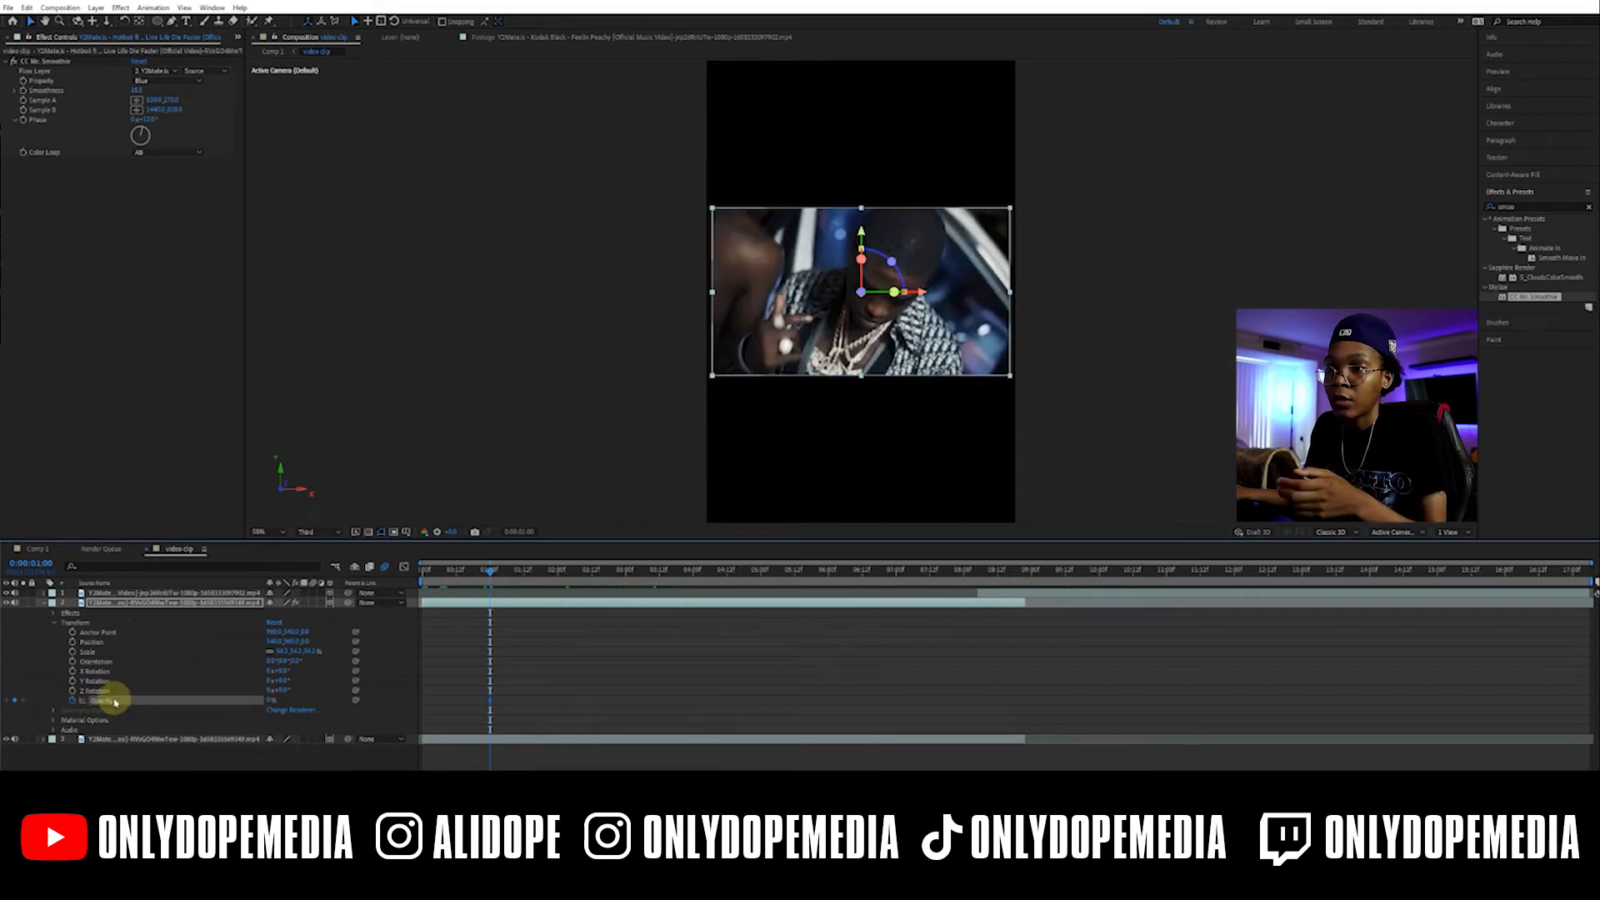
drag(490, 702, 388, 702)
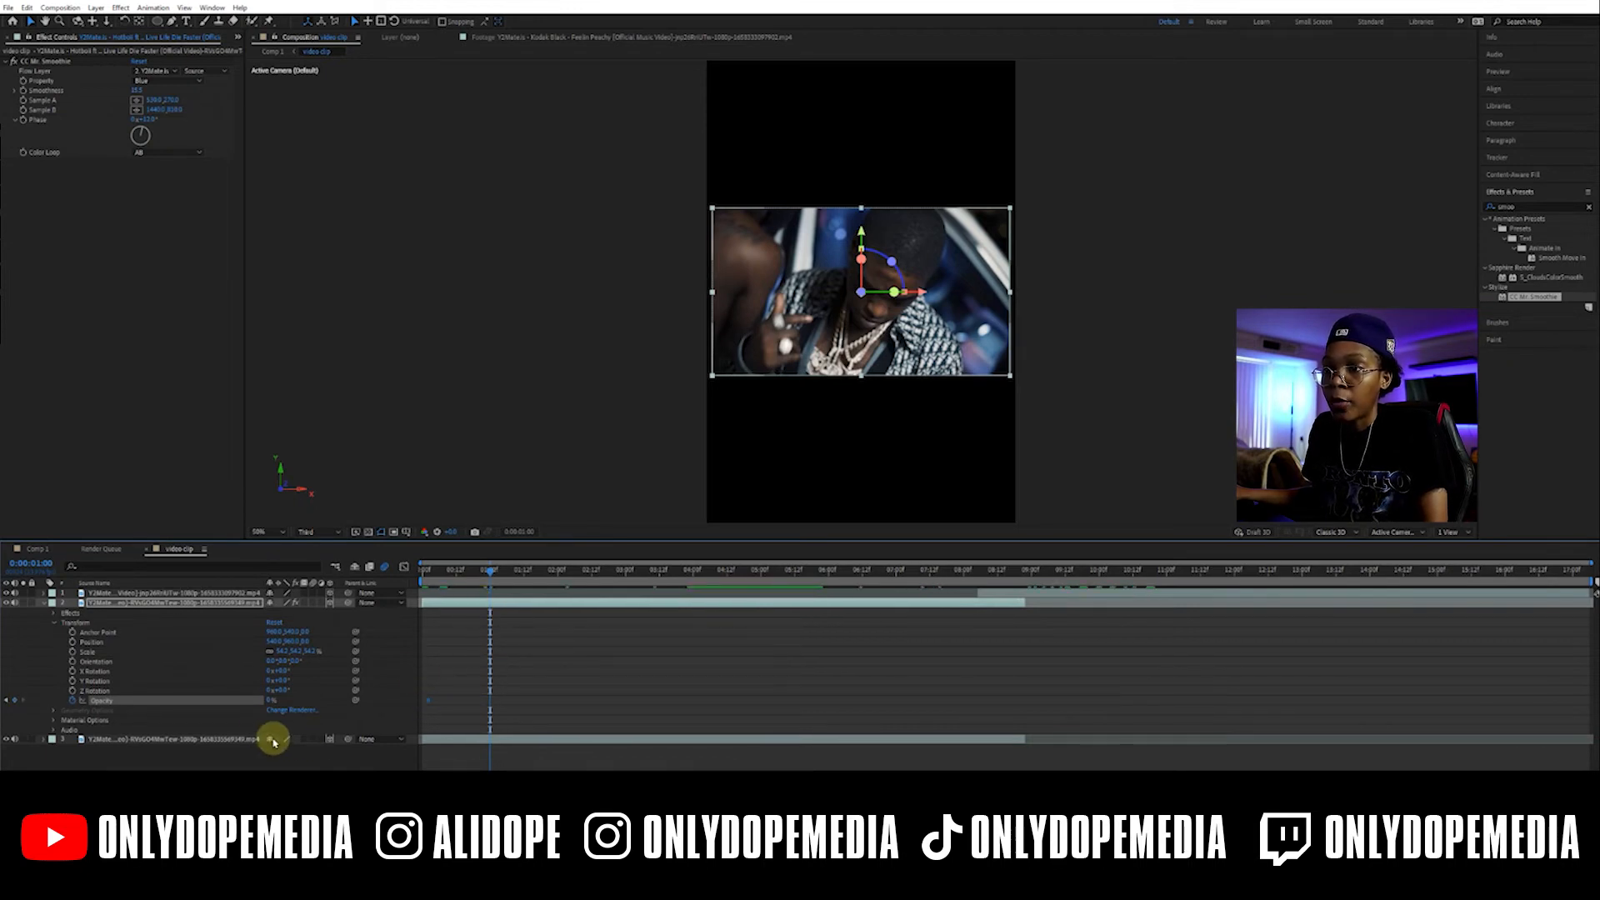
drag(272, 702, 364, 697)
Hold the effect layer's Opacity at 100% with a keyframe at 0:00:03:01 and fade it to 0% at 0:00:03:18
drag(475, 572, 630, 614)
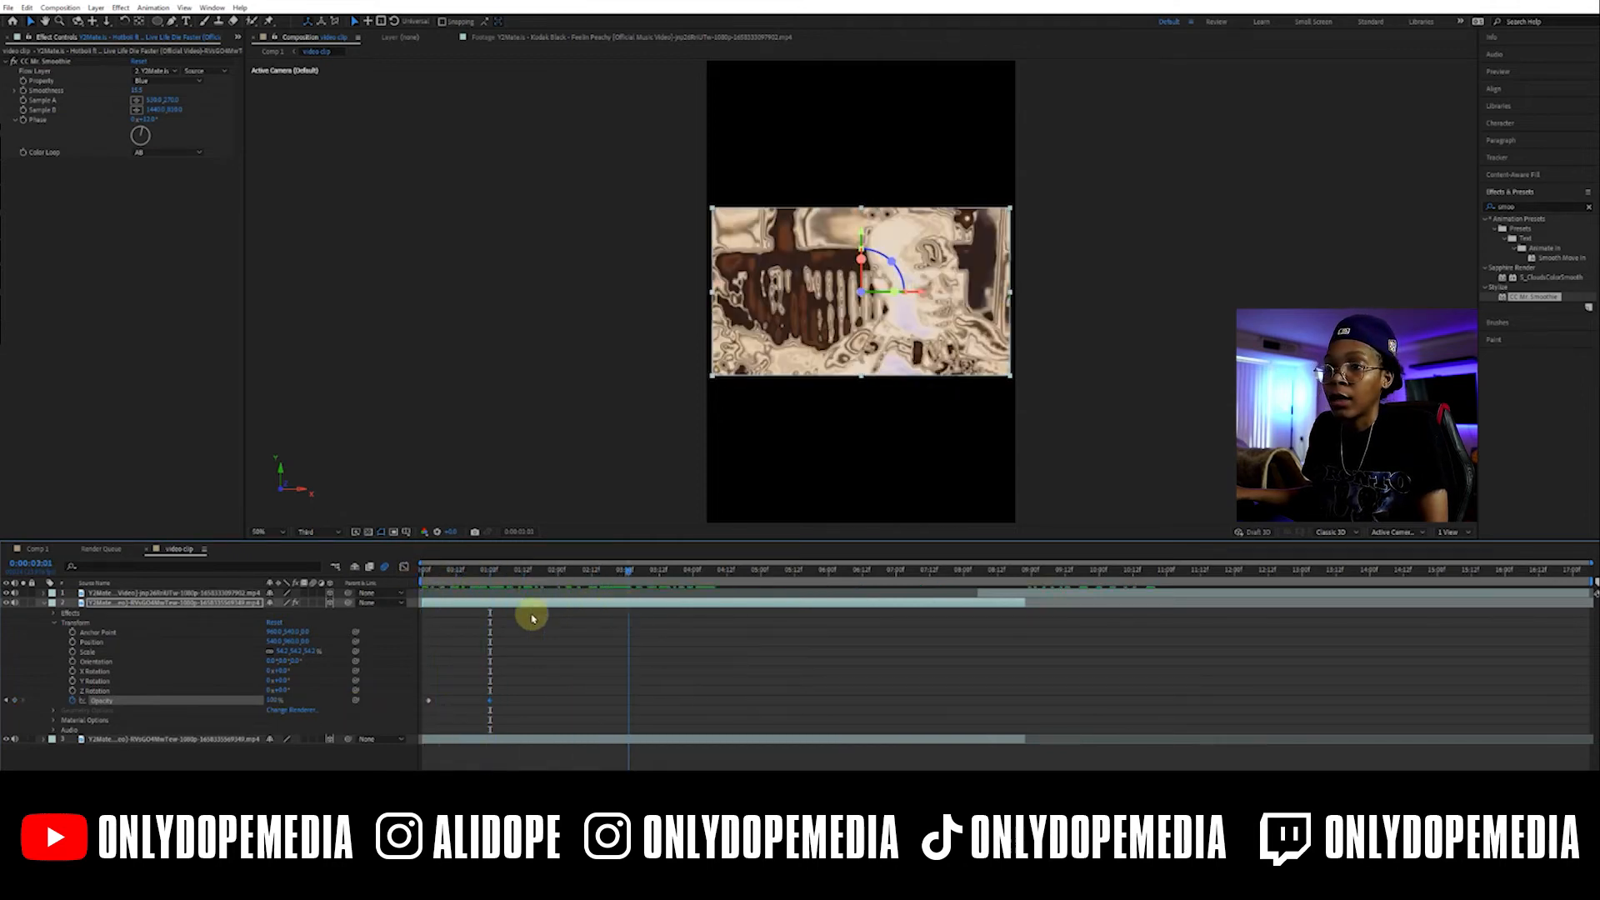
click(275, 701)
click(49, 702)
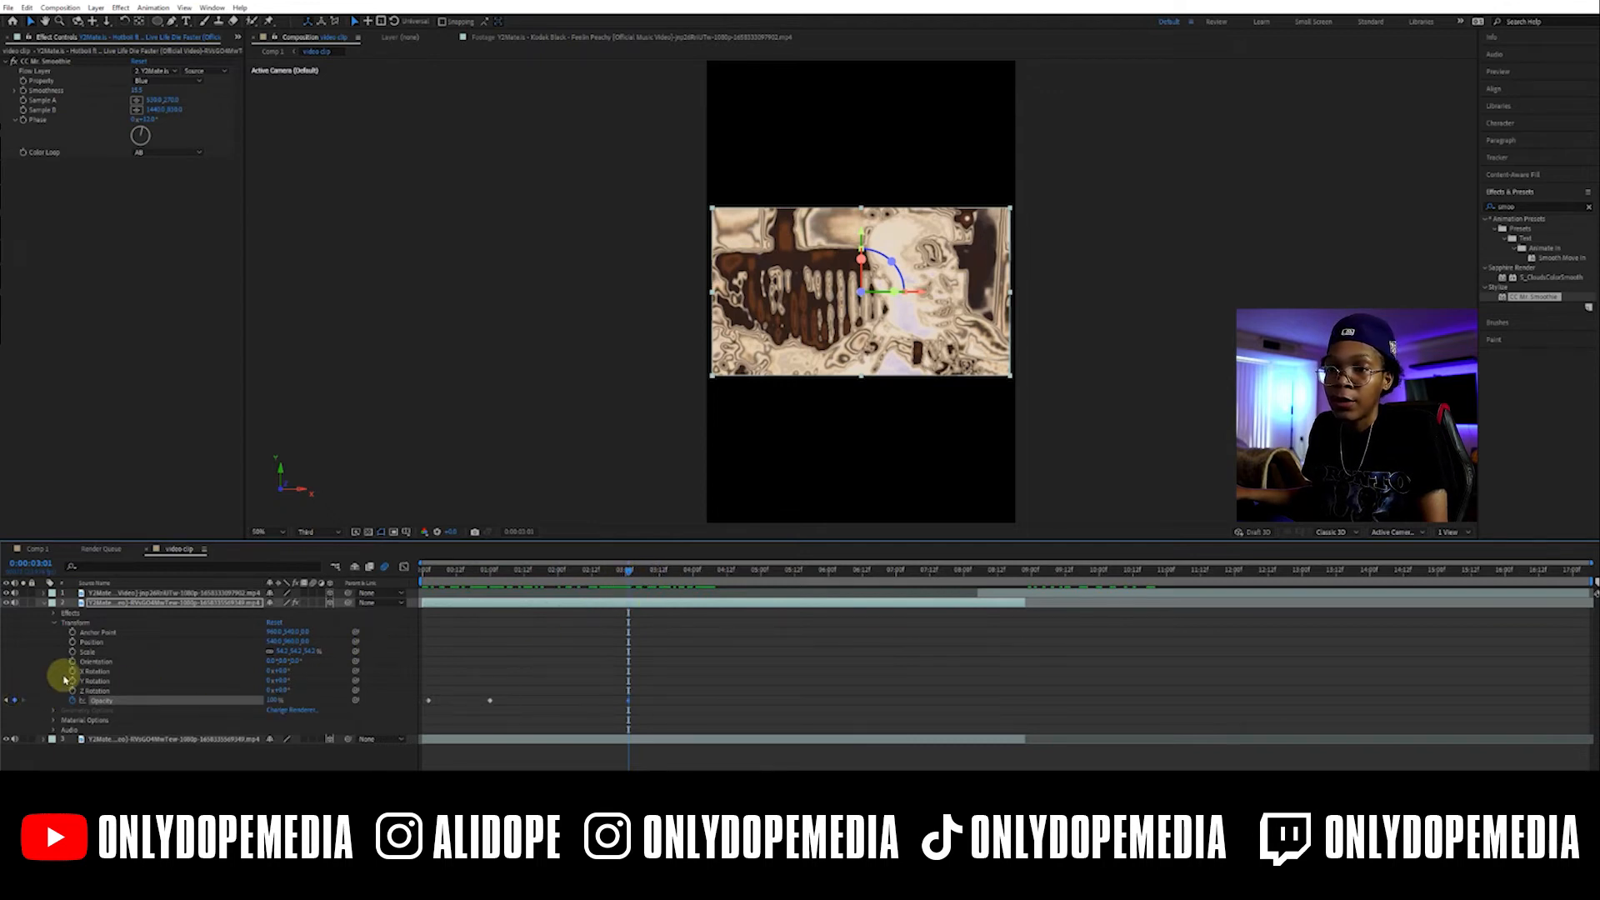
drag(641, 569, 675, 569)
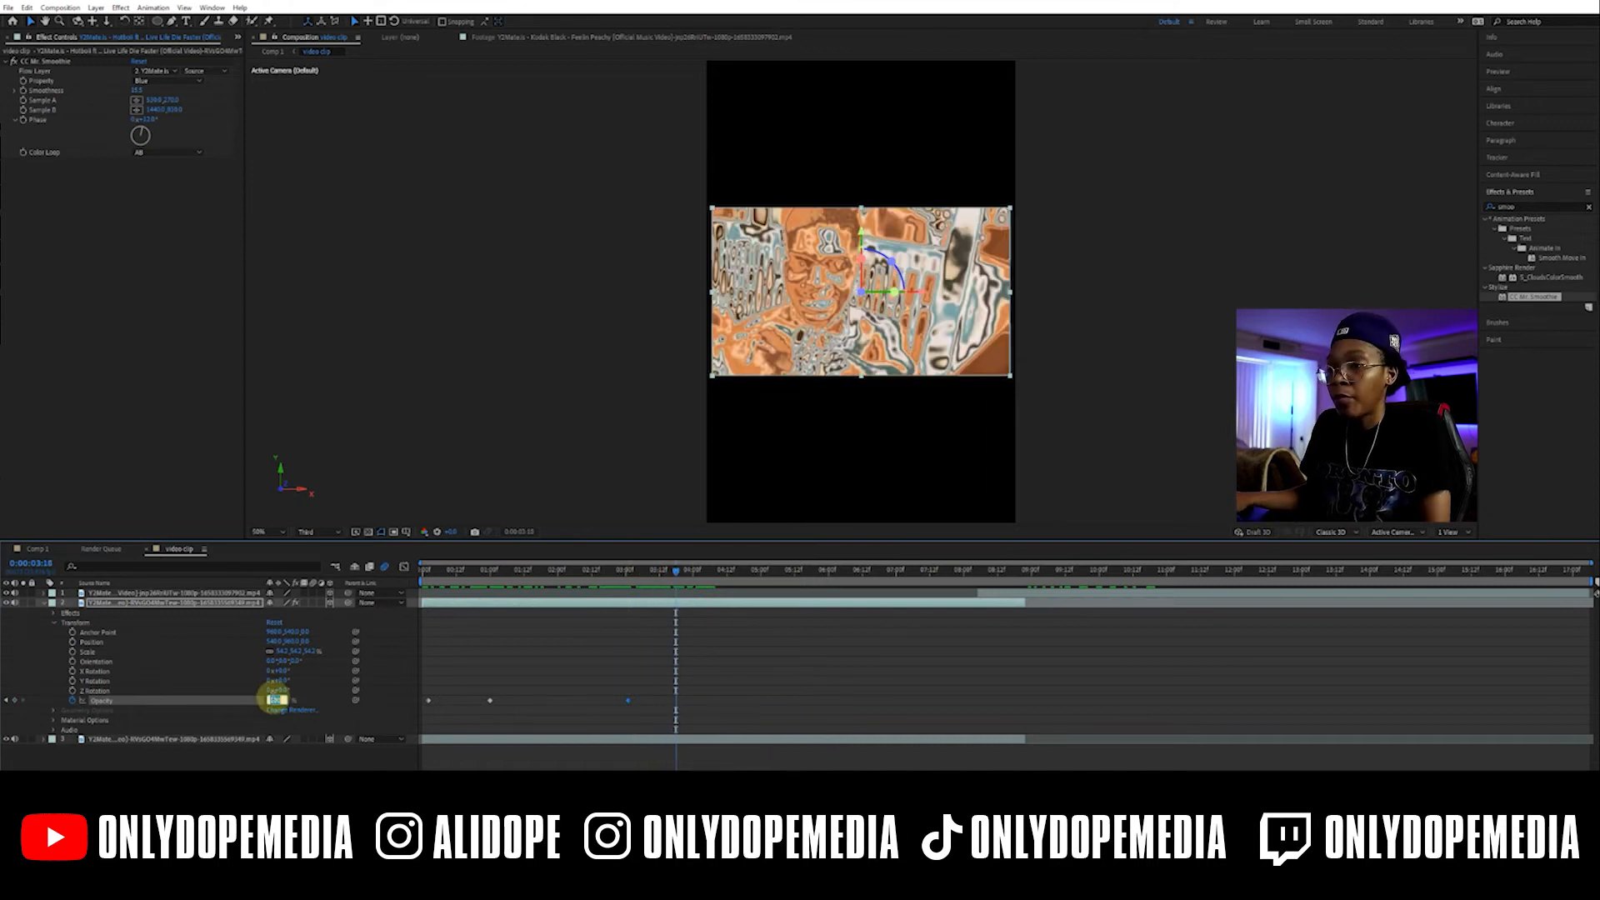
text(0)
key(Return)
Copy the four Opacity keyframes to 0:00:07:00 and pull the copies closer together to finish at the clip's end
drag(705, 715, 408, 683)
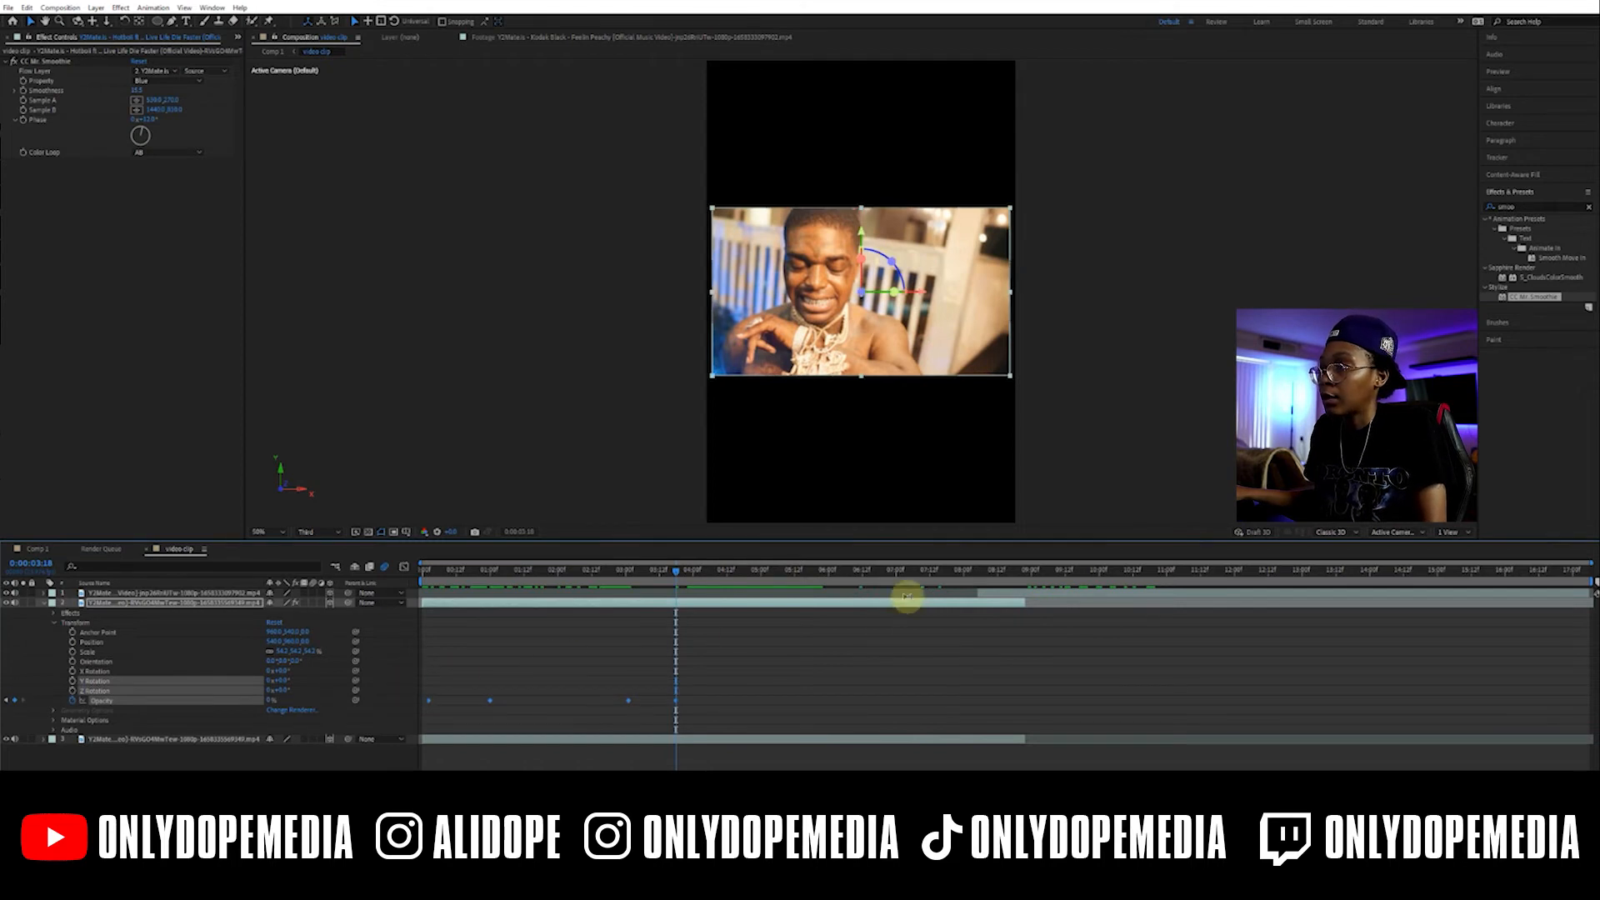
click(898, 572)
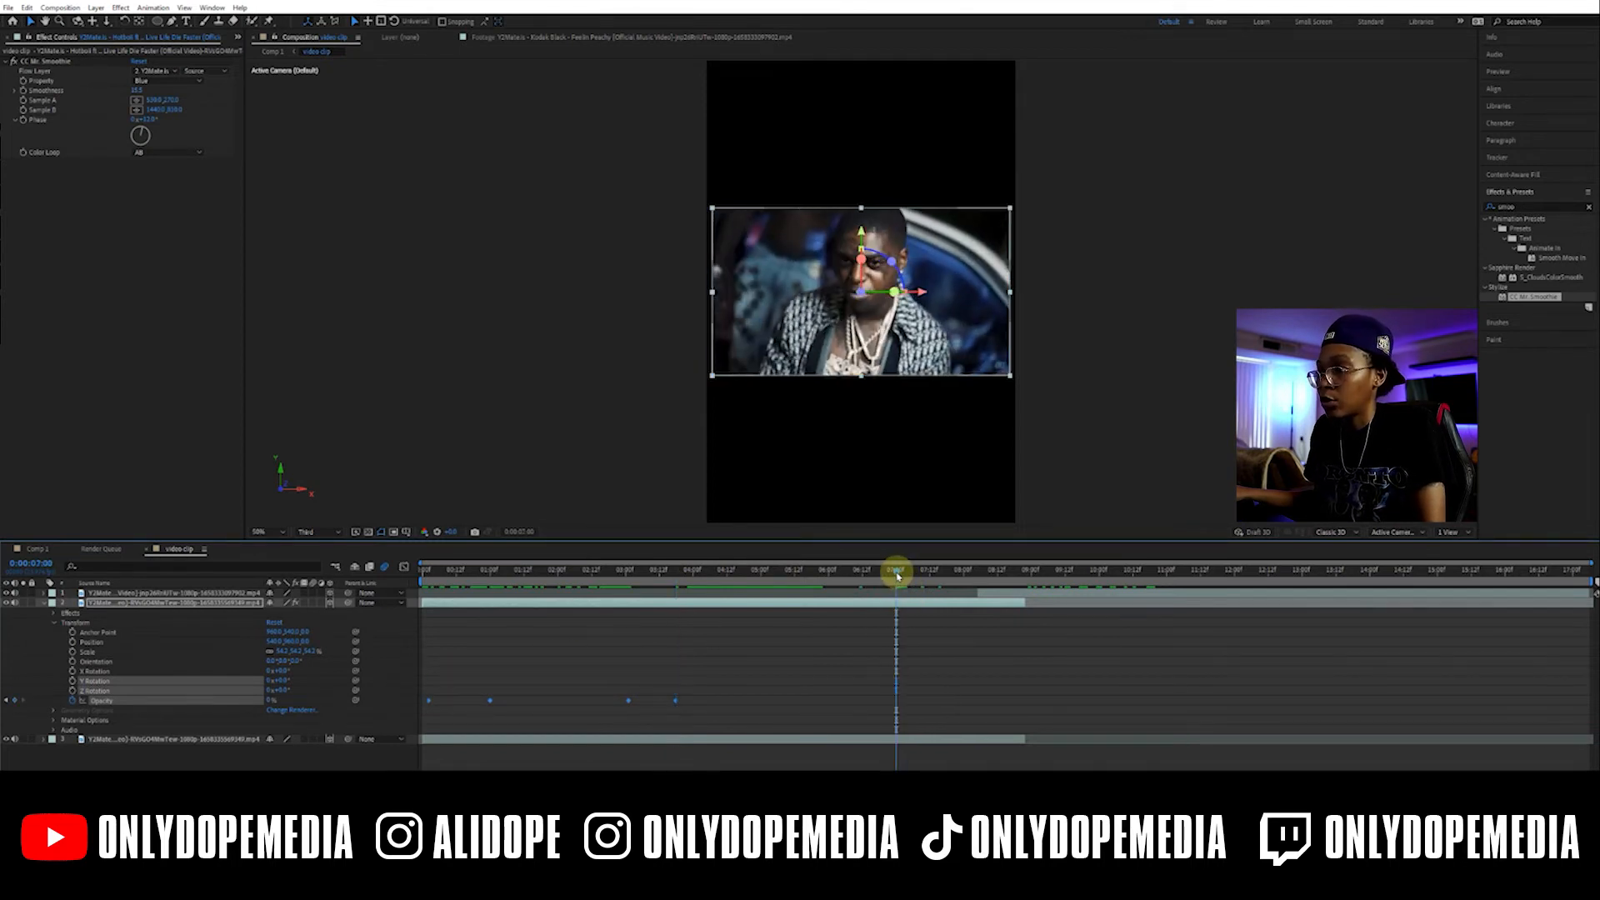
click(971, 709)
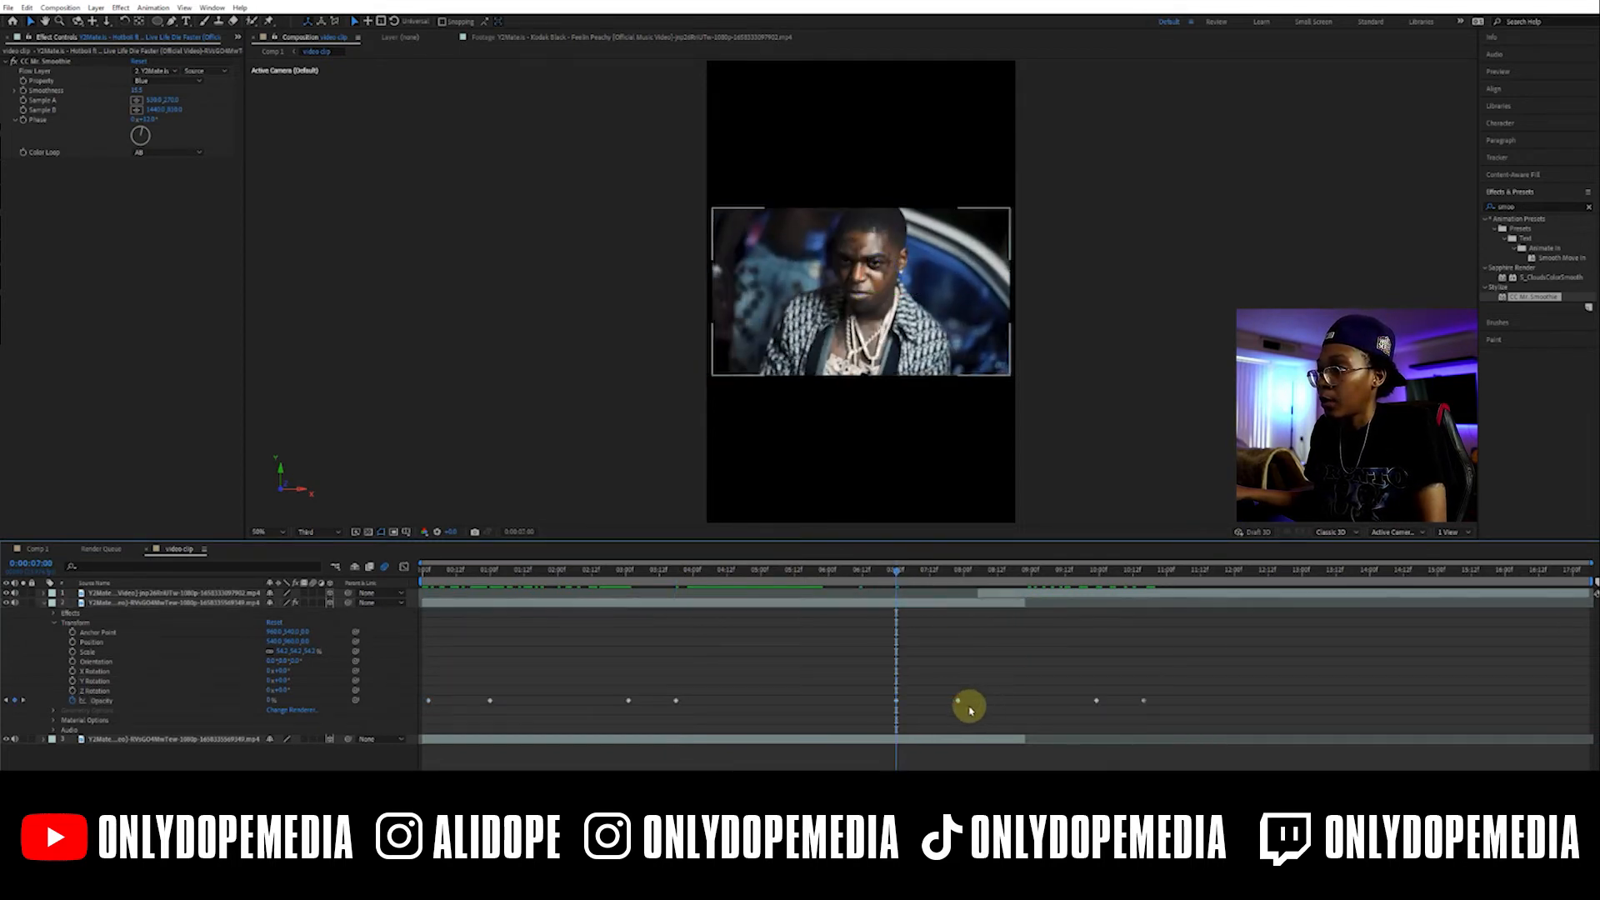
drag(959, 704, 918, 706)
drag(1057, 680, 1012, 700)
click(985, 697)
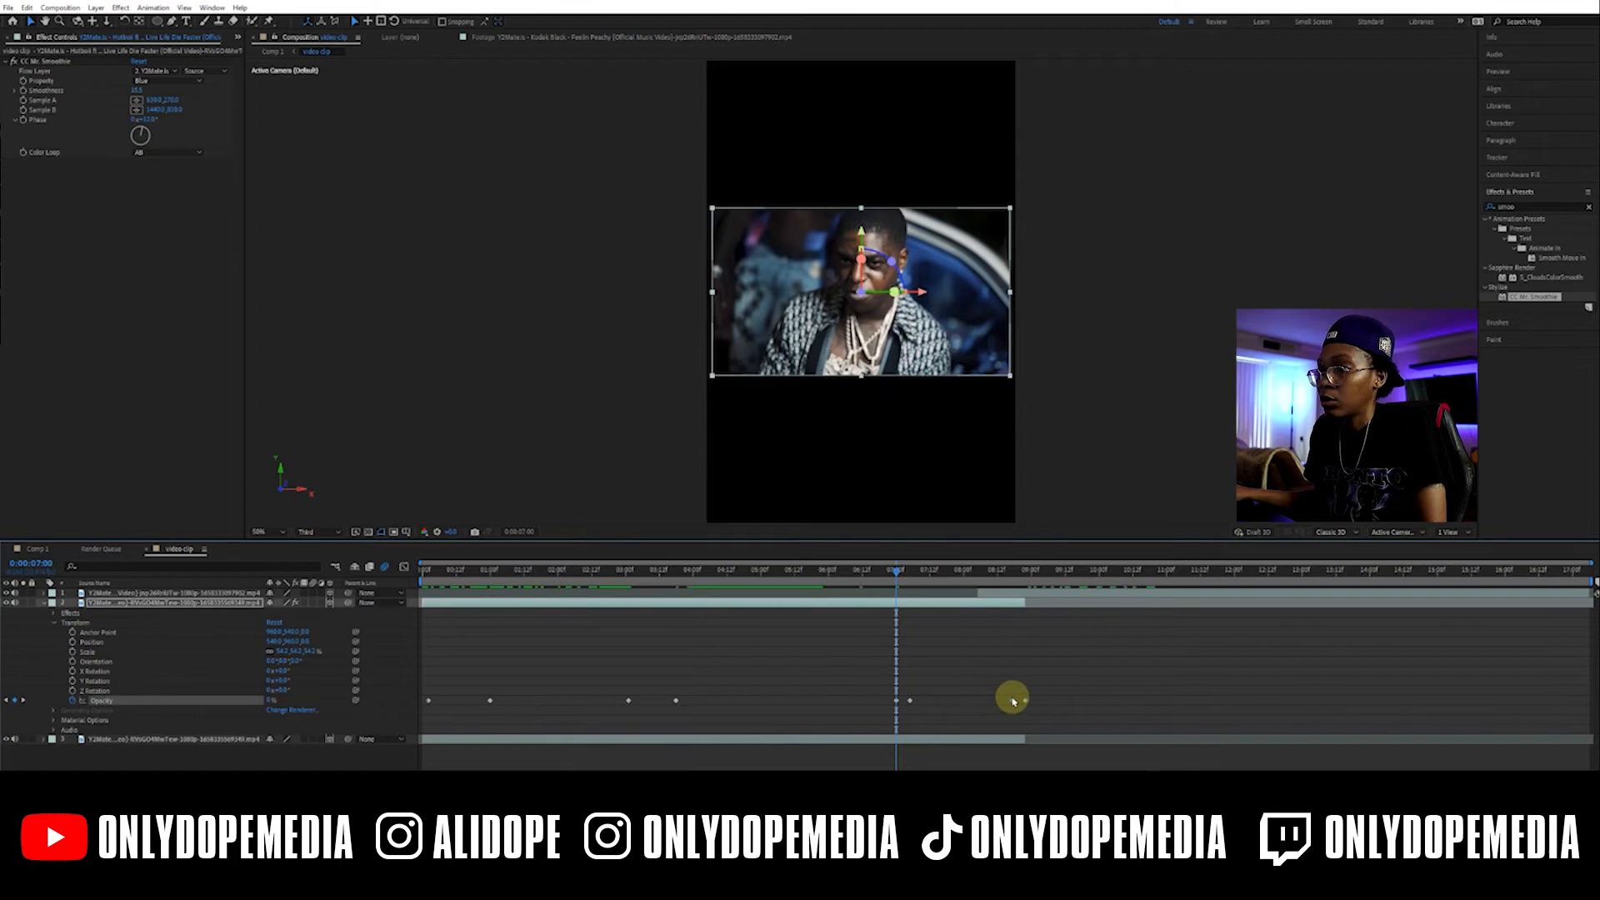
click(45, 606)
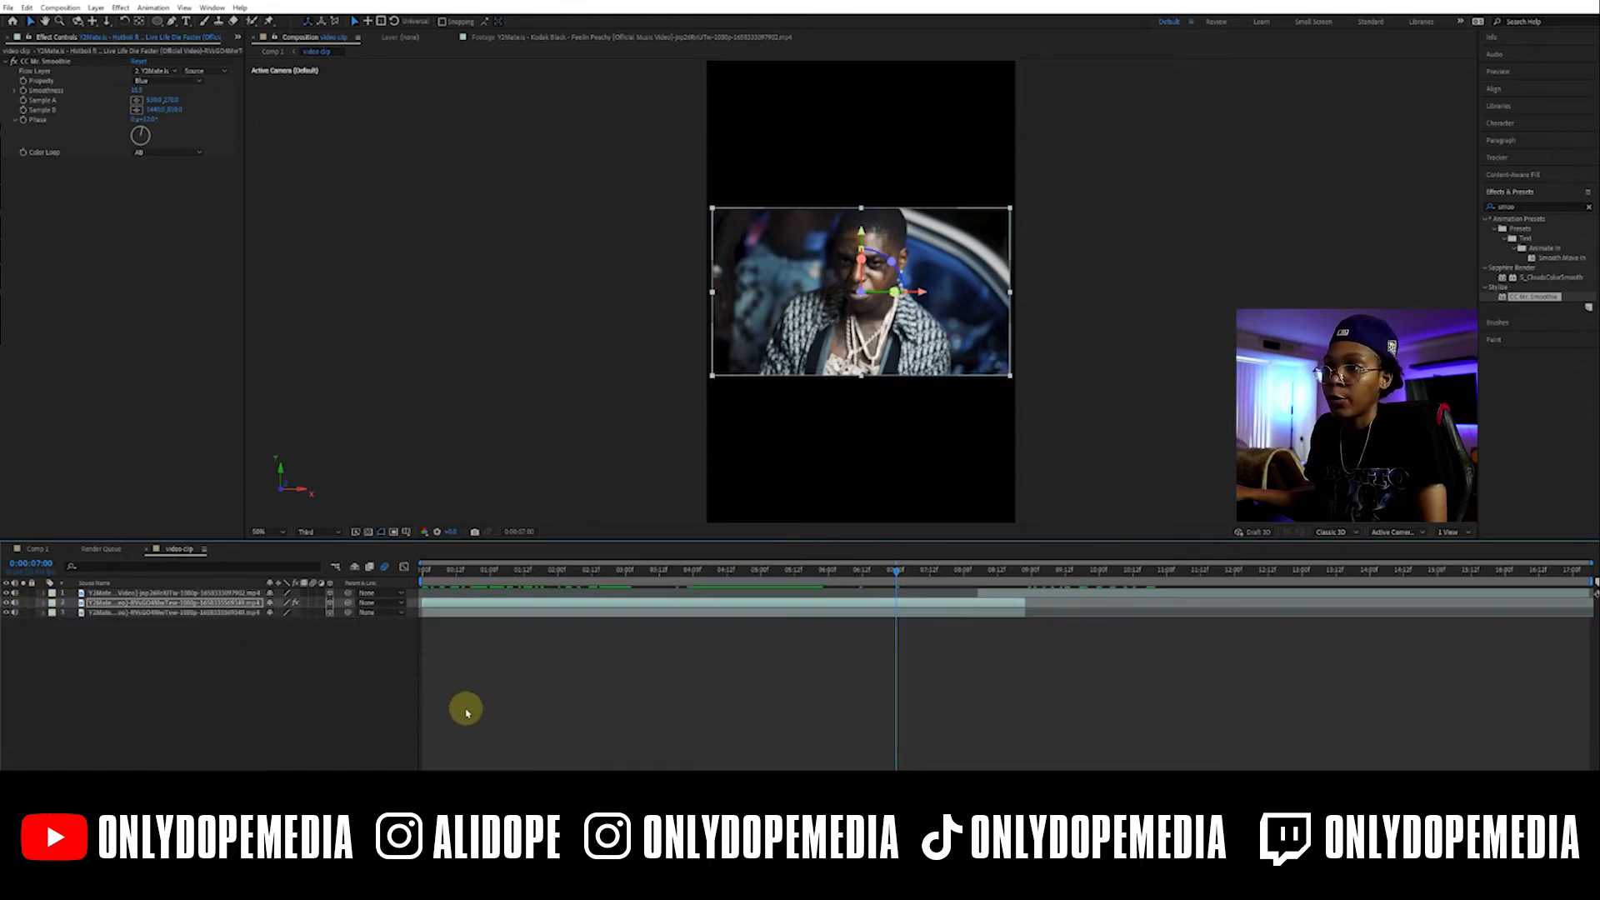
Scrub to the overlap, select the second clip, and browse the effects matching "dis" for a dissolve or distortion
click(461, 717)
drag(446, 575, 1010, 597)
click(984, 599)
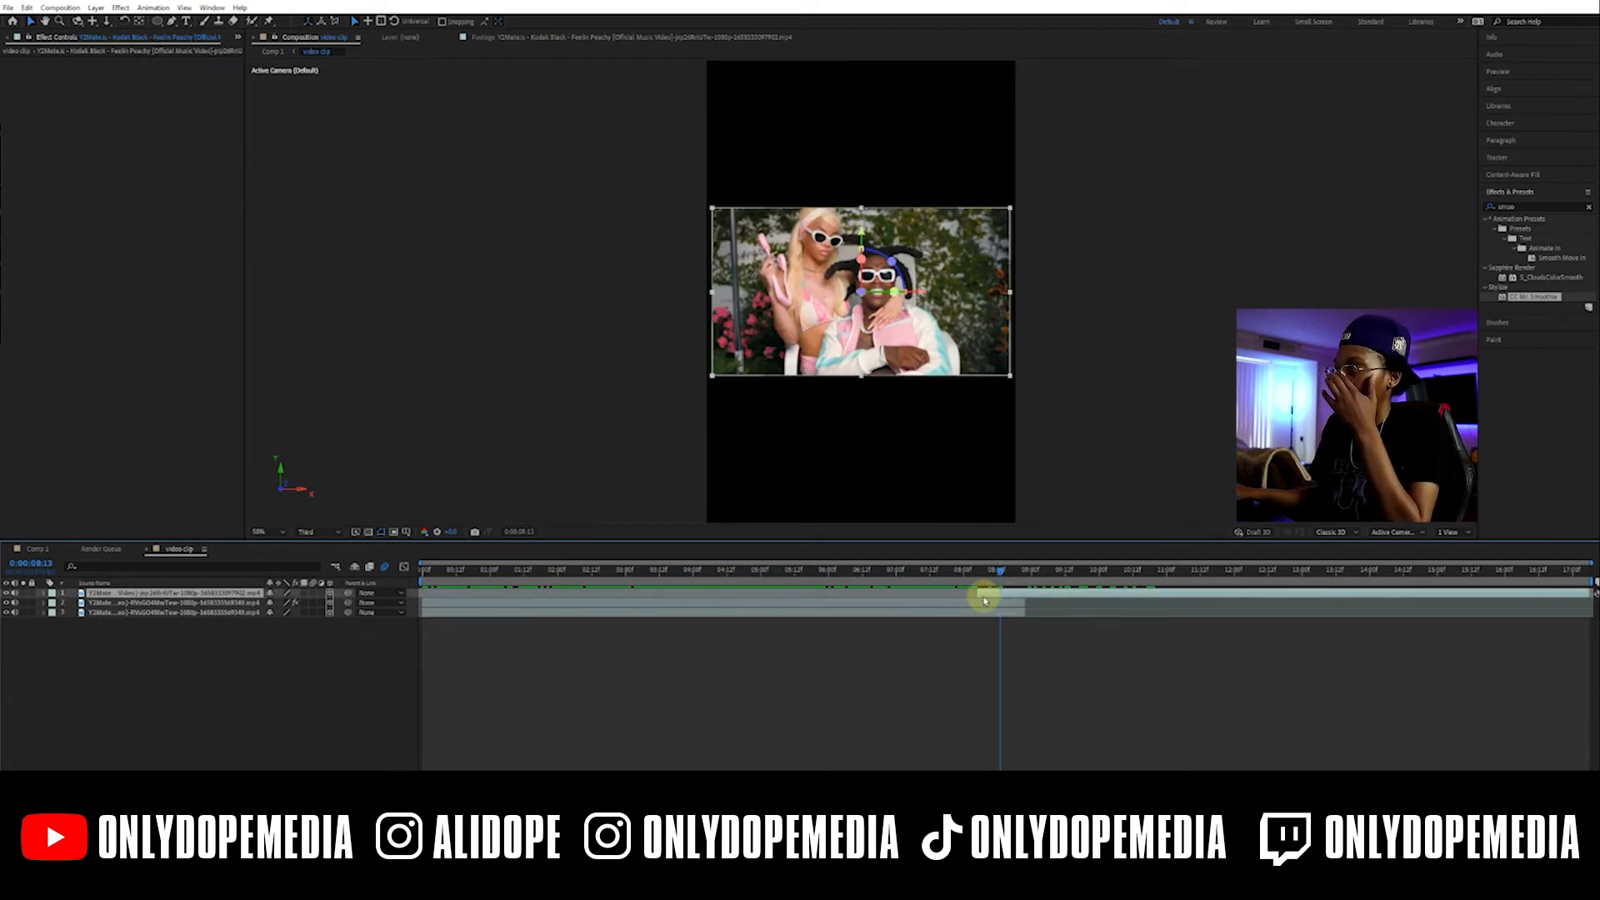
click(1589, 207)
click(1543, 205)
text(dis)
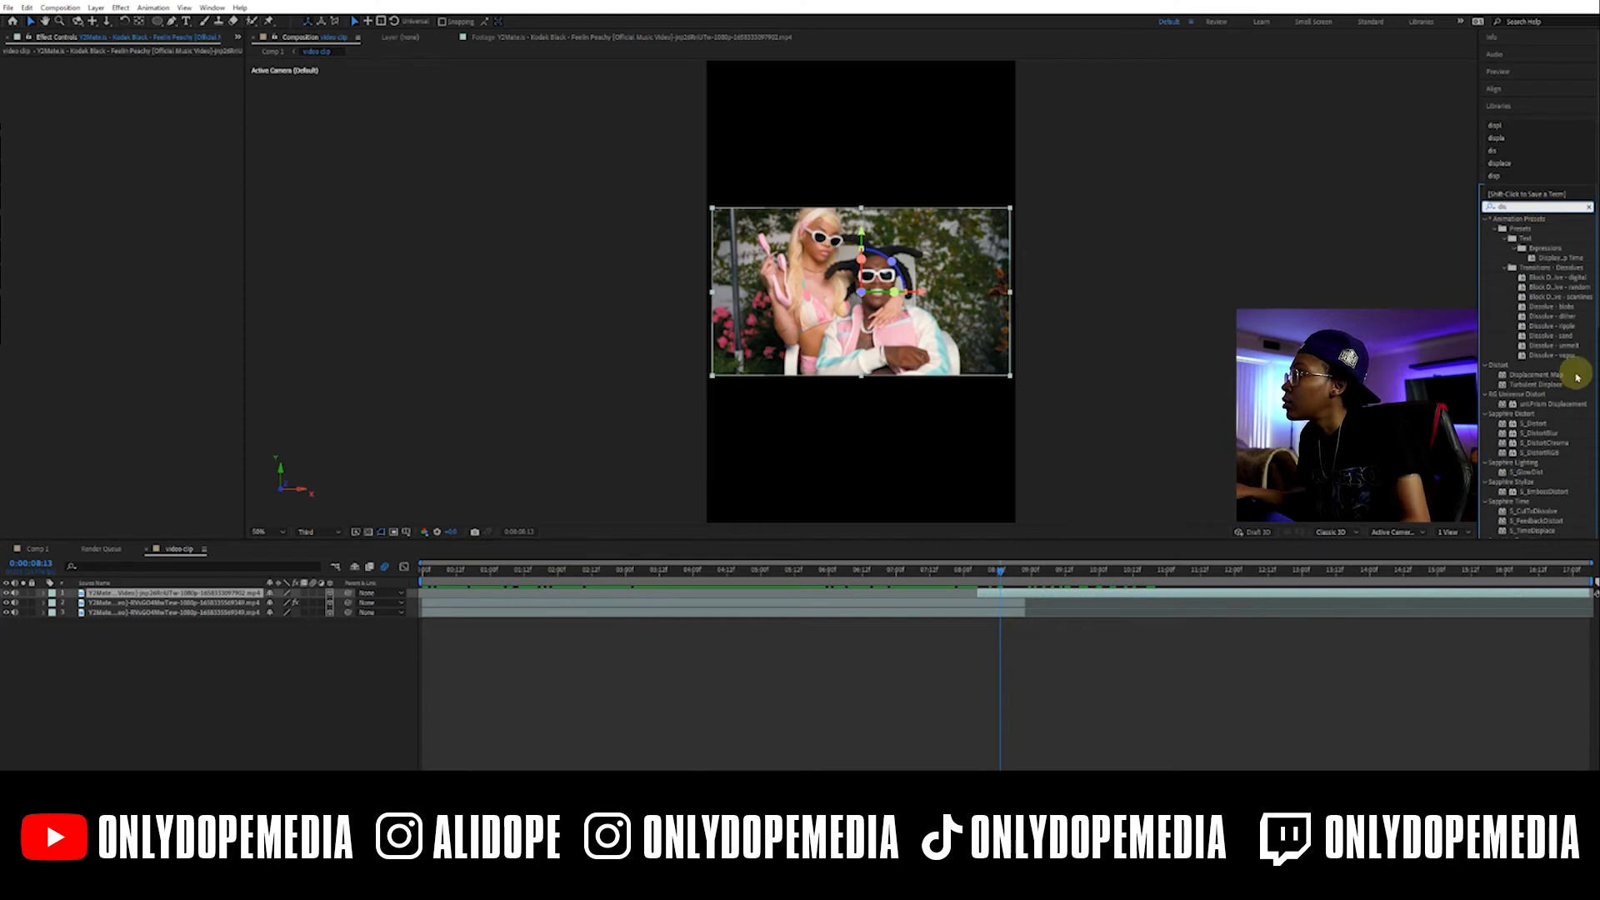
scroll(1557, 400, down, 2)
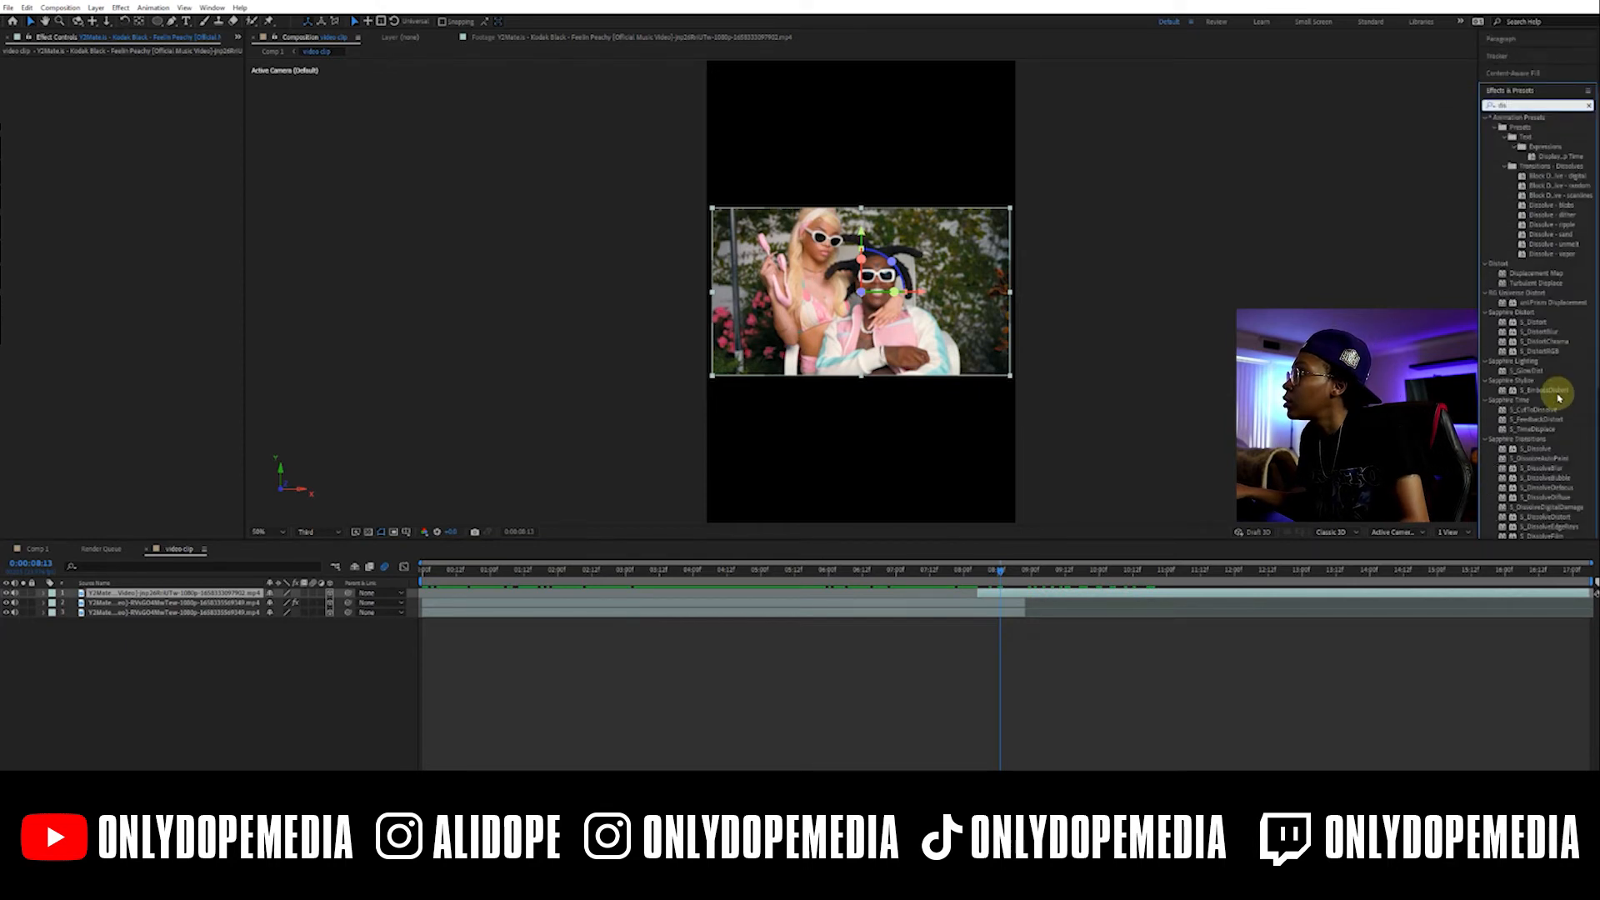
scroll(1557, 397, down, 2)
scroll(1557, 397, down, 6)
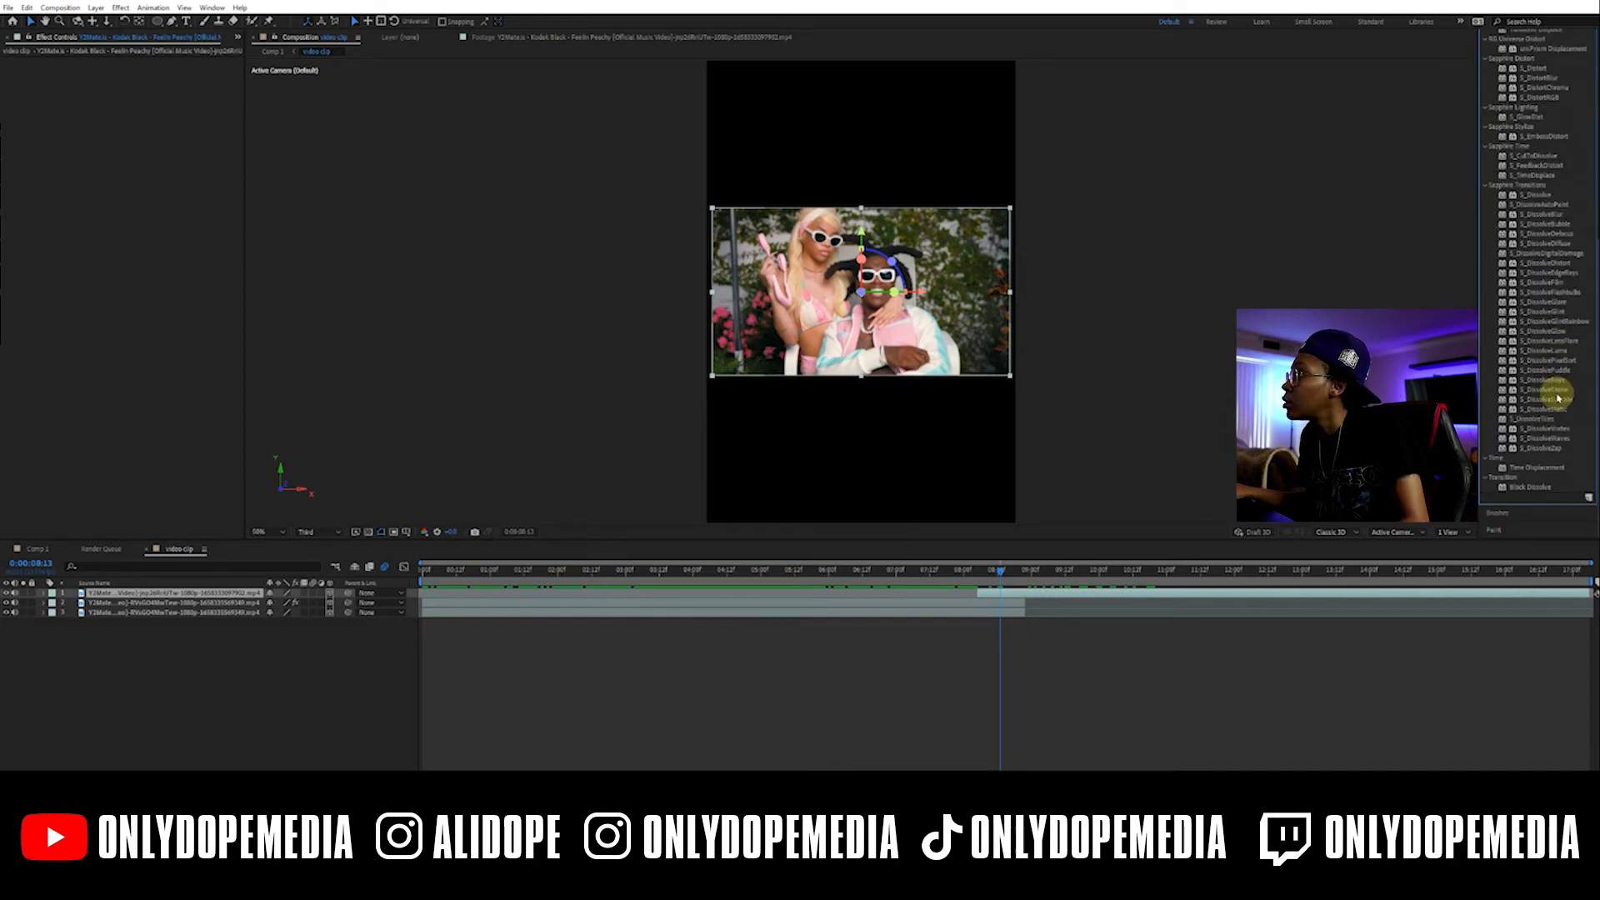
scroll(1557, 397, up, 10)
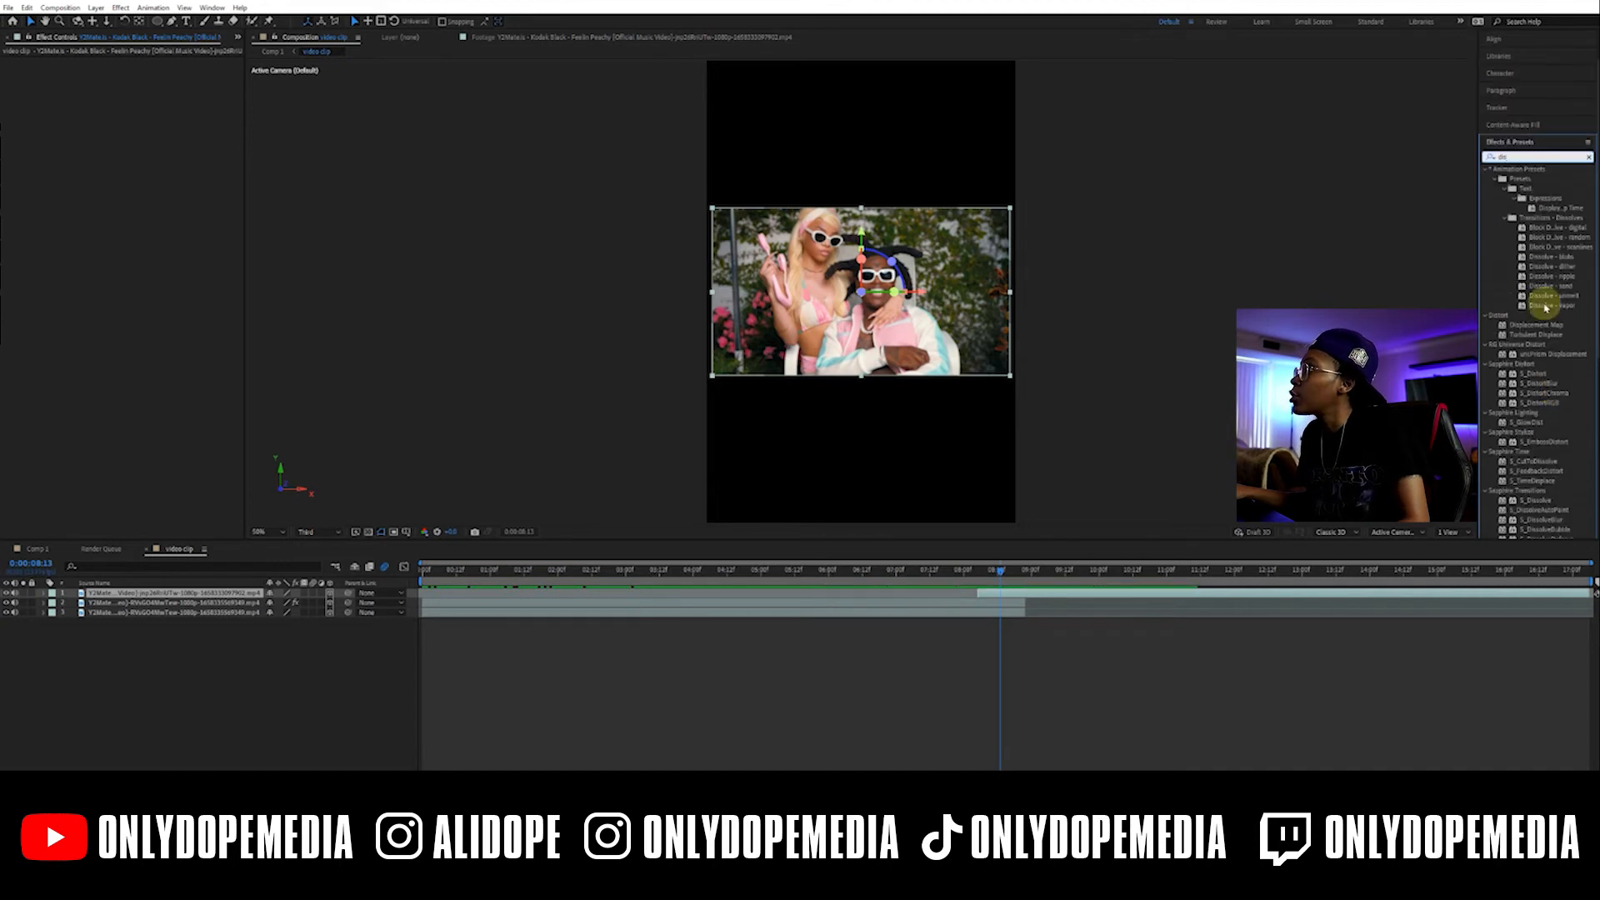
click(1579, 157)
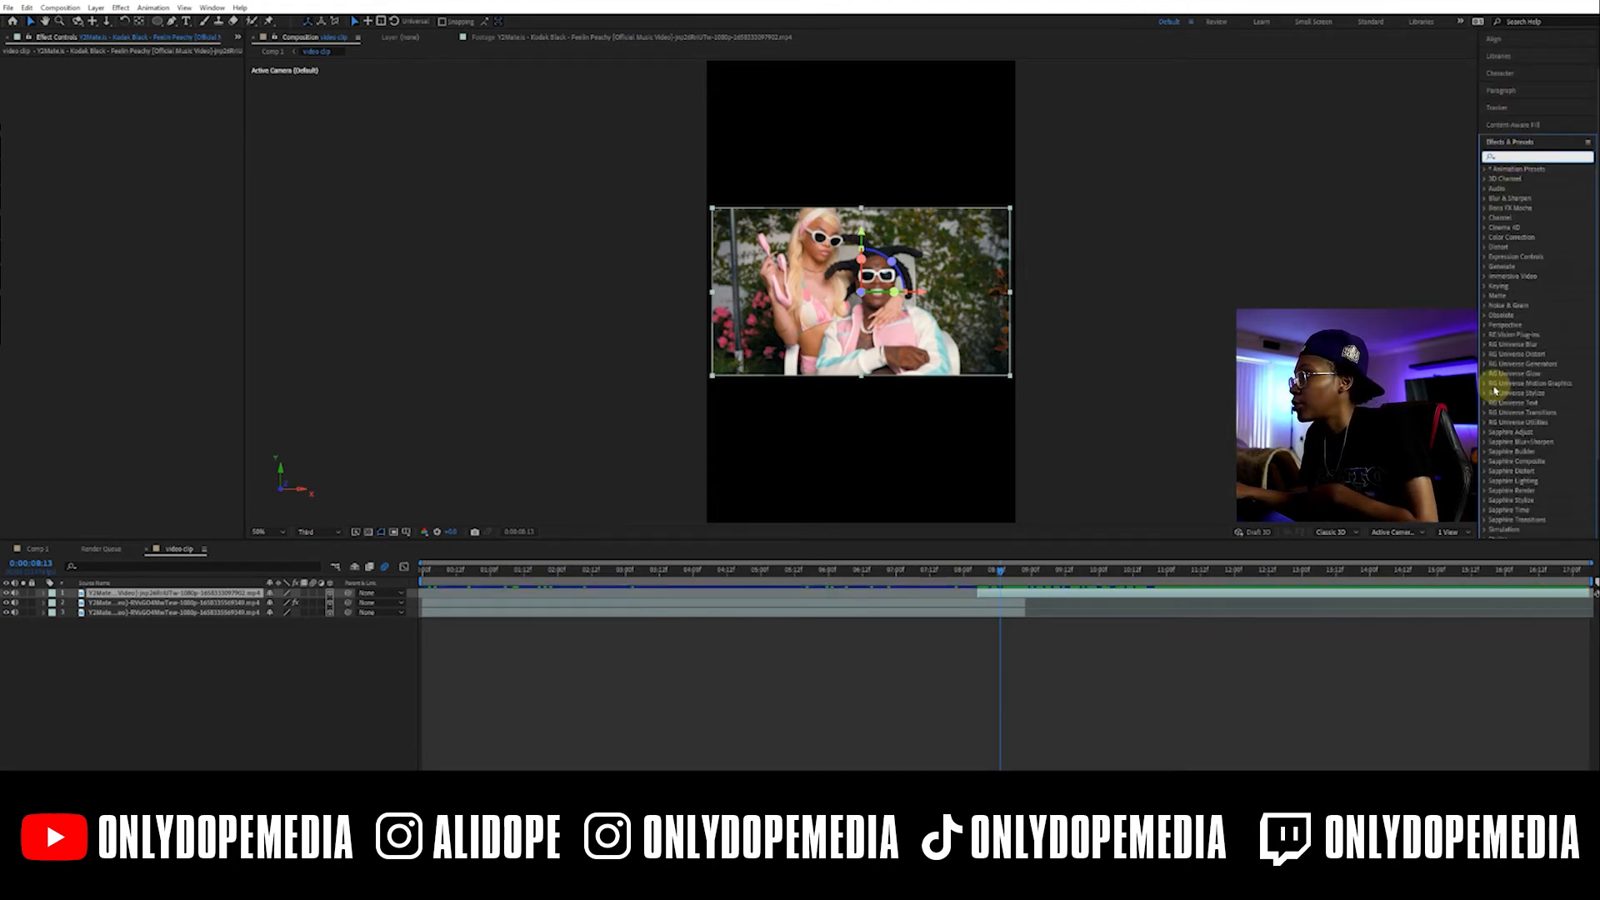
Browse the RG Universe Distort effects and apply uni.Prism Displacement to the second clip
scroll(1495, 390, down, 2)
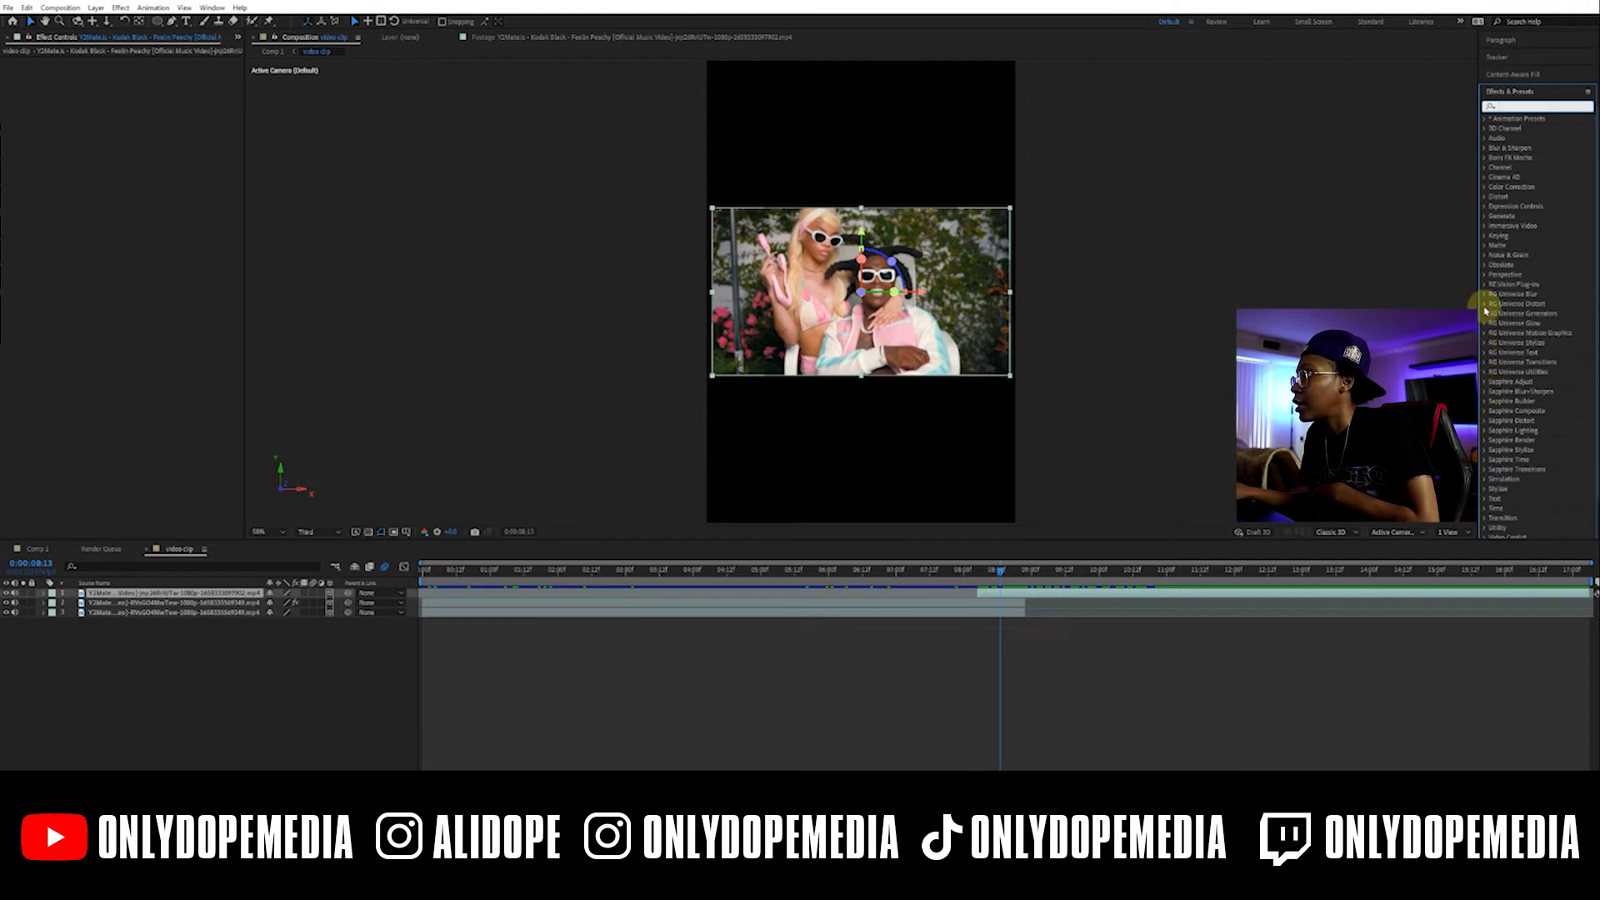
click(1485, 305)
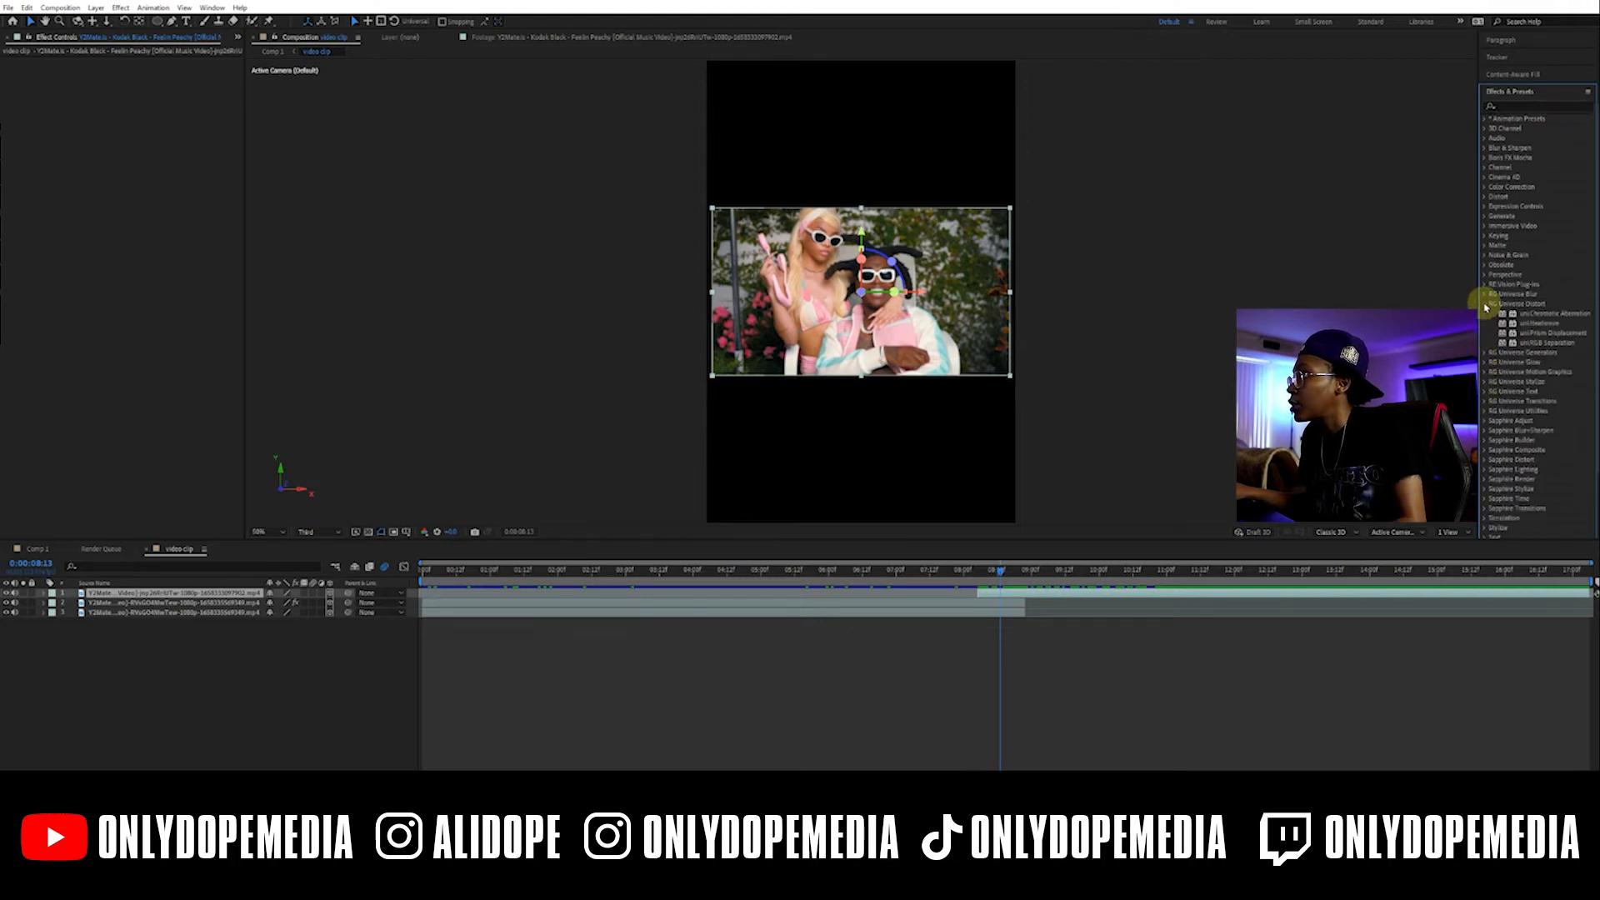
click(1486, 382)
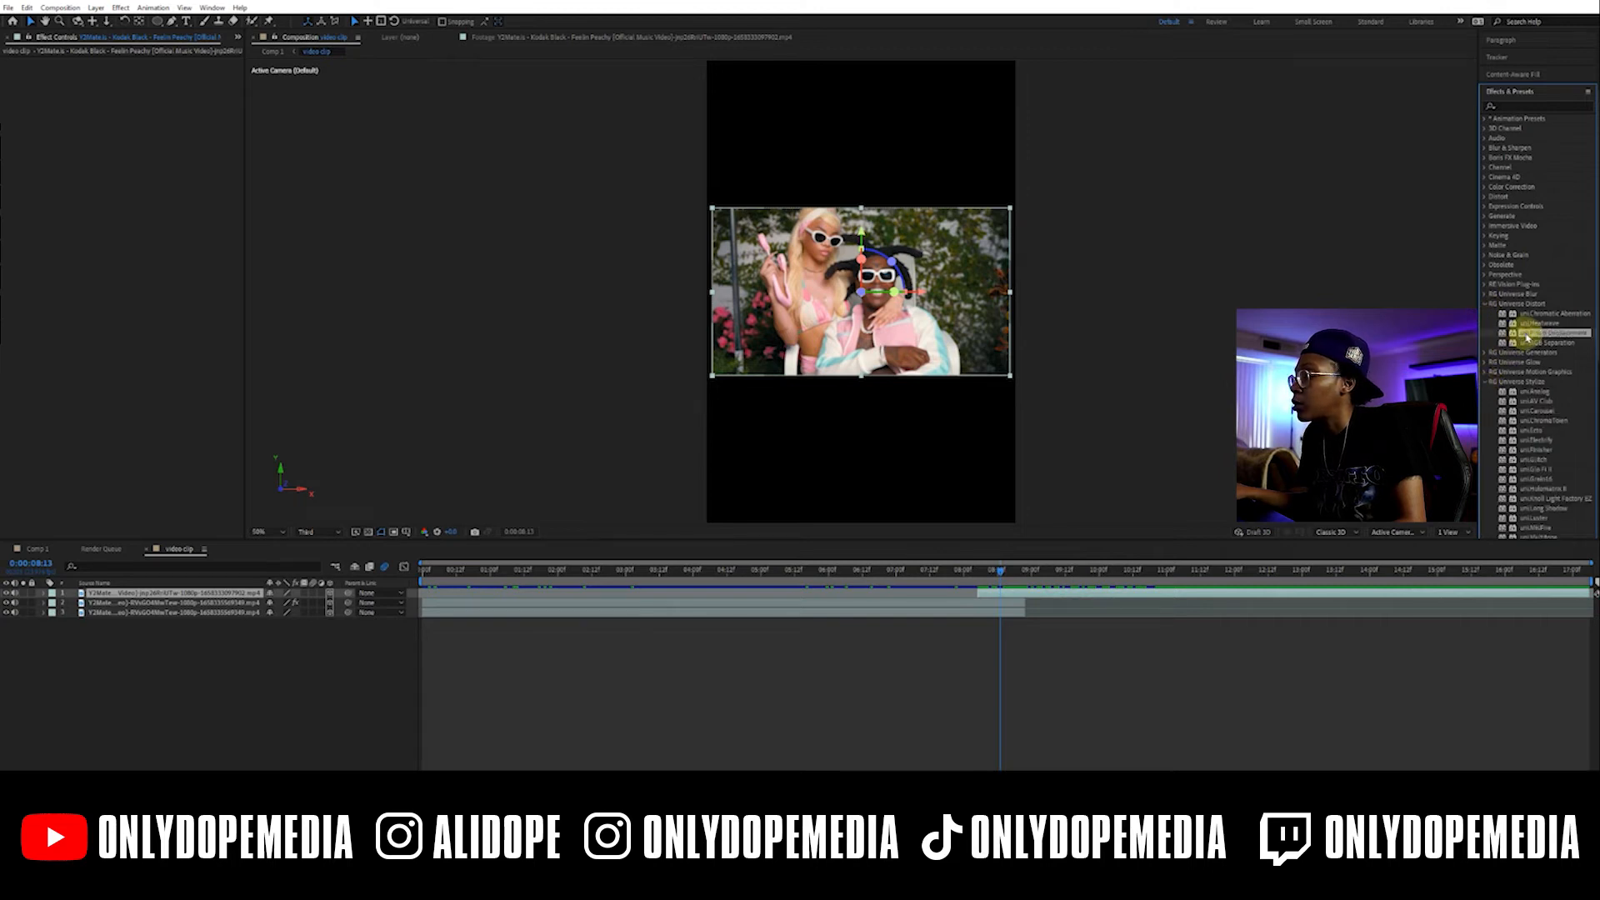
drag(1086, 501, 1127, 574)
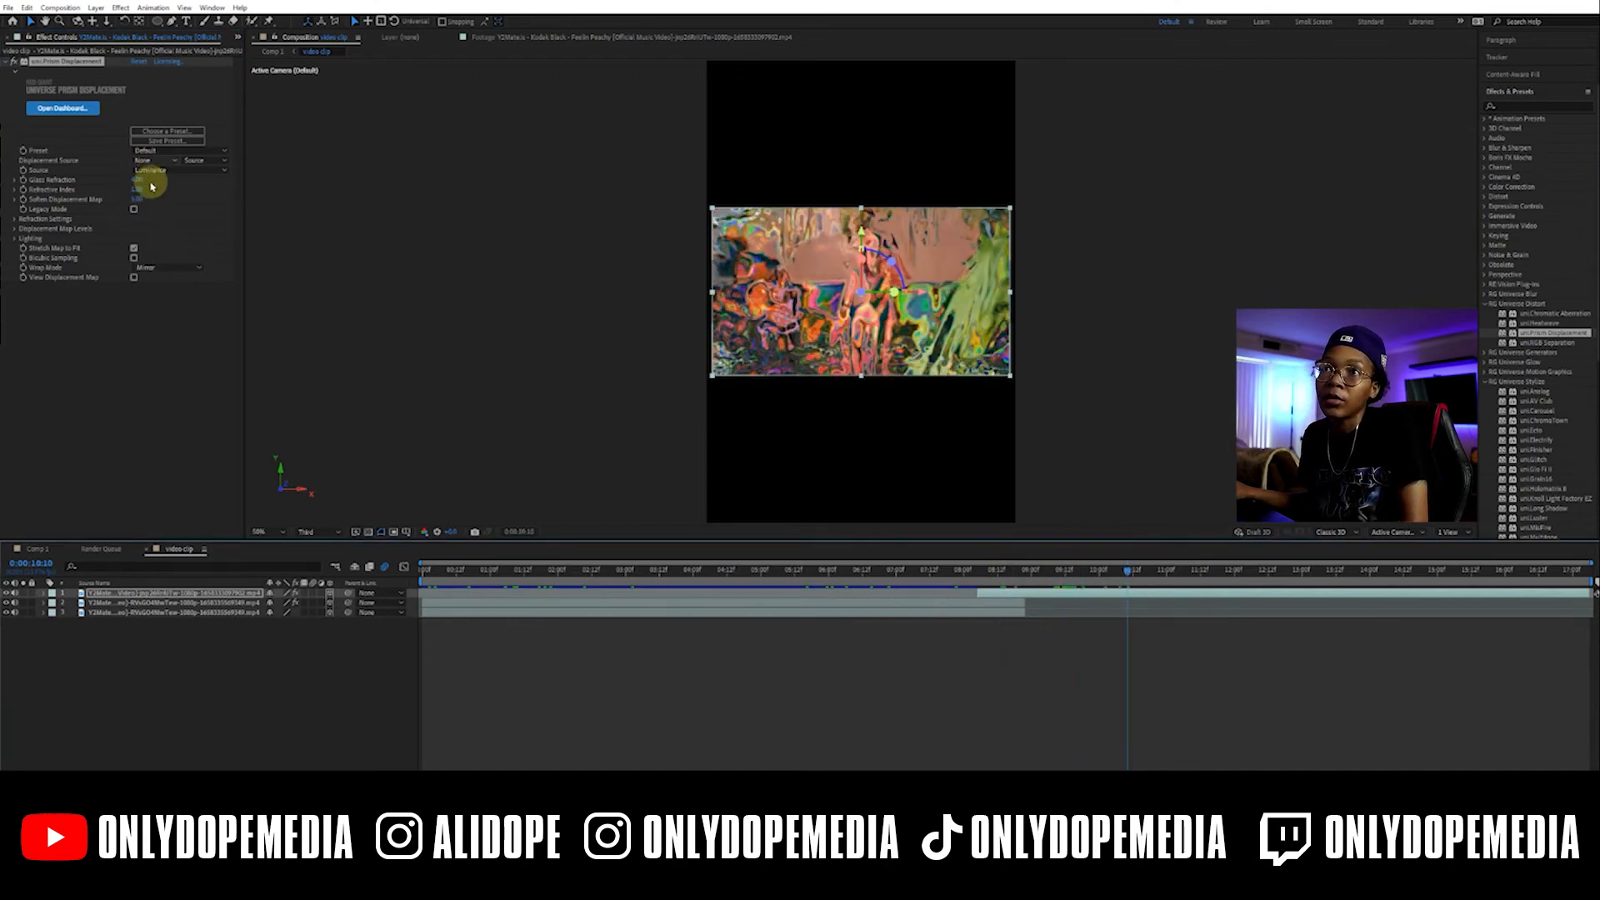
Lower the effect's Glass Refraction to 0.00 and start keyframing it at 0:00:09:21
mouse_move(140, 185)
mouse_down()
mouse_move(105, 185)
mouse_move(136, 178)
mouse_move(120, 184)
mouse_up()
drag(1065, 579, 1090, 557)
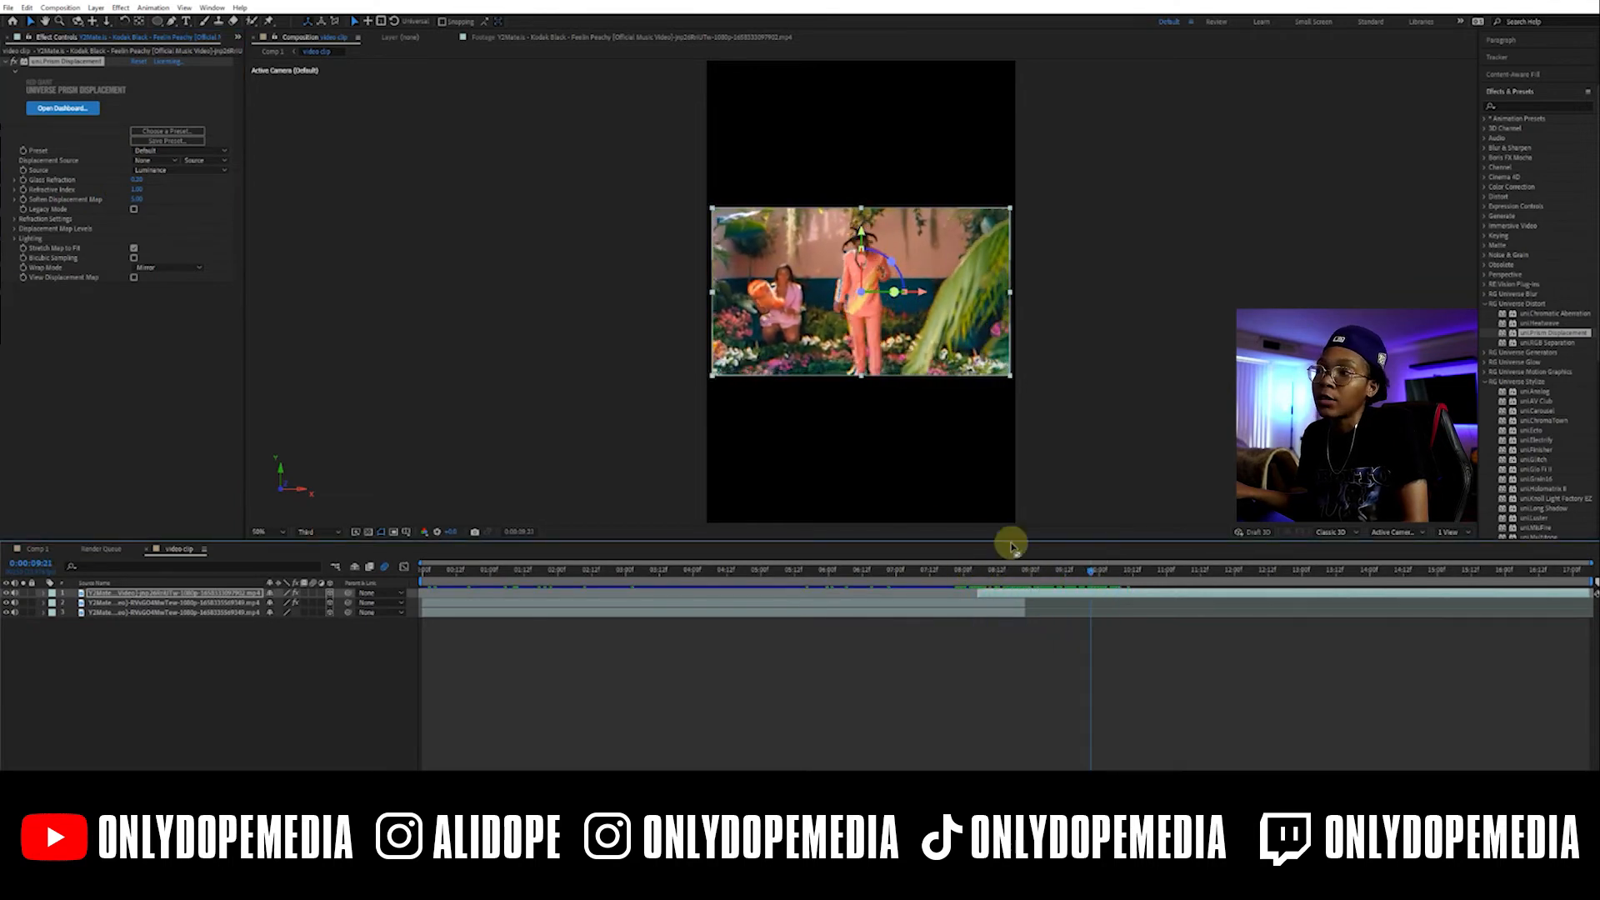
click(23, 180)
Keyframe a higher Glass Refraction about a second further on and a negative value at 0:00:11:18
drag(1110, 572, 1161, 572)
drag(139, 180, 146, 179)
click(1219, 569)
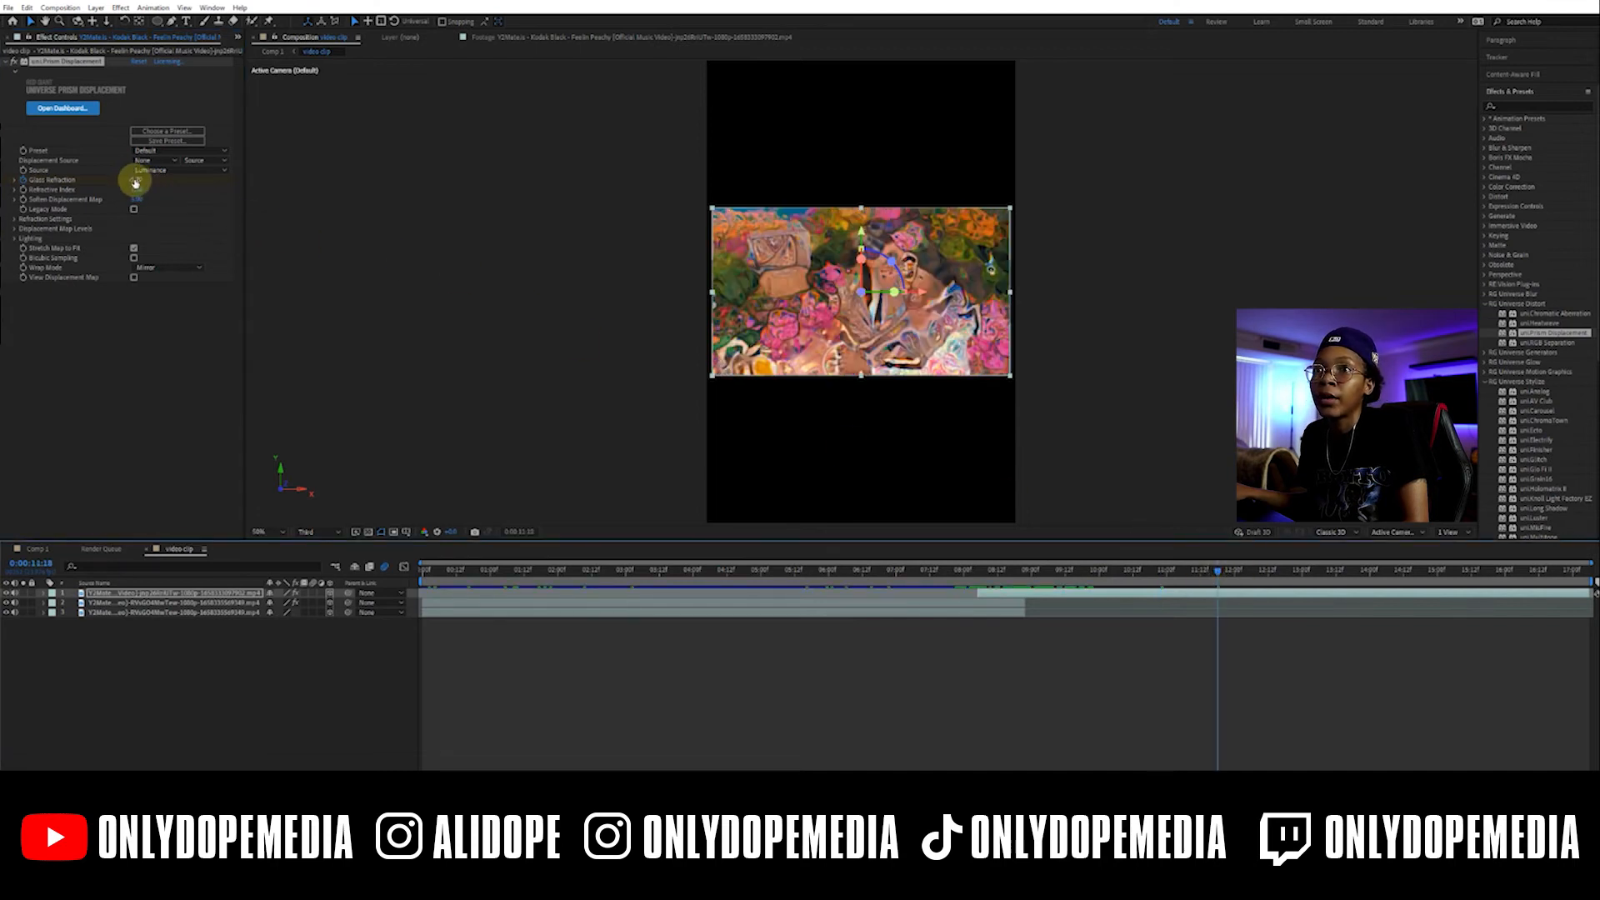
drag(133, 180, 38, 183)
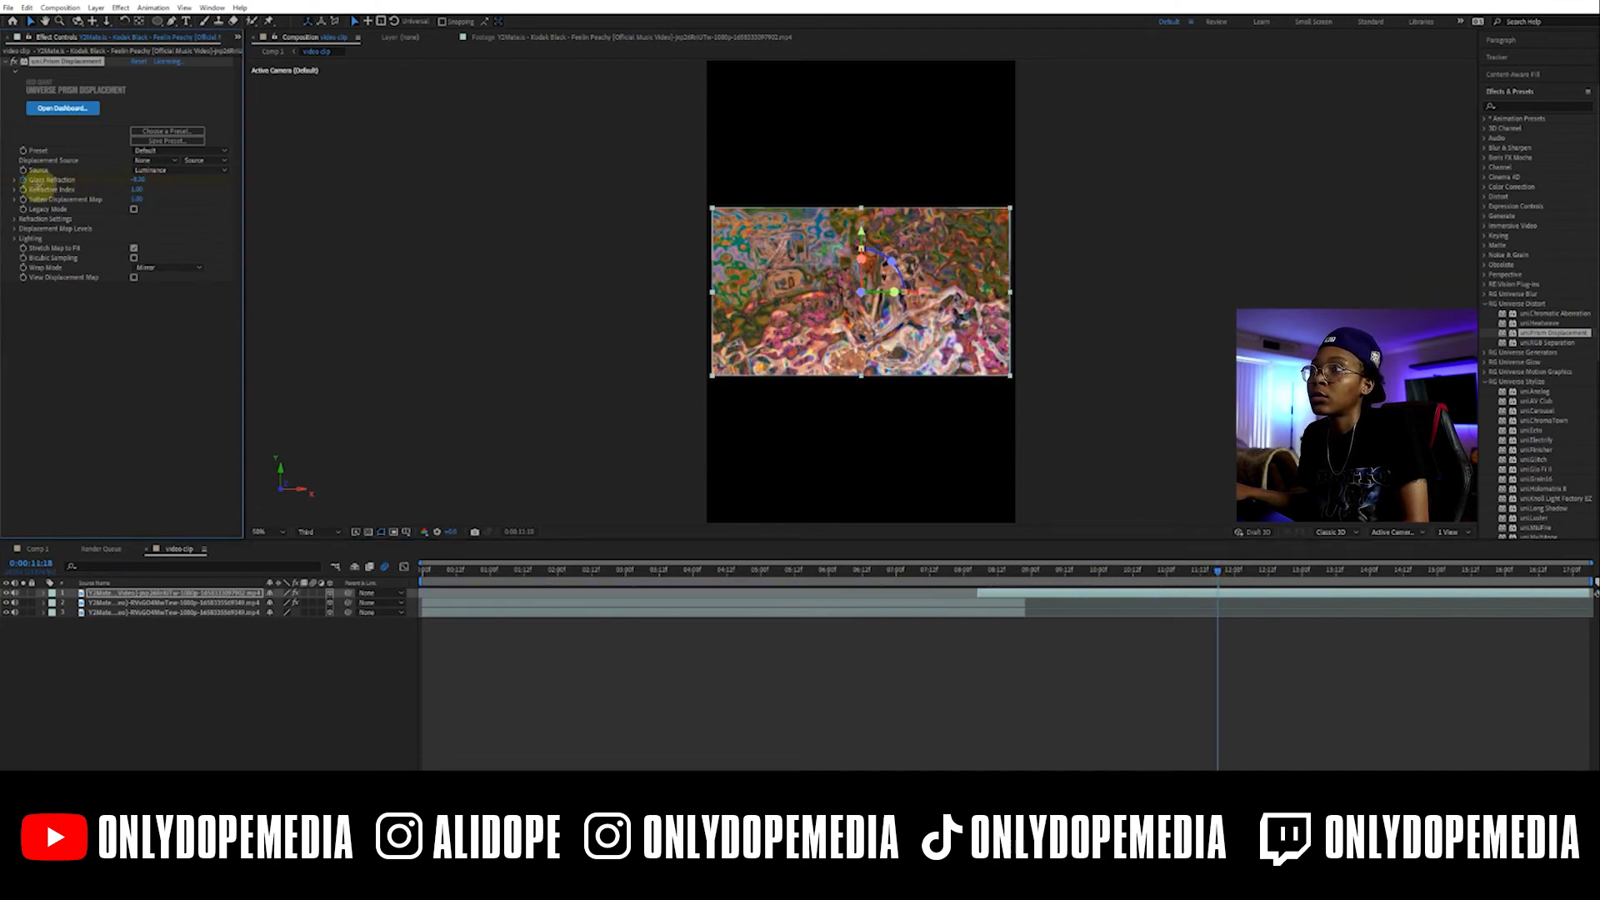
Keyframe Glass Refraction back to 0.00 at 0:00:12:12 and raise it again at 0:00:13:09
click(1267, 572)
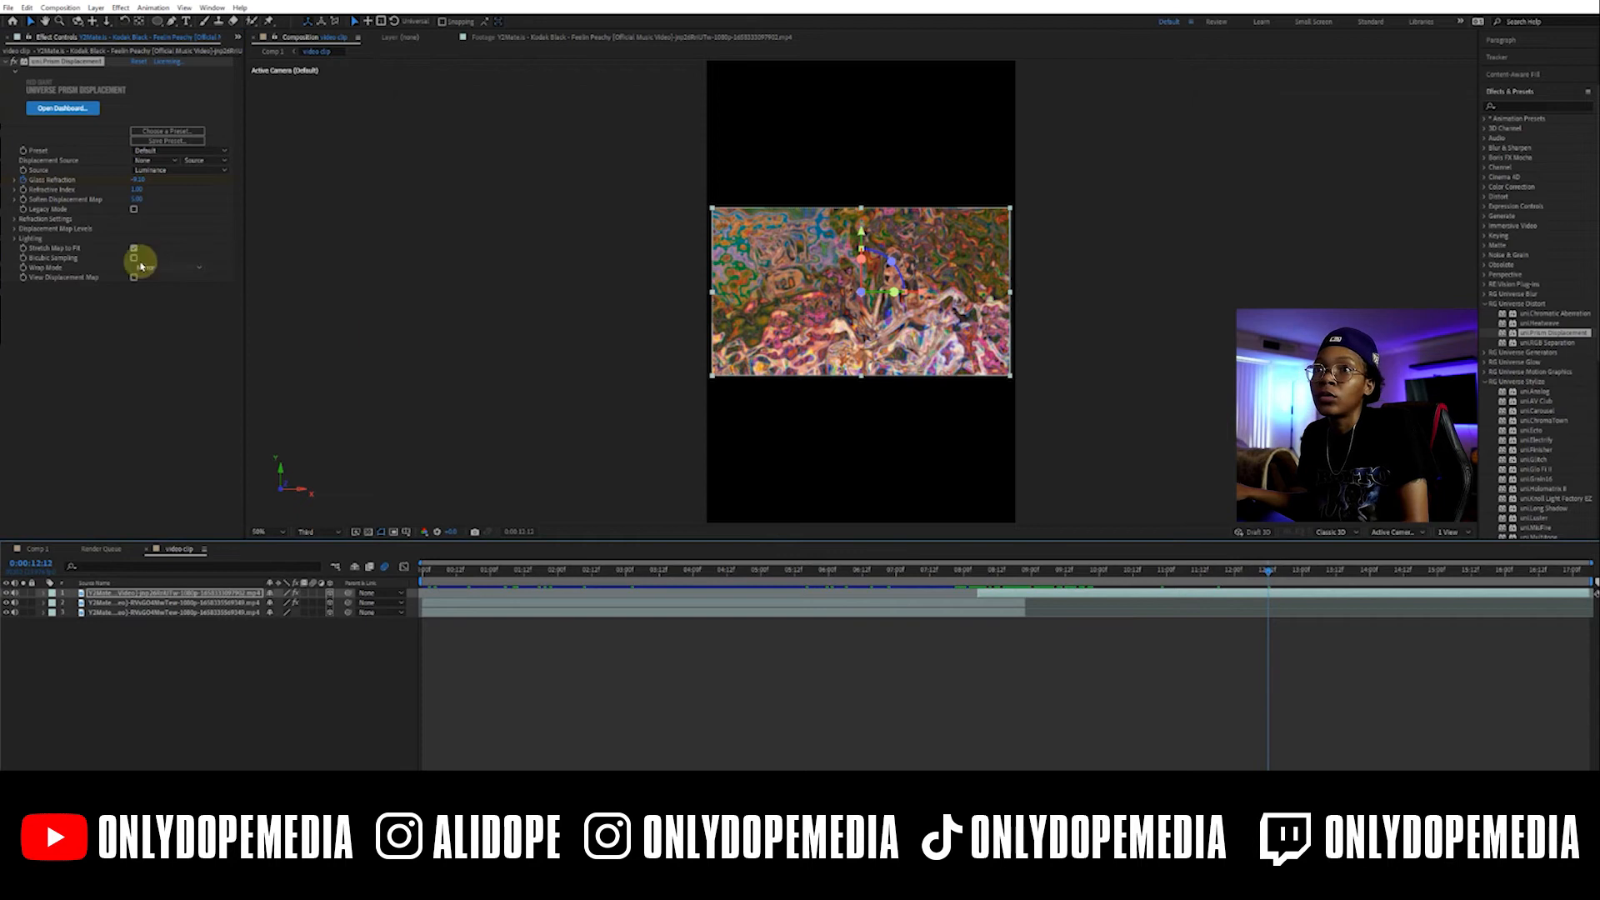
click(138, 181)
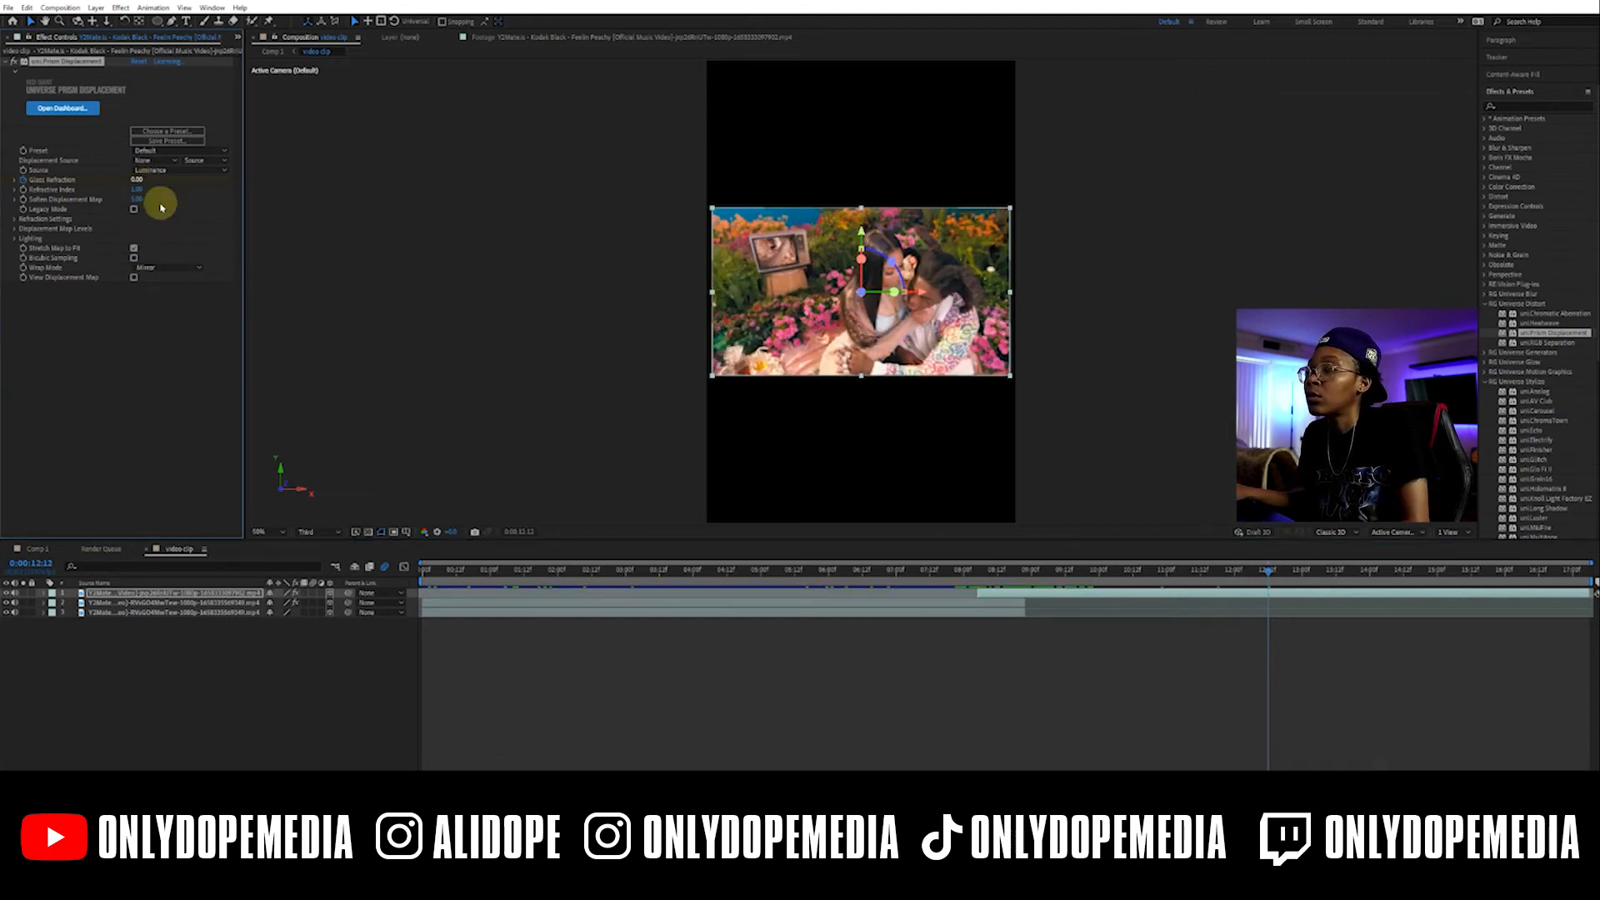
click(1328, 573)
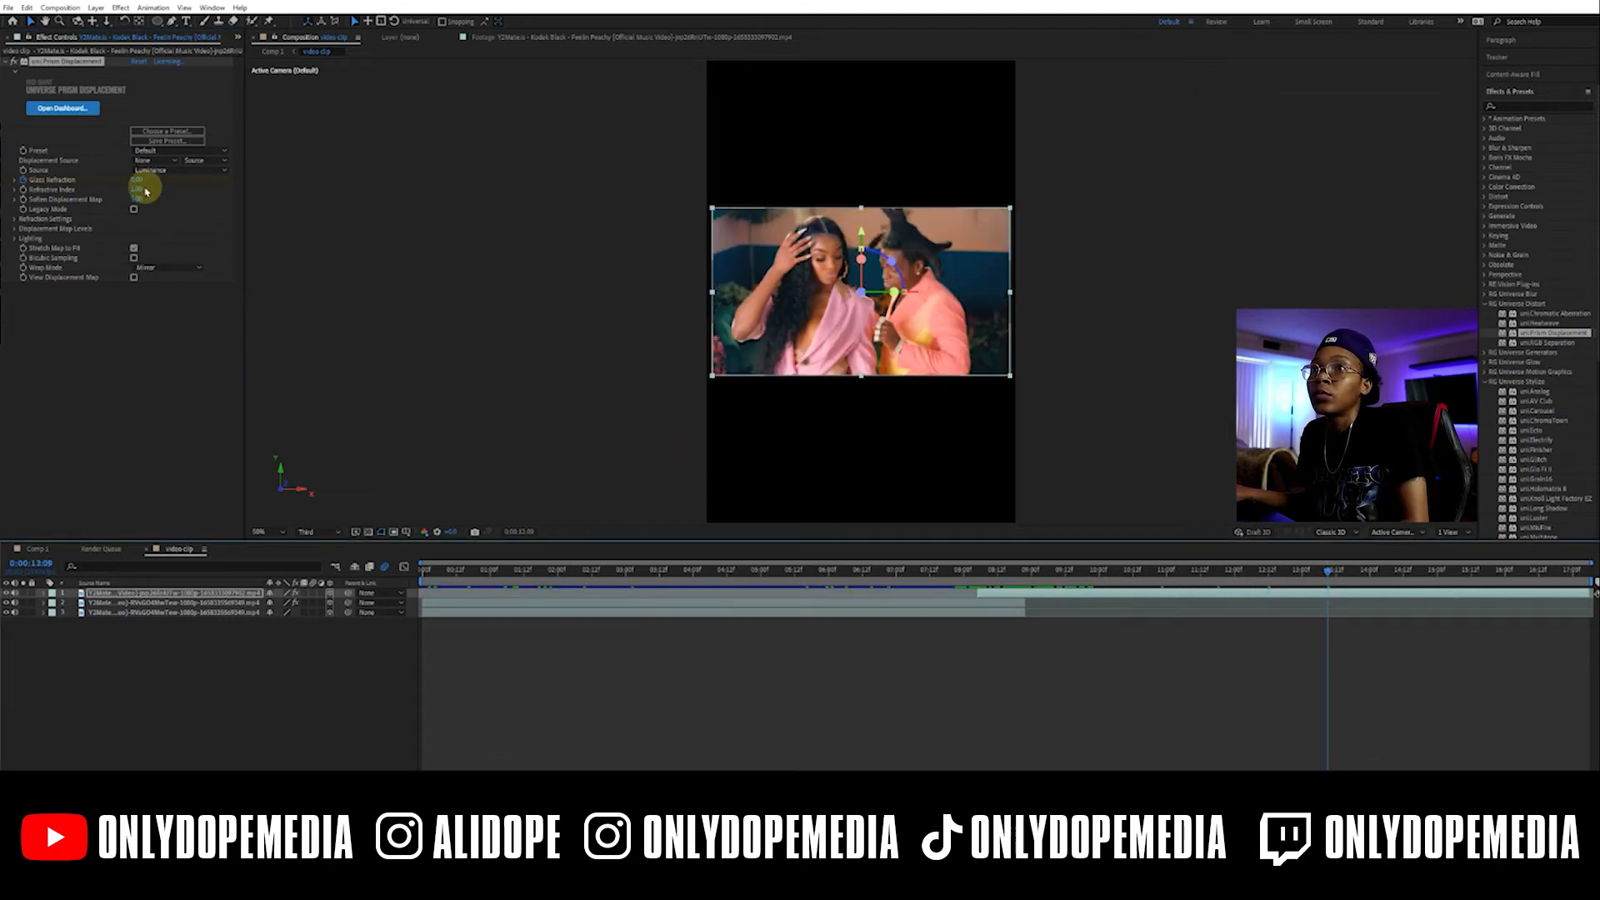
drag(138, 180, 142, 177)
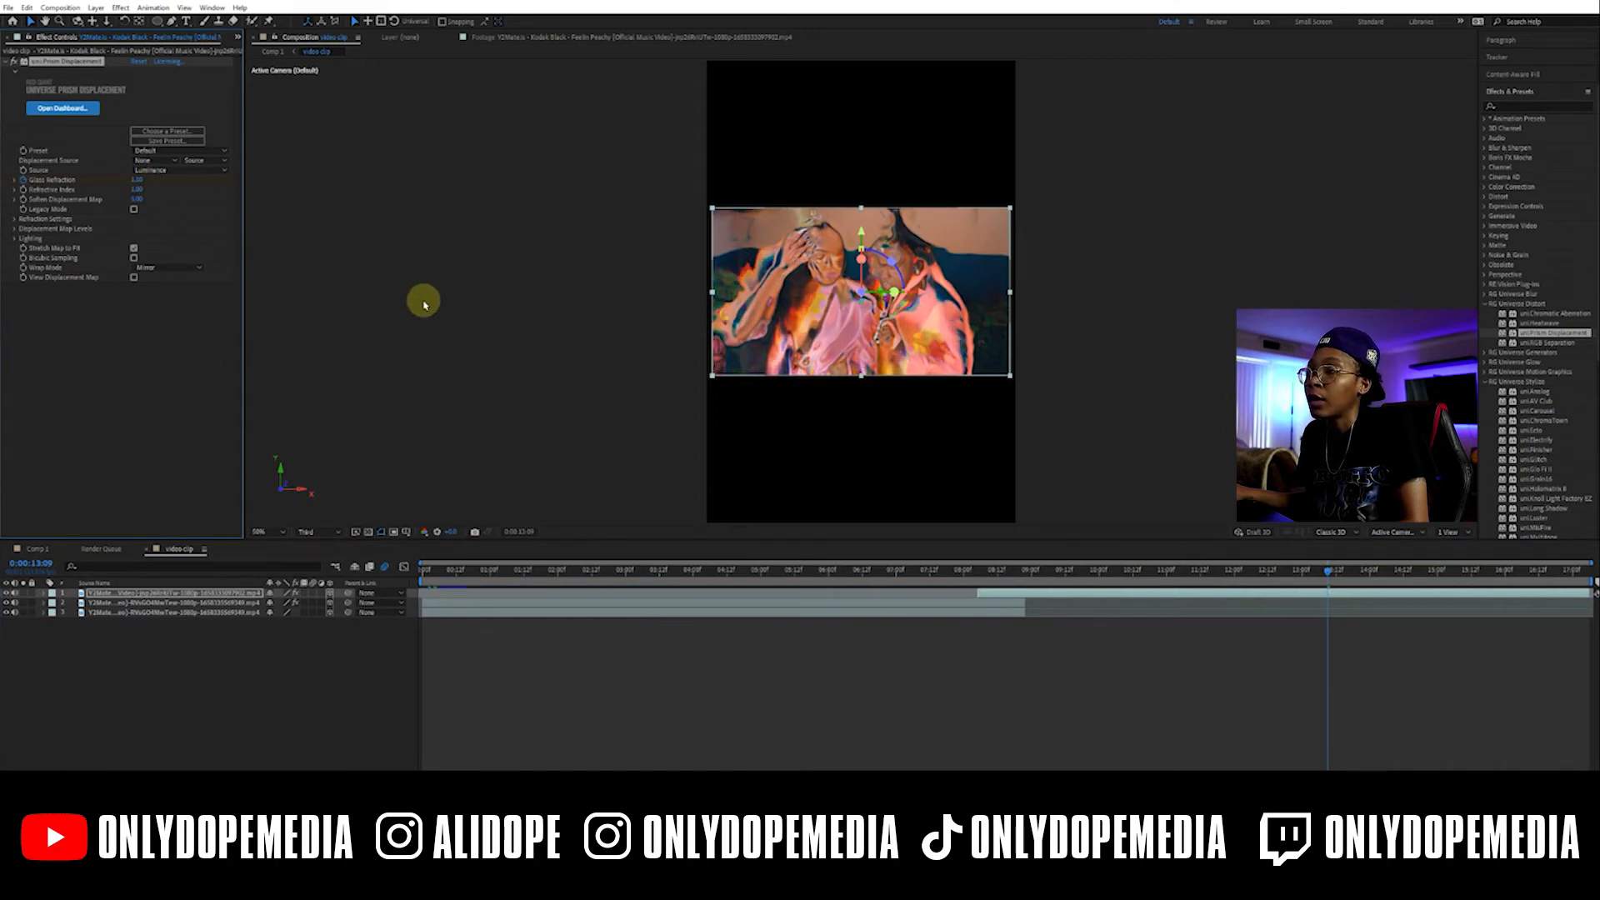
Duplicate the Glass Refraction keyframes so the copies start at 0:00:14:22, and collapse the clip's properties
key(u)
drag(1077, 602, 1336, 616)
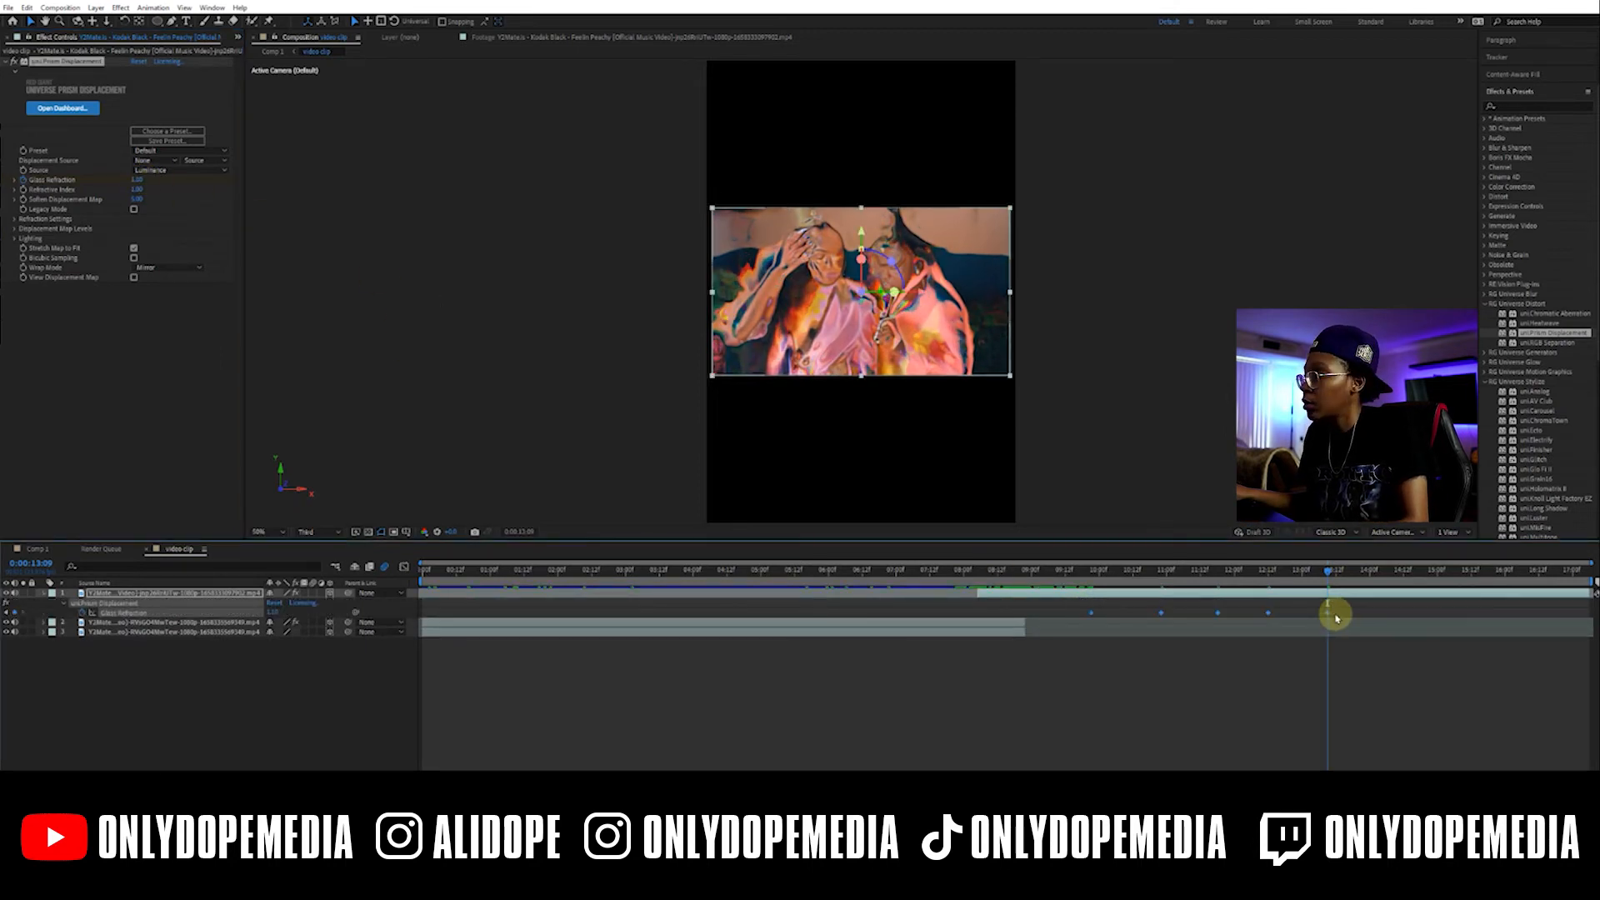
click(1430, 570)
key(ctrl+v)
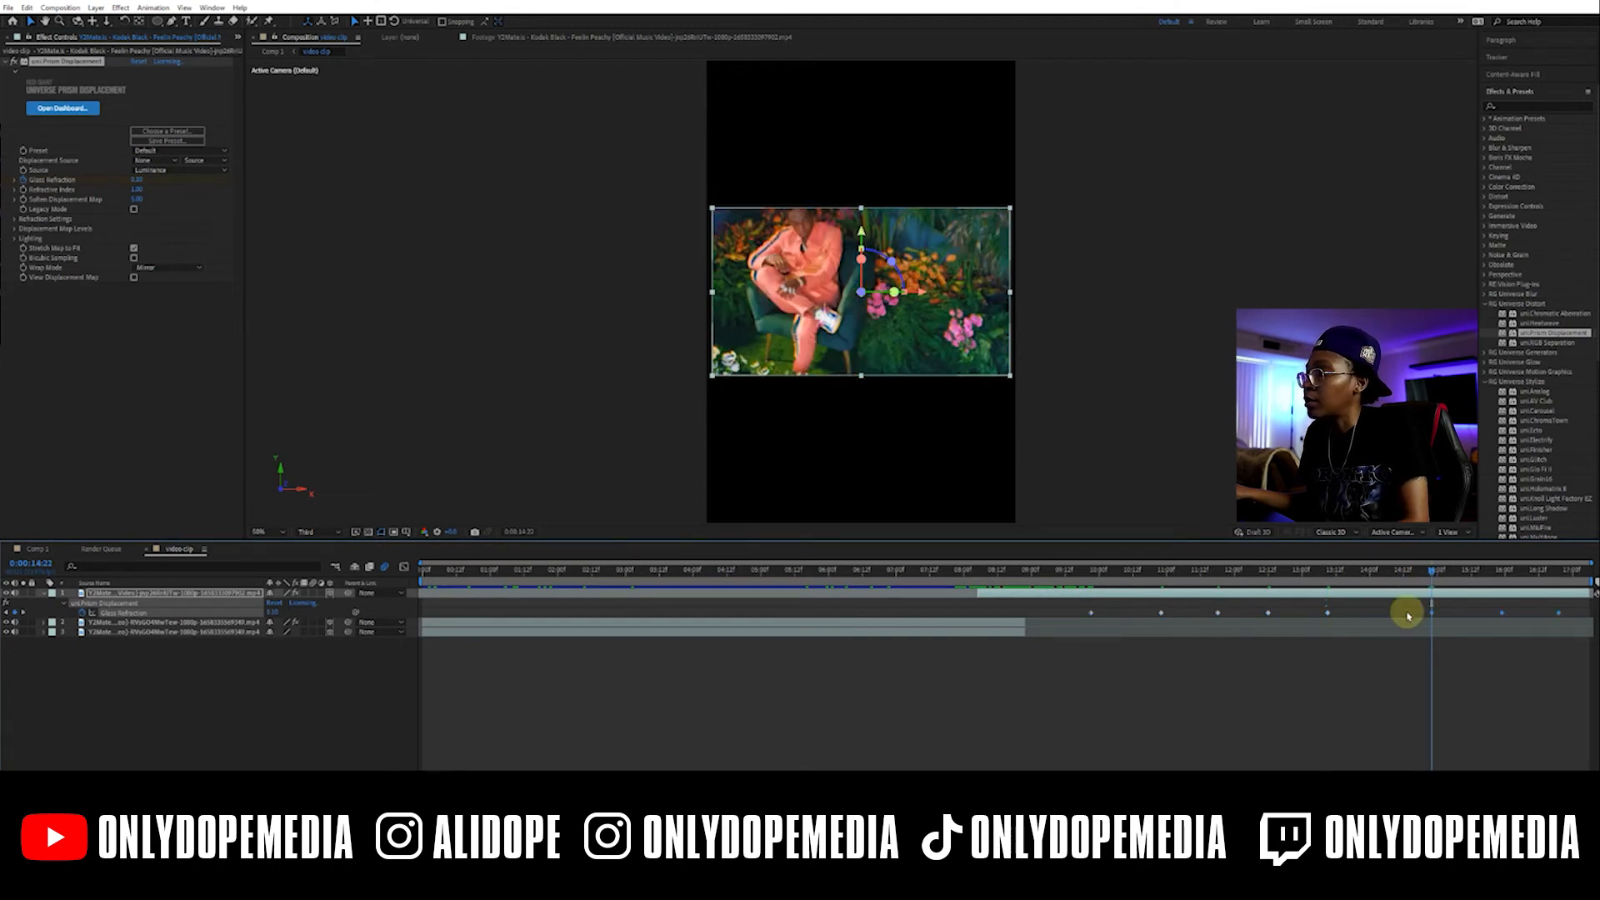
click(1356, 678)
click(176, 595)
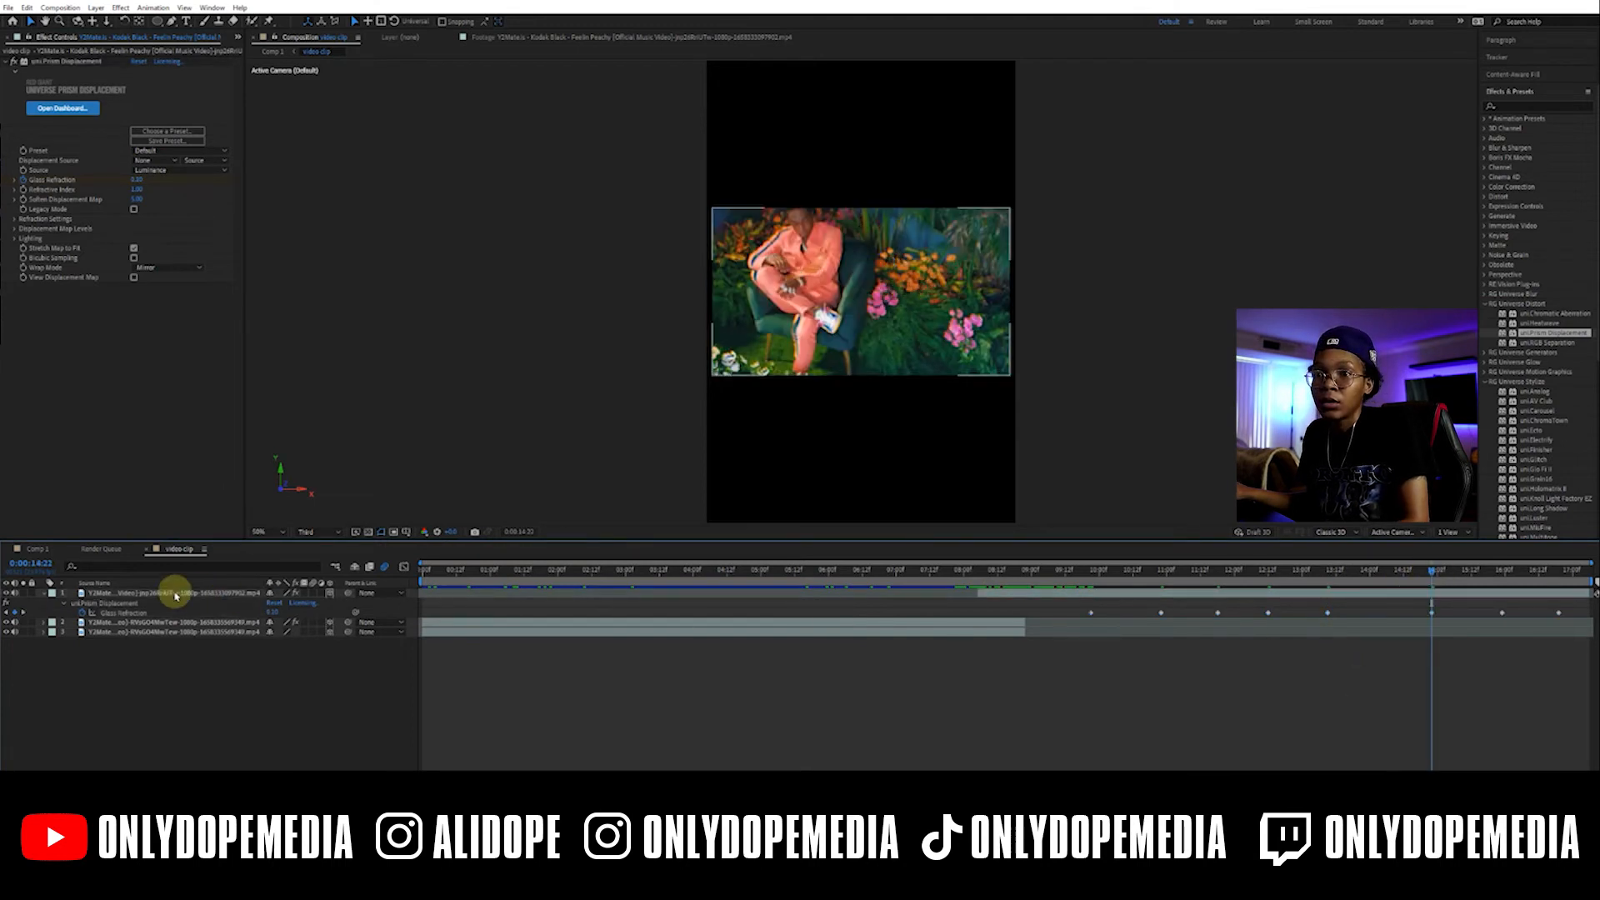
click(45, 594)
click(1085, 698)
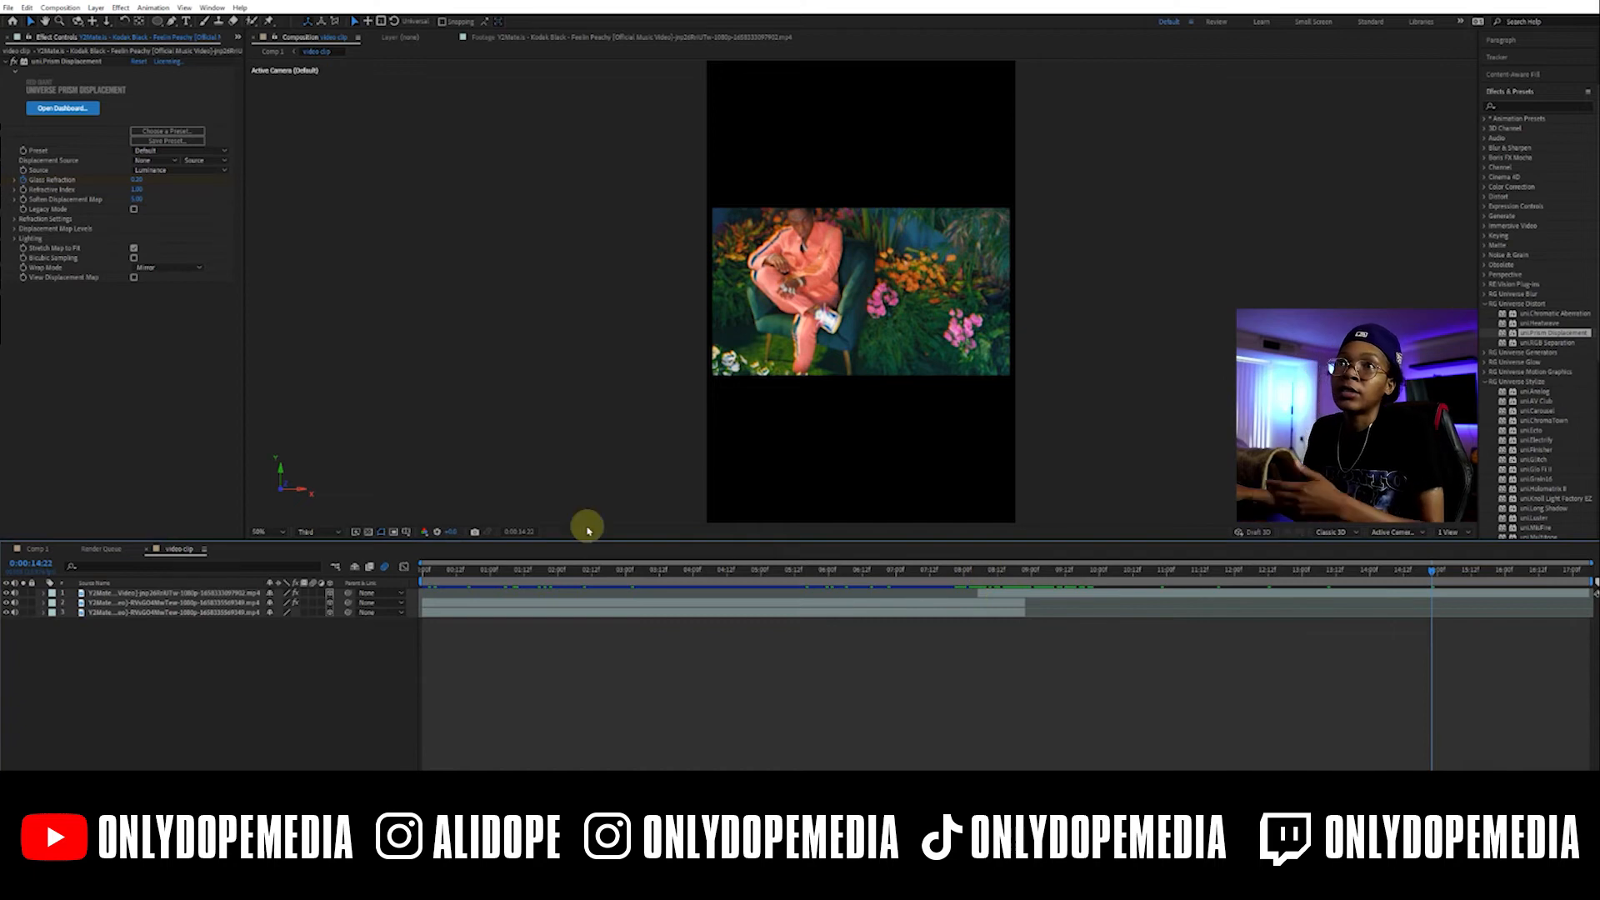
Add the falling money transition clip from the project as the uppermost layer, place it over the cut between the clips and preview it
click(238, 37)
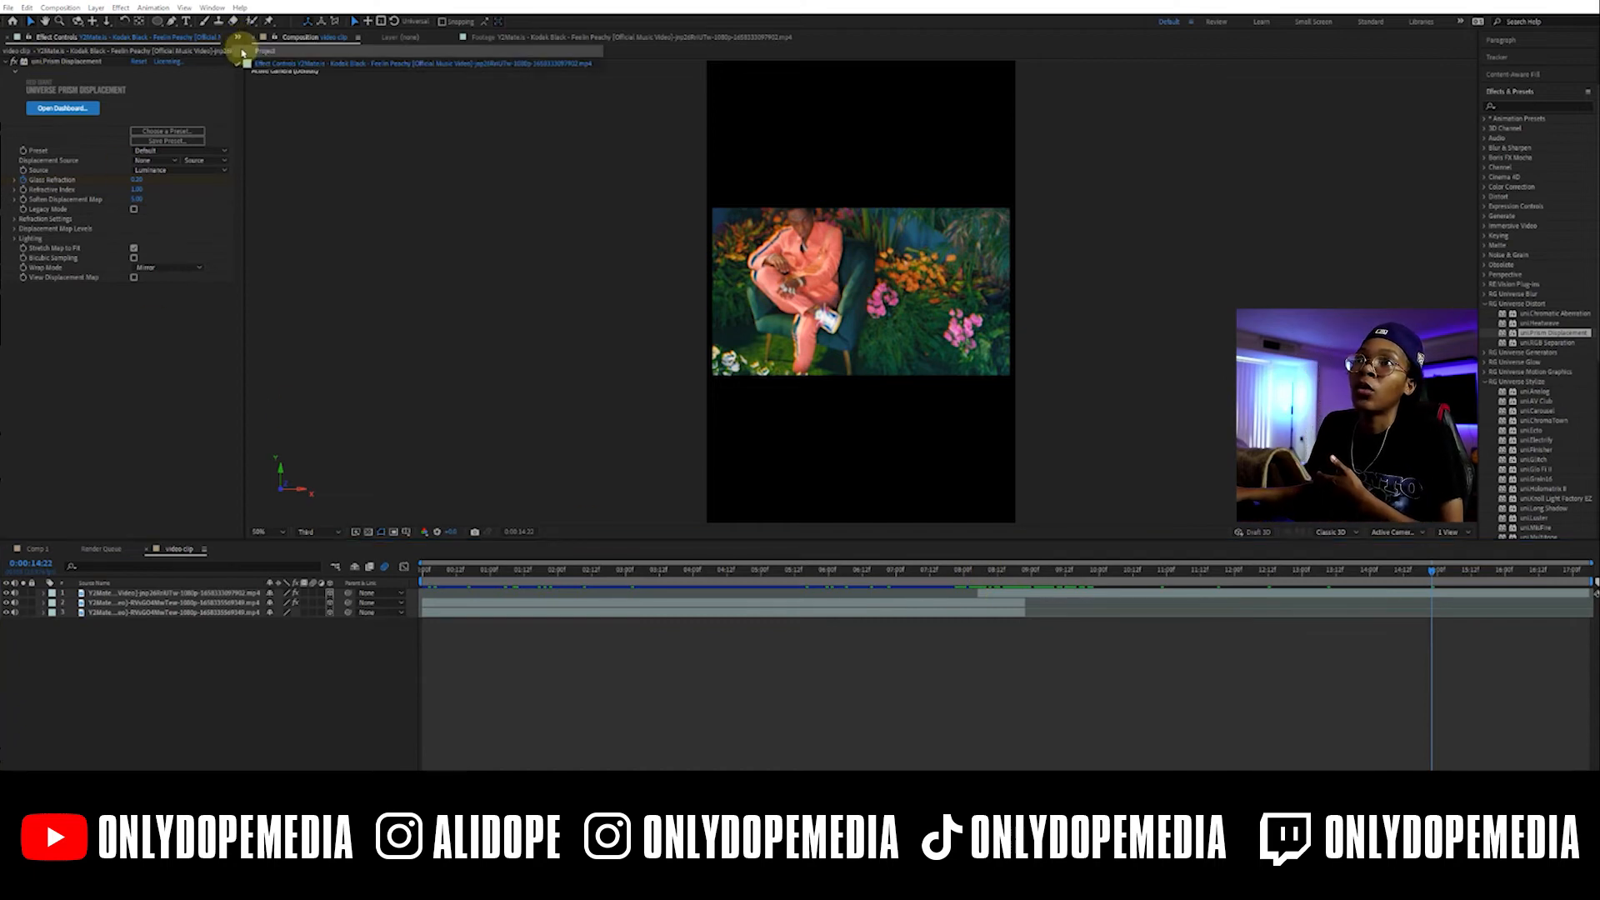
click(242, 50)
click(37, 206)
click(42, 185)
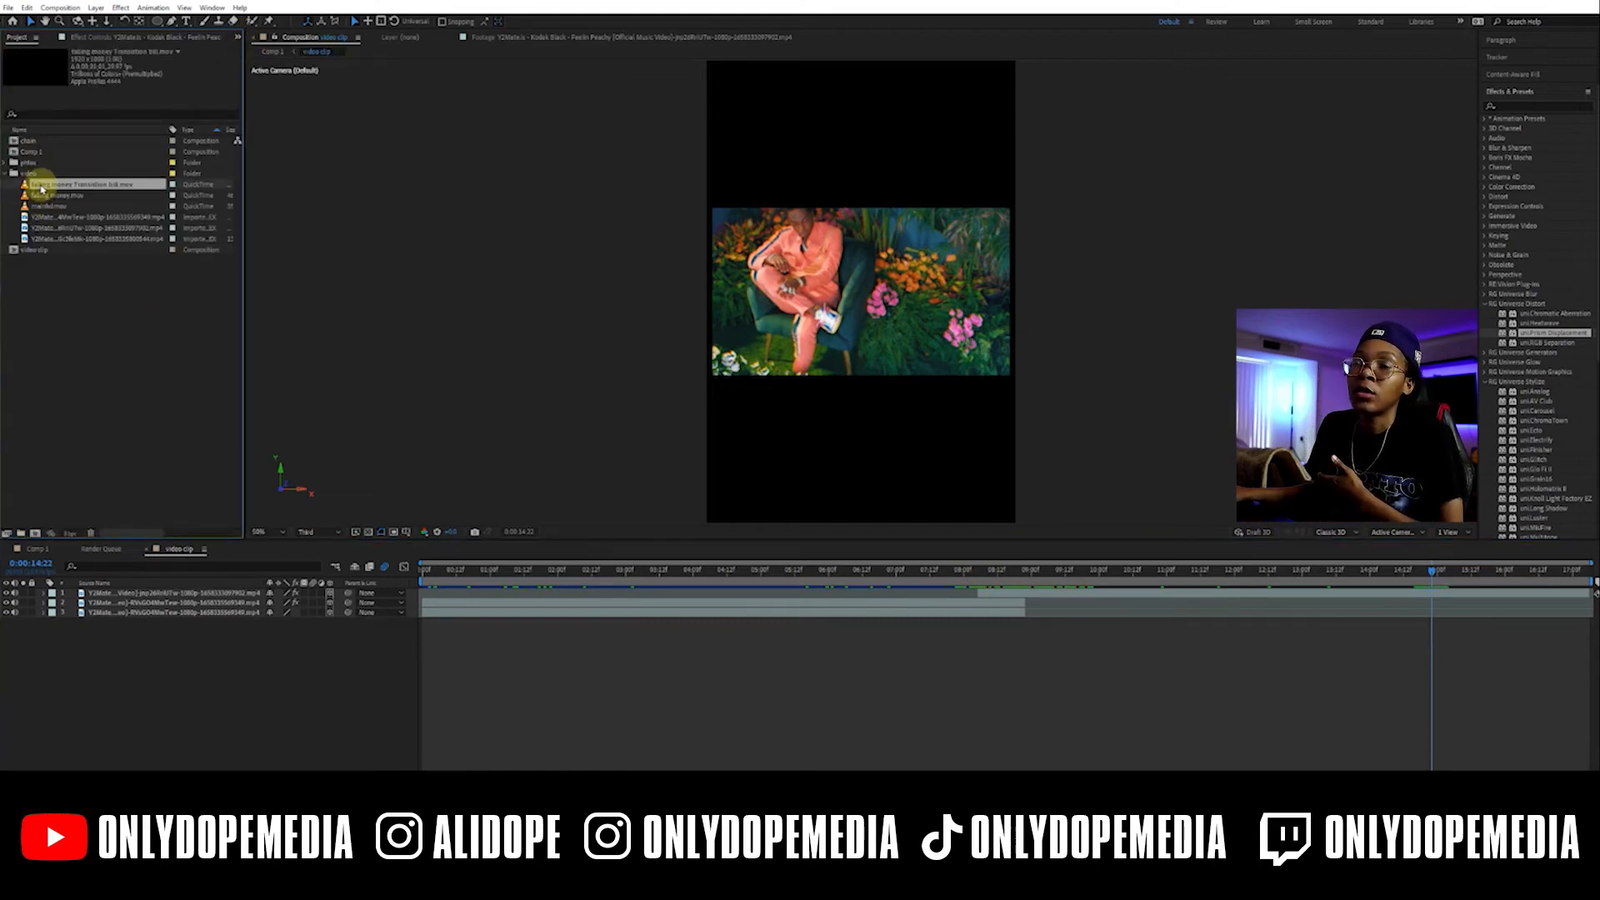
drag(172, 300, 180, 596)
drag(476, 599, 1110, 526)
click(1045, 643)
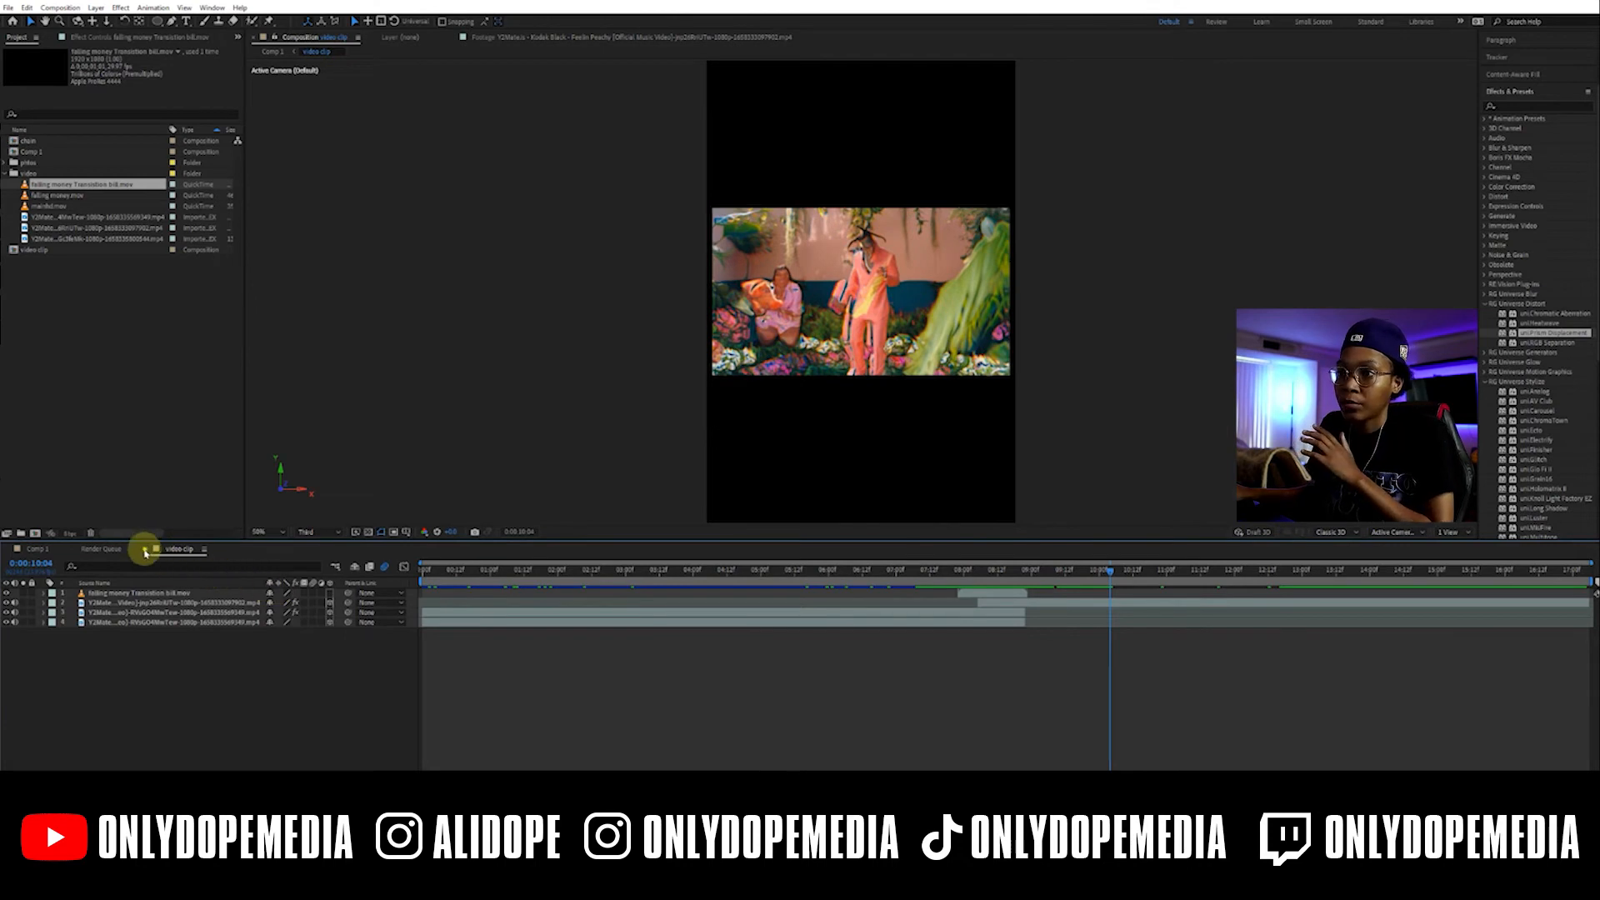
Return to Comp 1, scrub to 0:00:11:19 and tilt the video clip layer in 3D
click(145, 550)
click(46, 550)
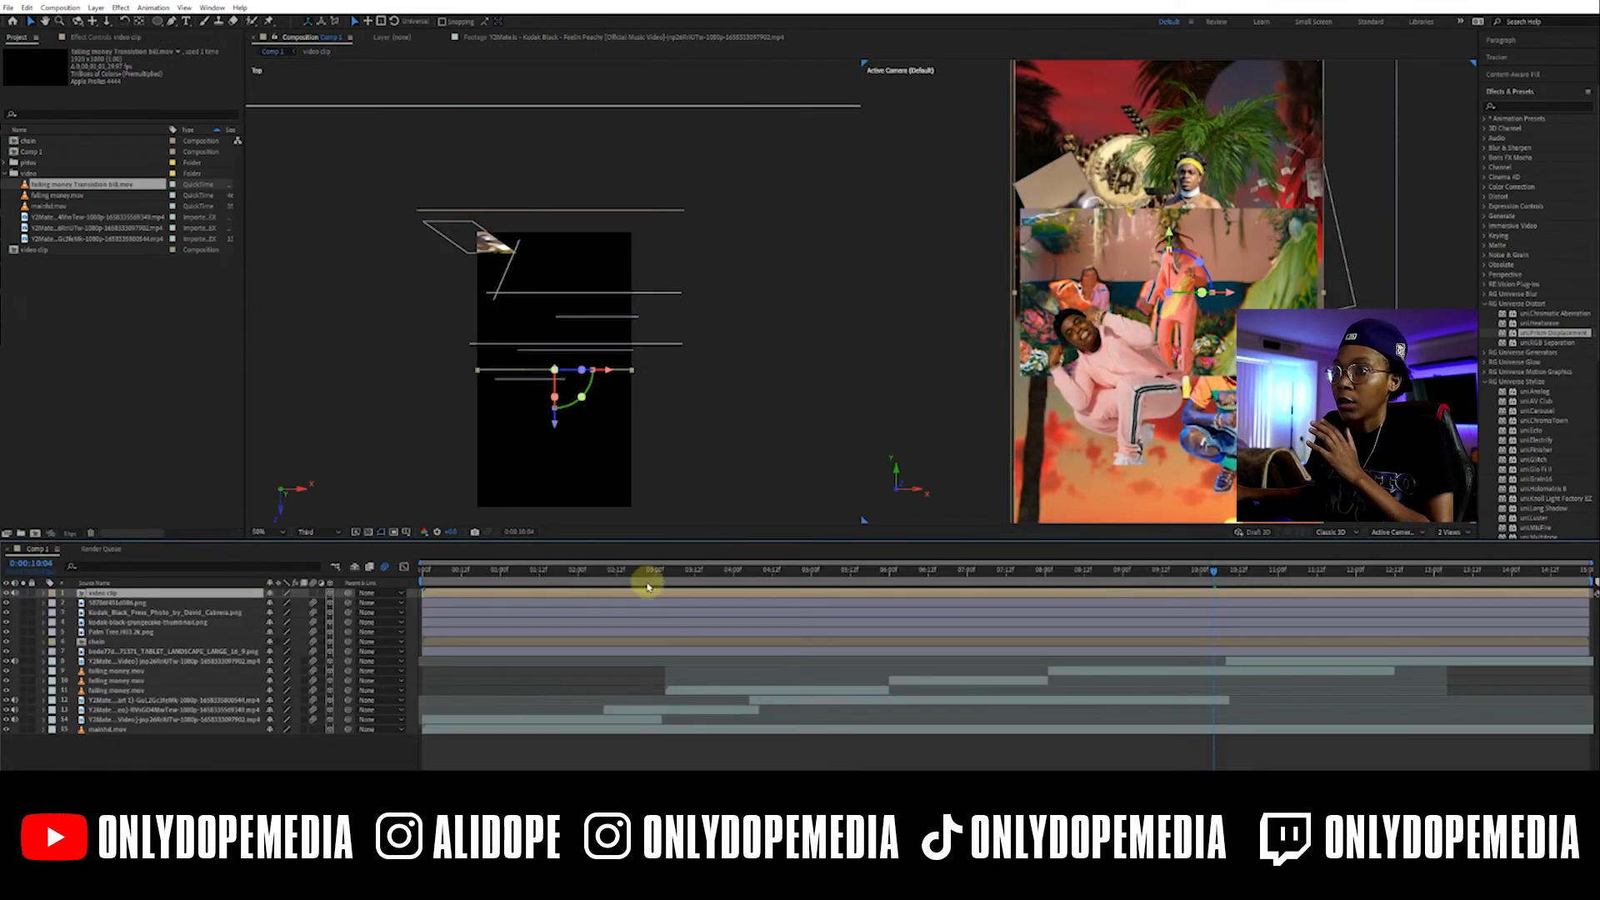
drag(430, 575, 1340, 579)
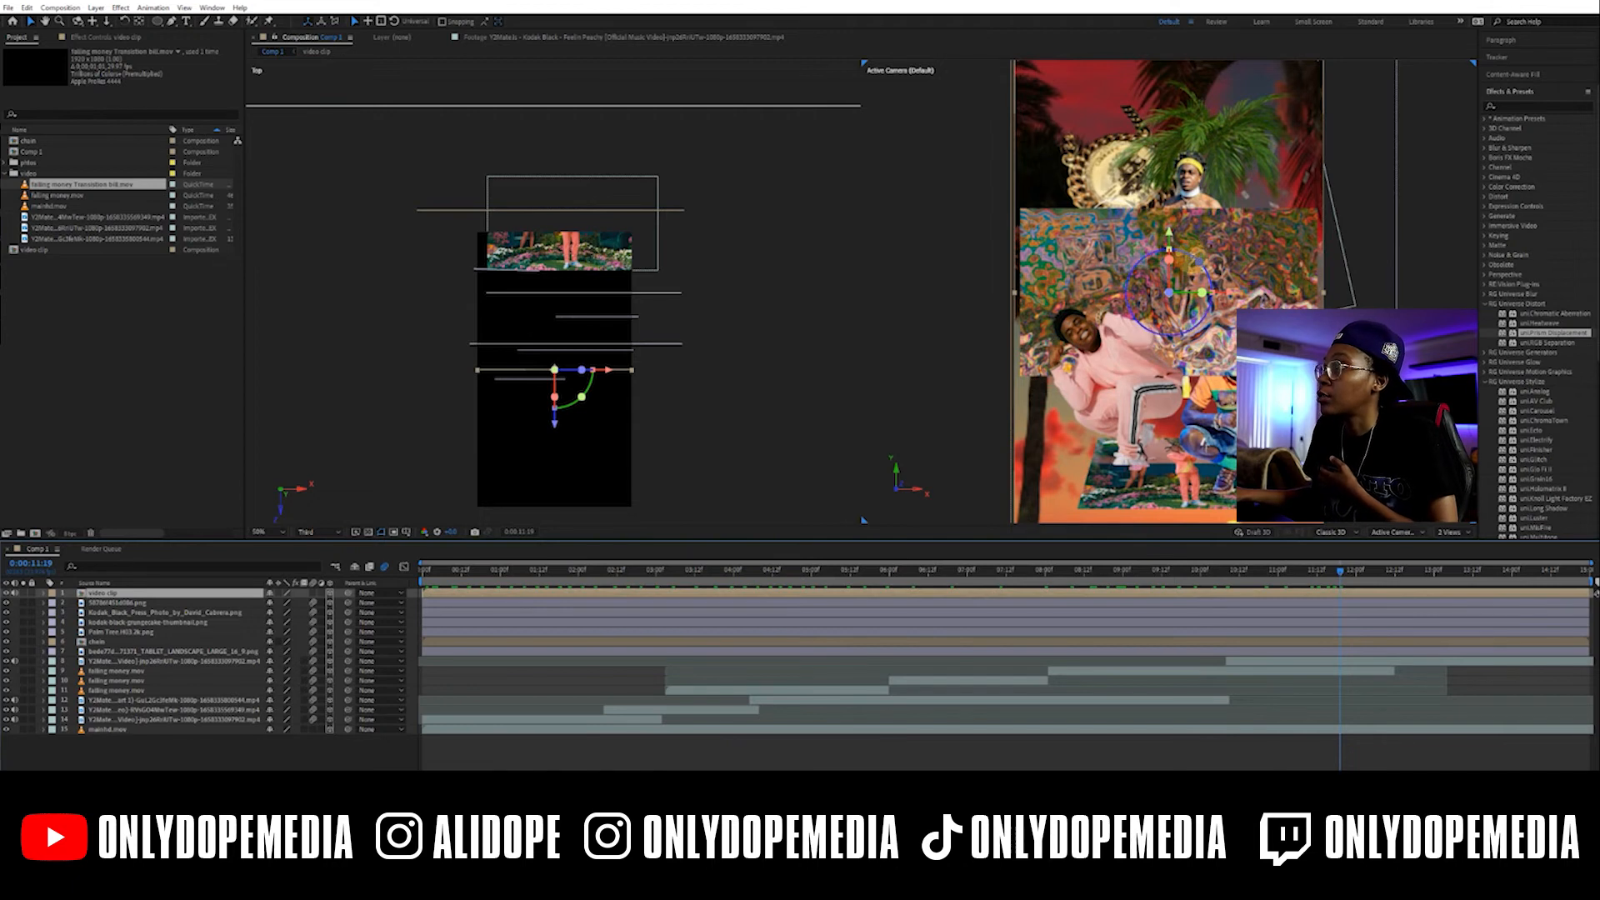
mouse_move(1172, 262)
mouse_down()
mouse_move(1174, 248)
mouse_move(1192, 266)
mouse_up()
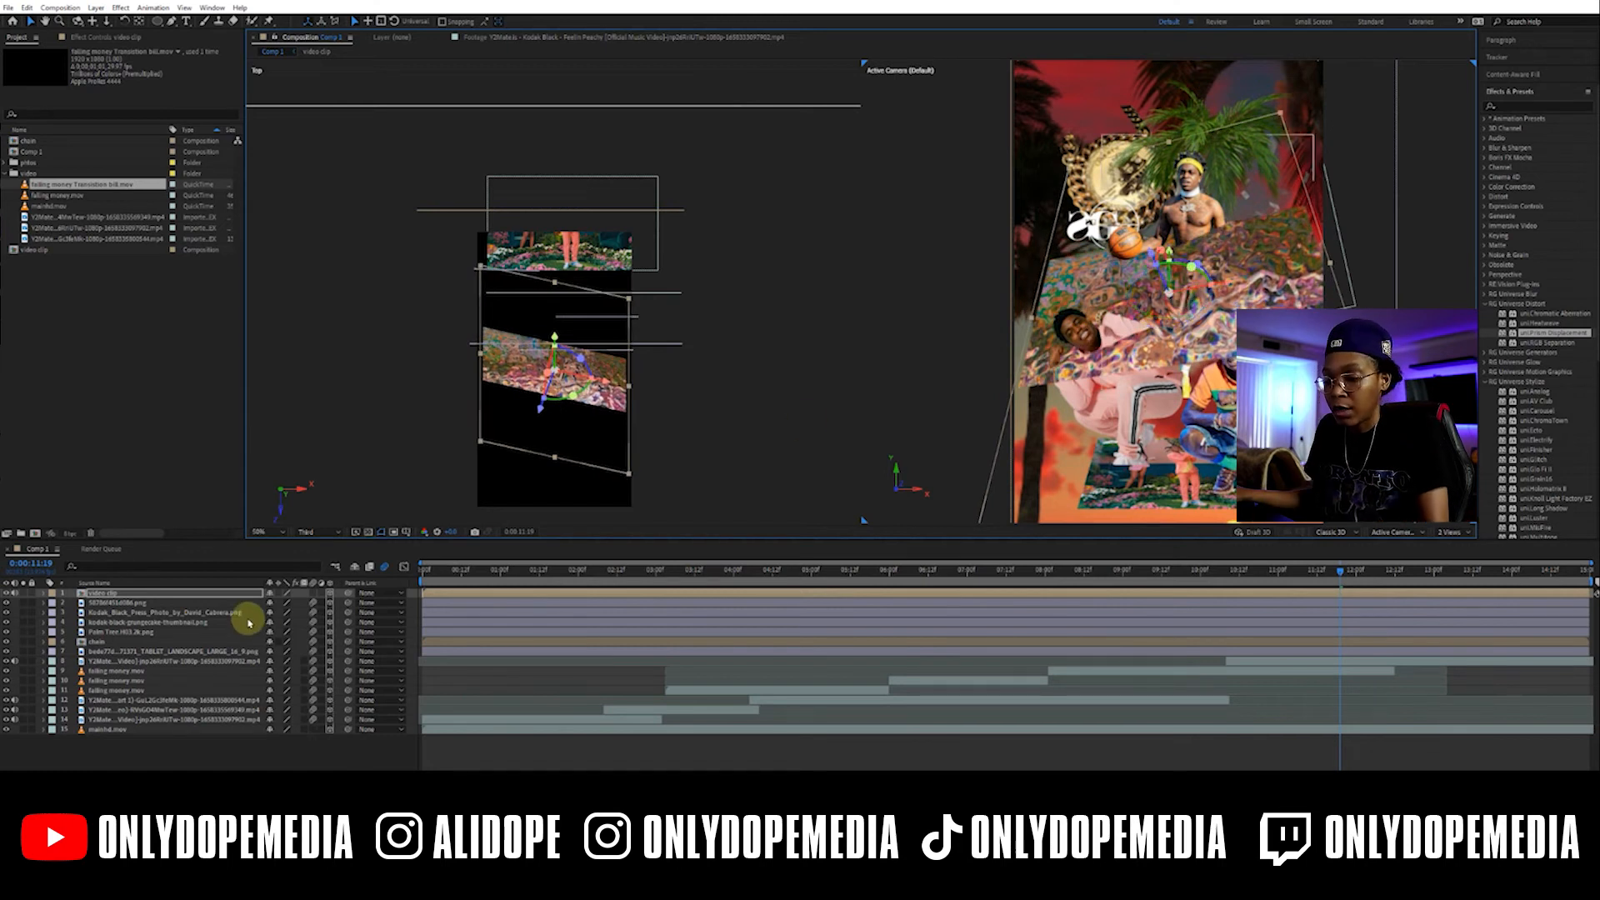
Scale the video clip layer down and push it back in depth behind the cutouts
key(s)
drag(313, 606, 273, 609)
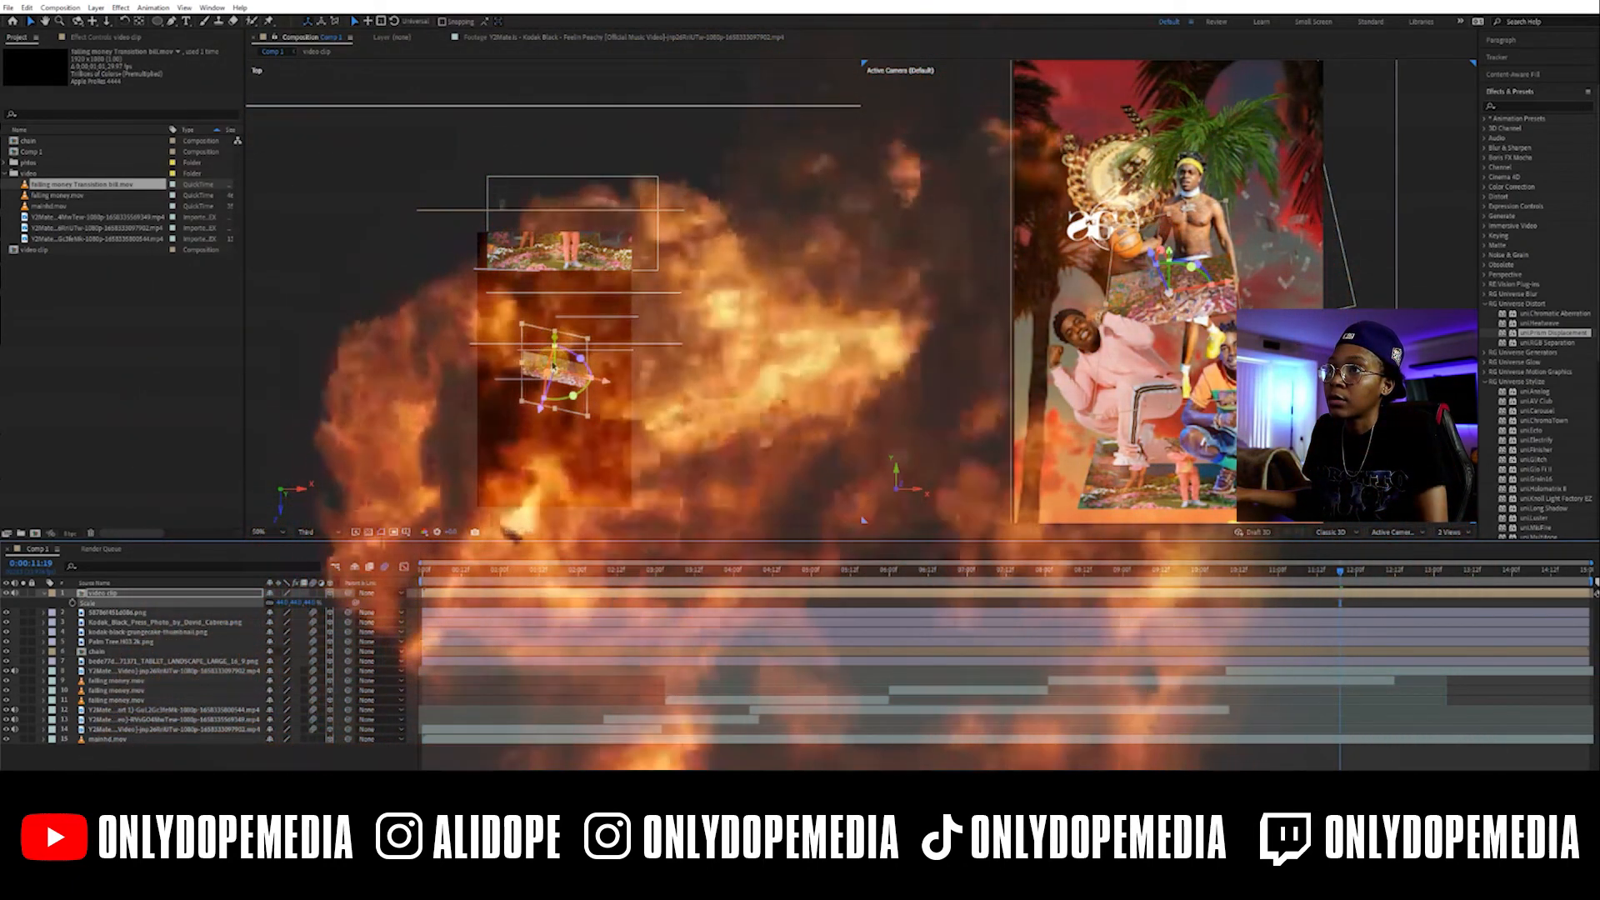
click(541, 418)
drag(542, 418, 570, 327)
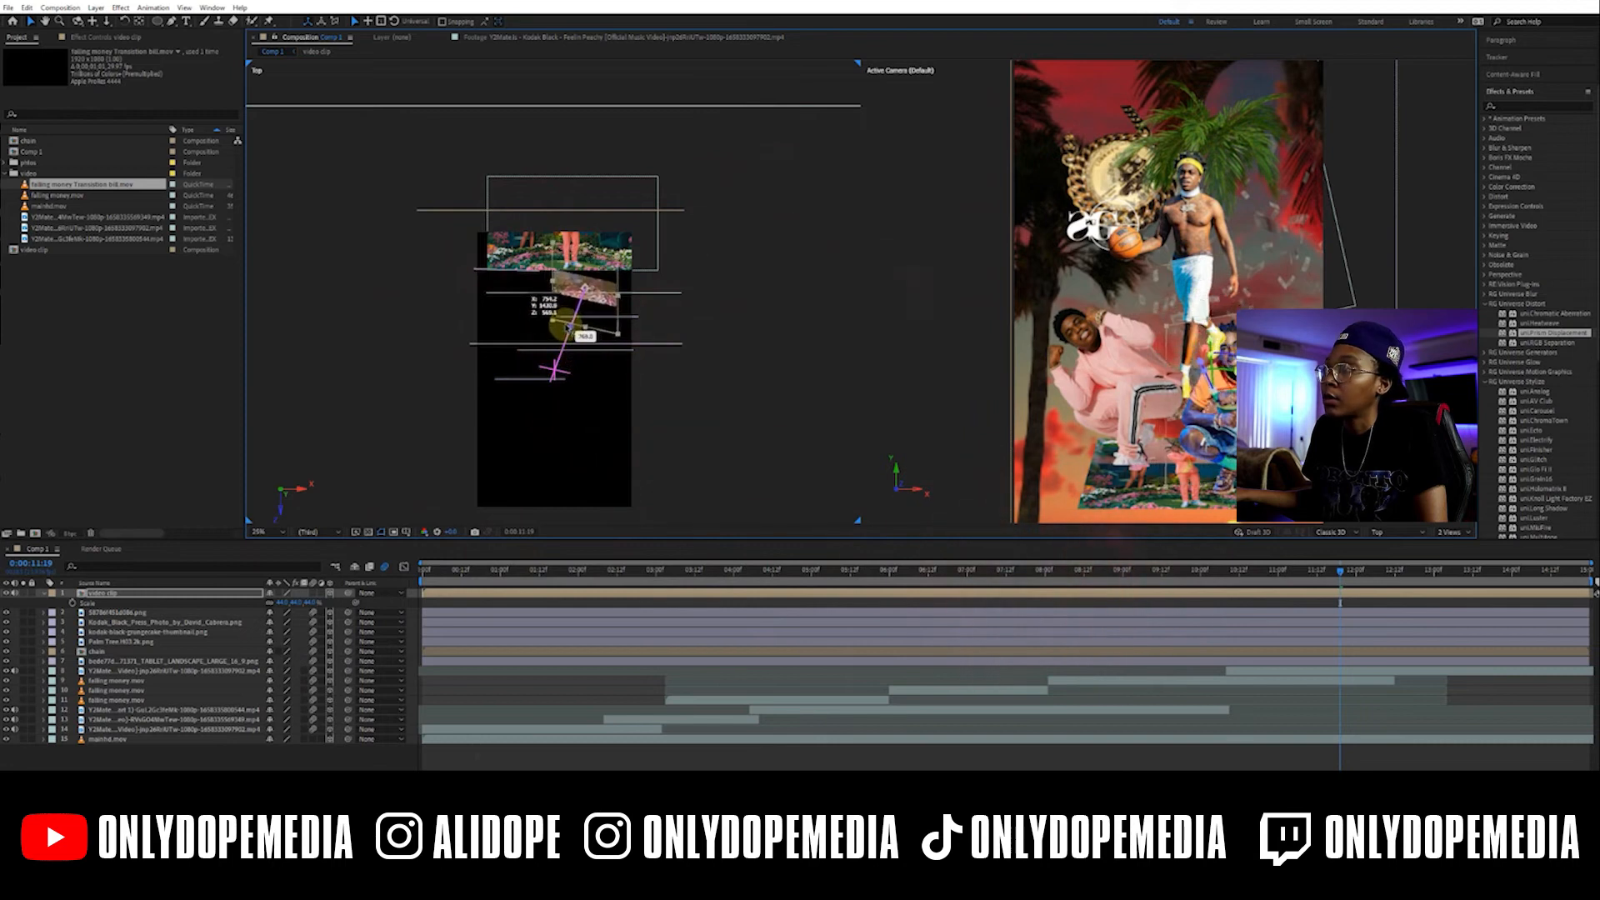
drag(1197, 409, 1157, 397)
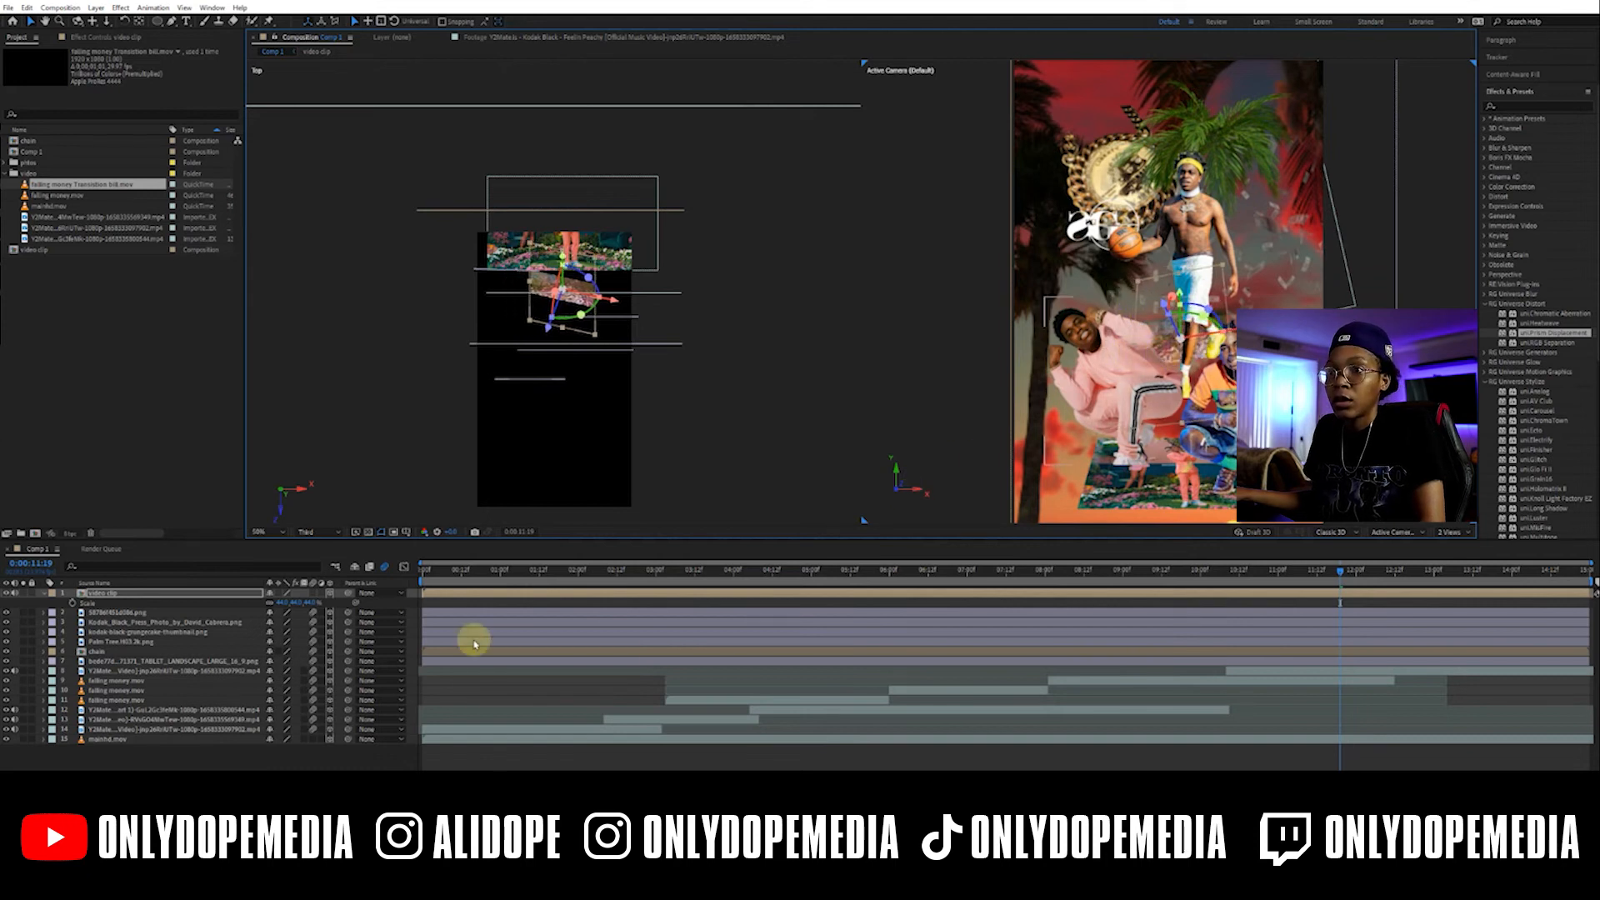
Enlarge the video clip layer, reposition it behind the cutouts beside the palm tree, and scrub through the animation
drag(311, 606, 328, 595)
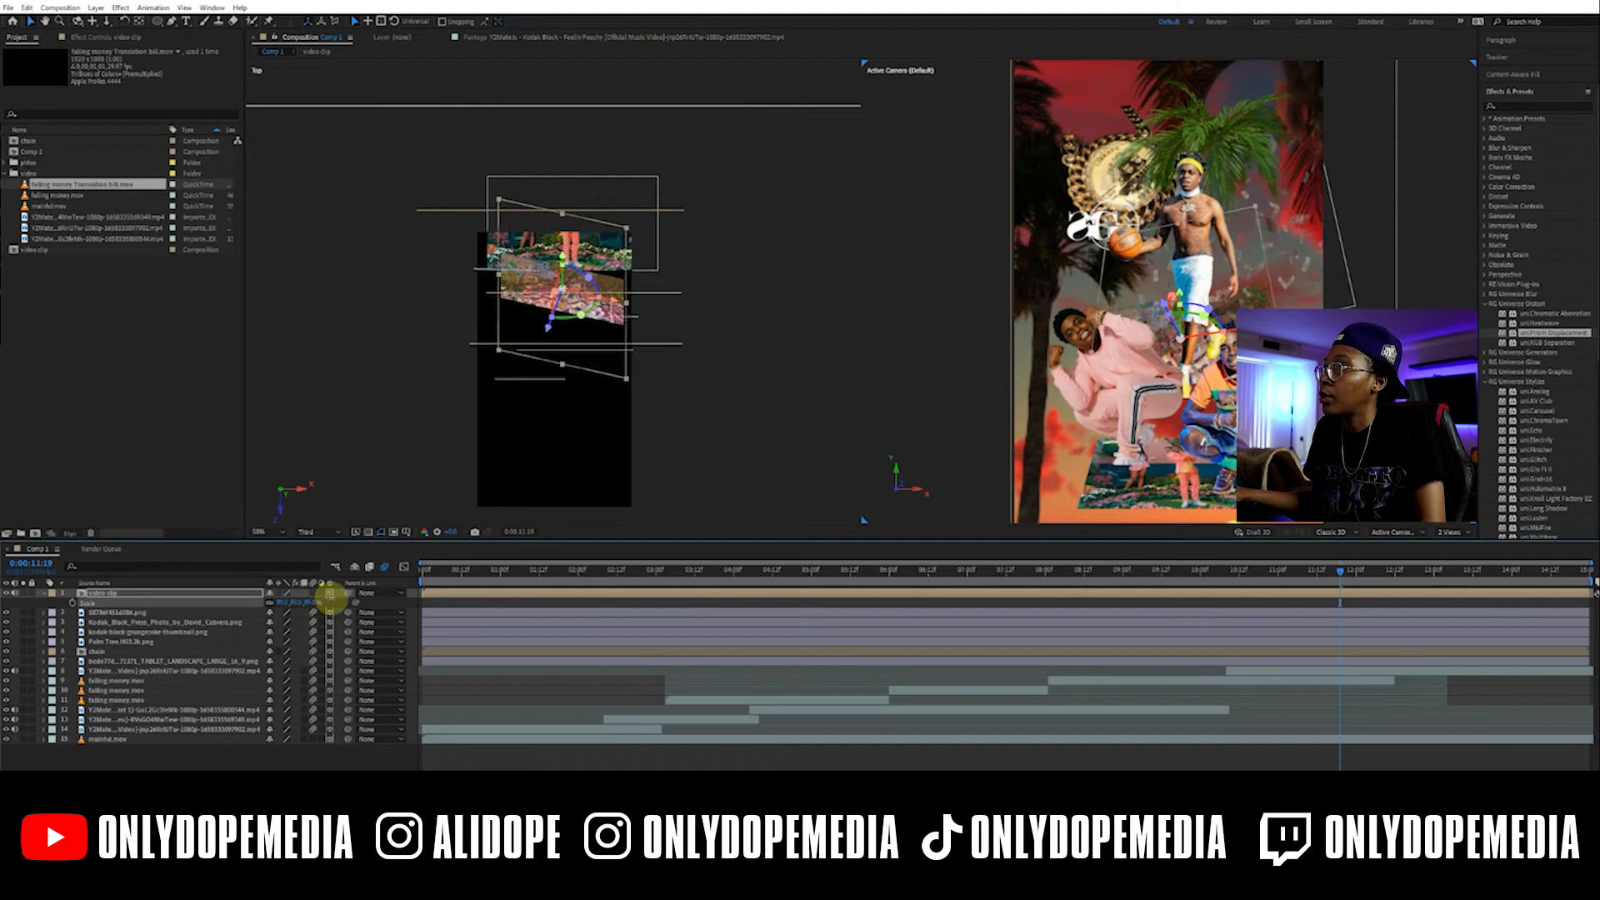
drag(1155, 342, 1022, 303)
drag(525, 332, 532, 292)
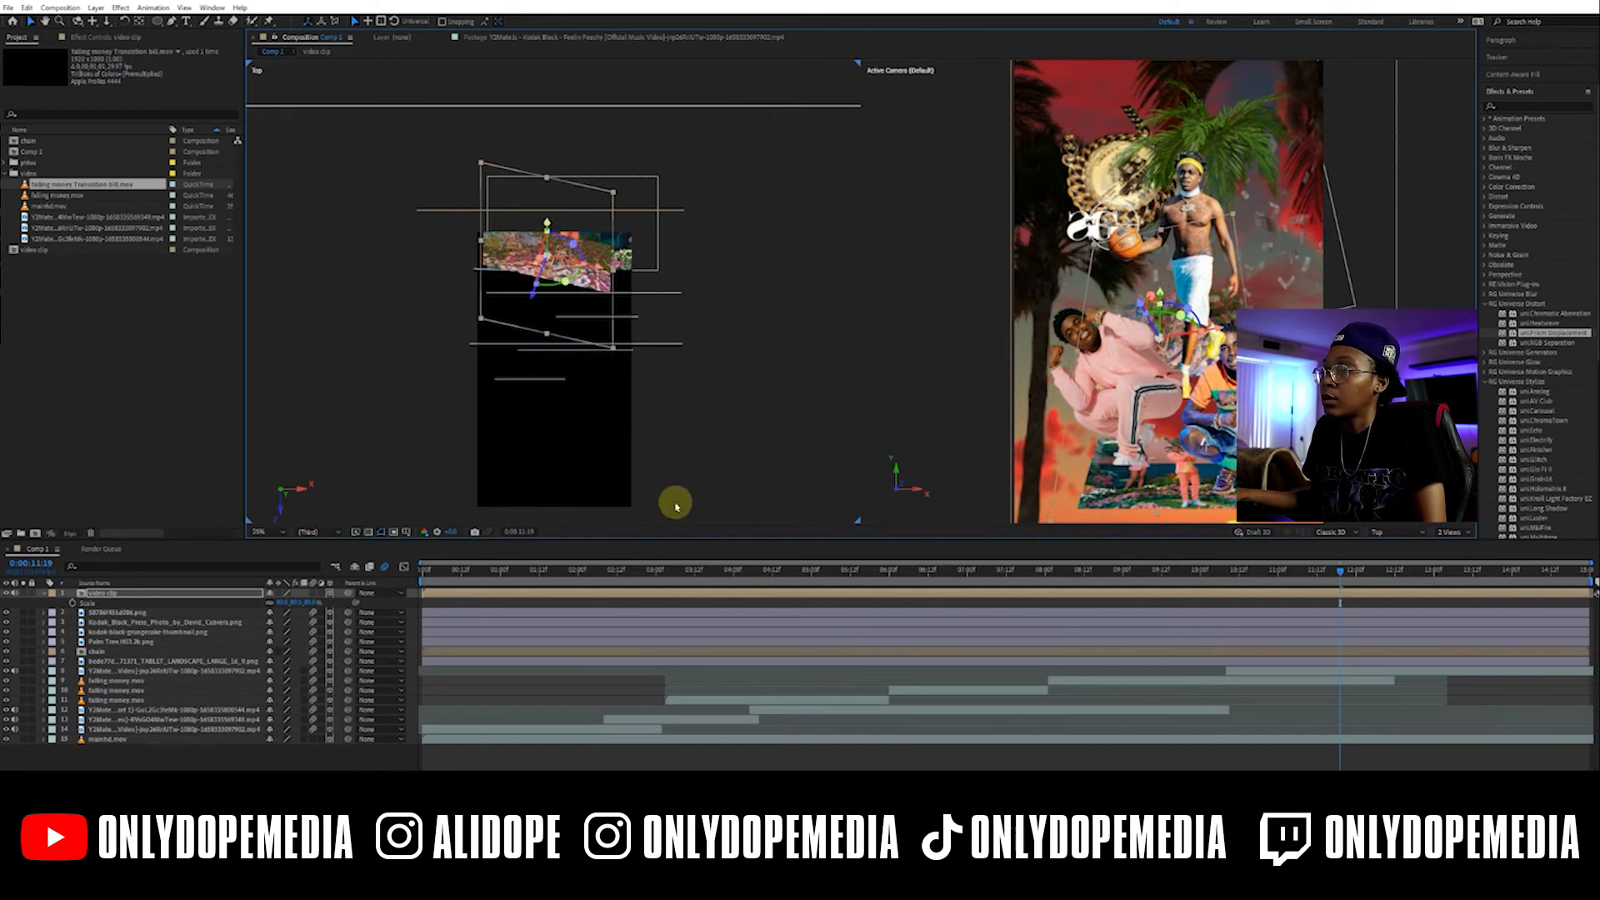
drag(466, 581, 578, 571)
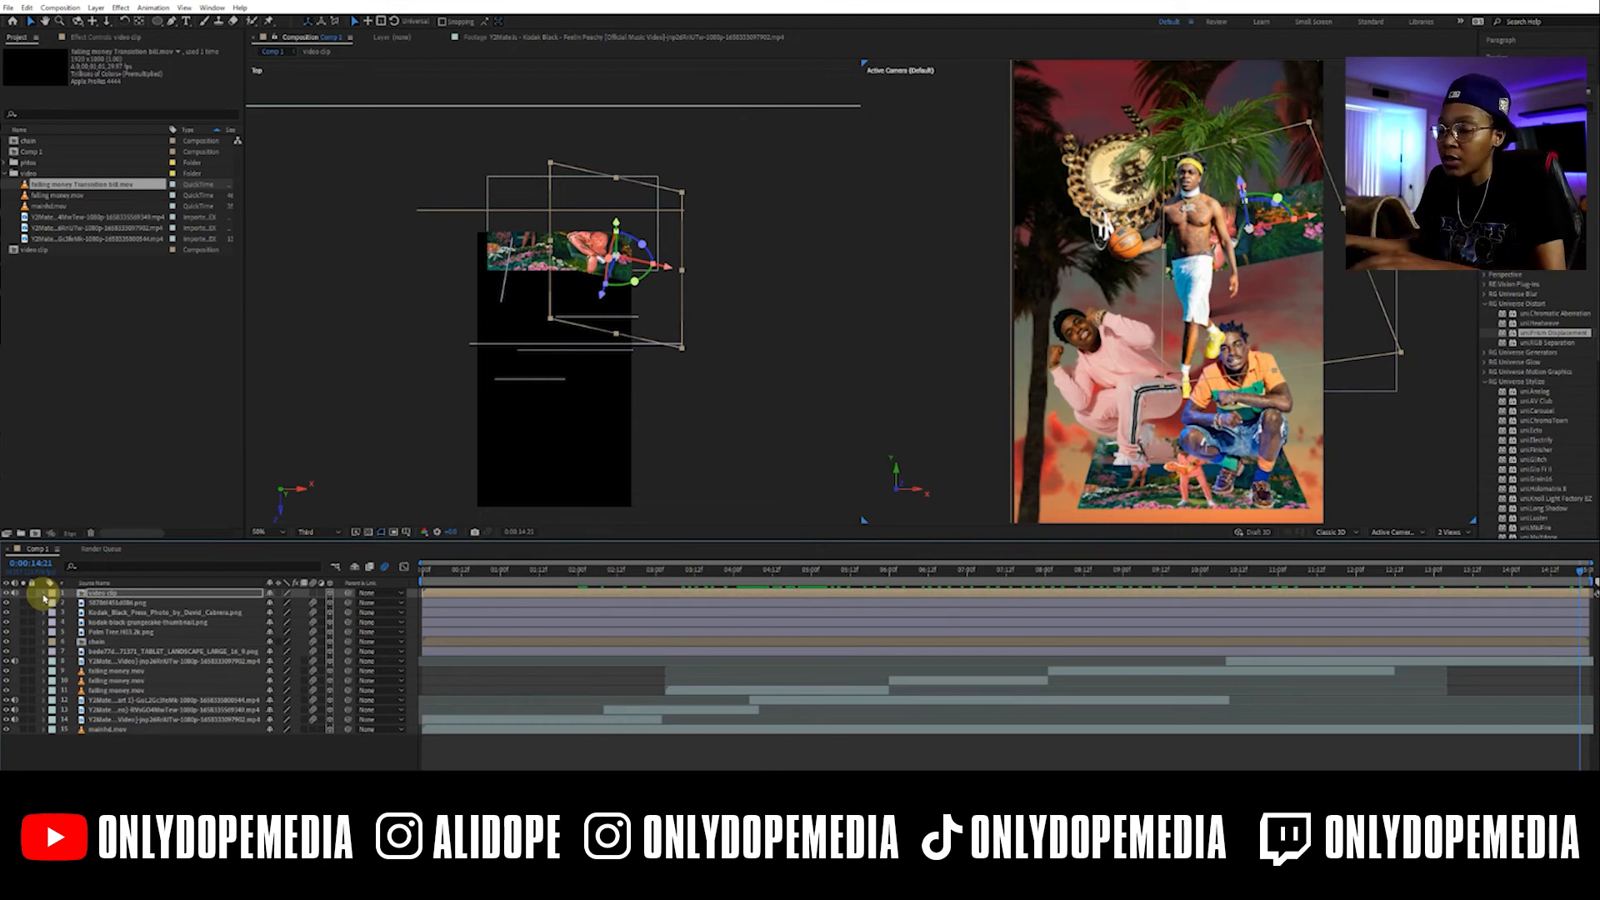
Split the crouching press photo cutout layer at 0:00:06:04
mouse_move(537, 571)
mouse_down()
mouse_move(500, 572)
mouse_move(535, 572)
mouse_up()
click(1235, 393)
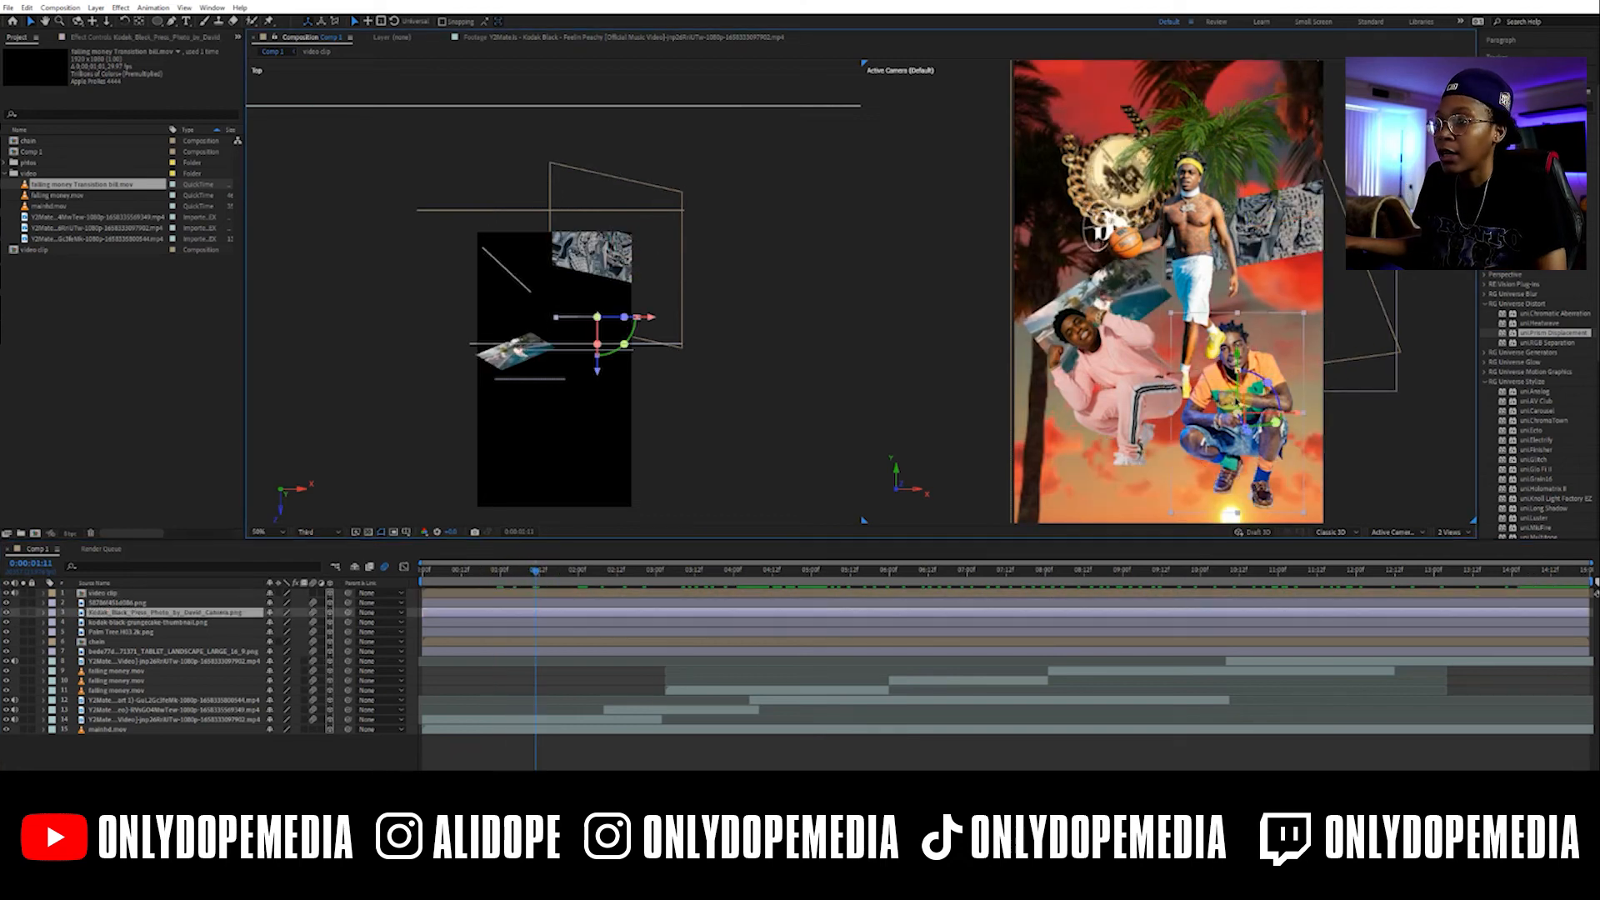
drag(550, 573, 904, 597)
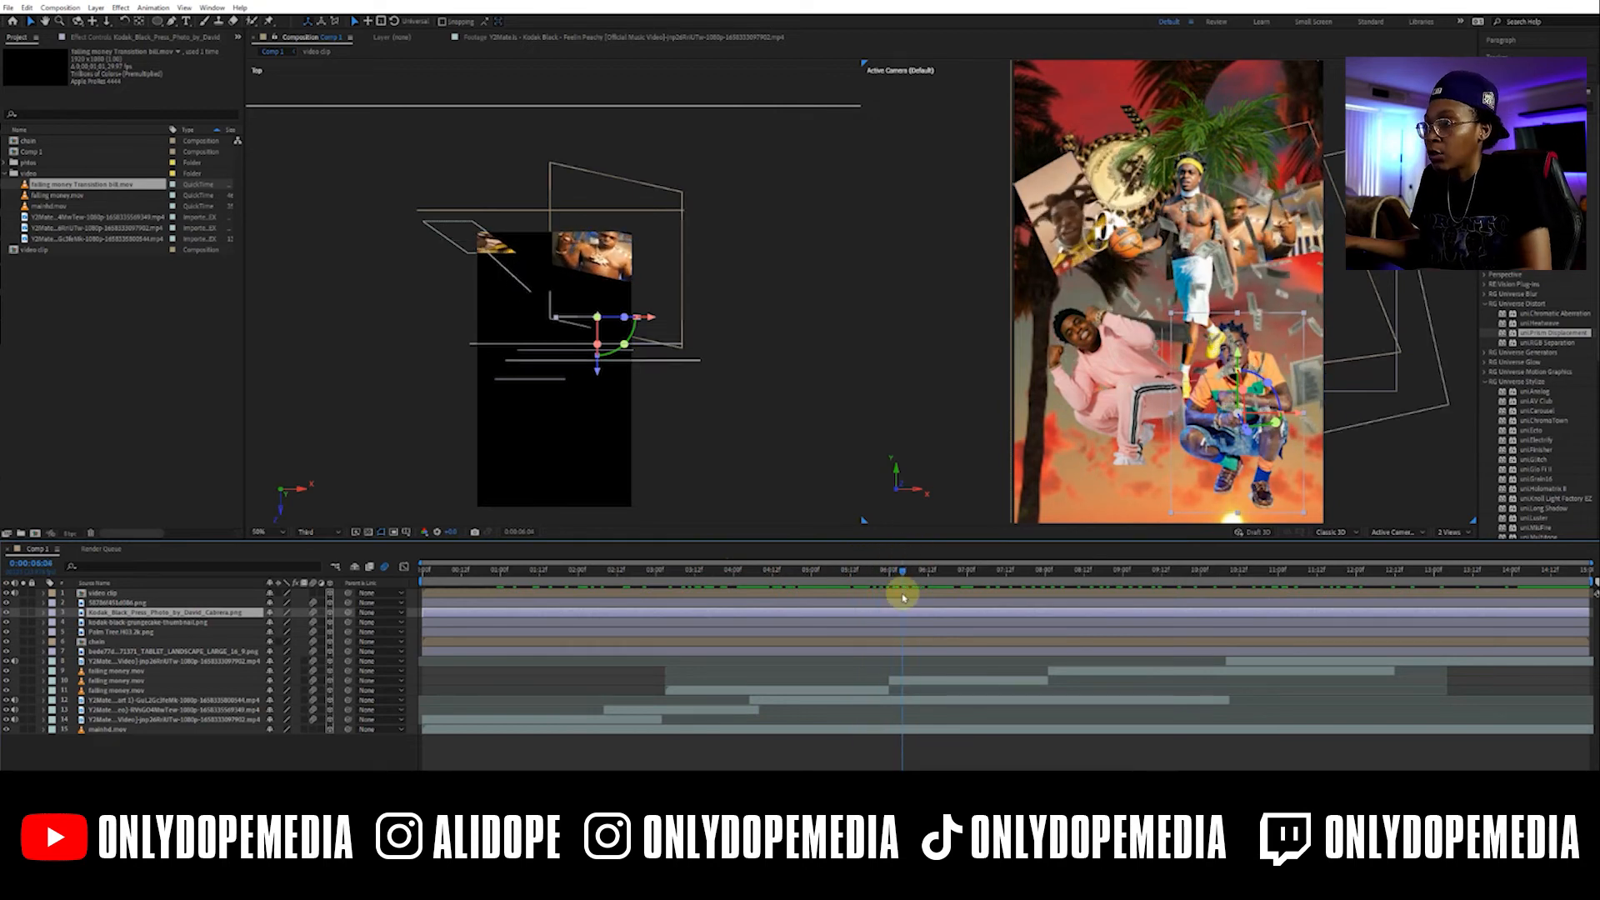
key(ctrl+shift+d)
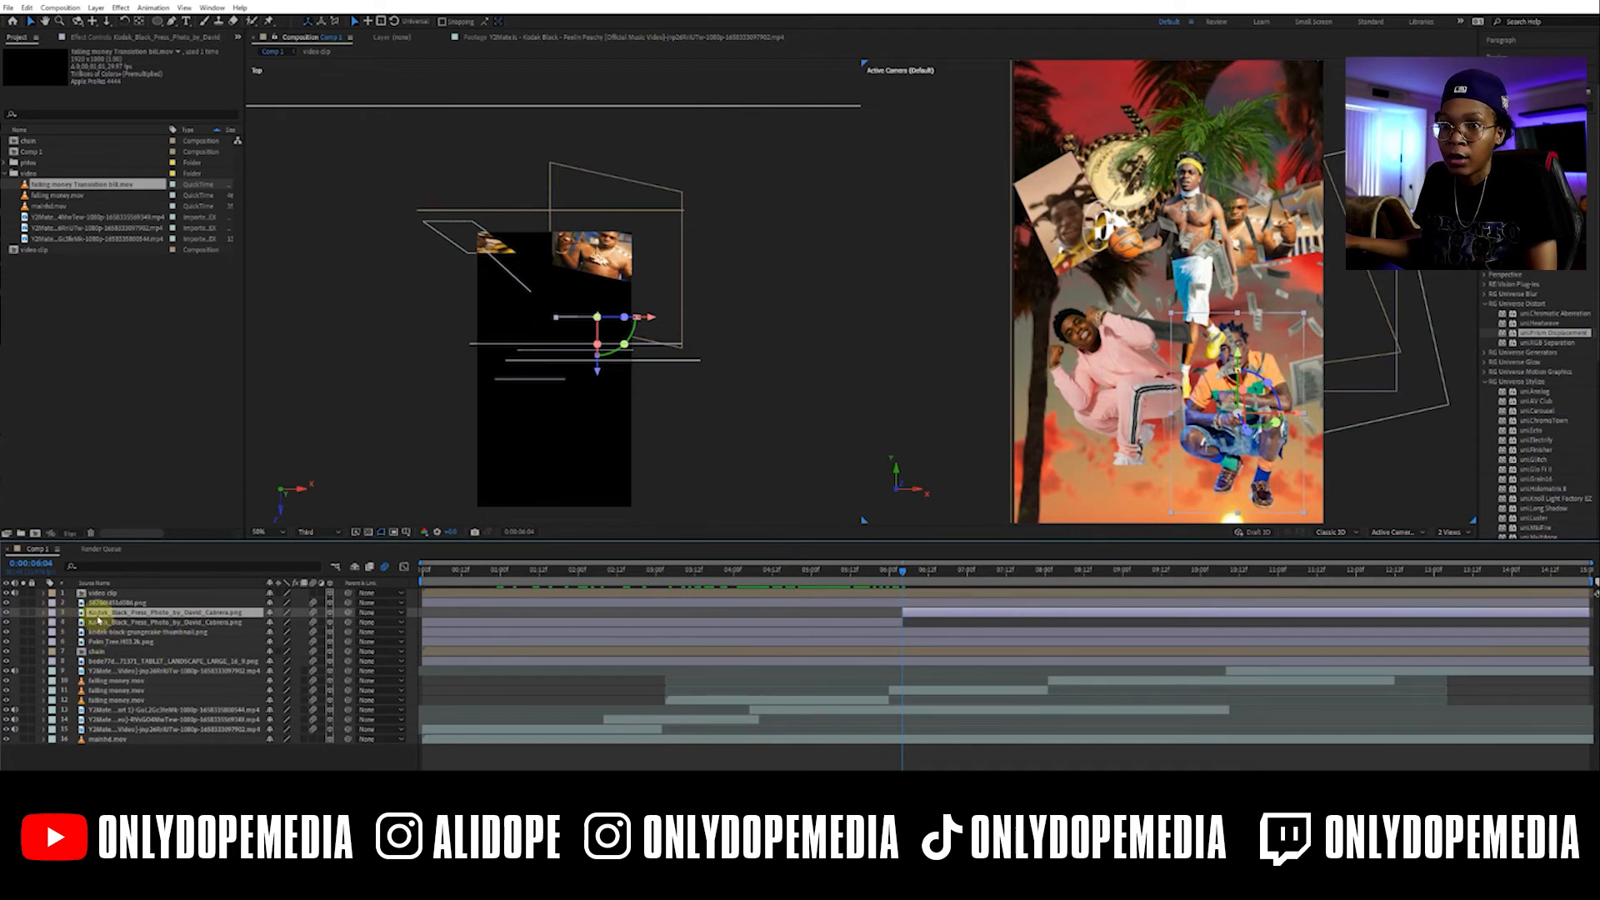
Start keyframes for Position, Scale, Orientation and X, Y and Z Rotation on the cutout's second half at 0:00:06:04
click(43, 613)
click(55, 623)
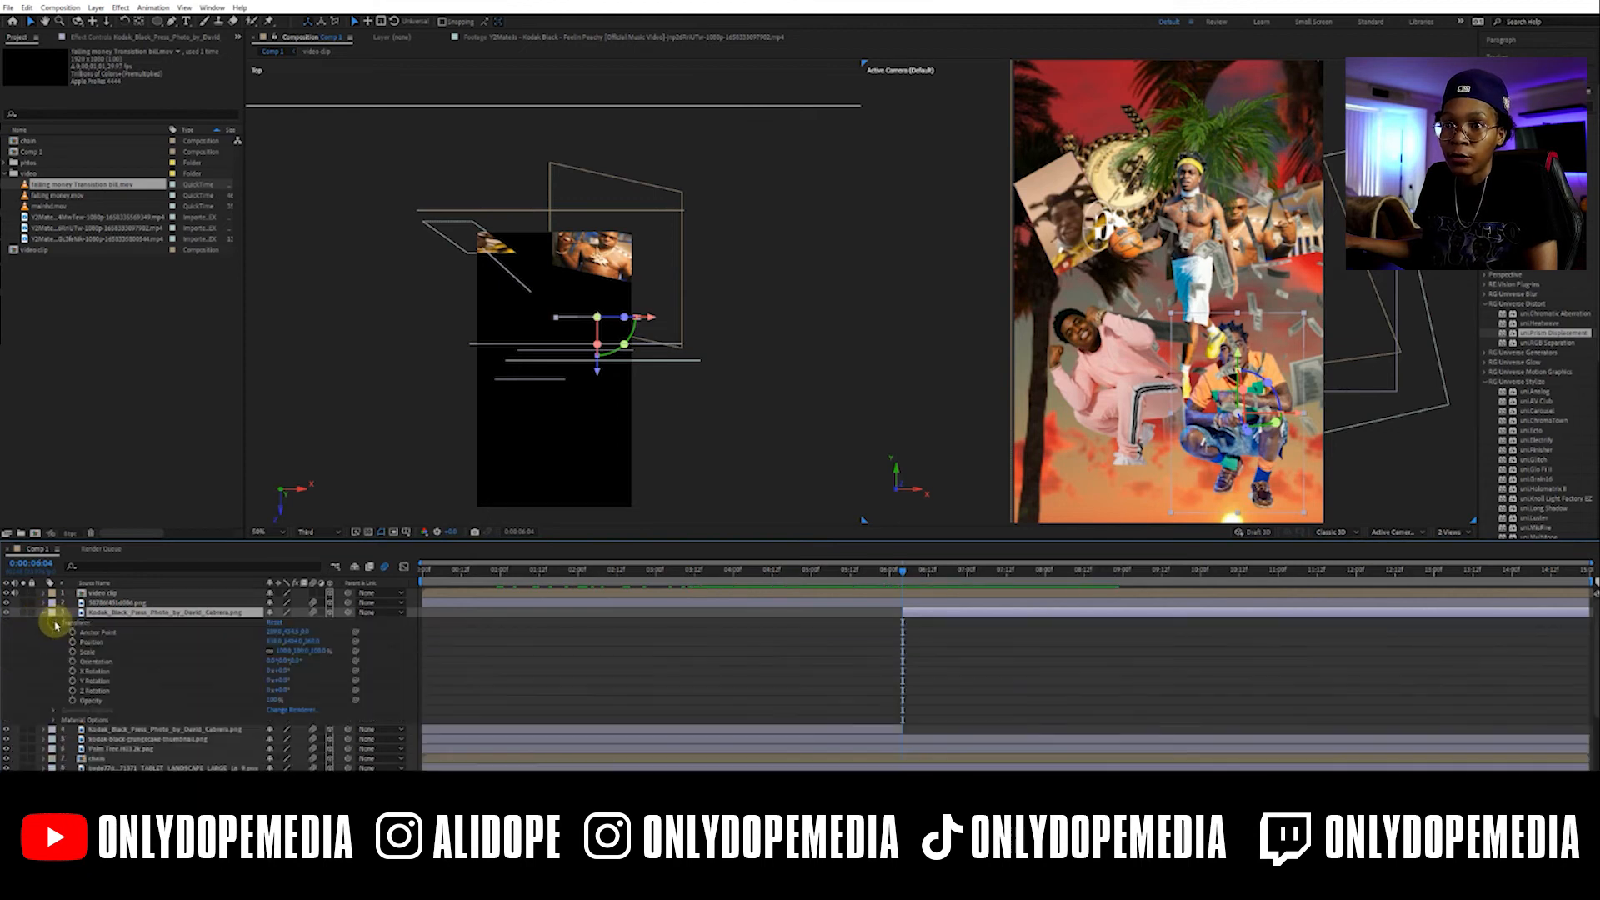
drag(72, 641, 71, 690)
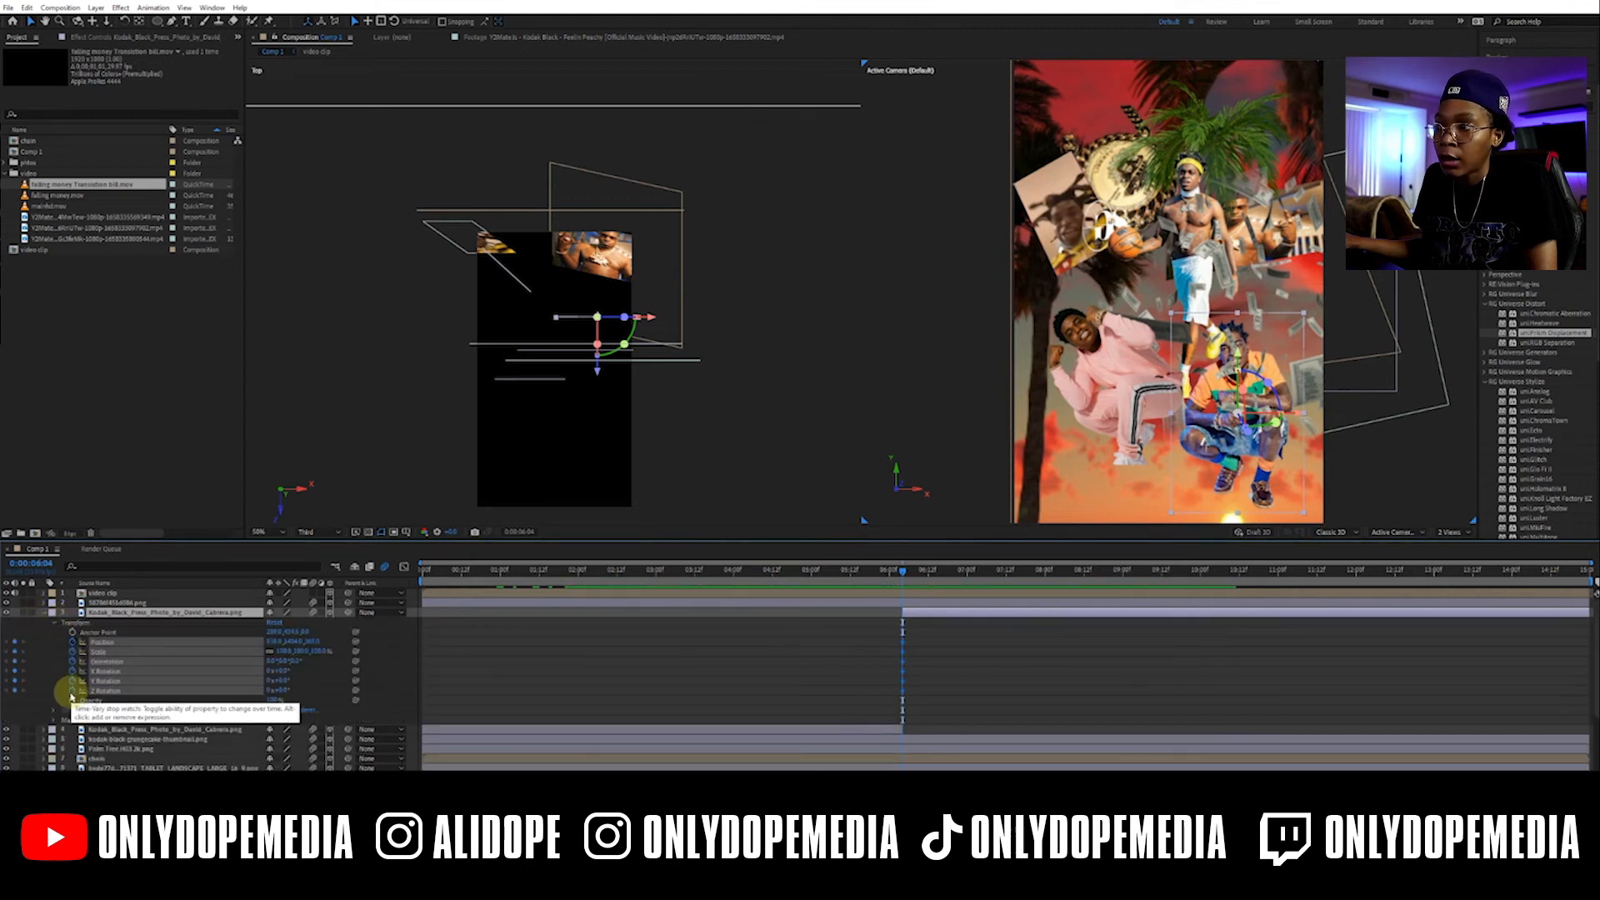
Turn the crouching cutout around its vertical axis at 0:00:07:13 and set its X Orientation to 3°
drag(912, 572, 1008, 574)
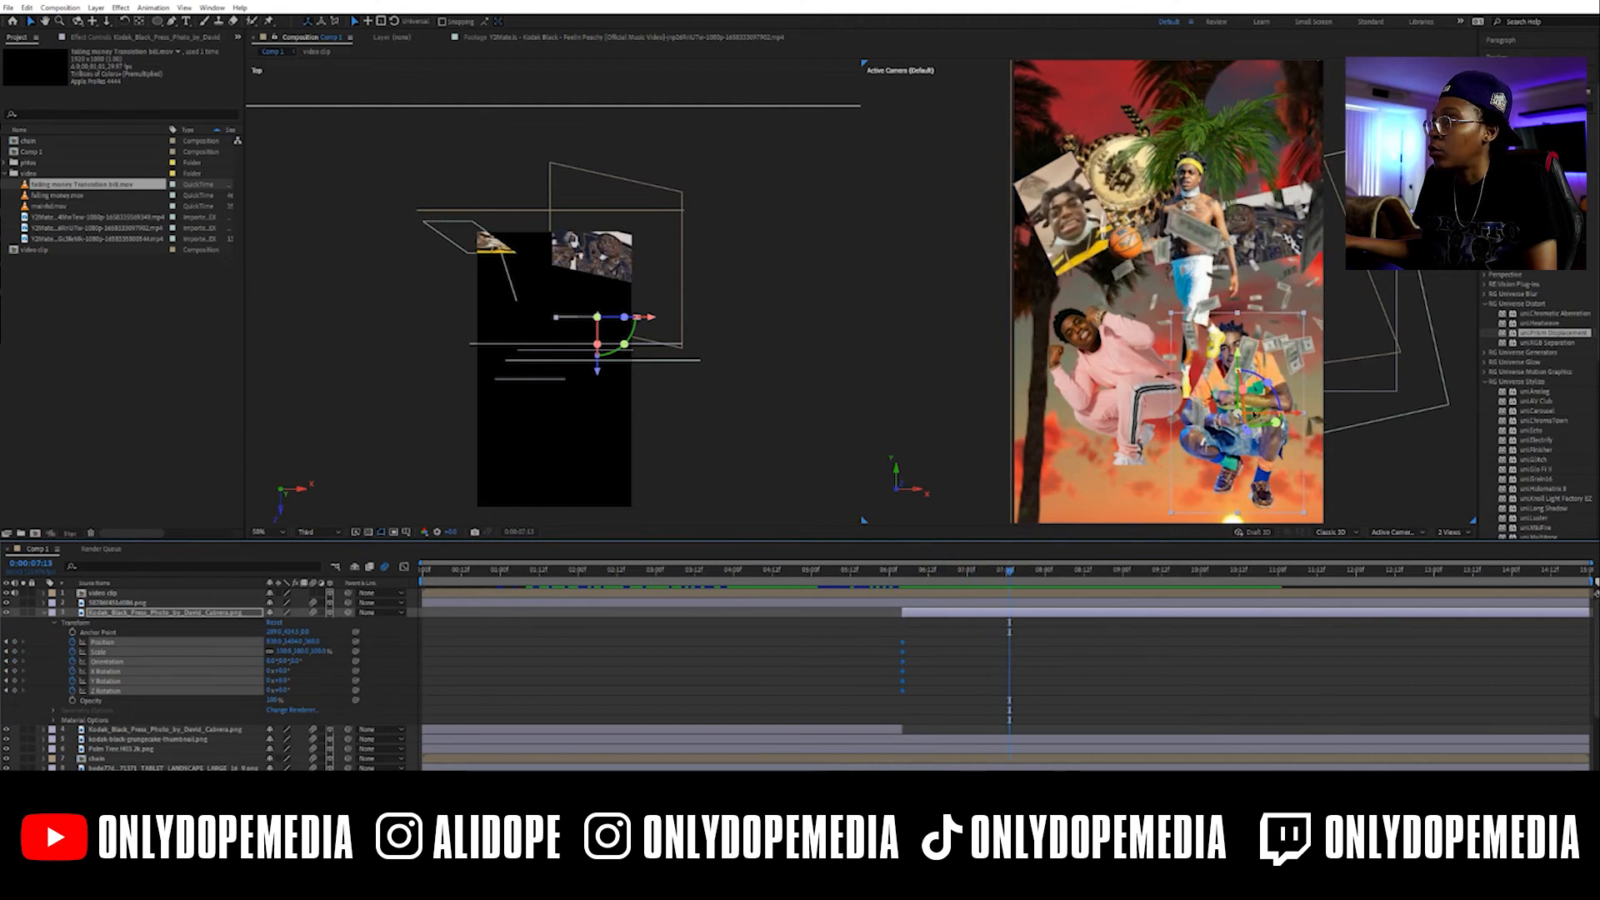
drag(1257, 416, 1587, 415)
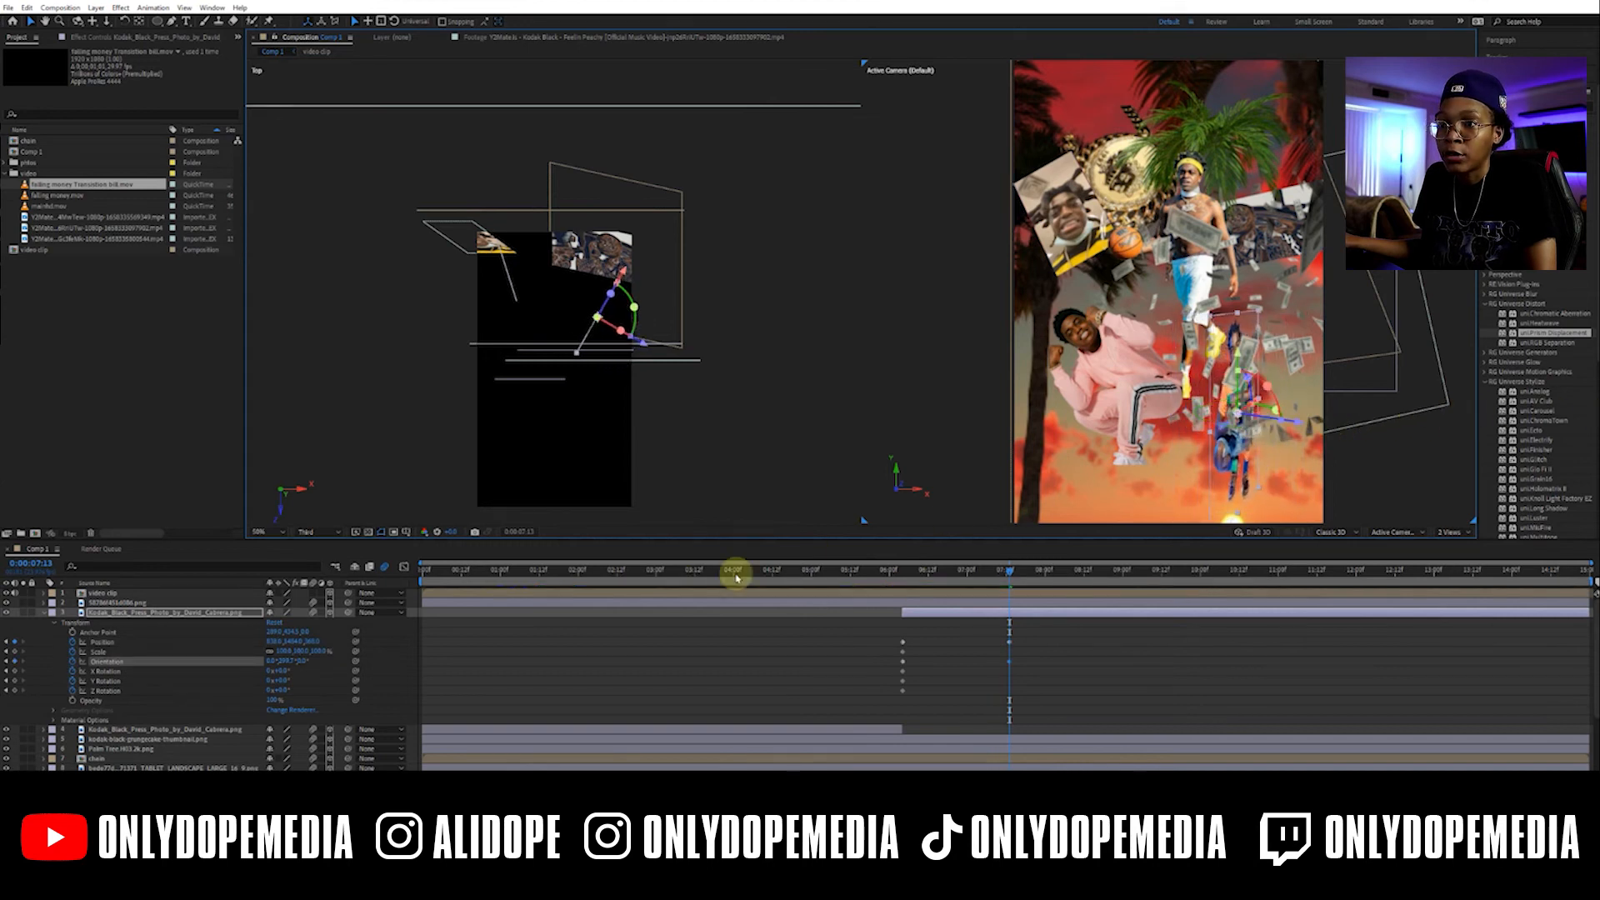
click(272, 663)
text(3)
key(Return)
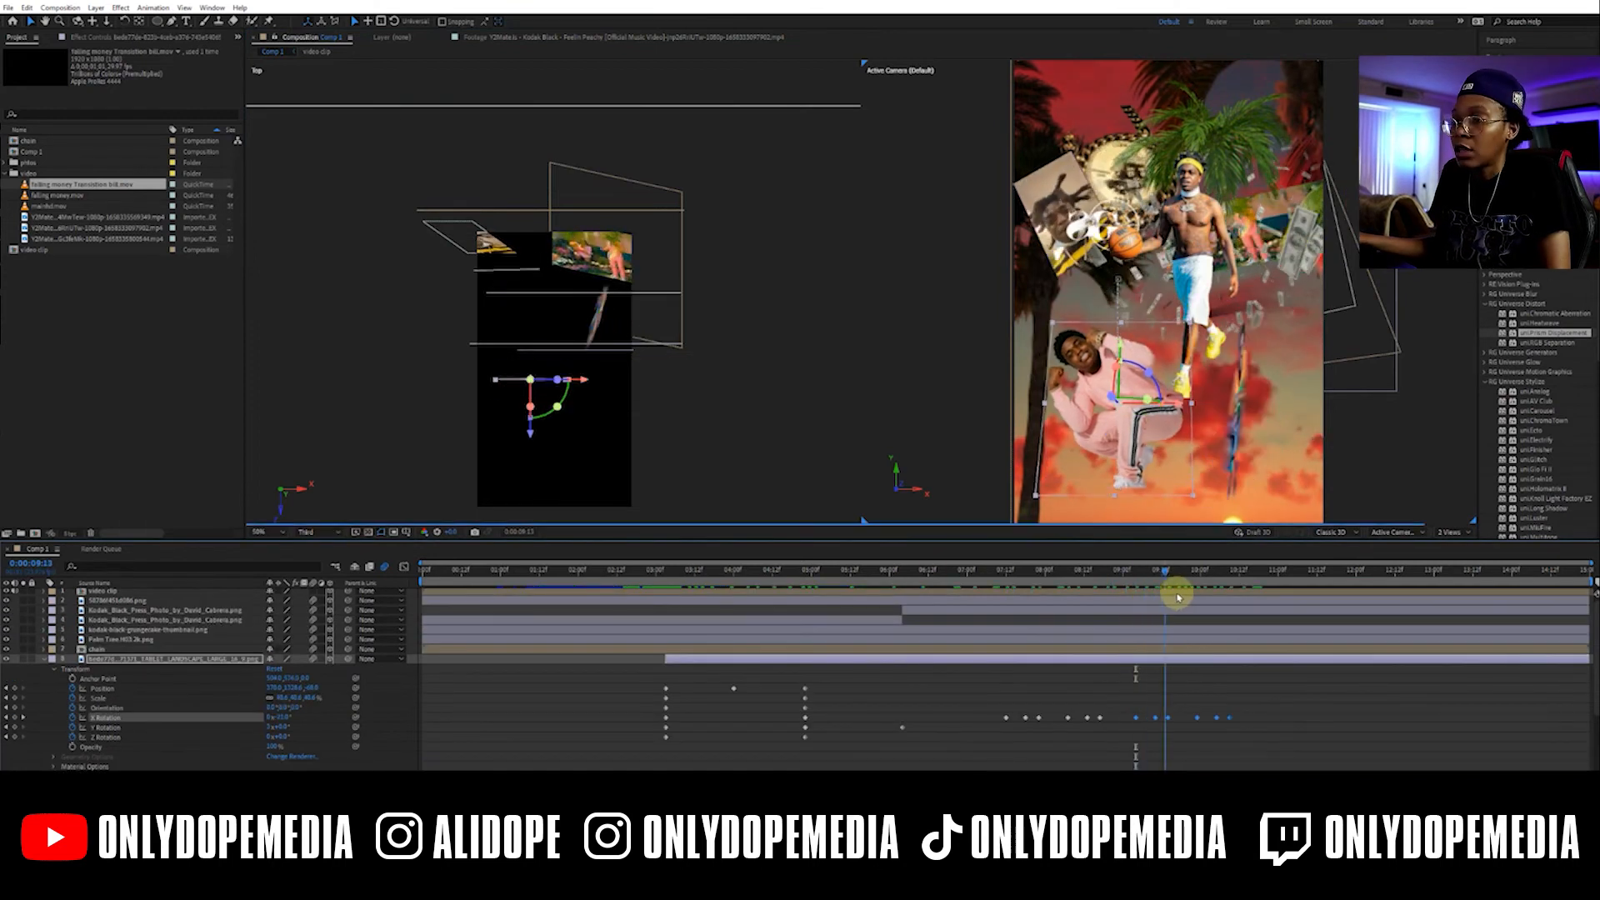
Collapse the pink-suited cutout layer's properties and scrub through the animation back to the start of the composition
click(44, 659)
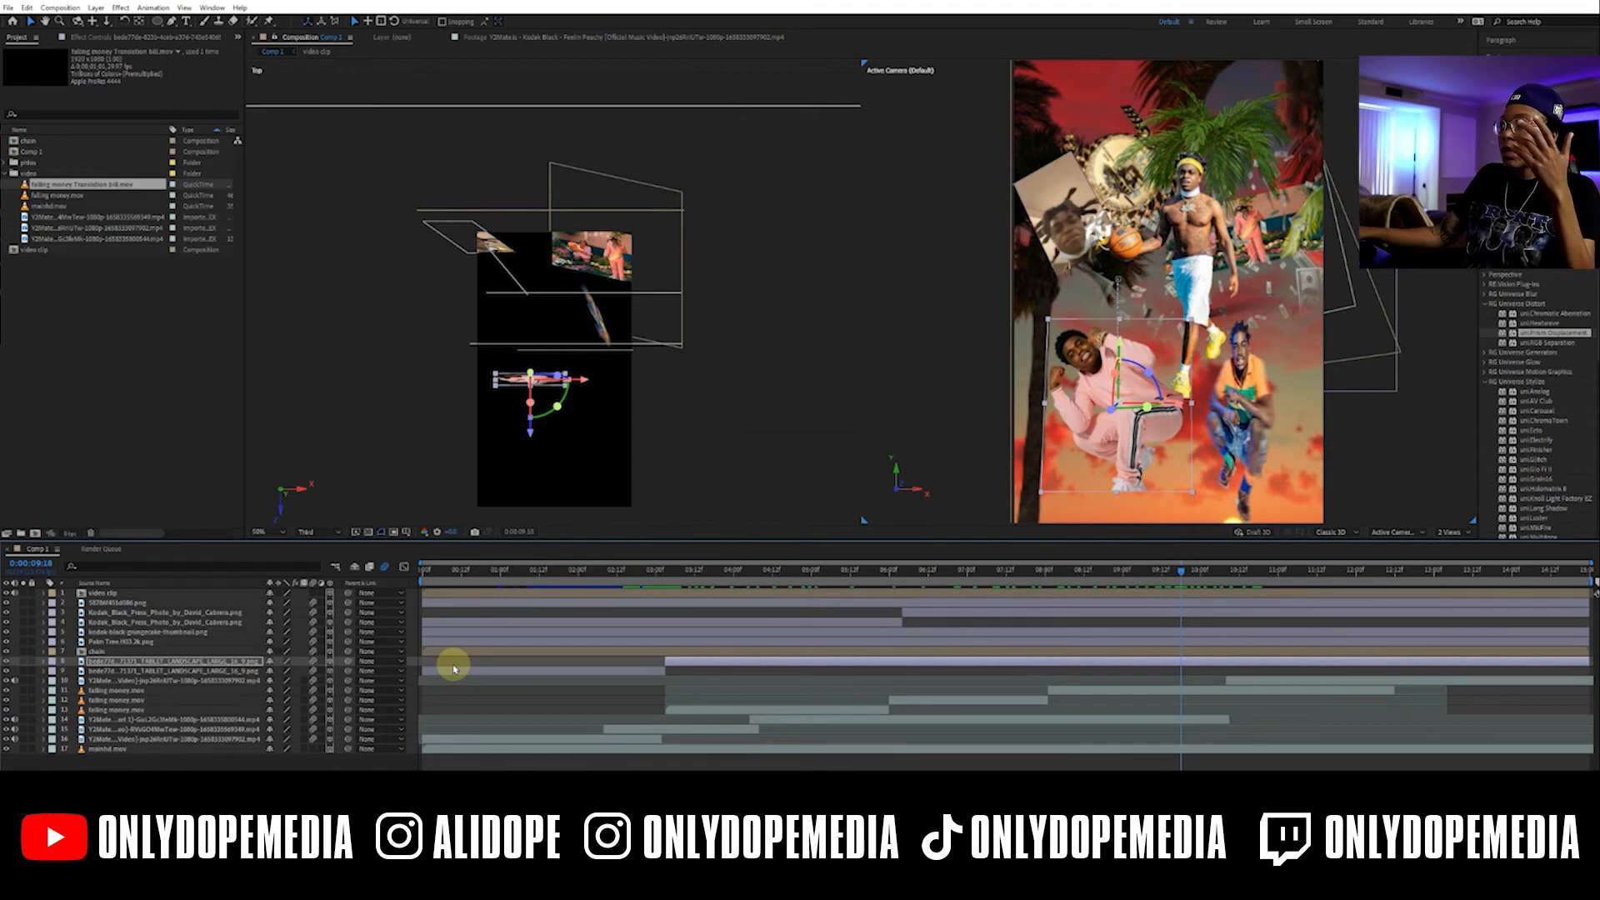
drag(564, 577, 811, 566)
drag(999, 566, 395, 590)
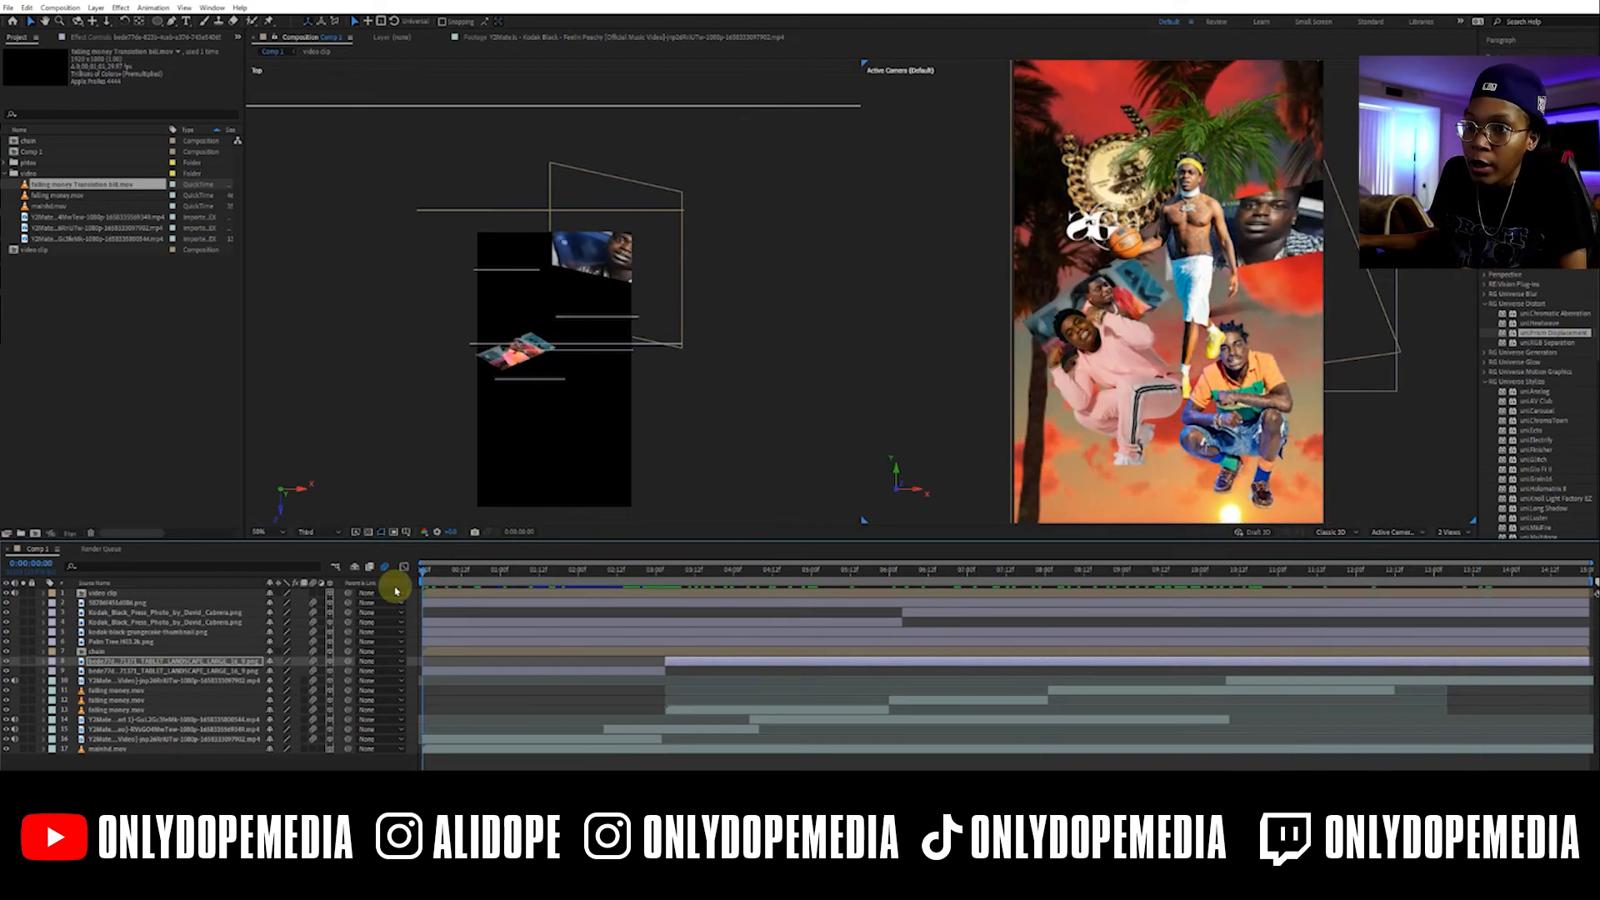
Add a two-node camera with the 35mm preset to the composition
click(128, 593)
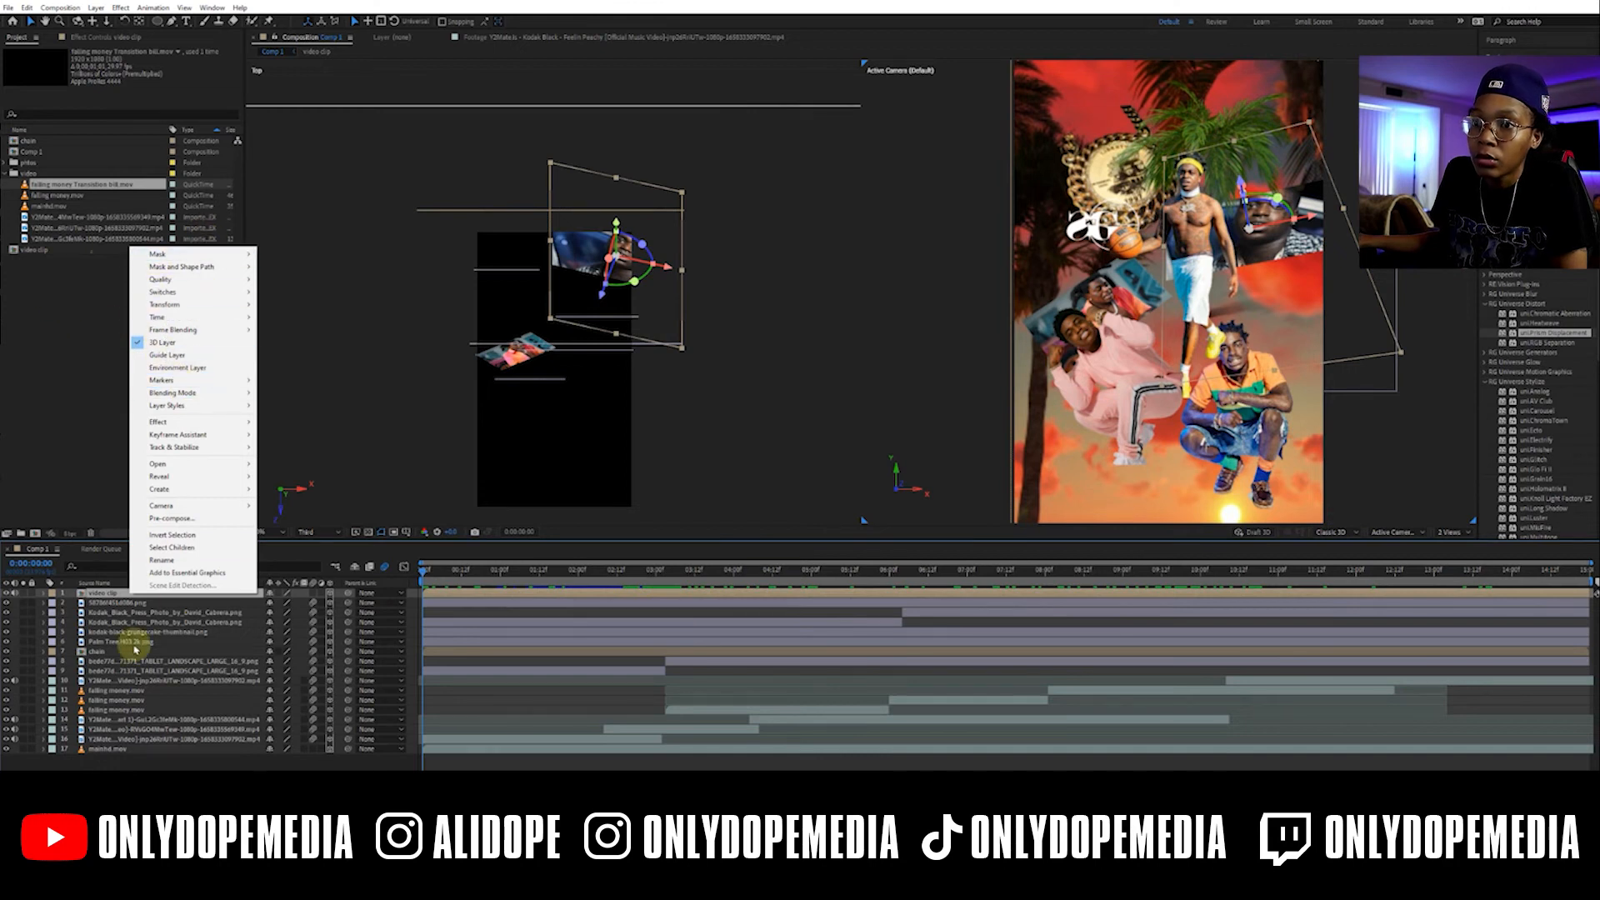
click(138, 752)
right_click(138, 754)
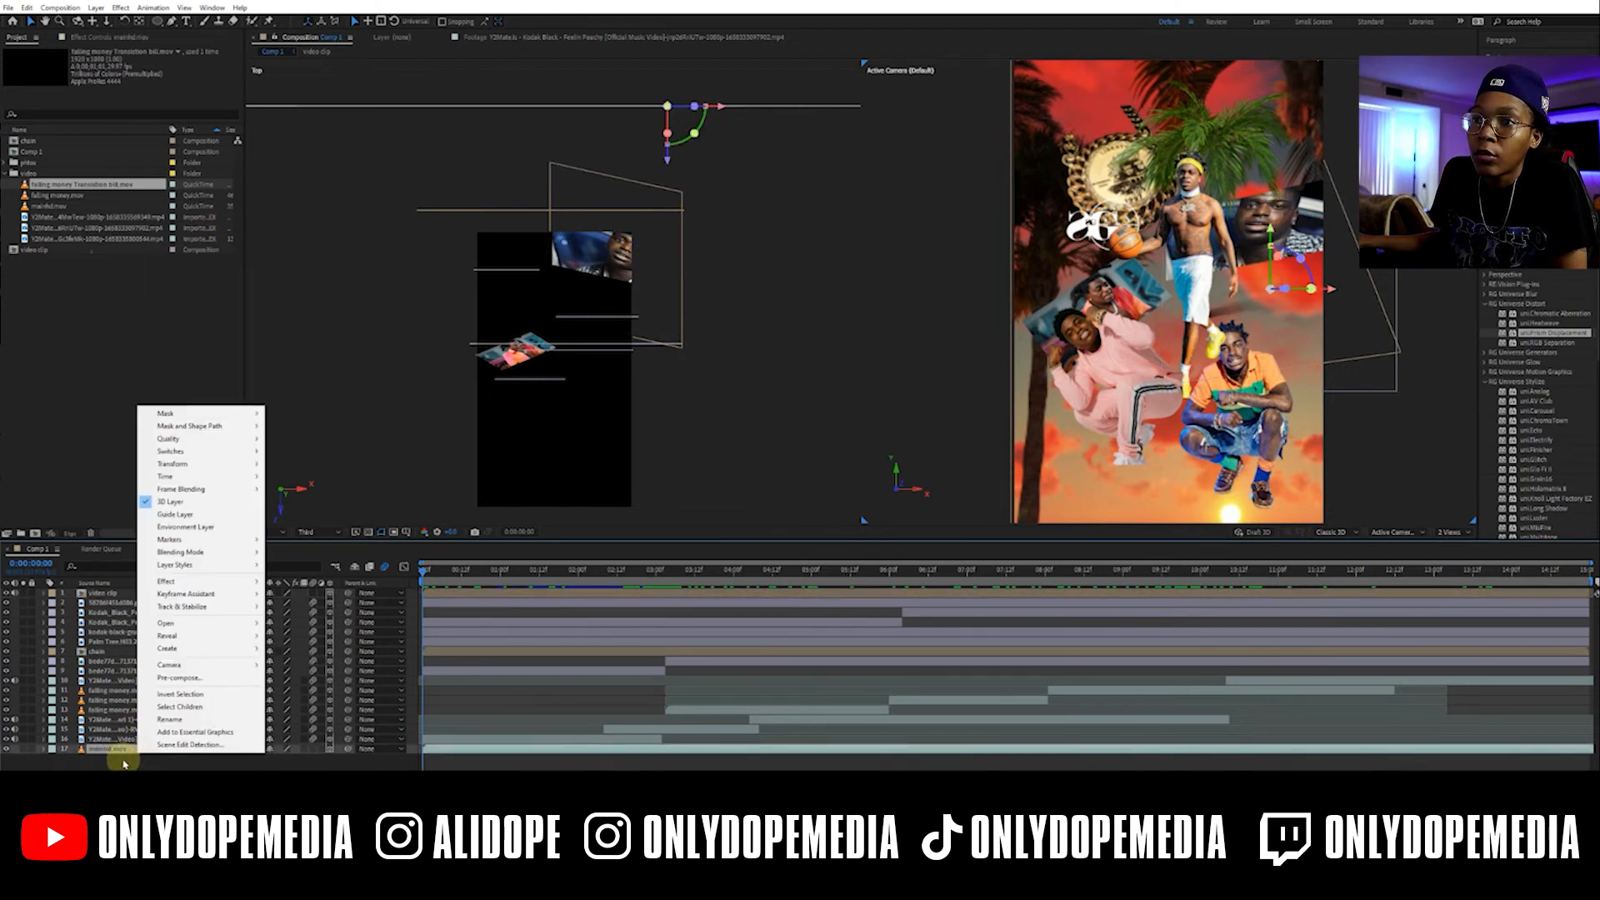
click(125, 760)
right_click(119, 759)
mouse_move(250, 625)
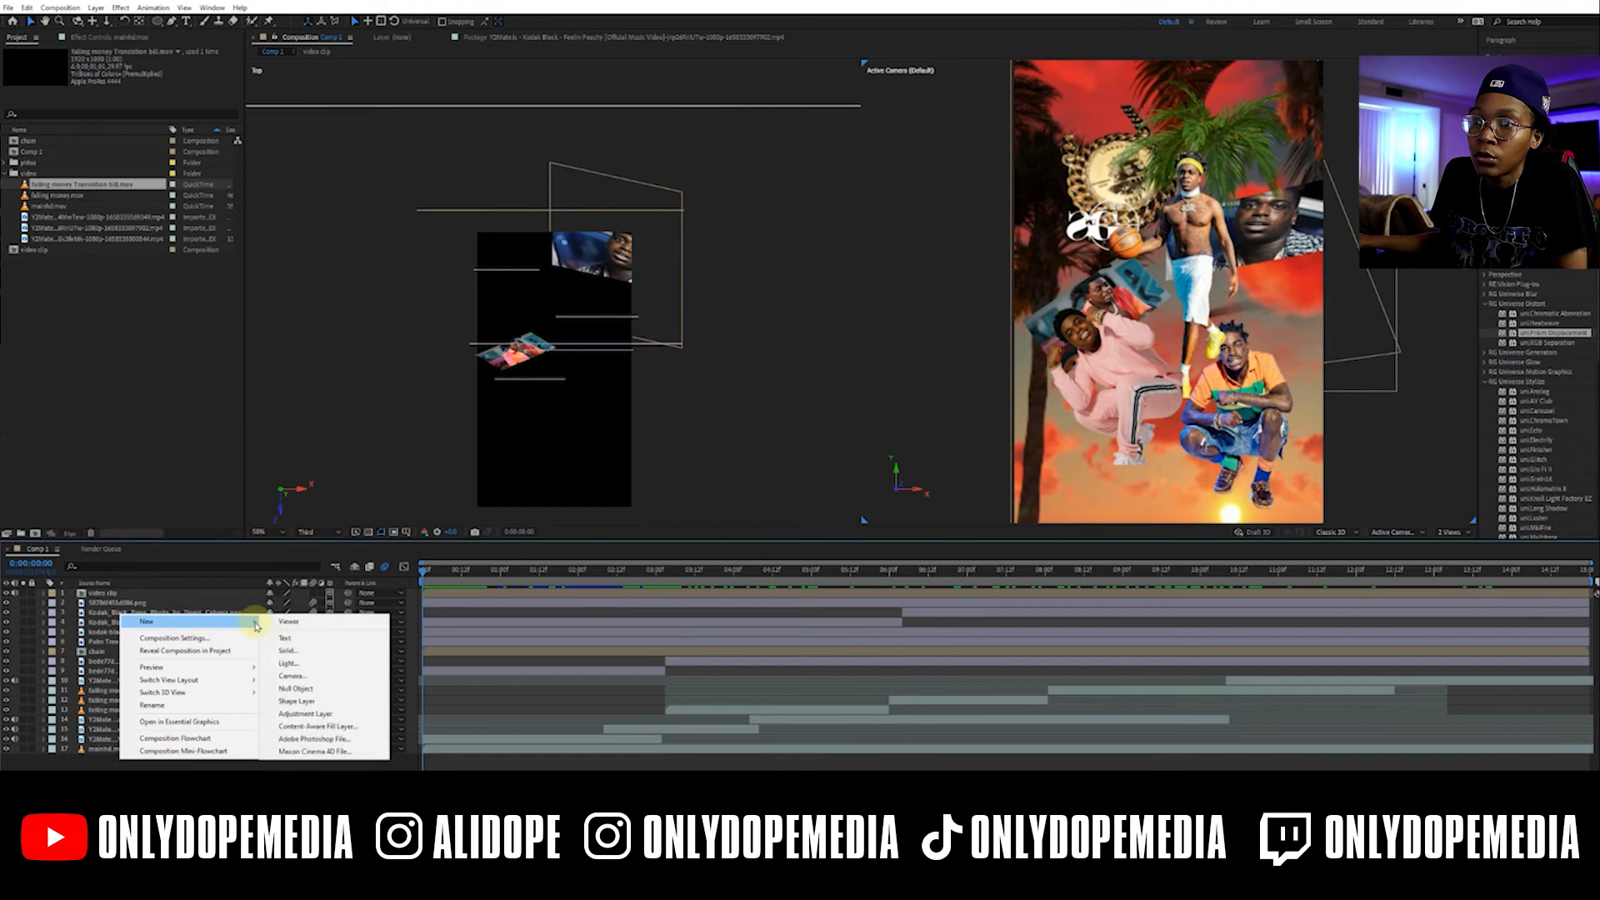
click(315, 676)
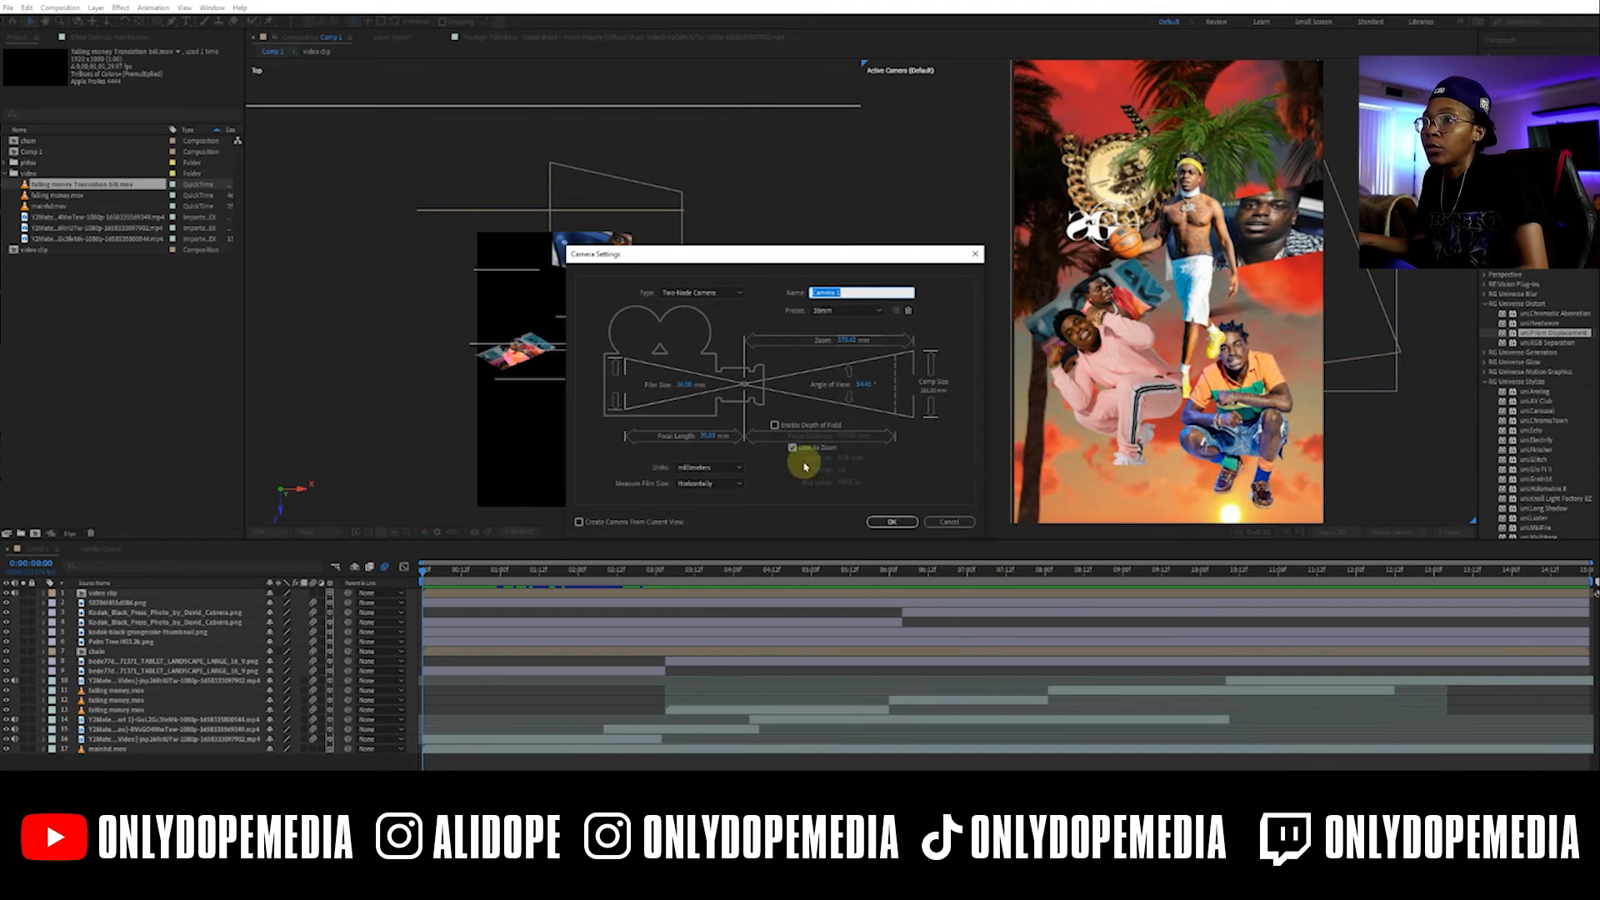
click(890, 525)
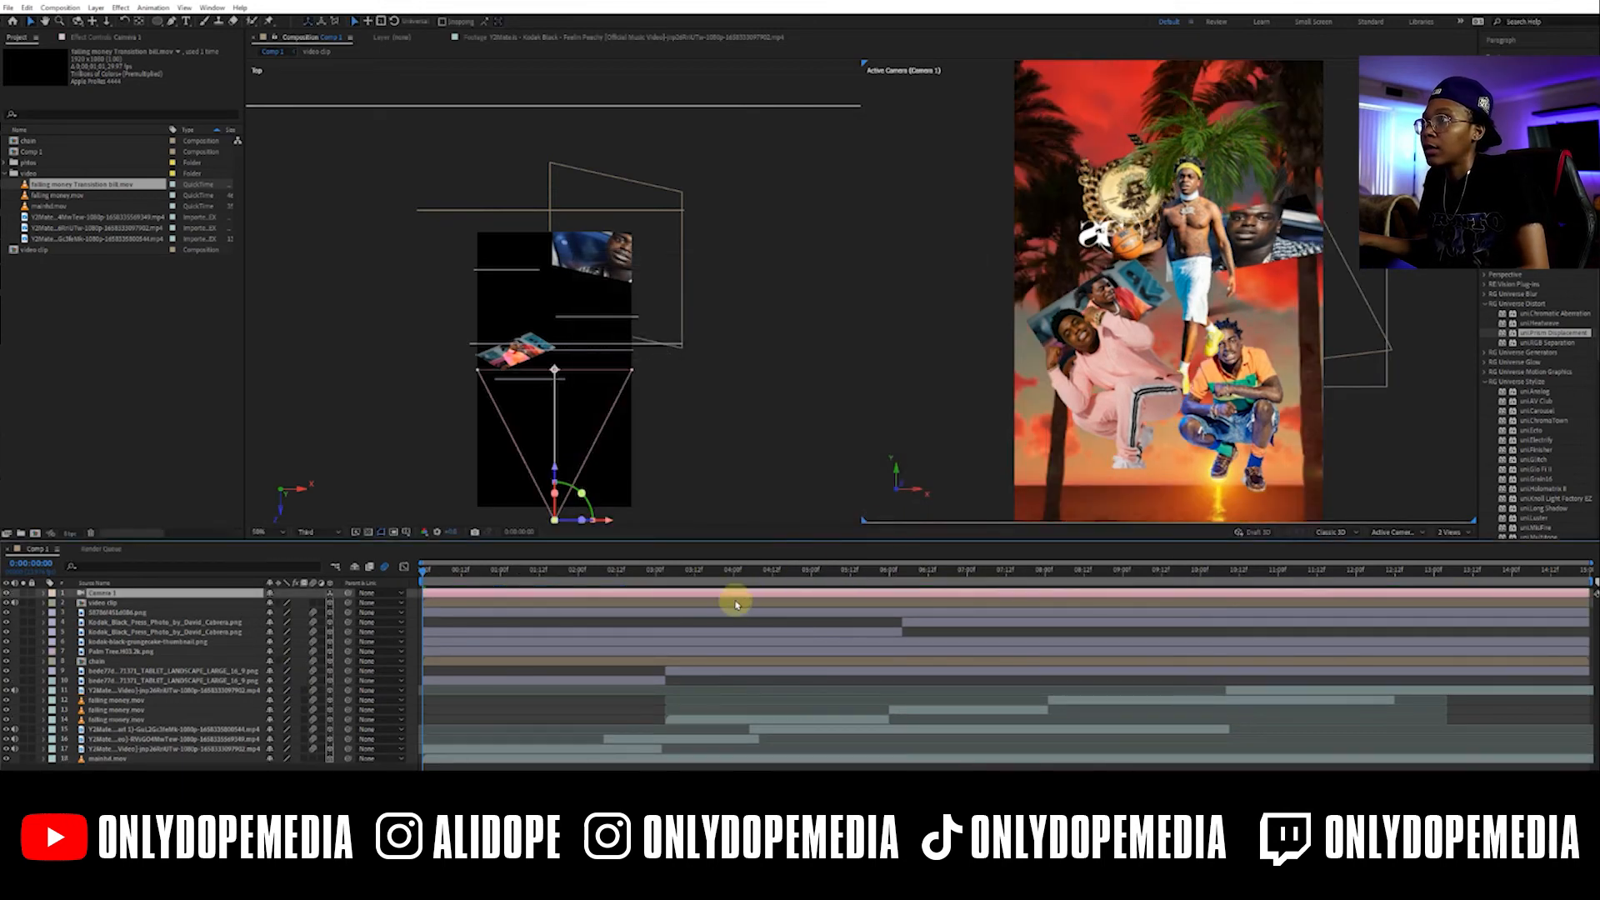
Pull the camera straight back along its Z axis, away from the cutouts, at 0:00:00:00
scroll(957, 373, down, 2)
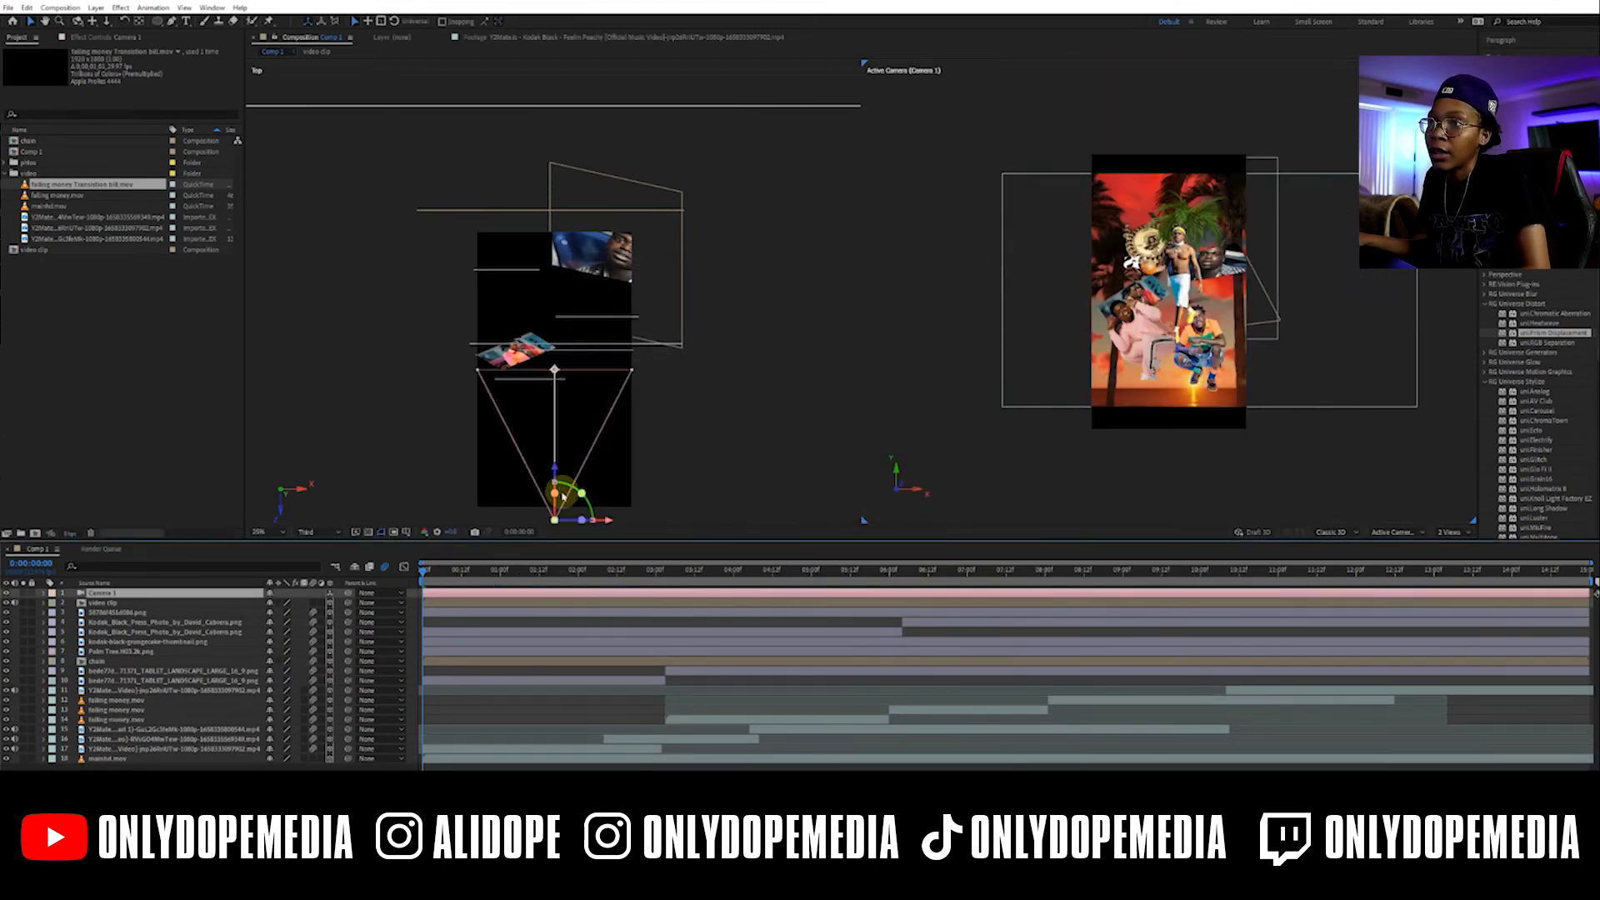
scroll(600, 443, down, 2)
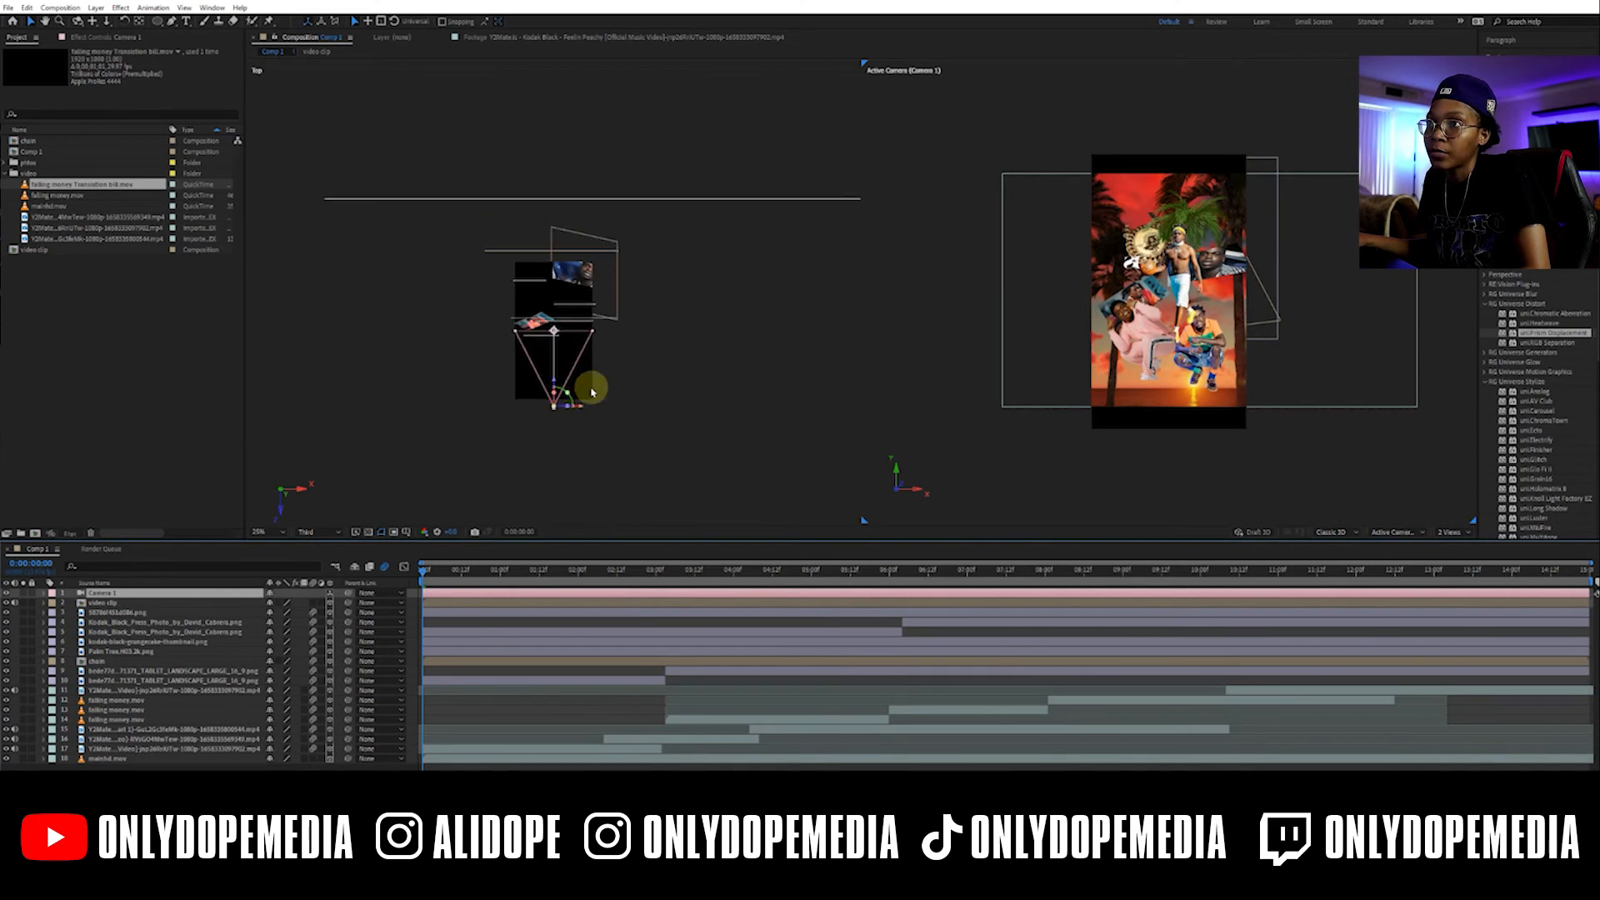
scroll(592, 391, up, 1)
drag(644, 433, 726, 358)
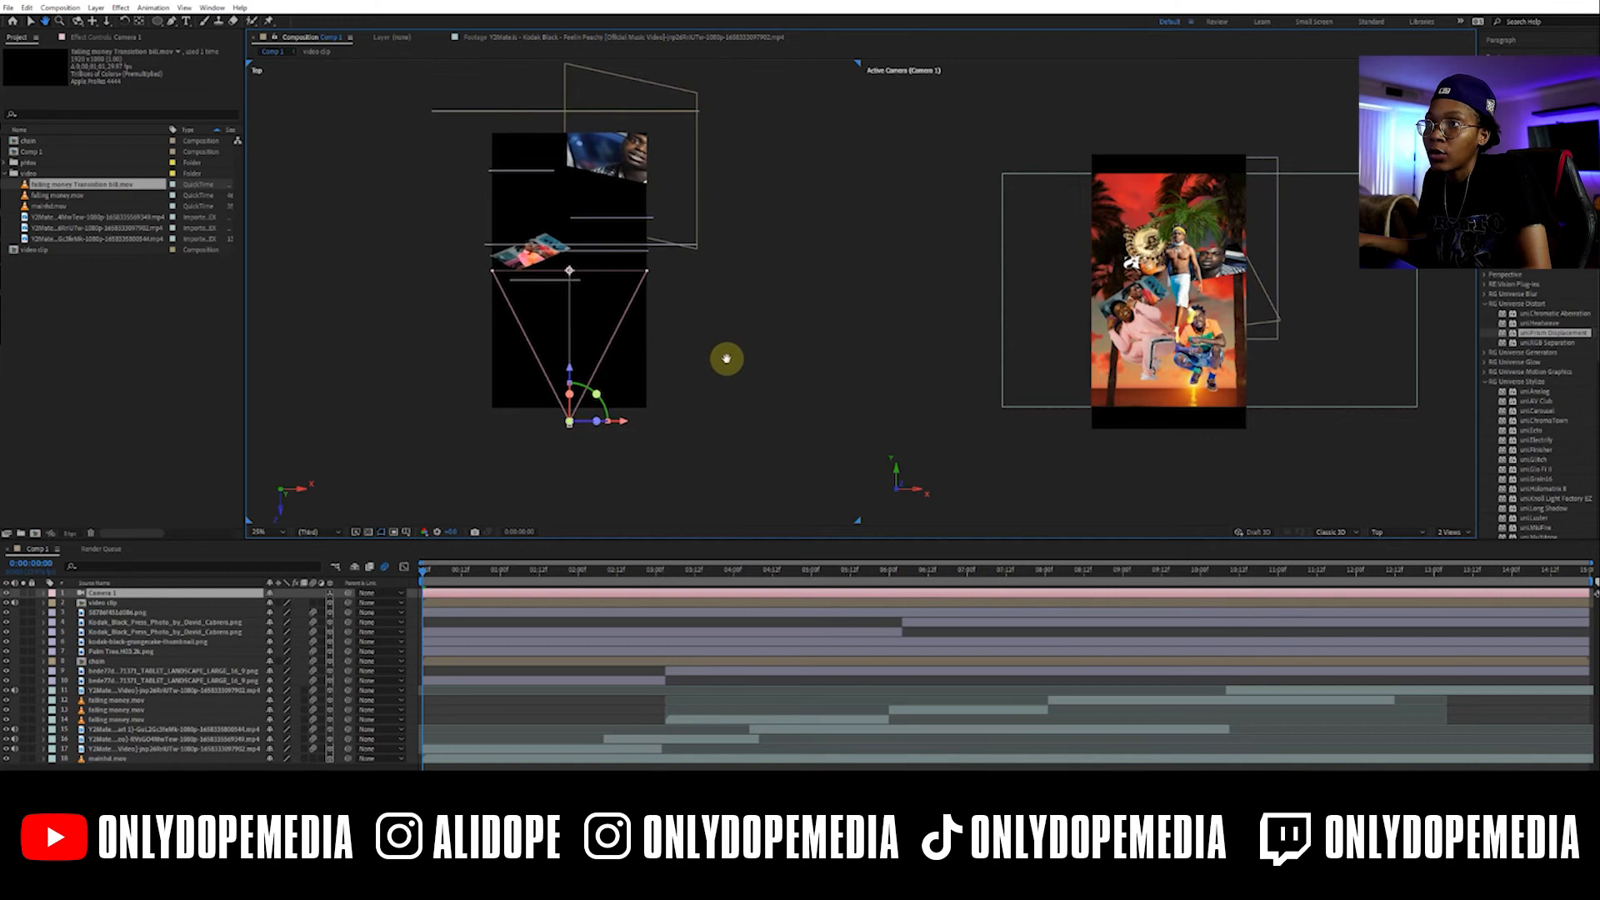
drag(568, 367, 629, 505)
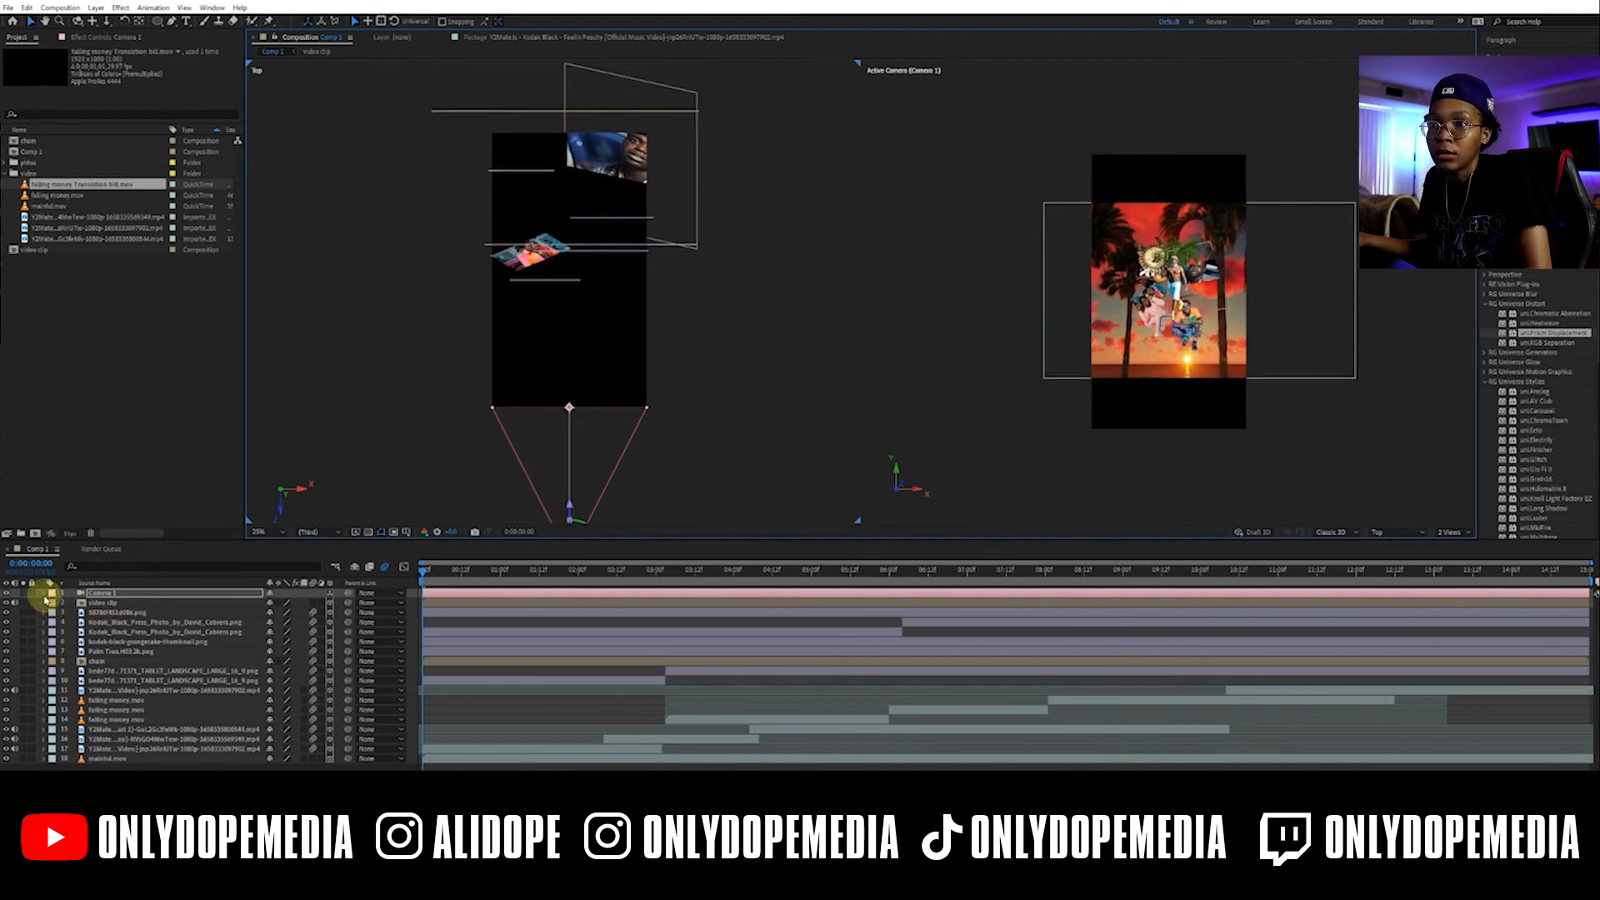
Start keyframes for the camera's Point of Interest, Position, Orientation and X, Y and Z Rotation at 0:00:00:00
click(44, 593)
click(55, 604)
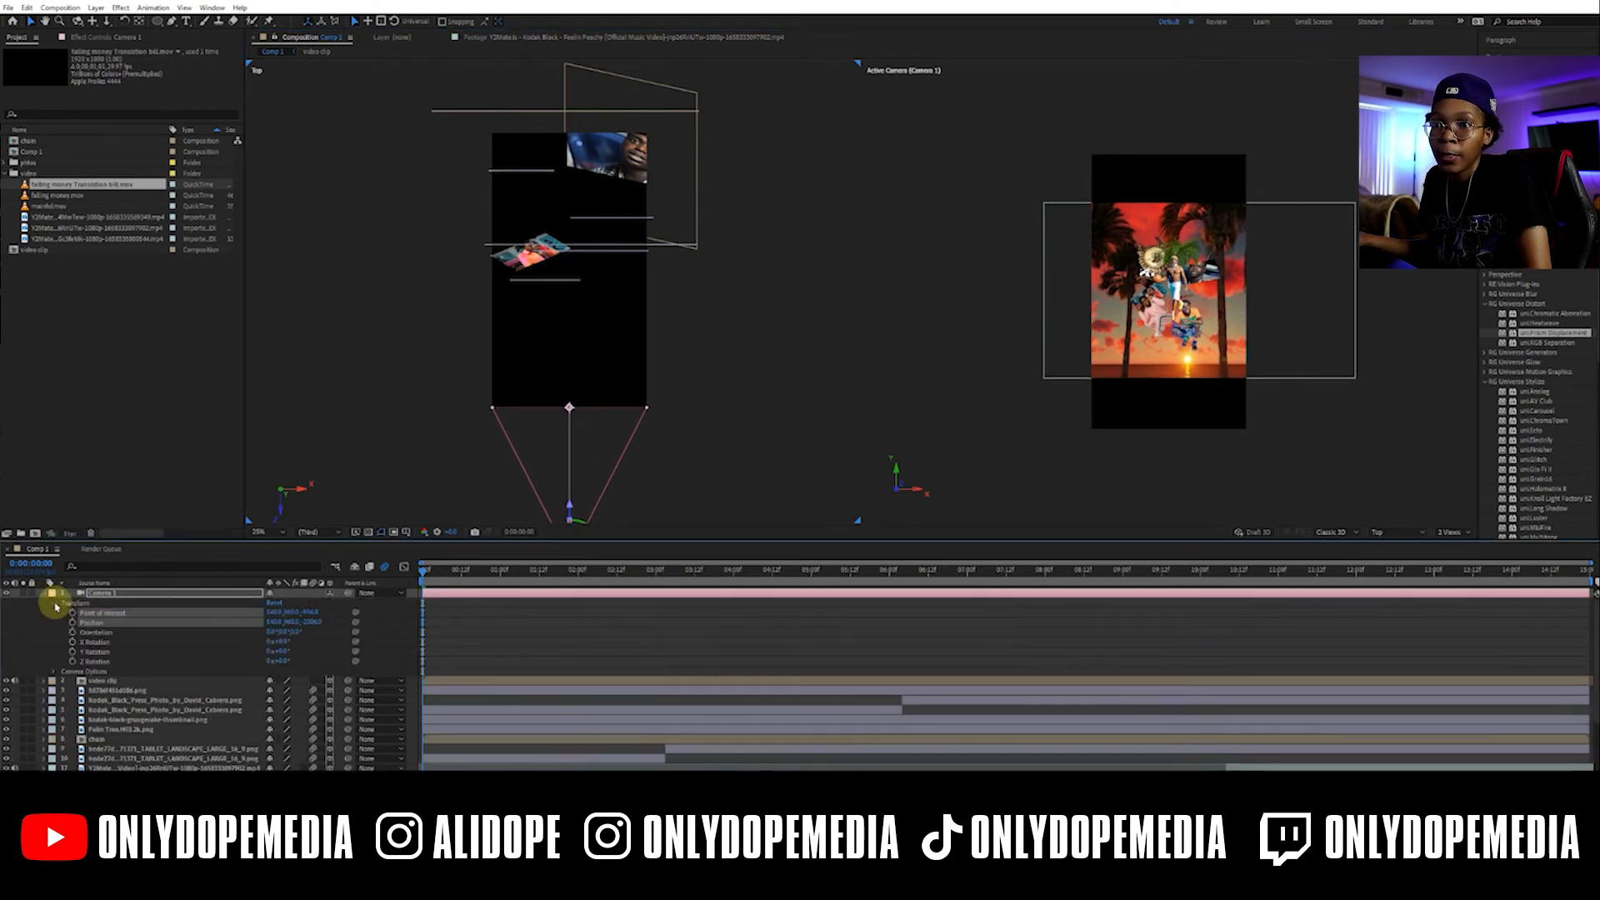
drag(72, 636, 73, 662)
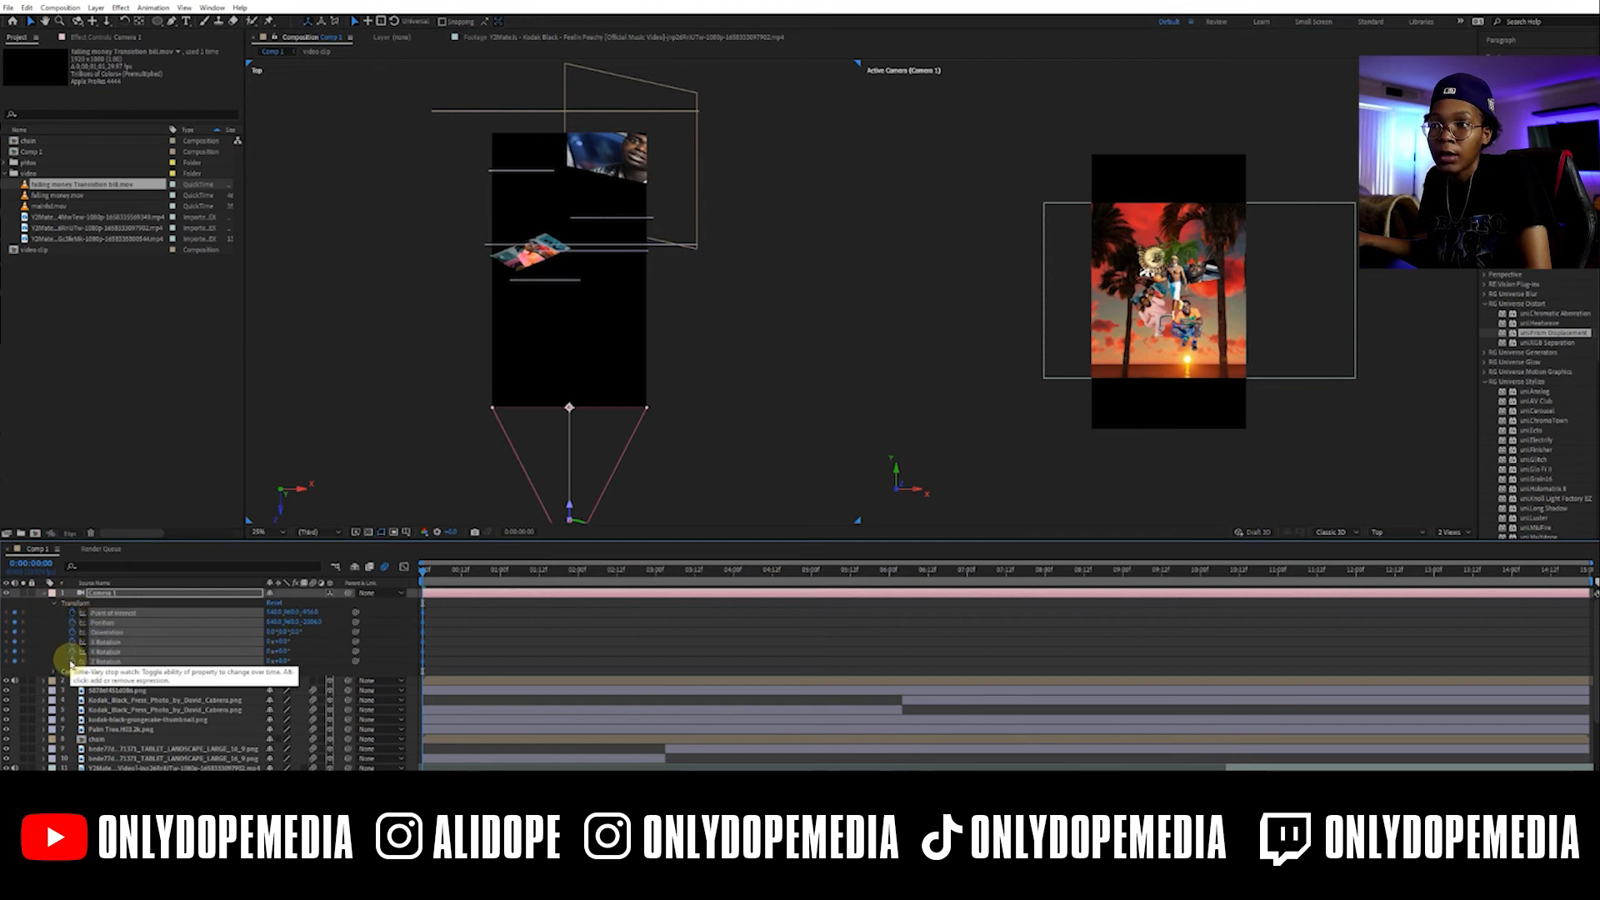
Push the camera far forward through the cutouts at the end of the composition and scrub back through the move
click(1513, 573)
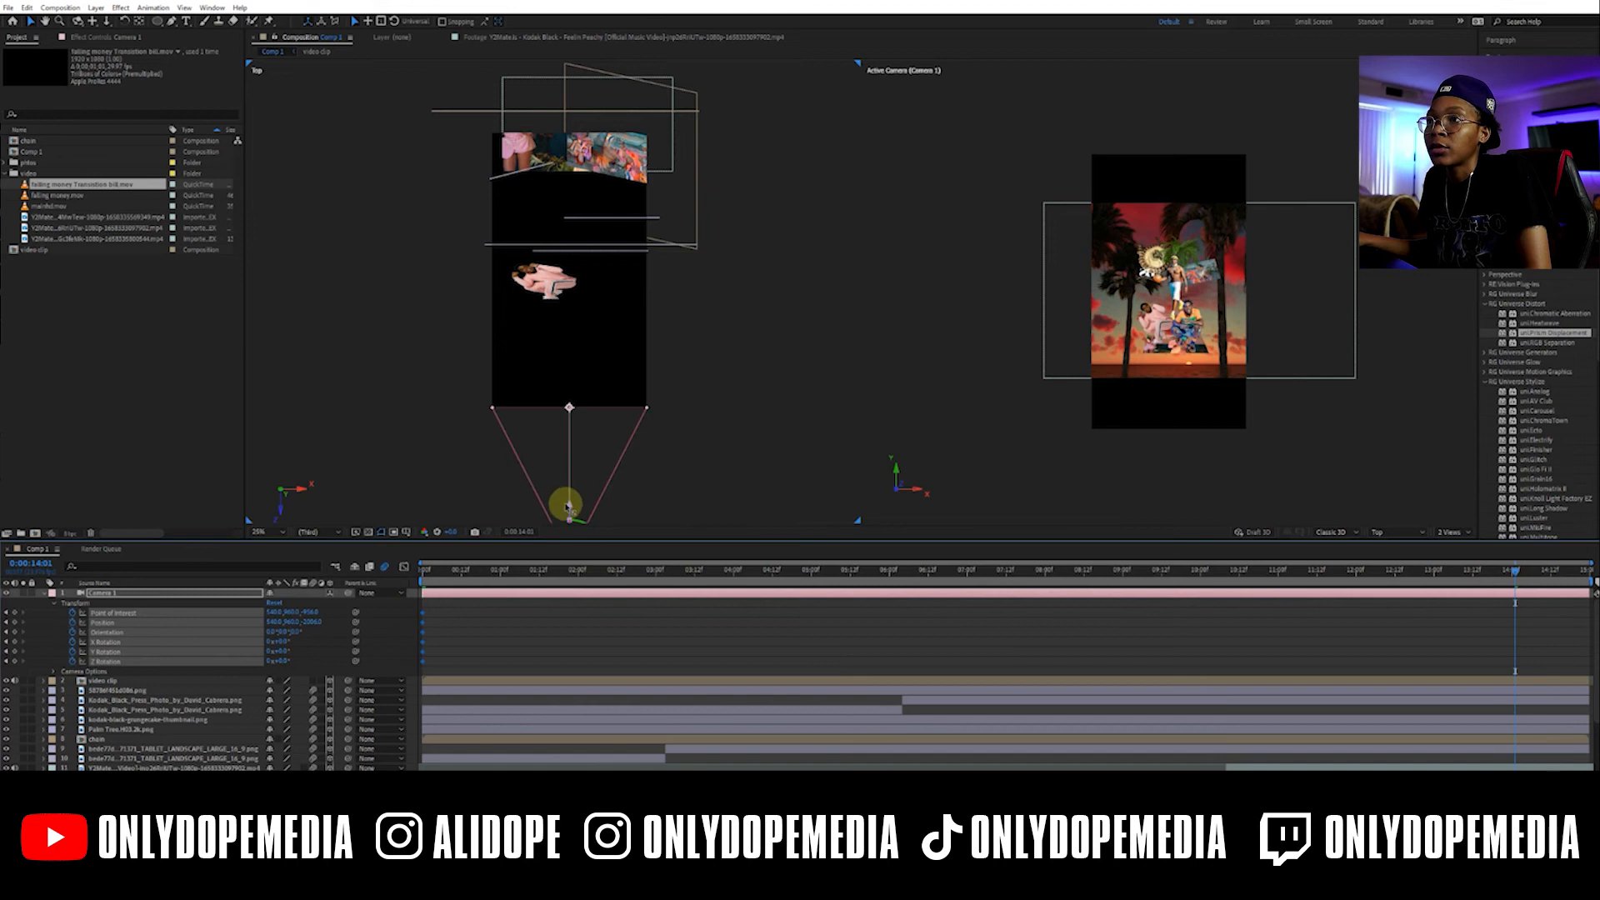
drag(567, 506, 568, 230)
key(space)
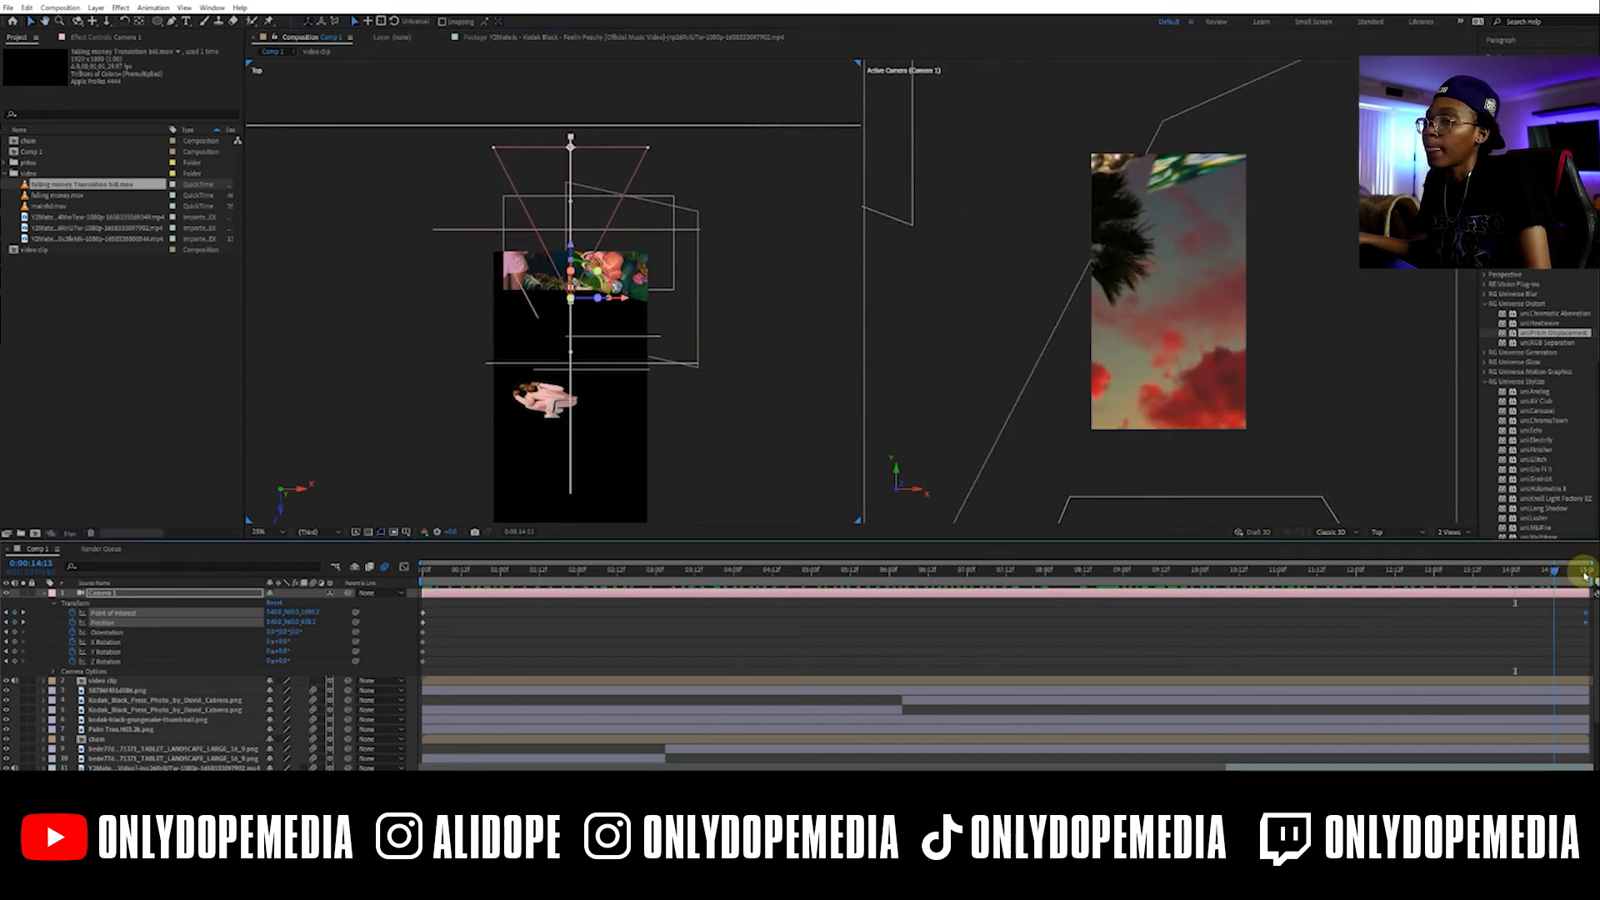
drag(1584, 574, 922, 564)
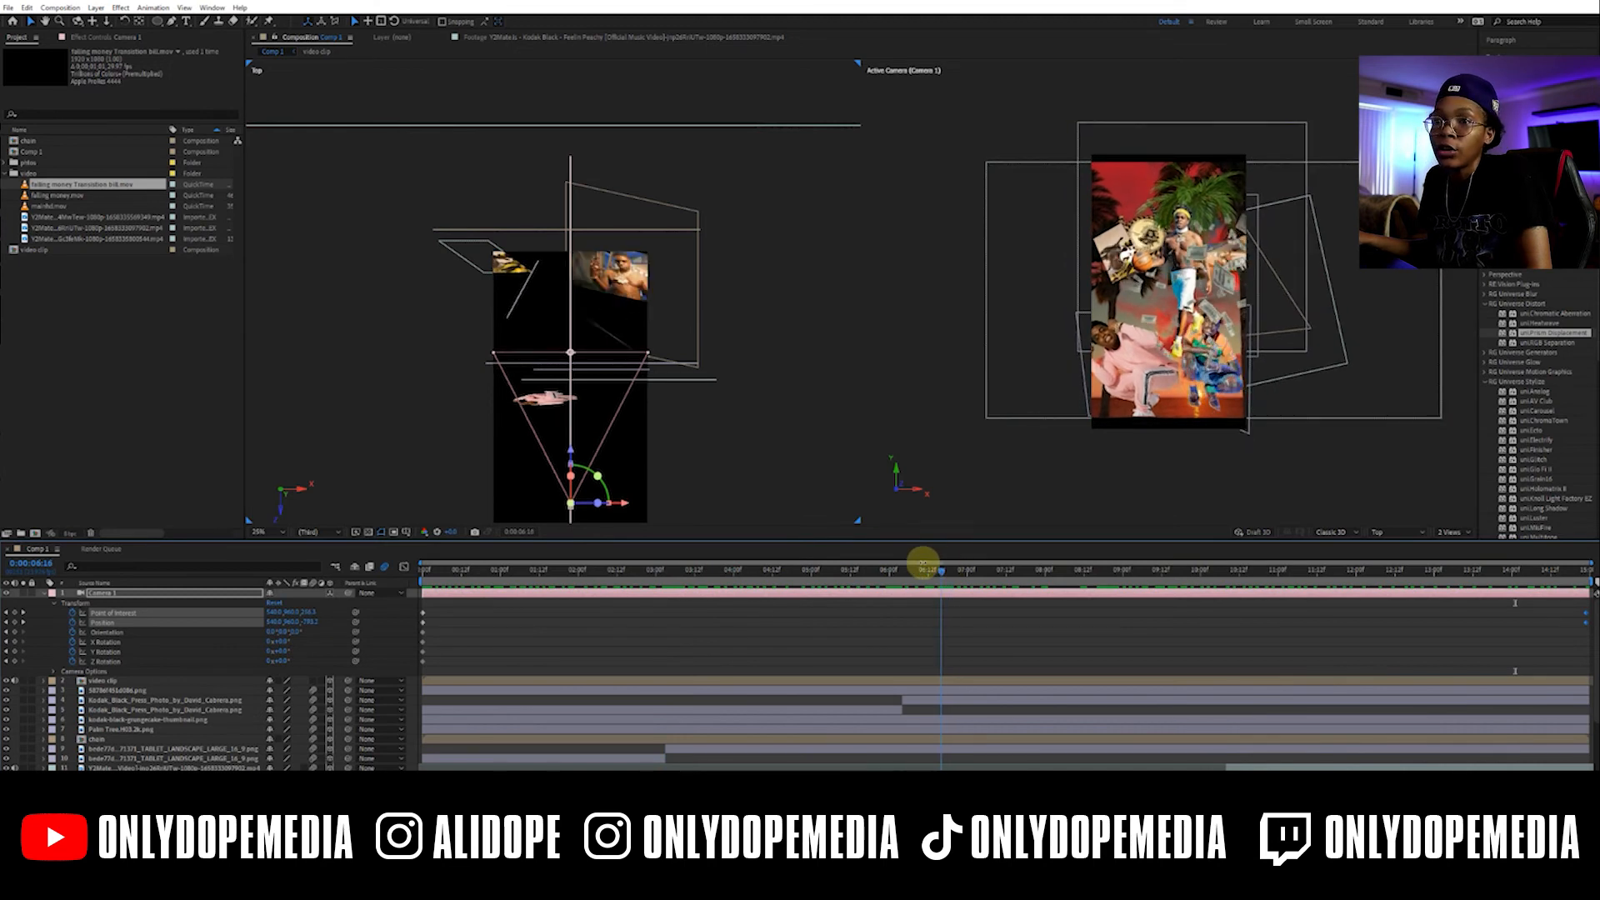
Add camera keyframes for Point of Interest, Position, Orientation and all three Rotation properties at 0:00:06:00
click(890, 572)
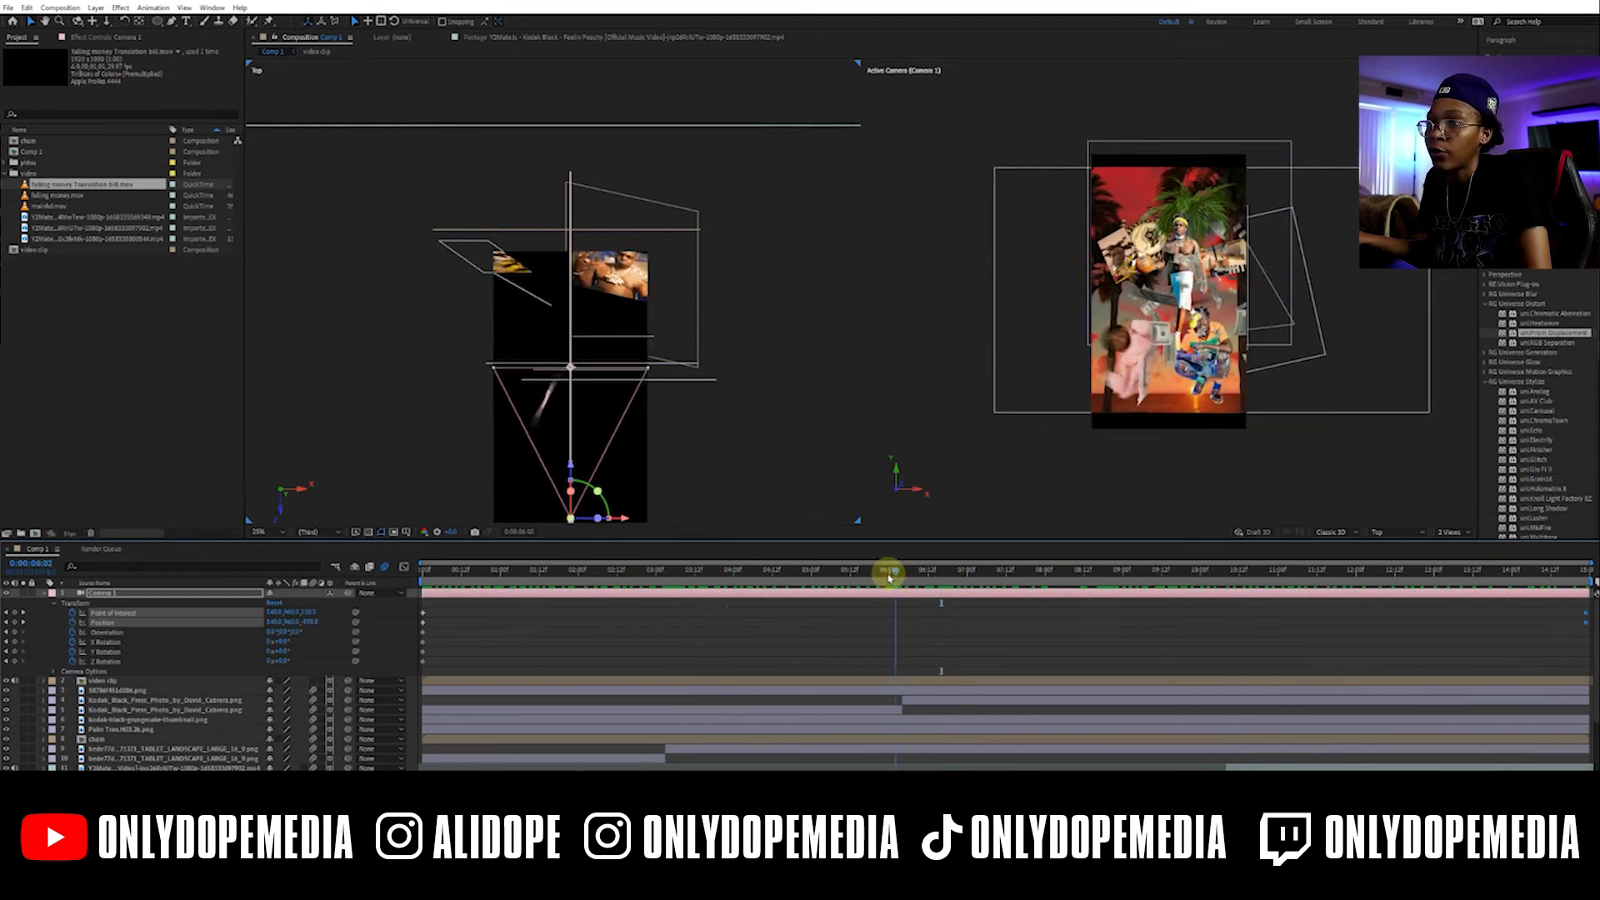
click(15, 622)
click(15, 632)
click(15, 642)
click(15, 652)
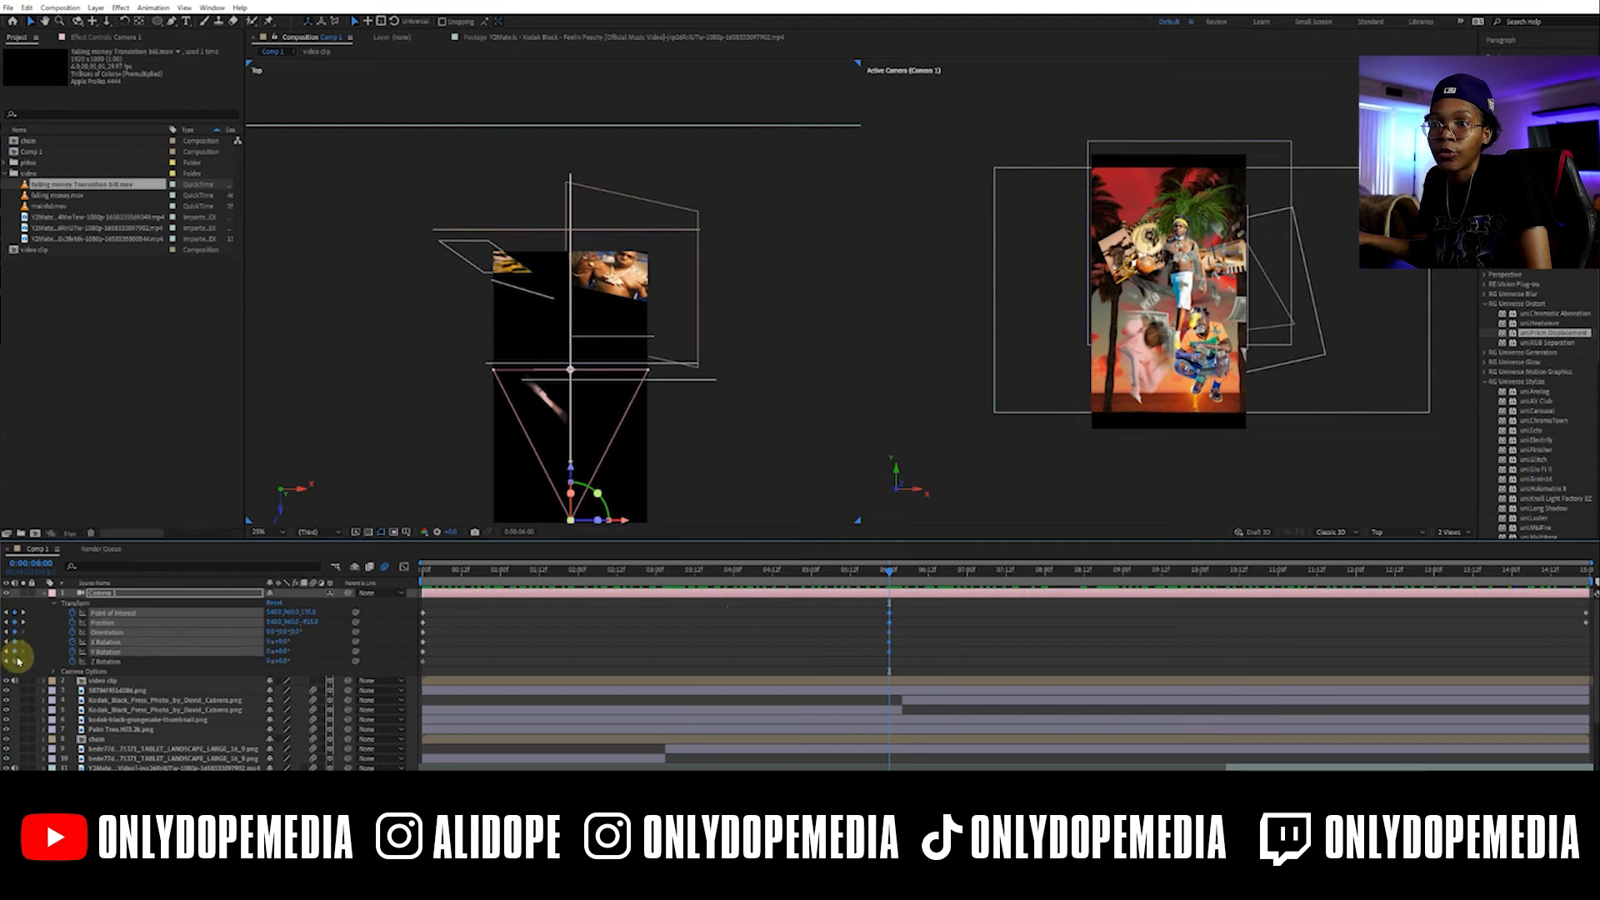
click(15, 661)
Turn the camera around its vertical axis at 0:00:06:20 and move it forward toward the cutouts
drag(910, 571, 954, 575)
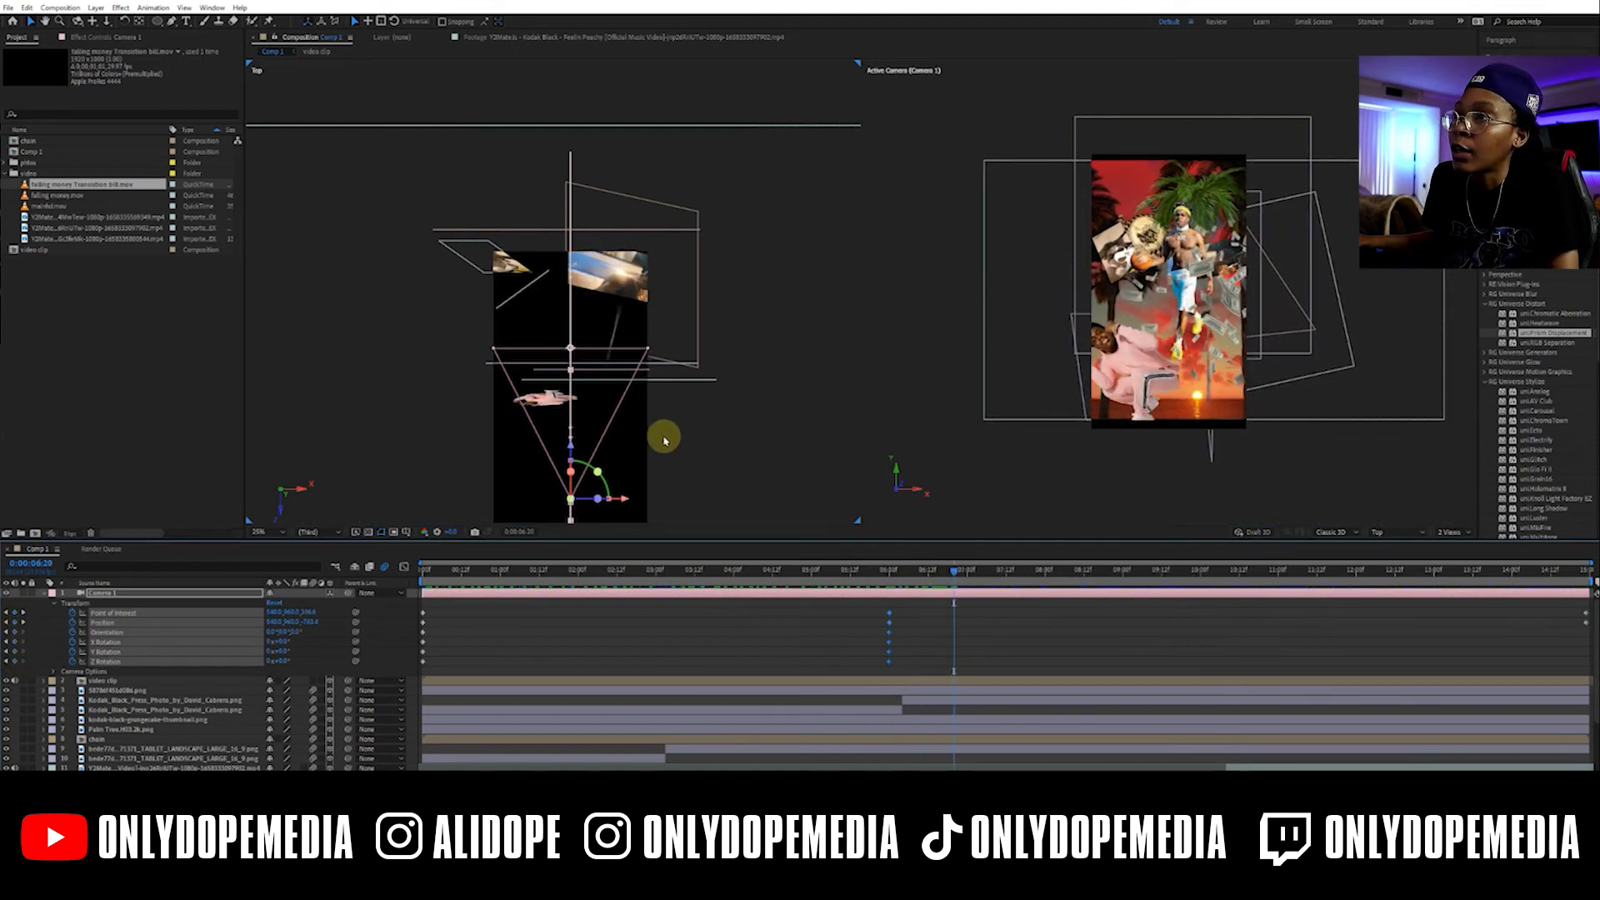
click(611, 486)
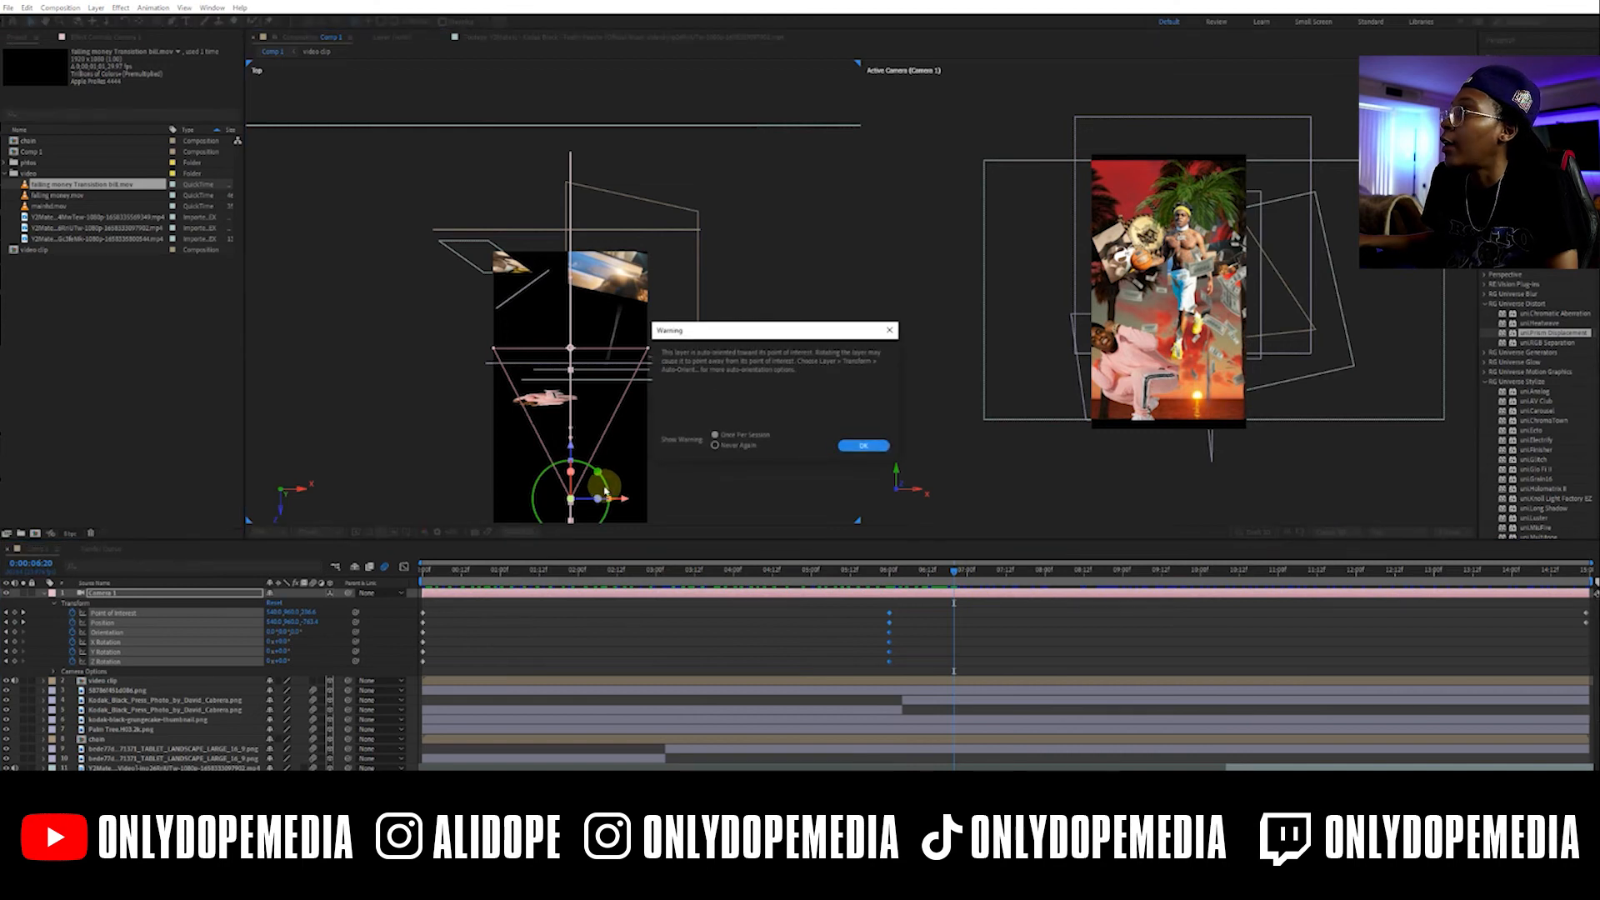
click(879, 448)
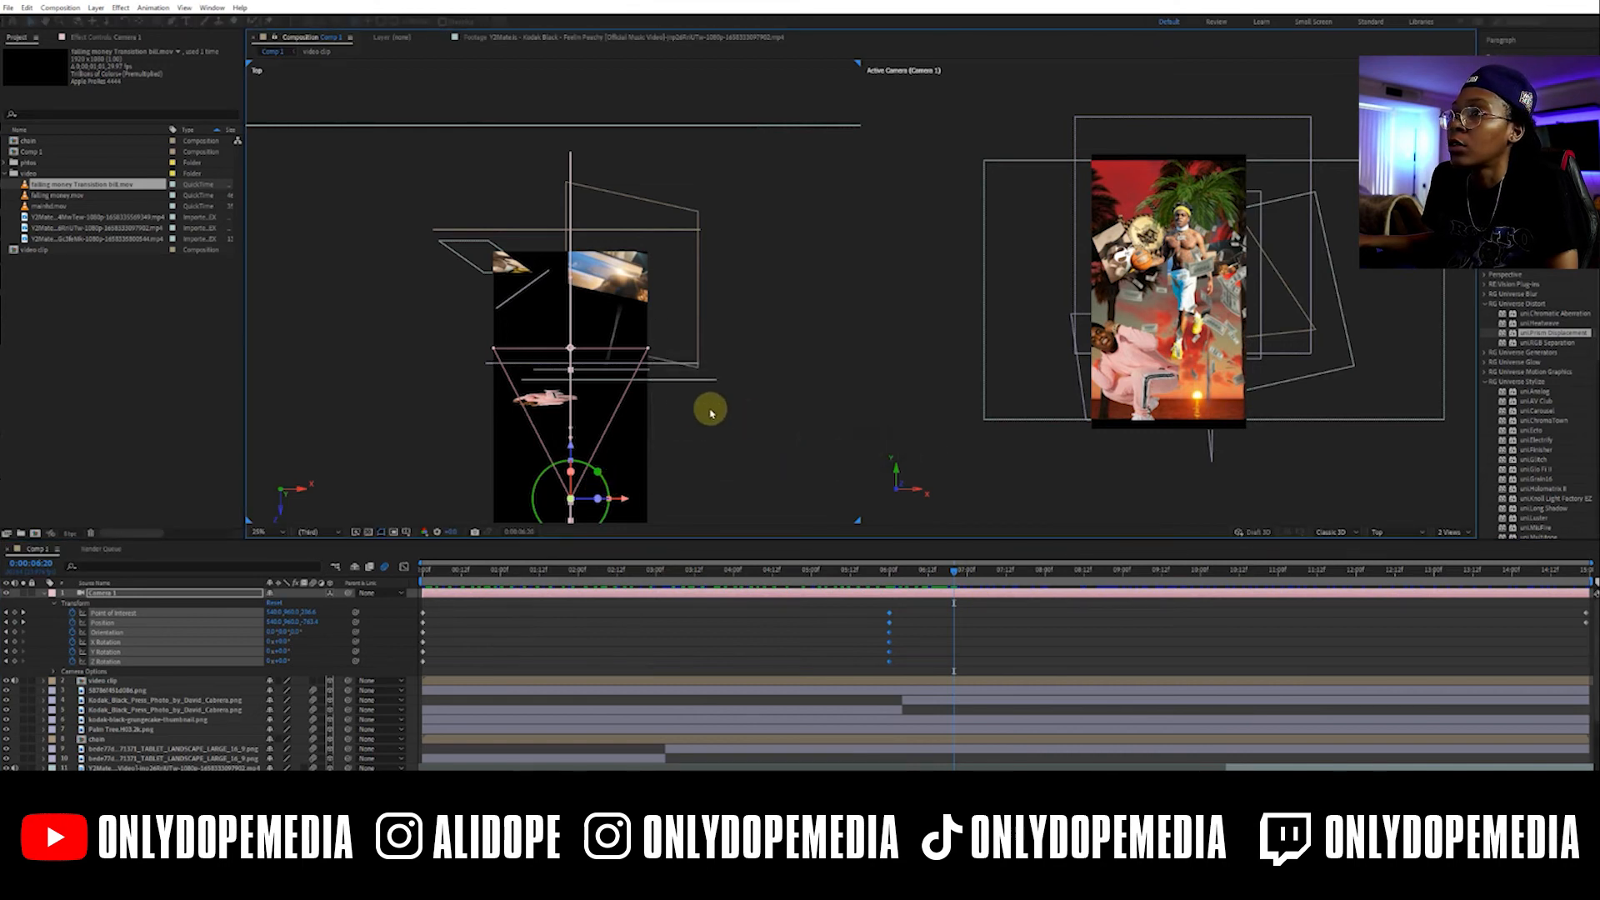
drag(616, 473, 606, 485)
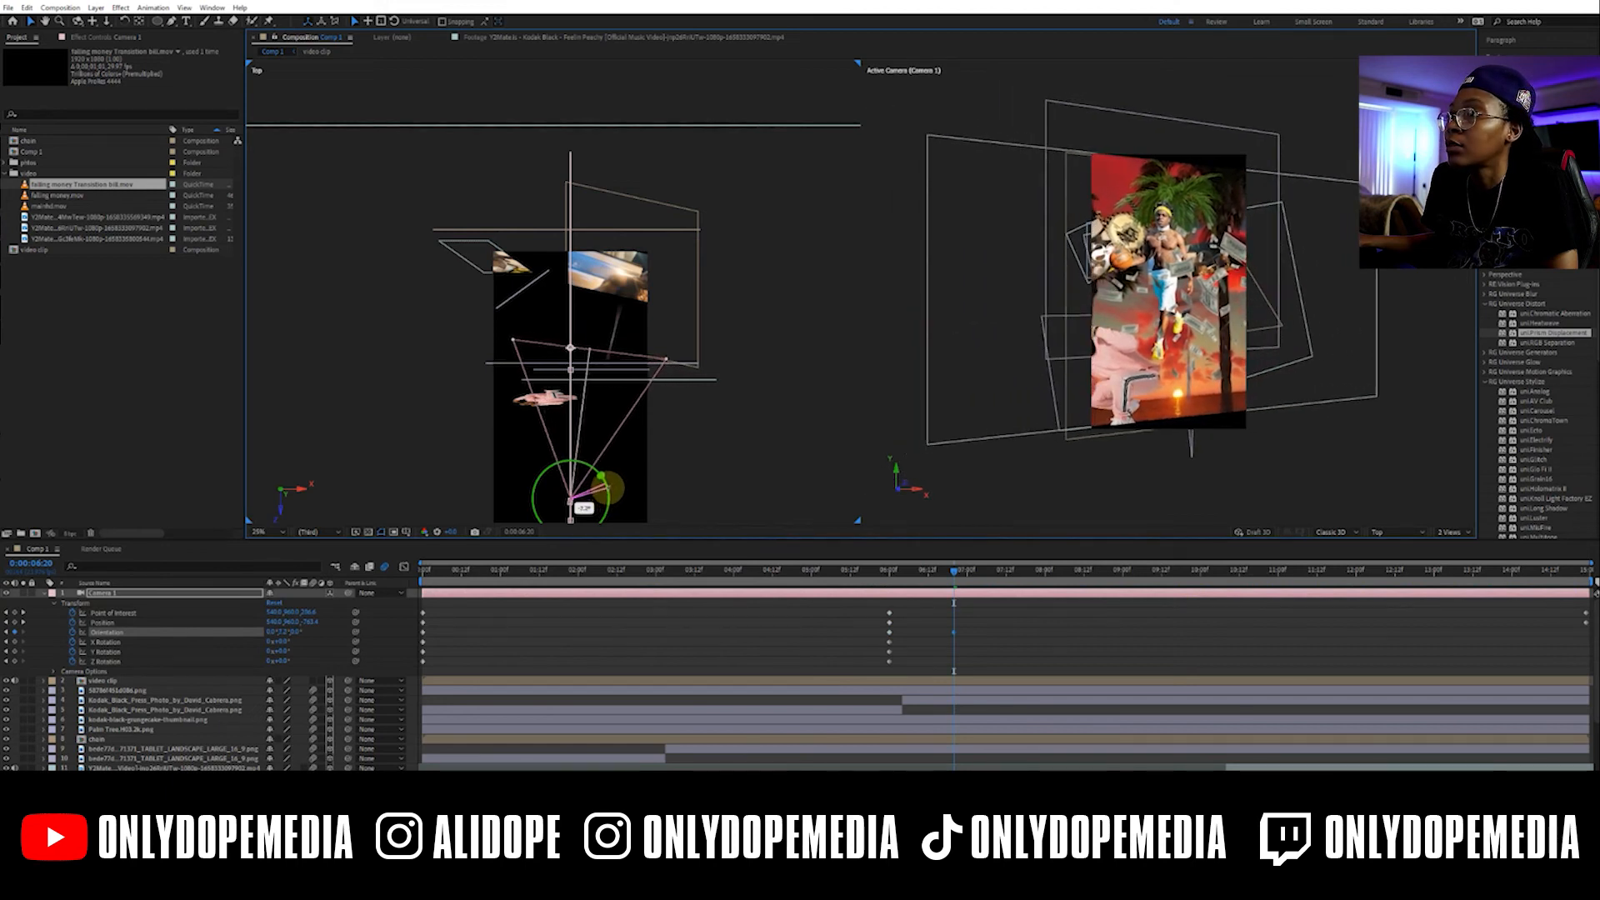
drag(577, 454, 614, 380)
Pull the camera back and turn it around its vertical axis at 0:00:07:12, then collapse its properties
drag(982, 567, 1006, 567)
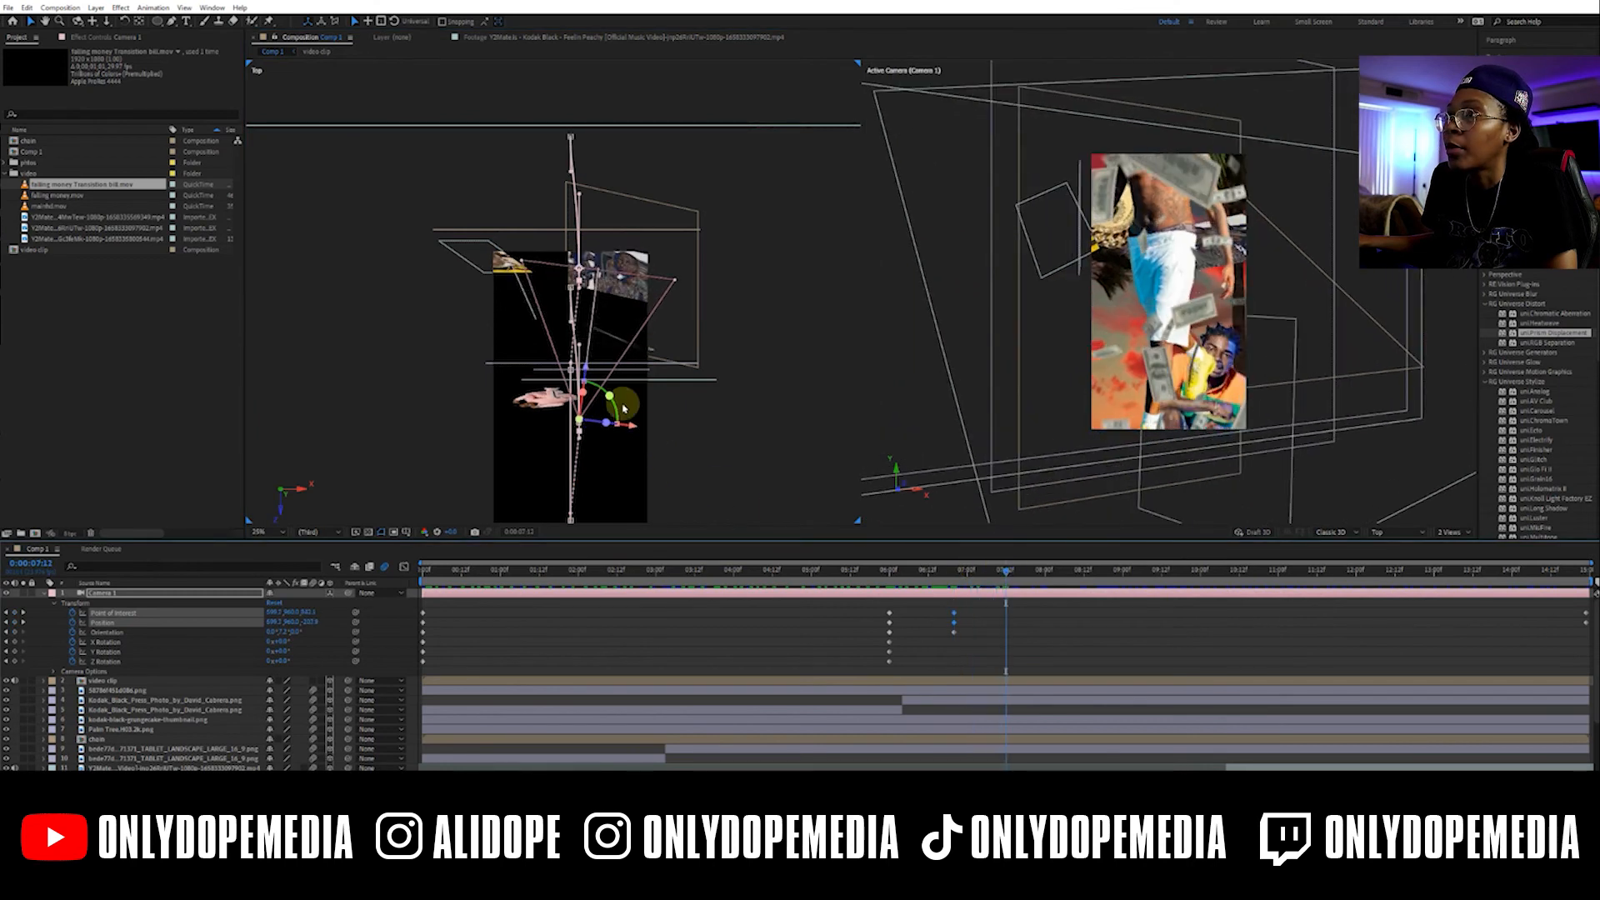
drag(586, 371, 593, 410)
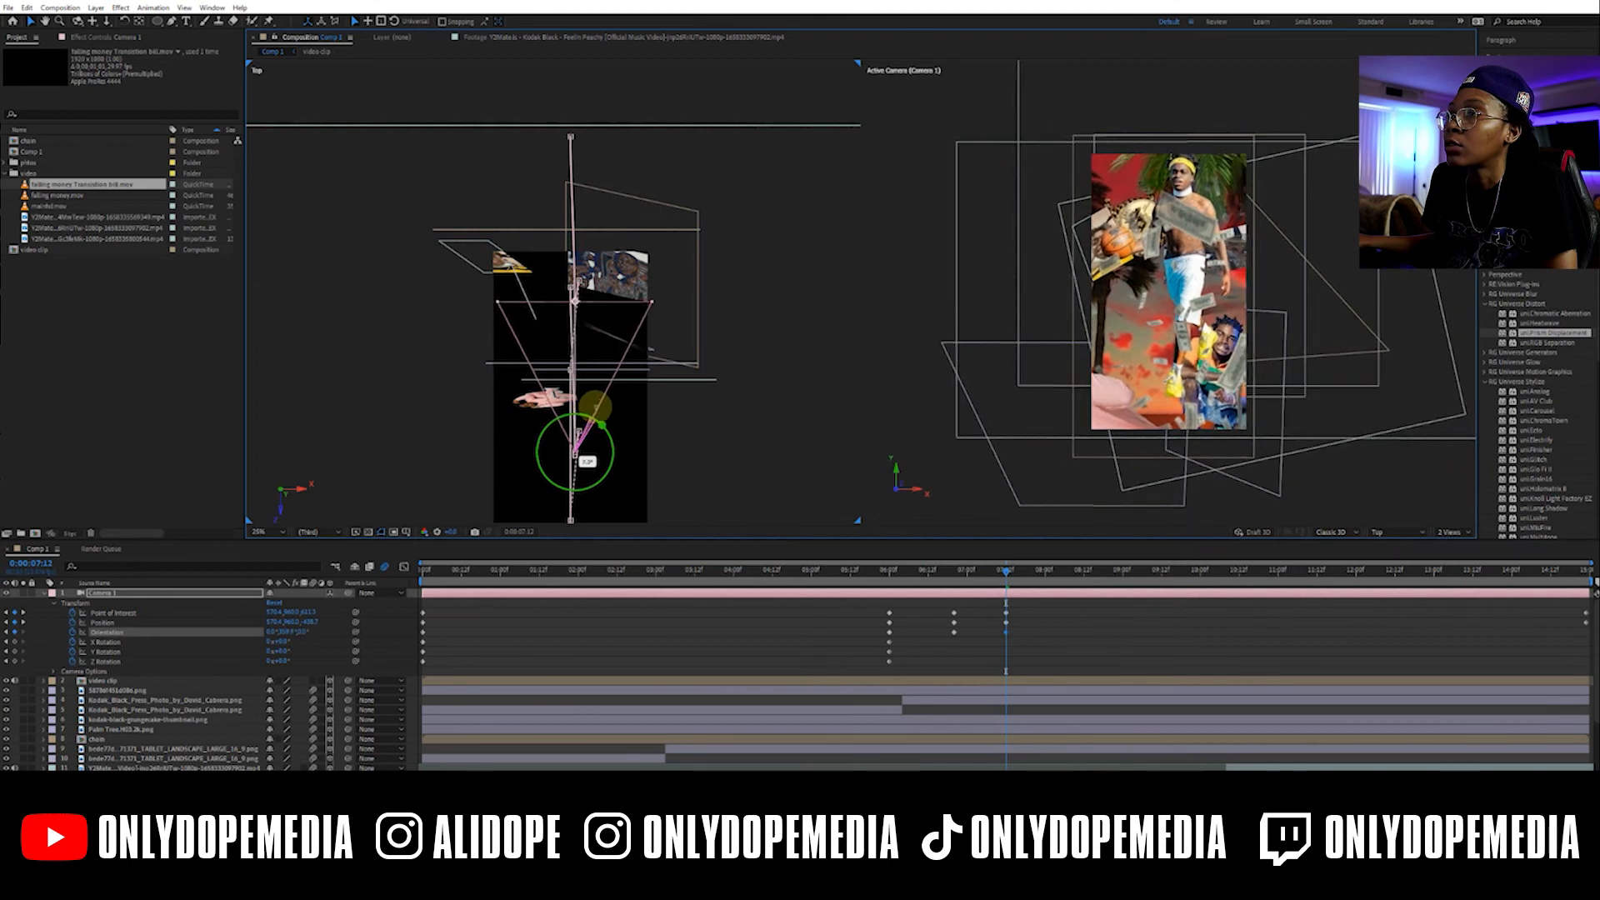
click(47, 593)
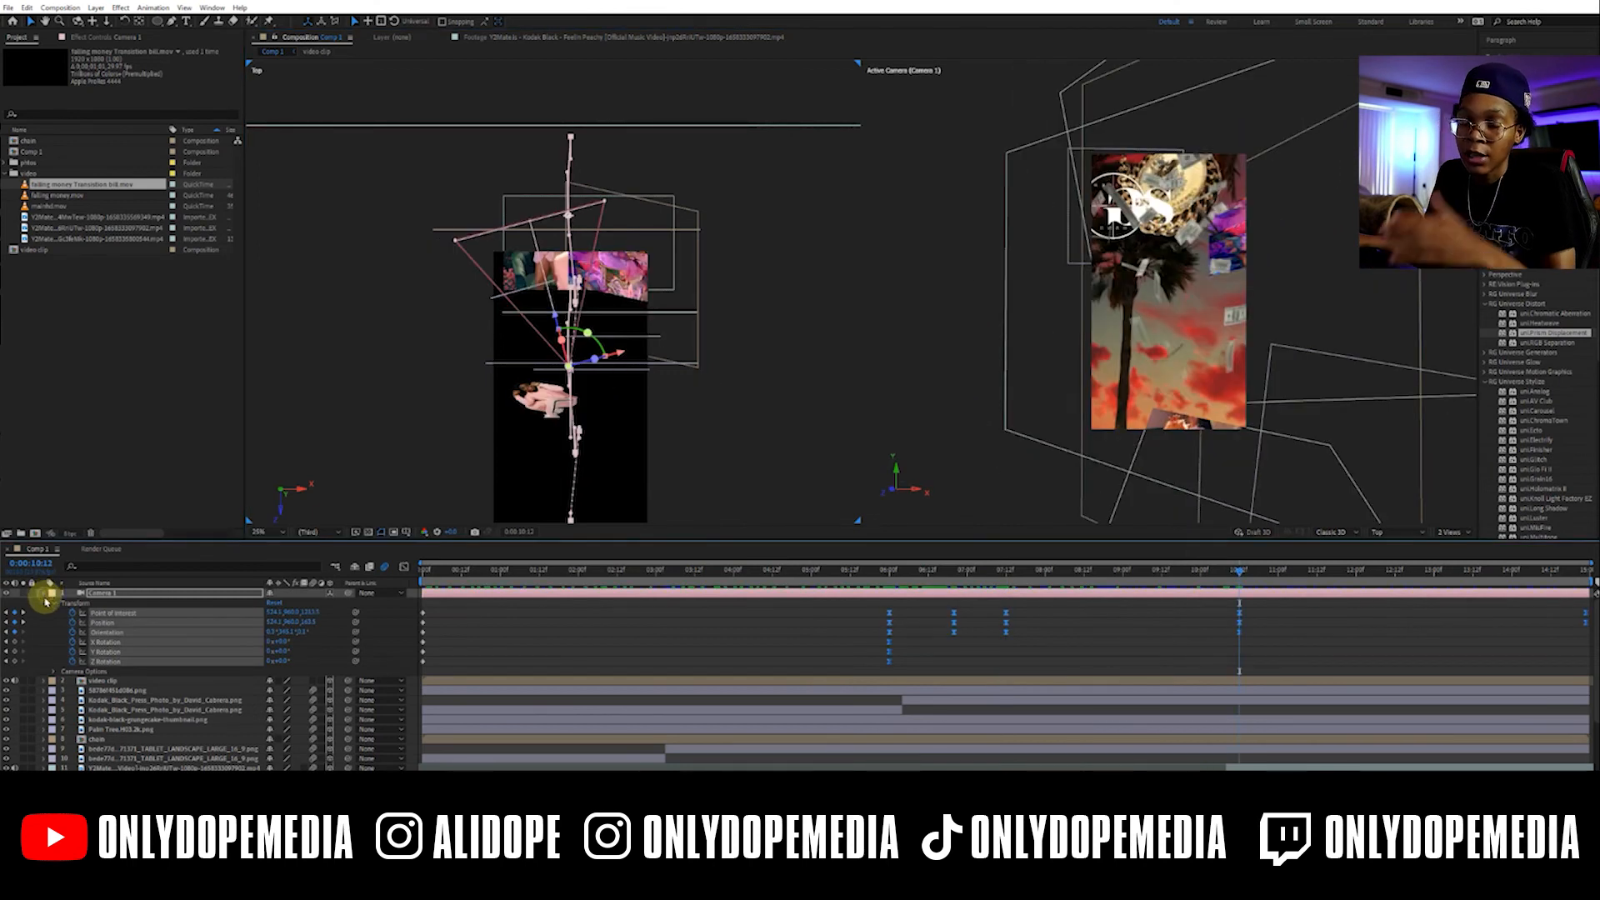
click(44, 593)
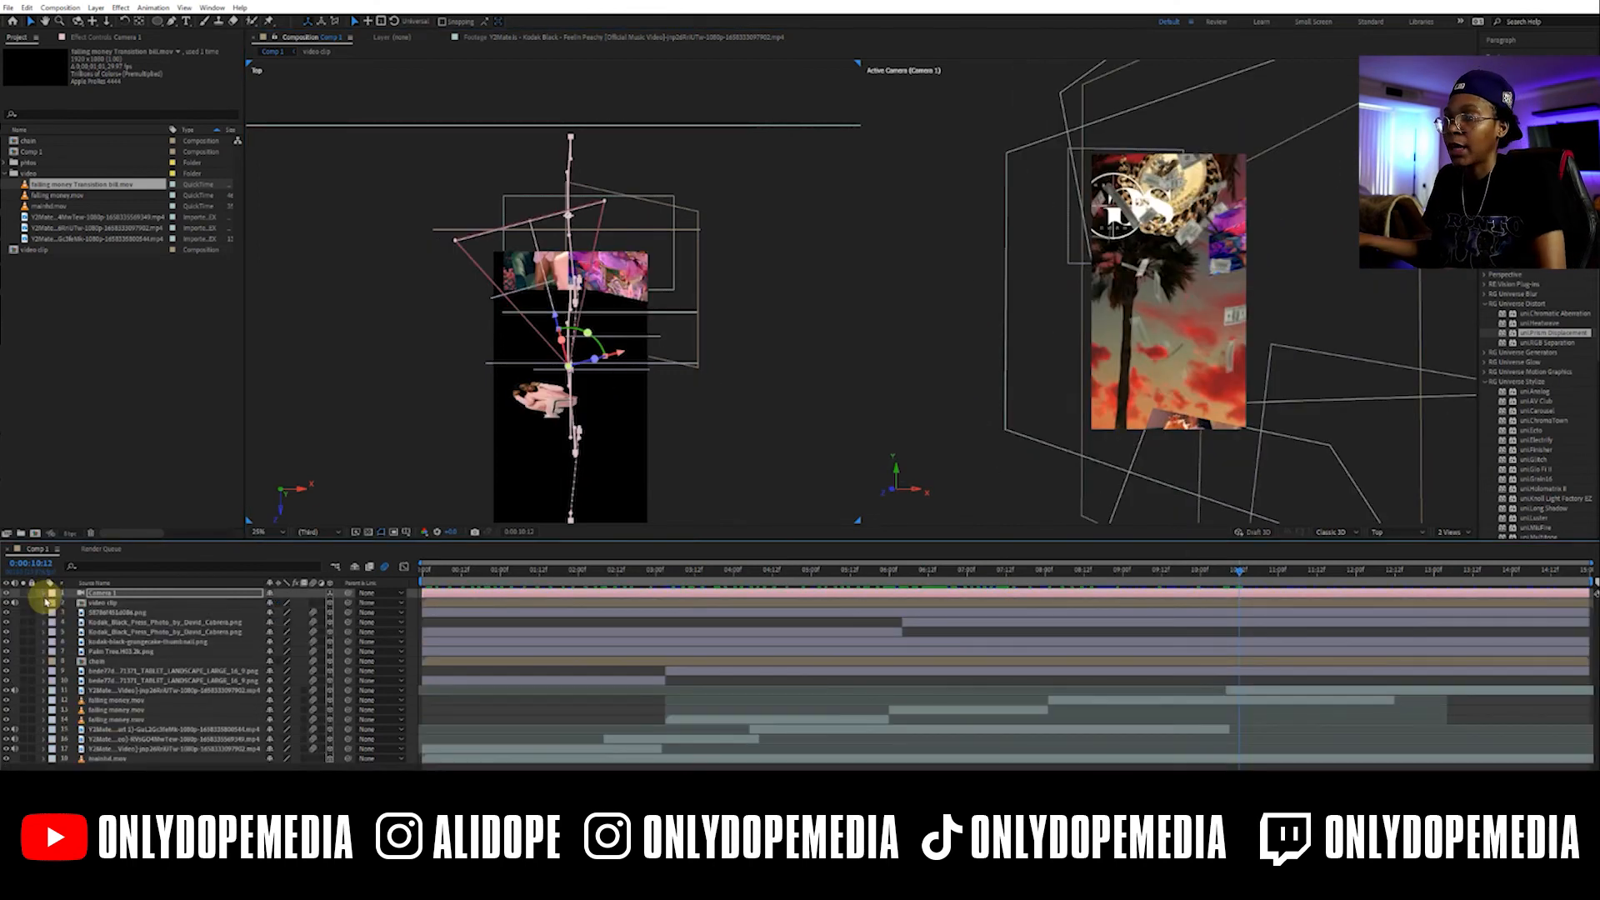
Enlarge the sunset background layer's Scale at the start of the composition so it fills the vertical frame
drag(550, 539, 547, 505)
click(519, 740)
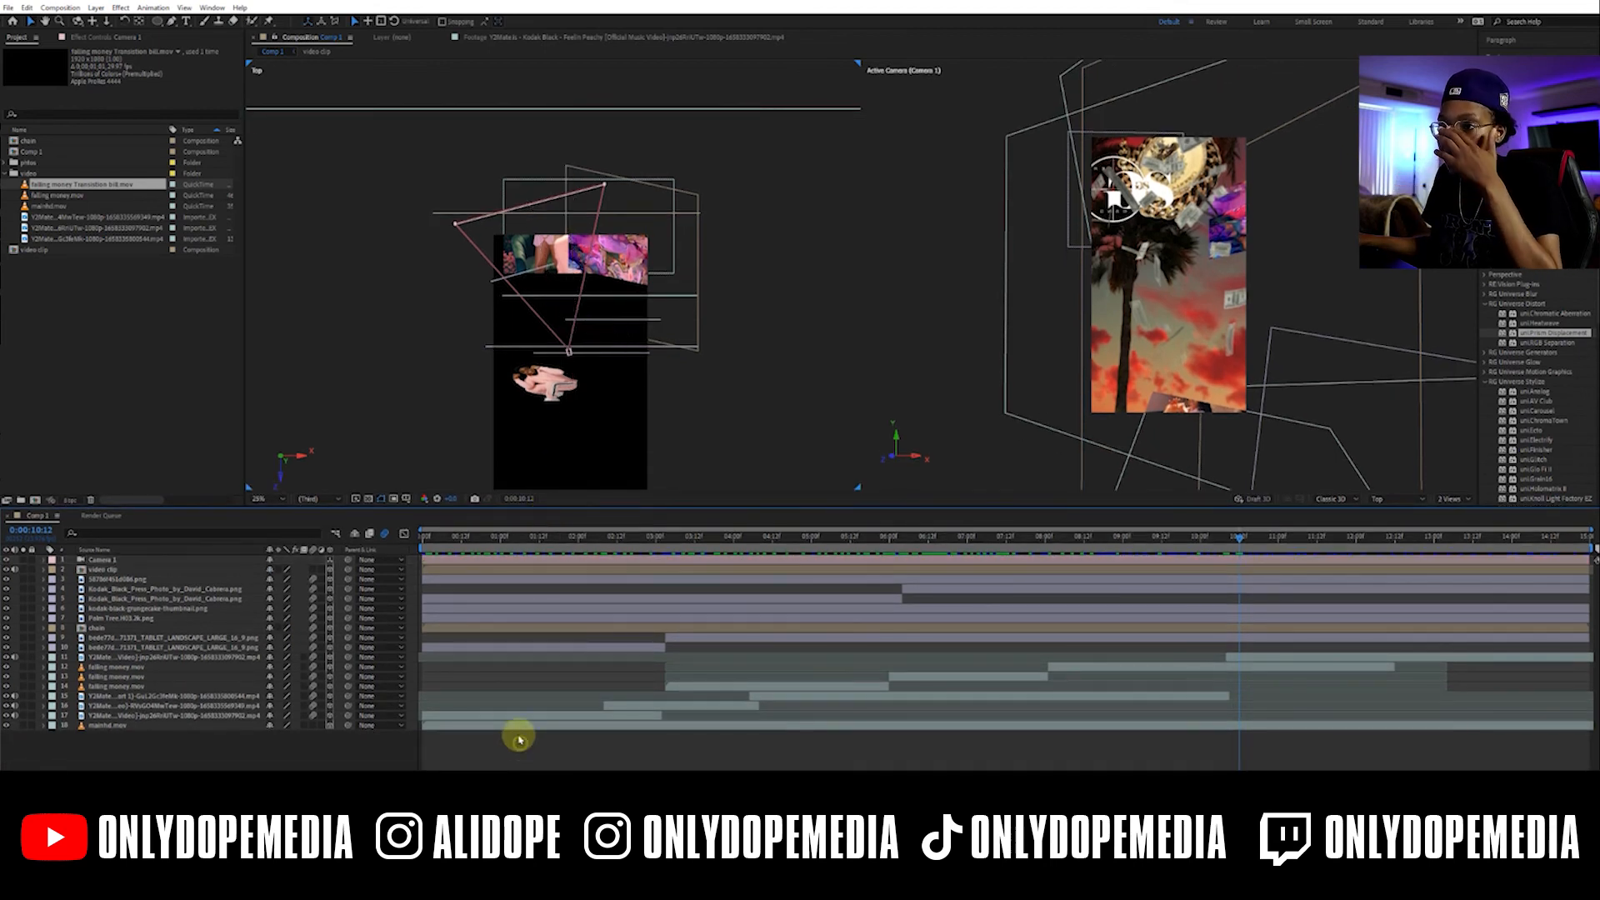
drag(447, 537, 414, 537)
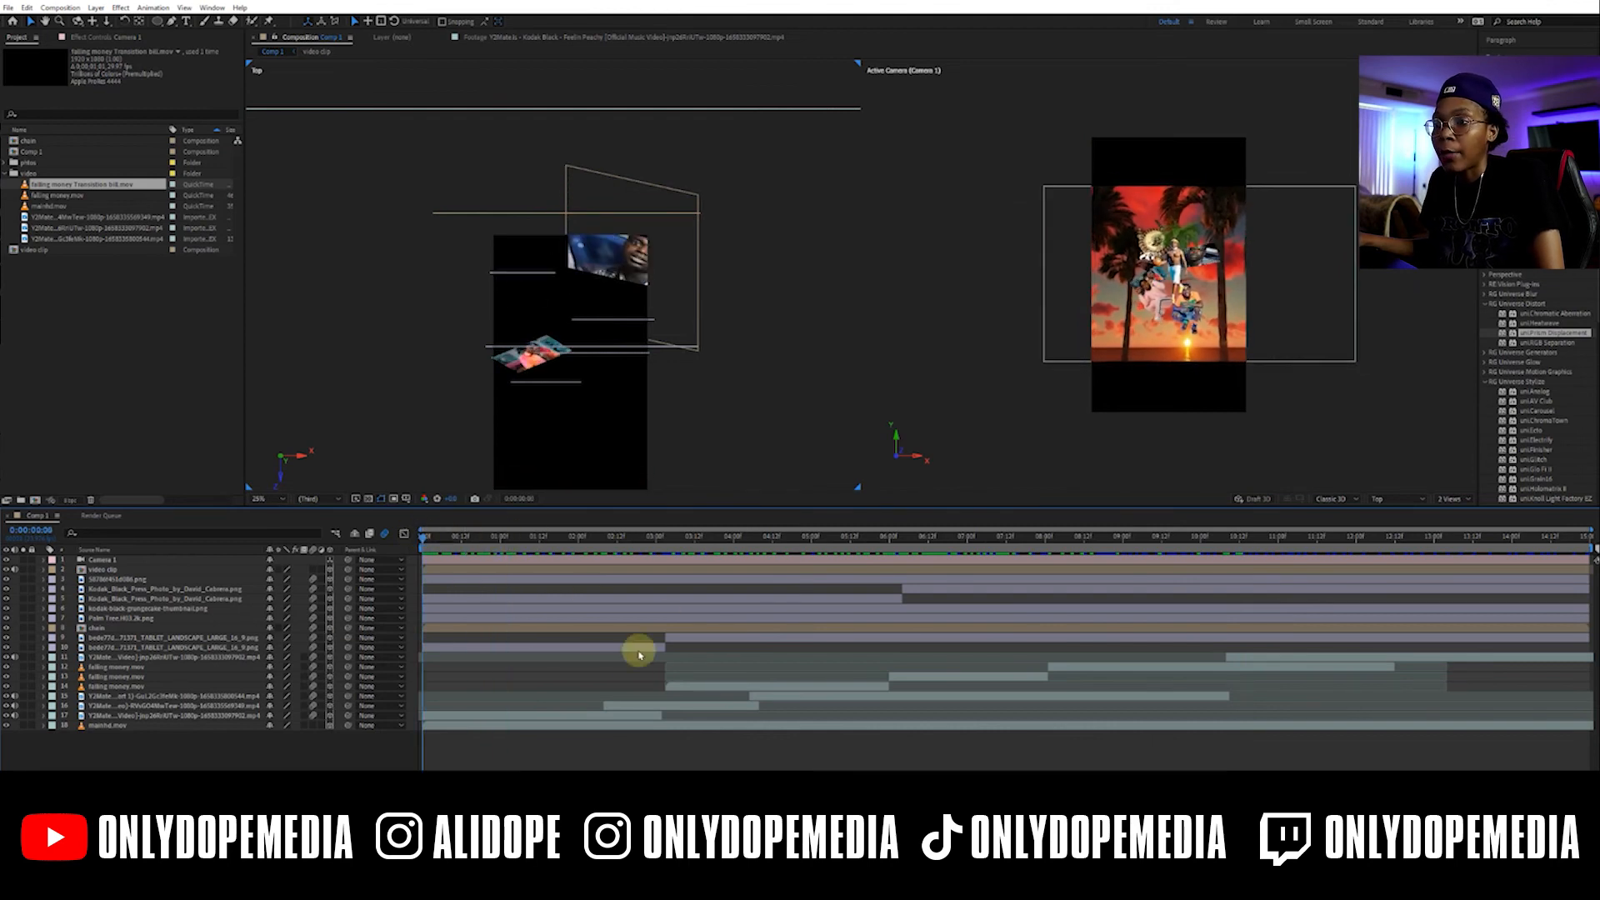
click(559, 728)
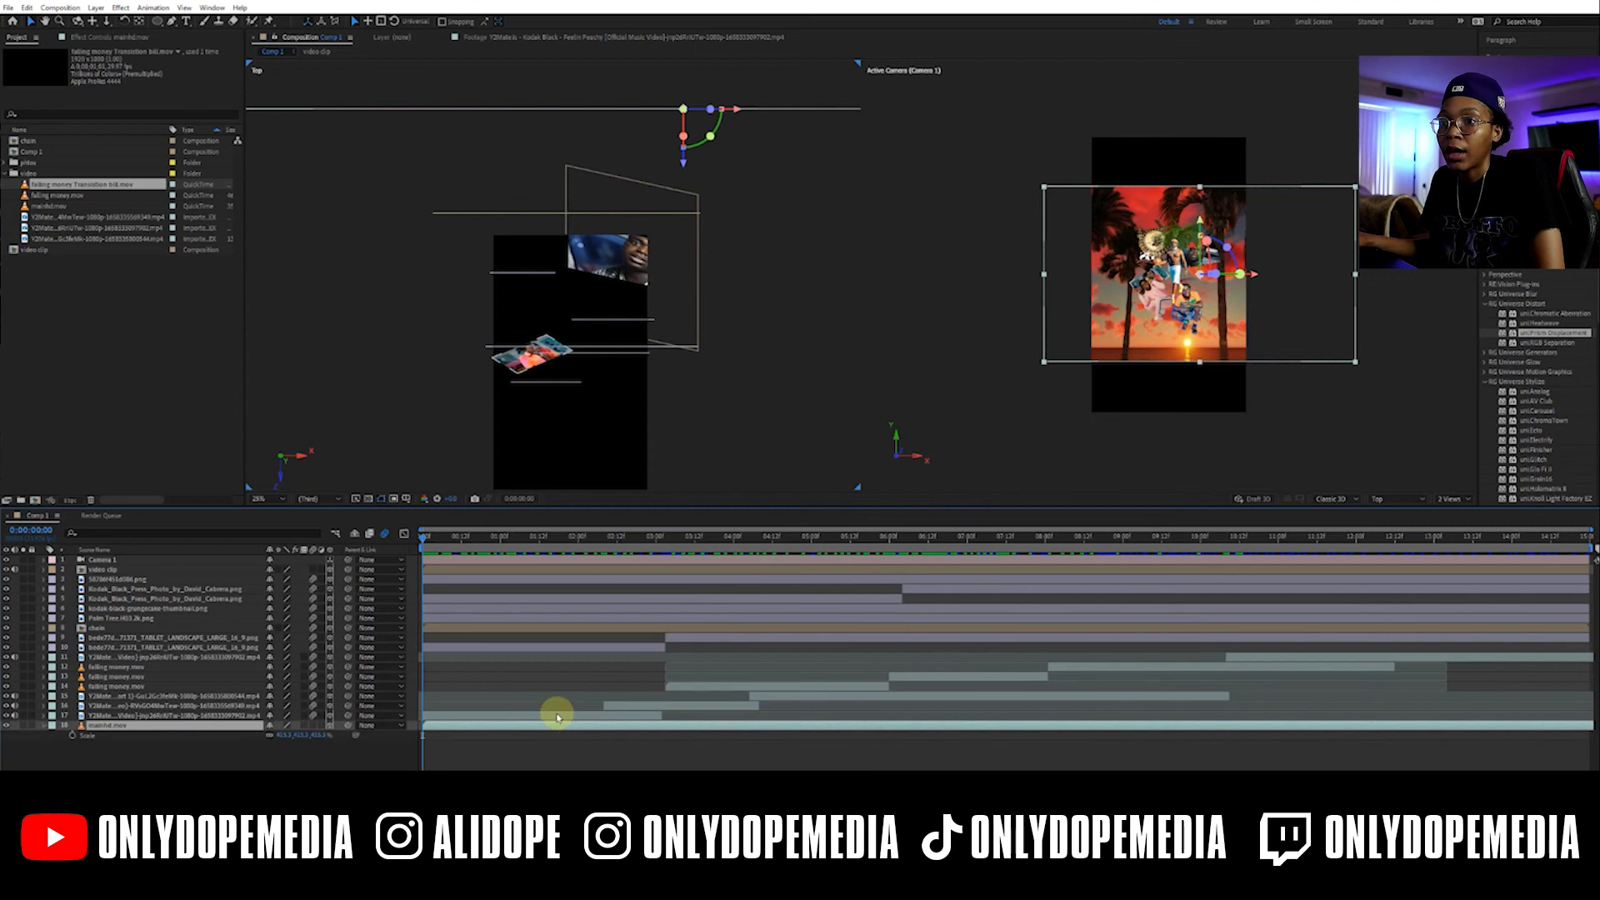
drag(324, 735, 467, 709)
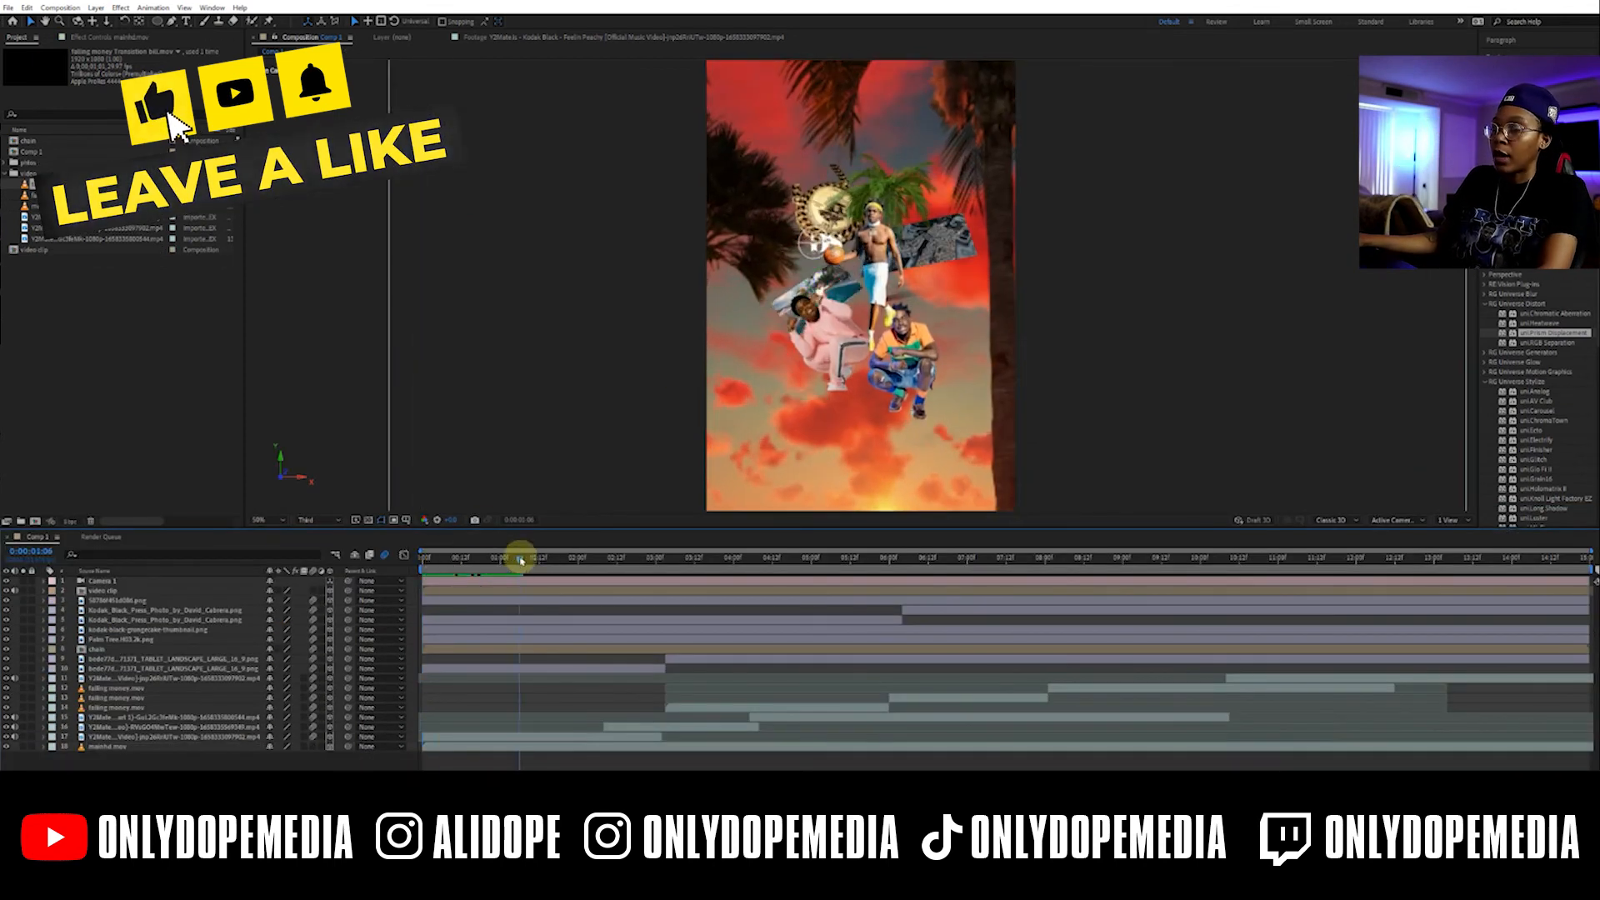
Move the first half of the crouching press photo cutout closer to the camera and slightly reduce its Scale
click(516, 670)
drag(500, 565, 608, 561)
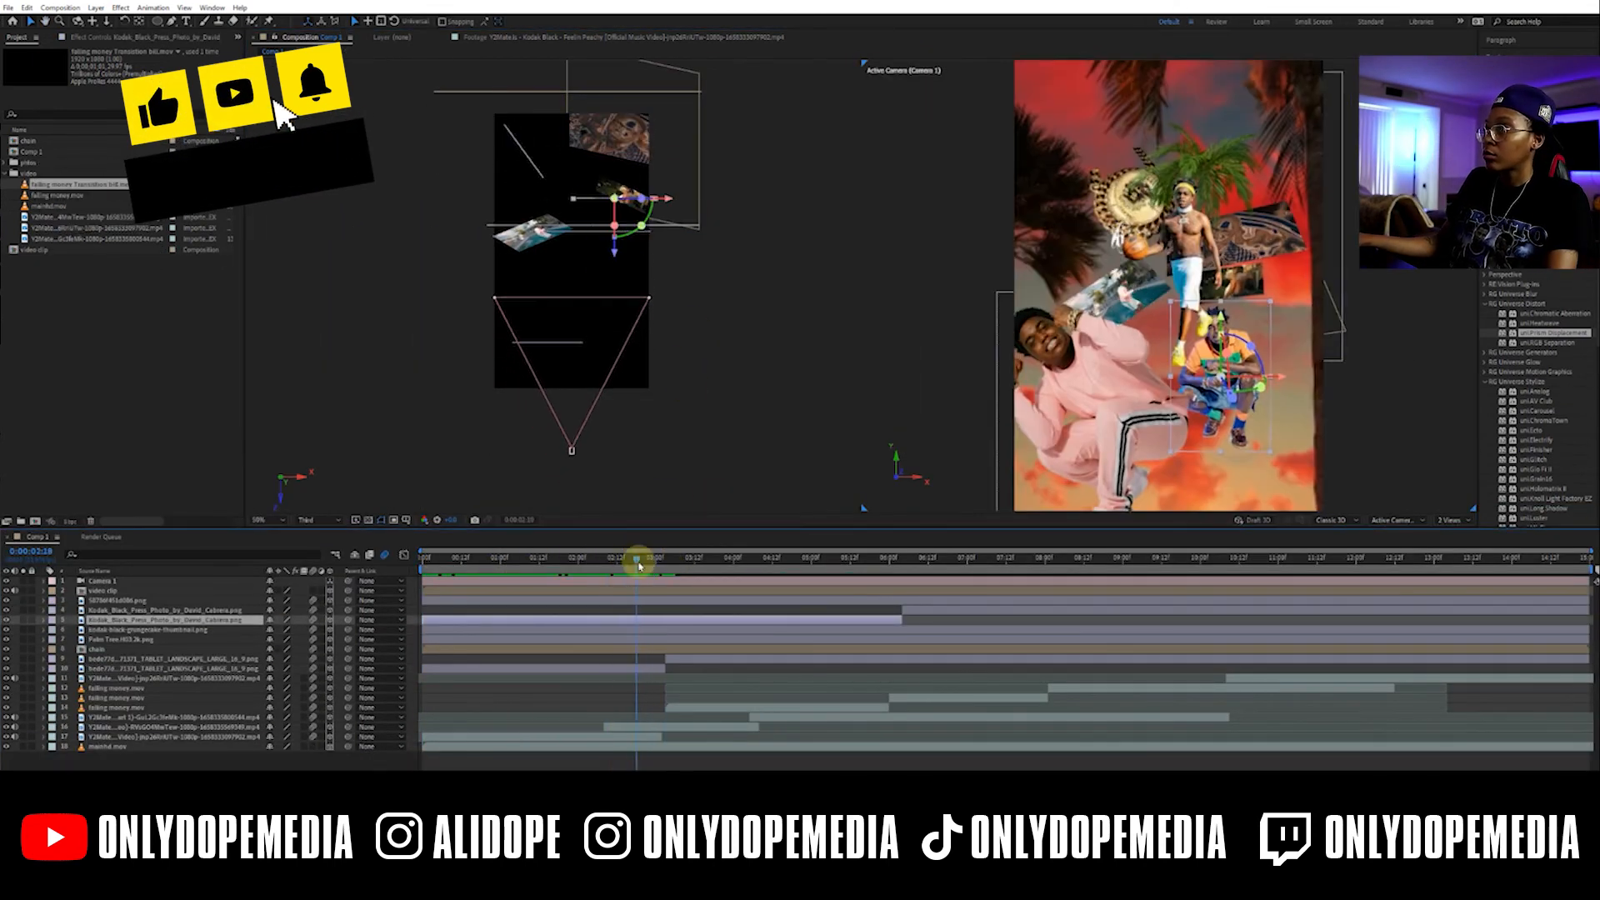
key(s)
drag(614, 208, 604, 278)
drag(297, 631, 292, 630)
Animate the tilted video clip behind the pink-suited cutout, shifting it outward at 0:00:01:03 and back inward at 0:00:02:08
click(499, 566)
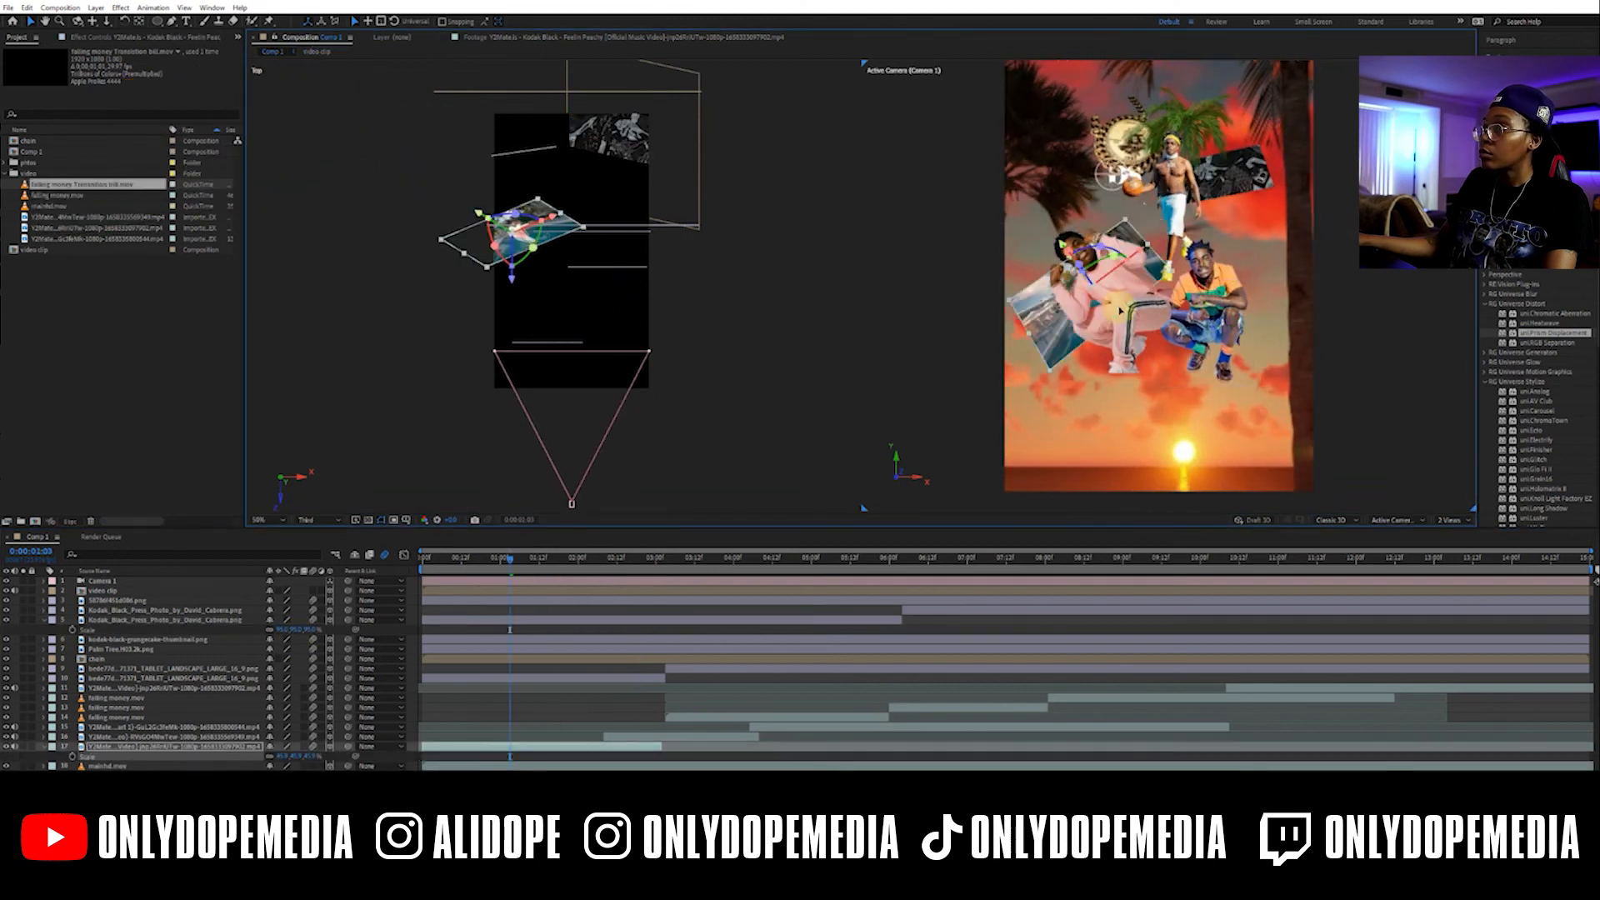
drag(1025, 316, 957, 357)
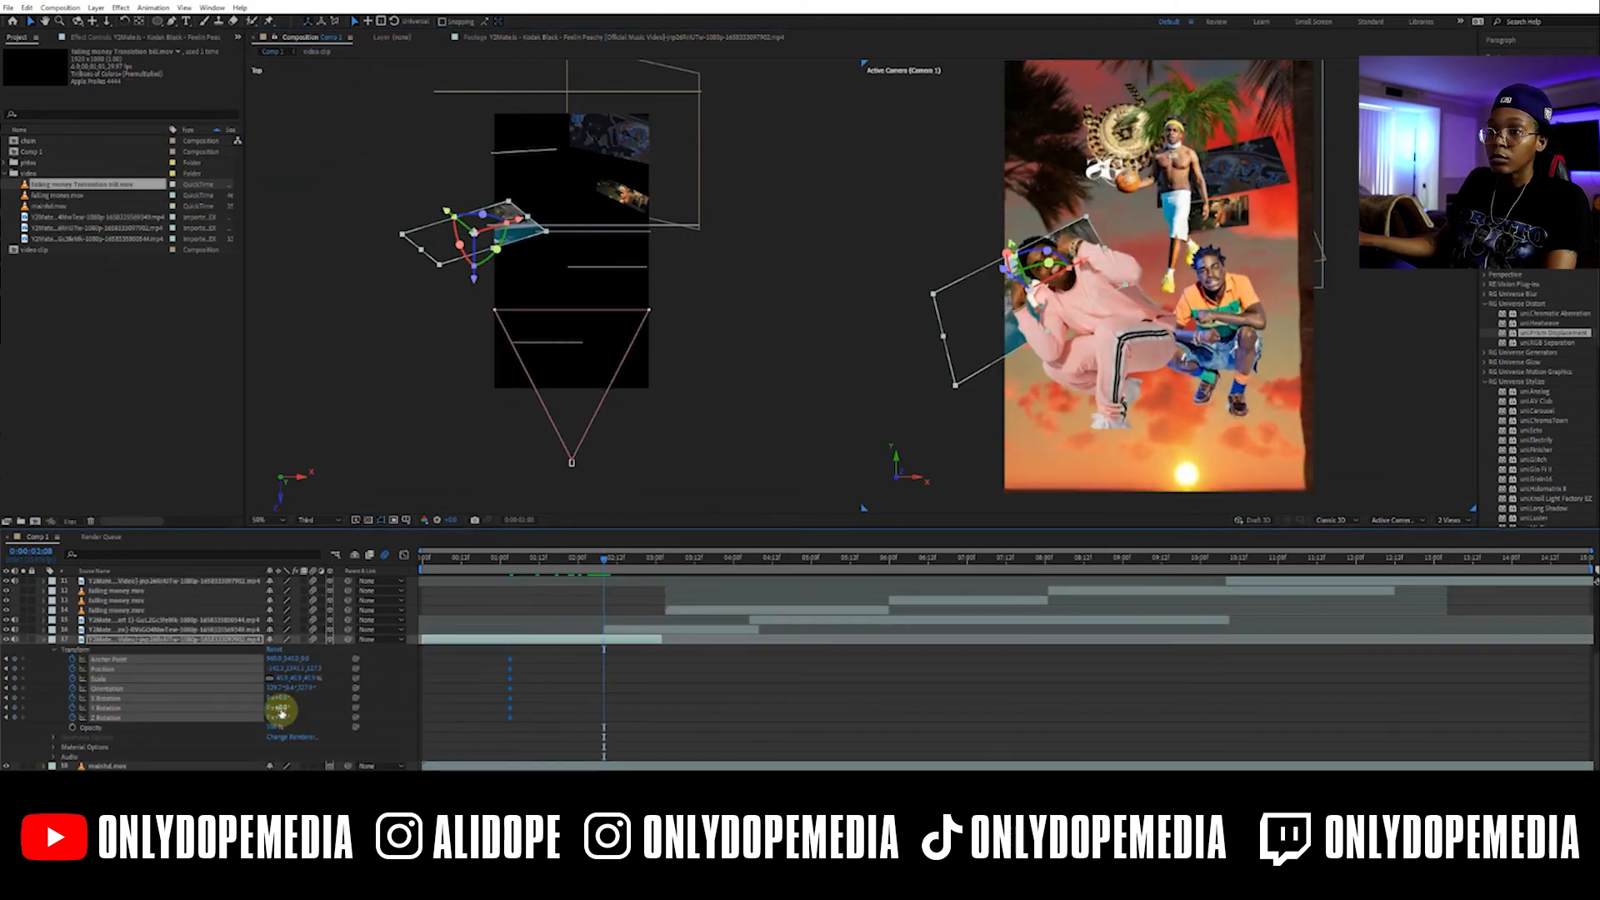
drag(958, 359, 1001, 313)
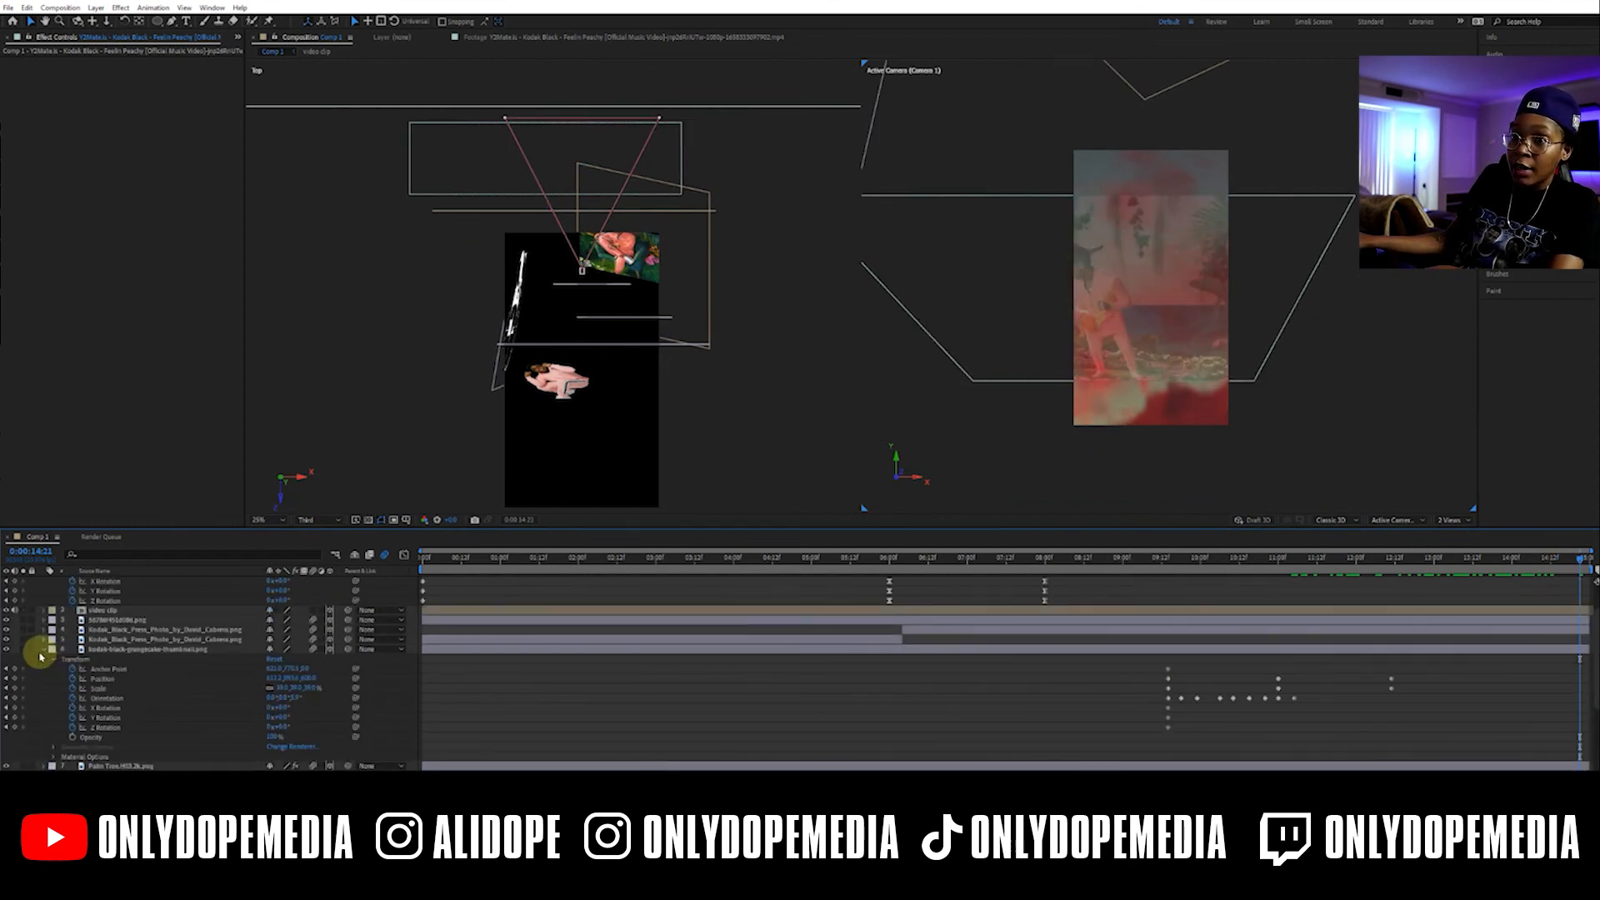
Collapse the expanded properties of the cutout layers below the pre-composed video clip
scroll(42, 655, down, 3)
click(46, 620)
scroll(52, 613, up, 3)
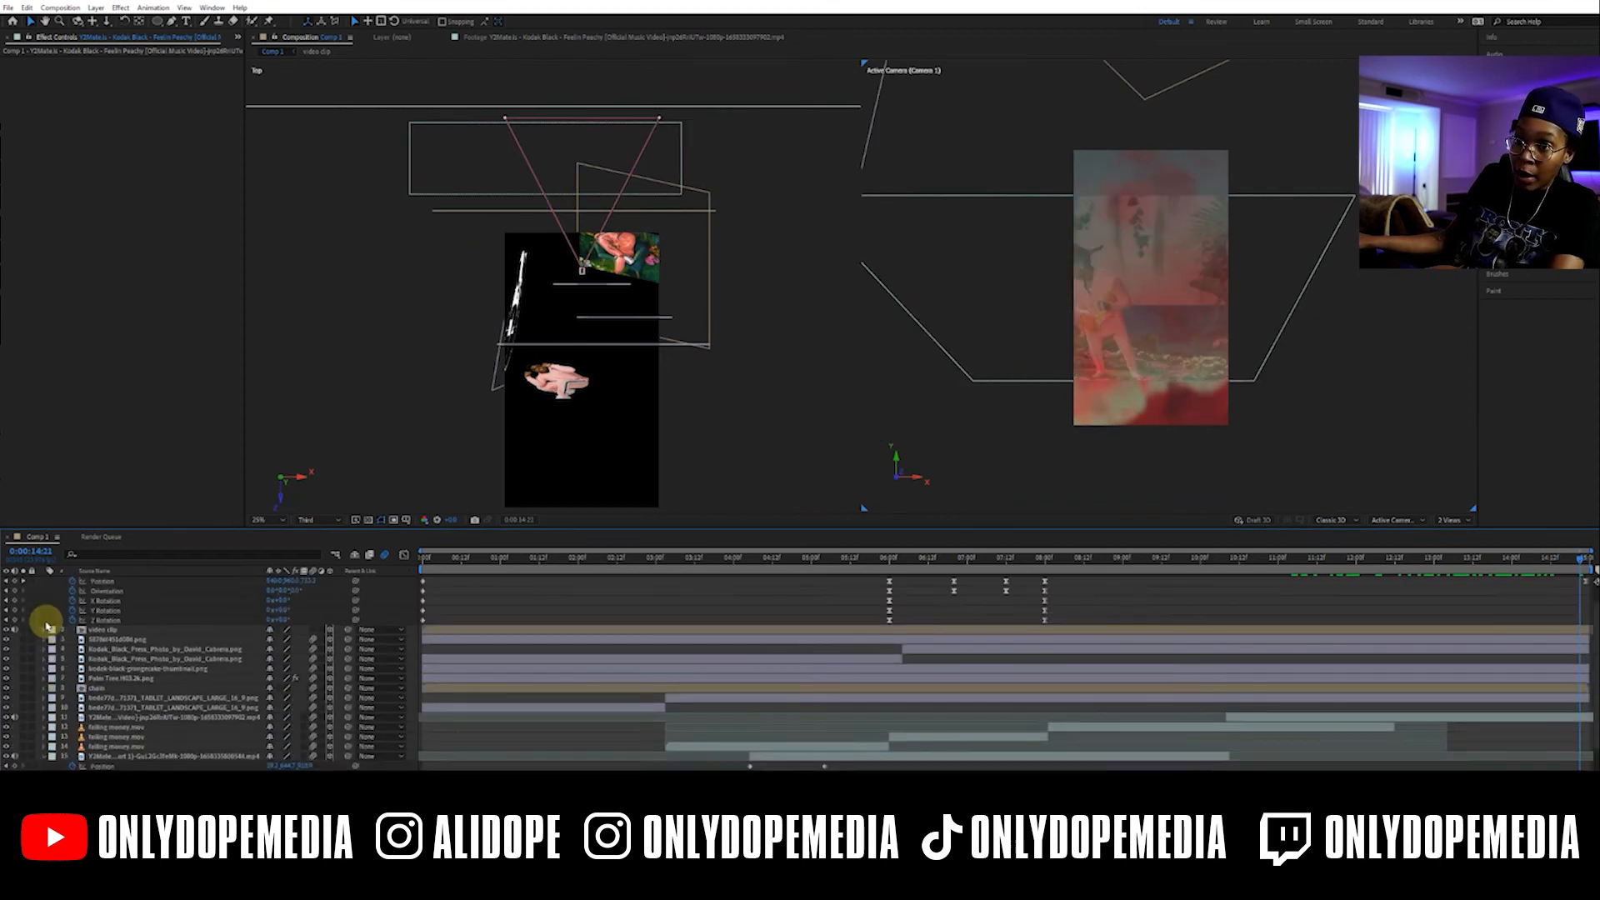
Collapse the expanded properties of the camera and the lower video clip layer, and show the composition in a single view
click(44, 582)
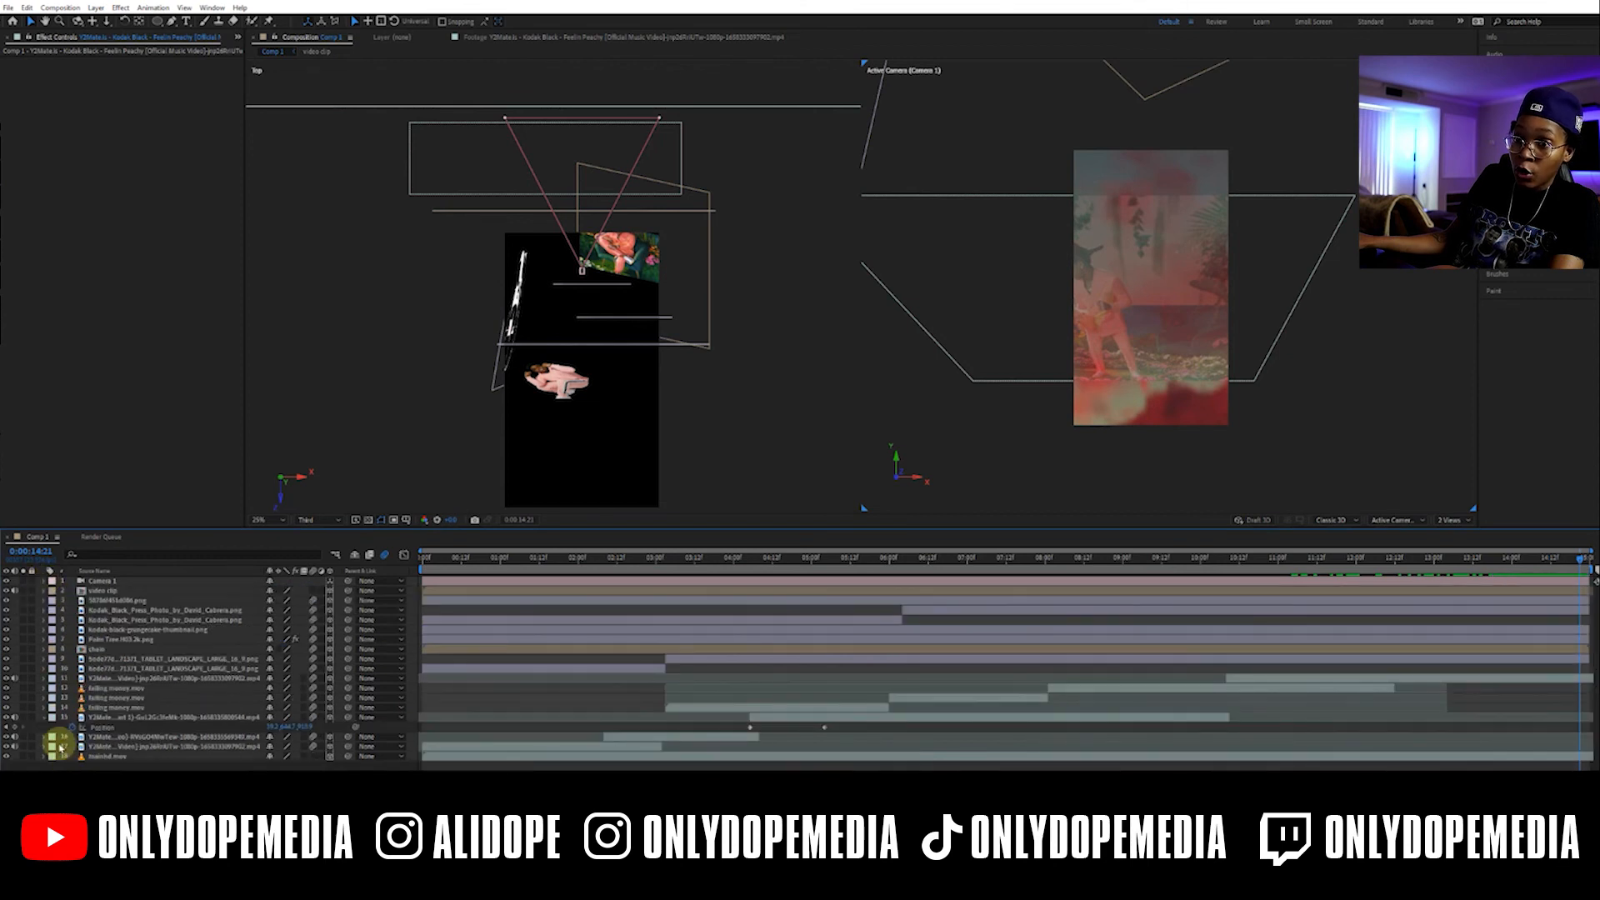
click(45, 718)
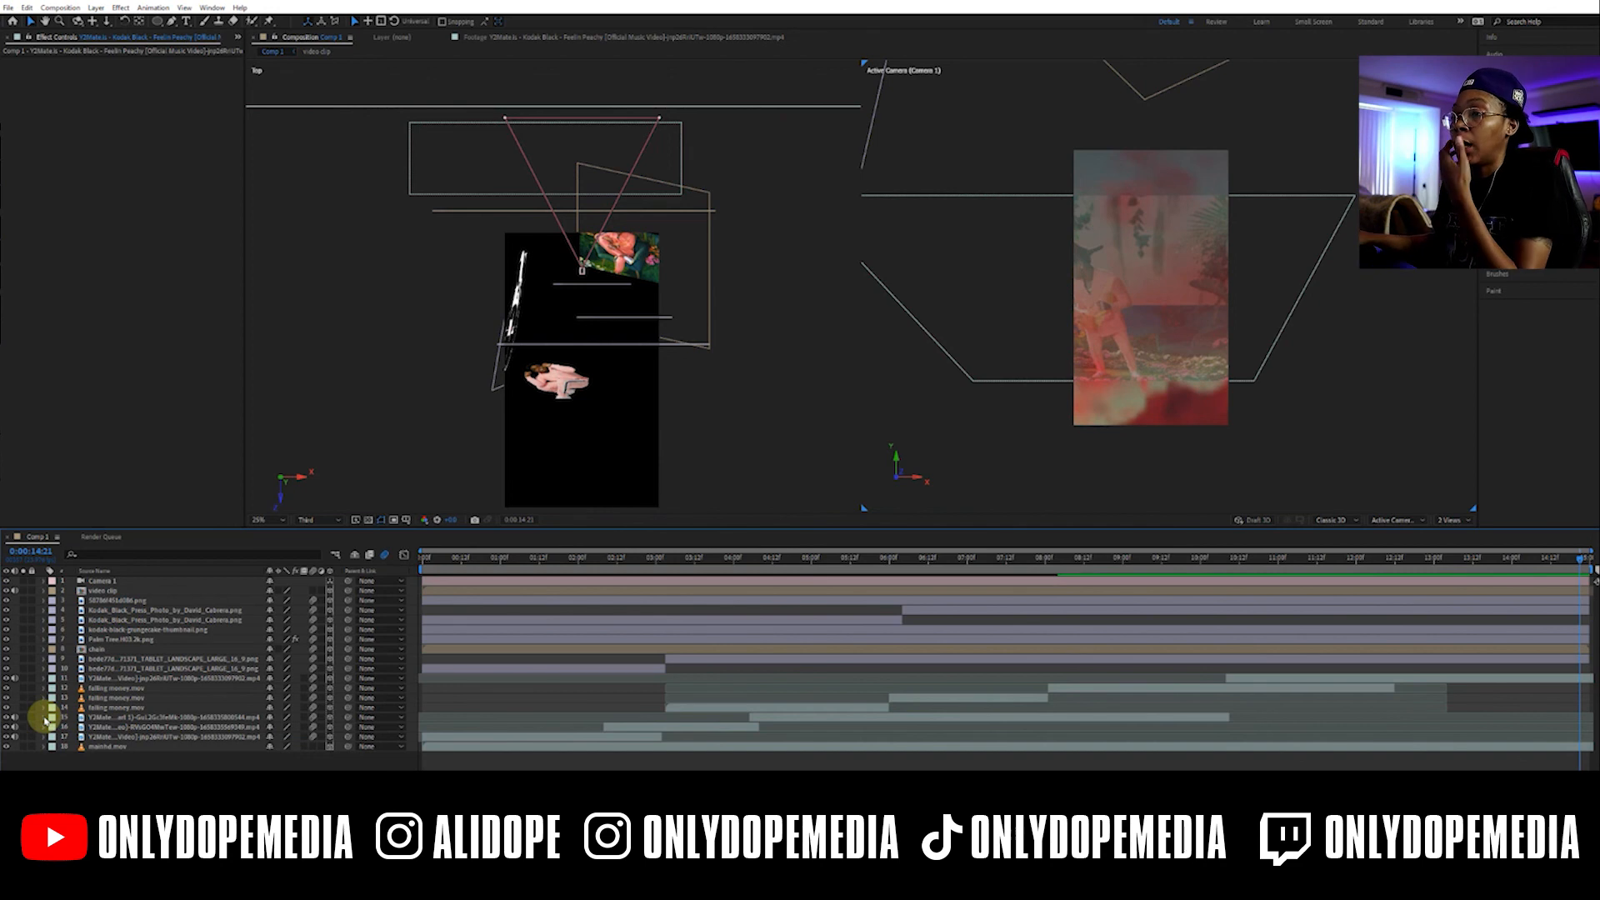
click(1449, 522)
click(1454, 535)
Scrub through the composition from near its start to about 0:00:12:00 to review the camera move and layer animations
drag(431, 564, 503, 559)
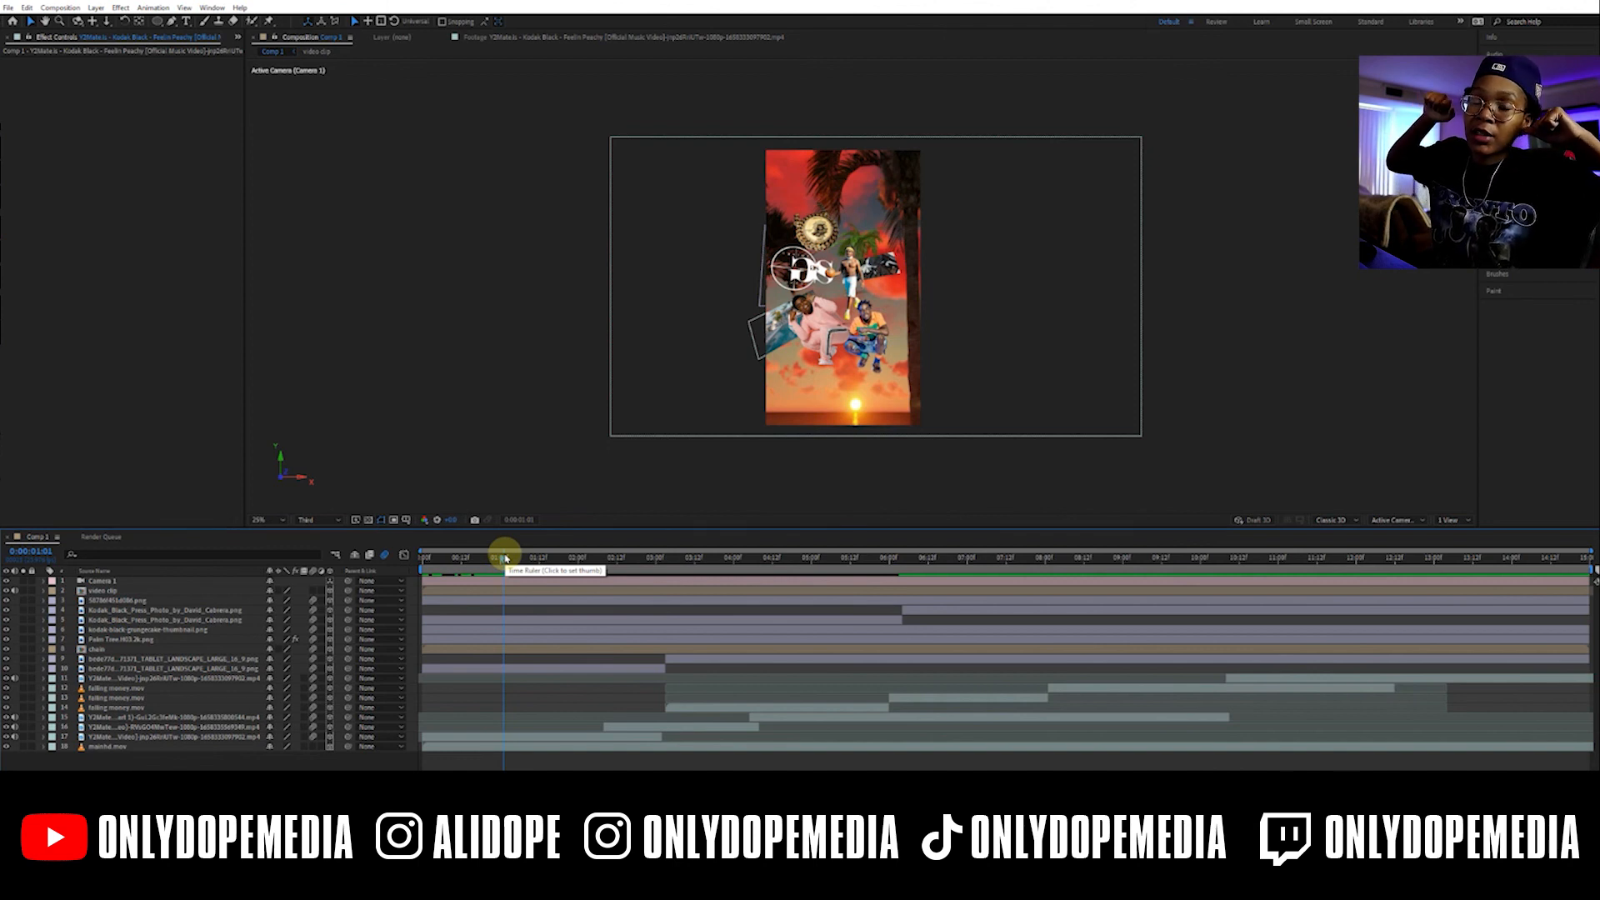
drag(503, 563, 1056, 613)
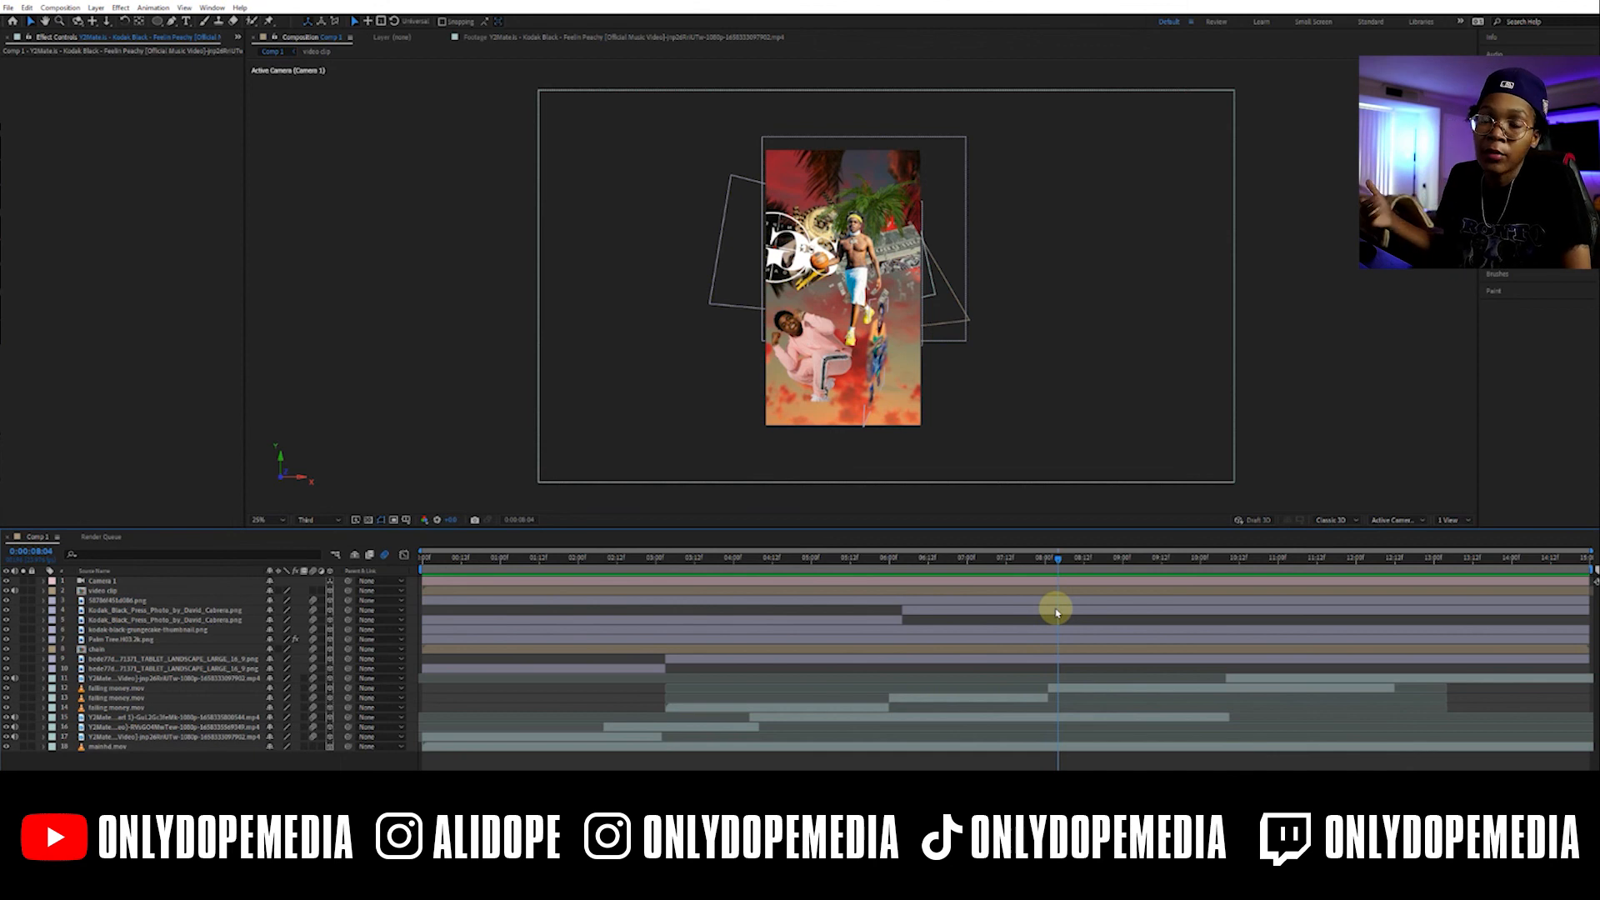
drag(458, 569, 1005, 576)
drag(1030, 575, 1231, 589)
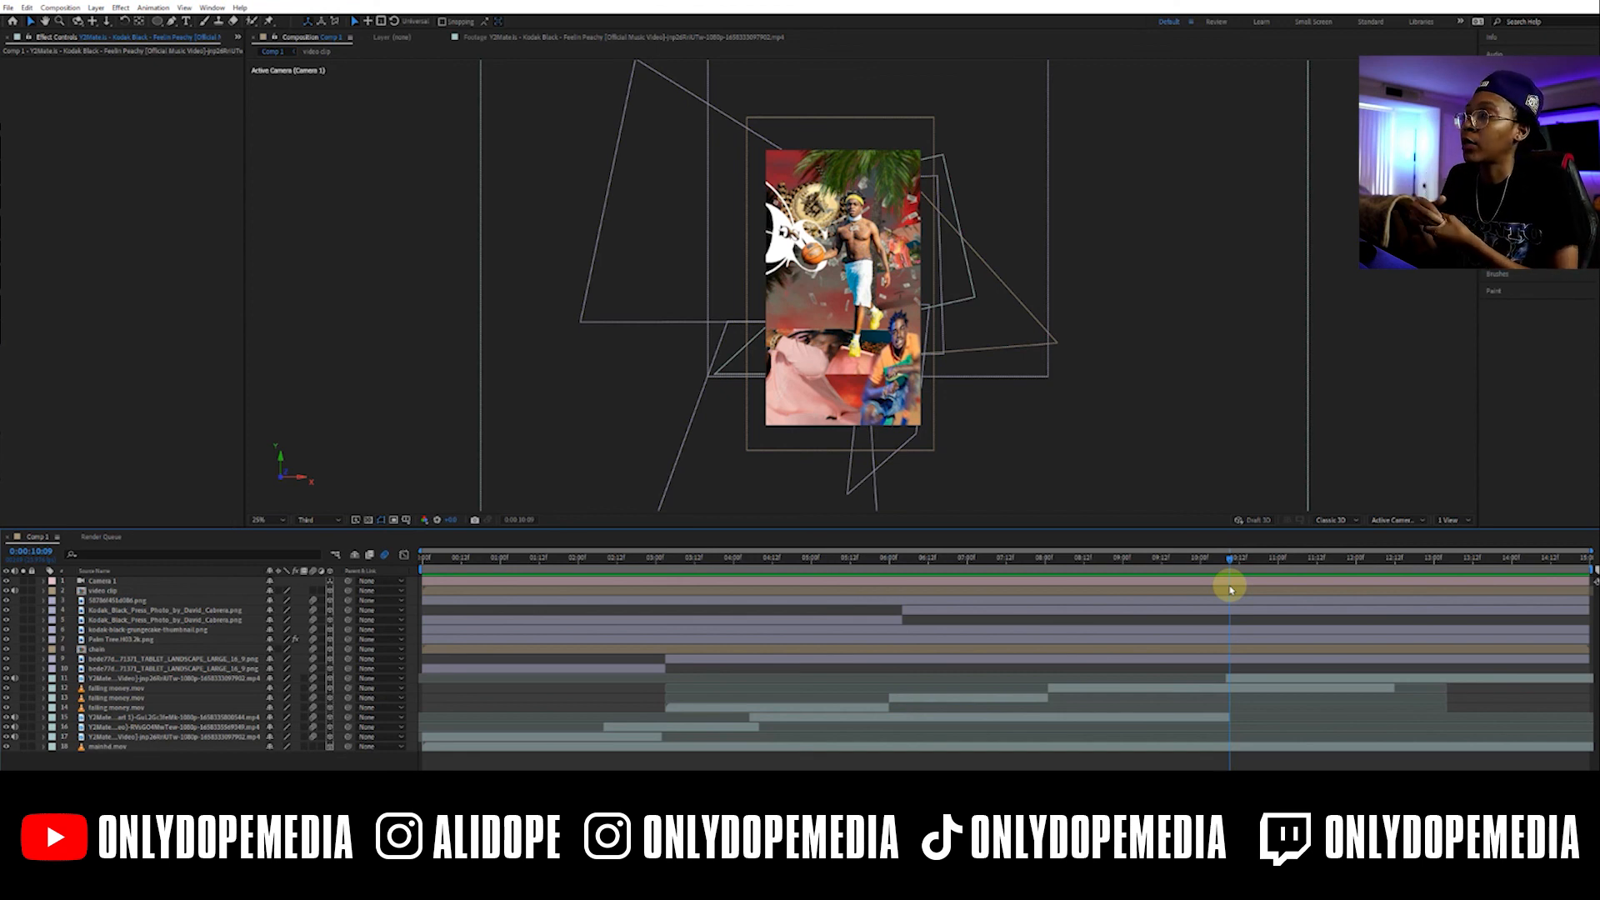
drag(1234, 559, 1372, 570)
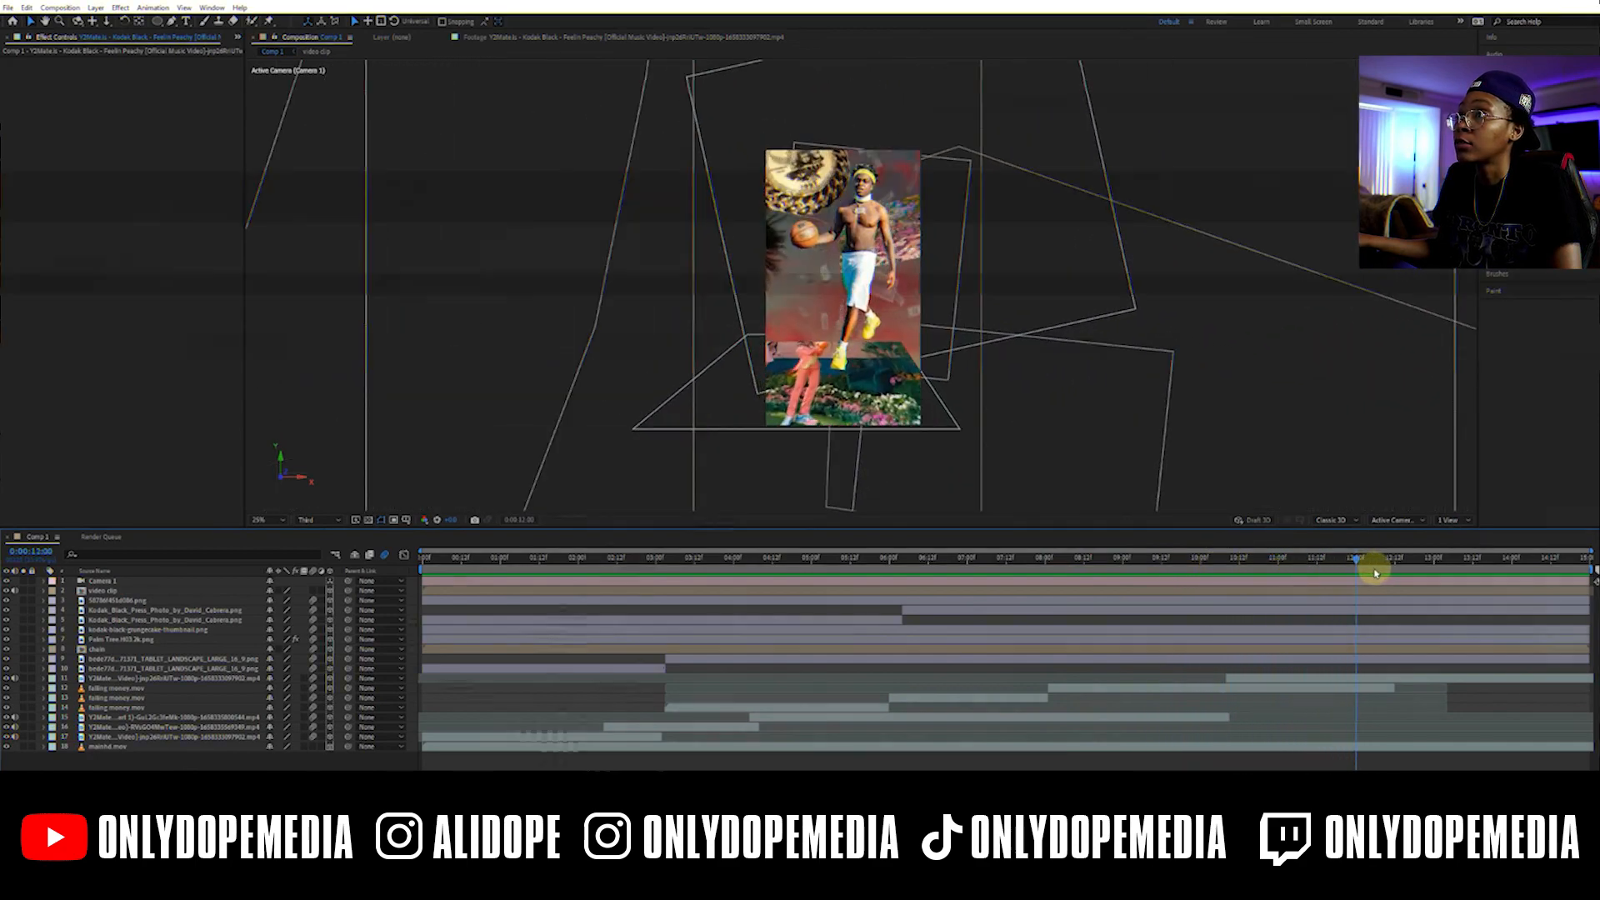